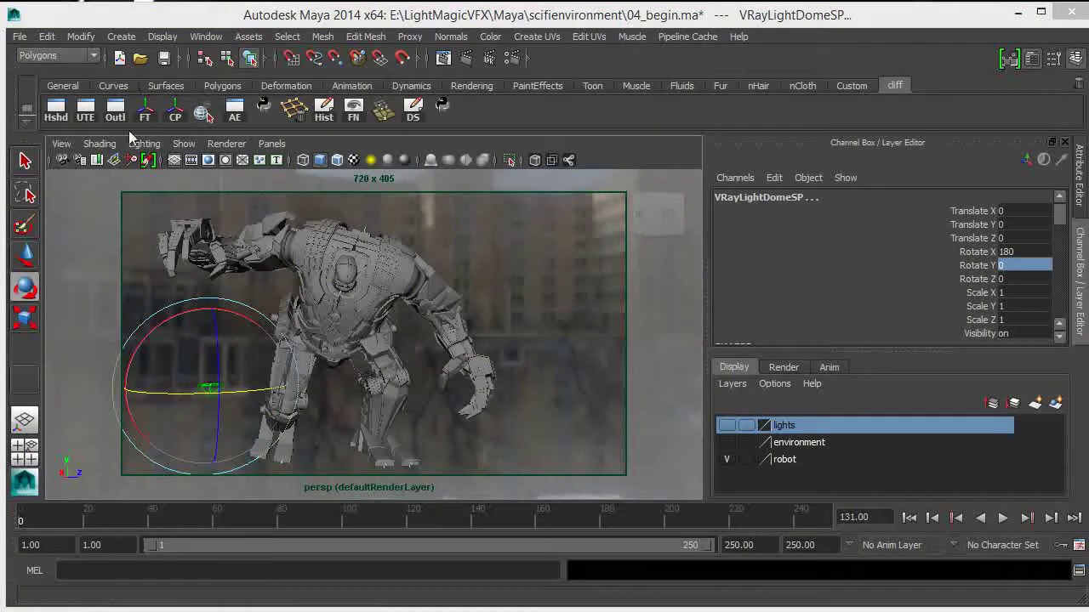
Step: Open the Outliner, select everything from VRayLighNs through VRayLightDomeSP, and rotate the selection slightly around the Y axis
left_click(107, 116)
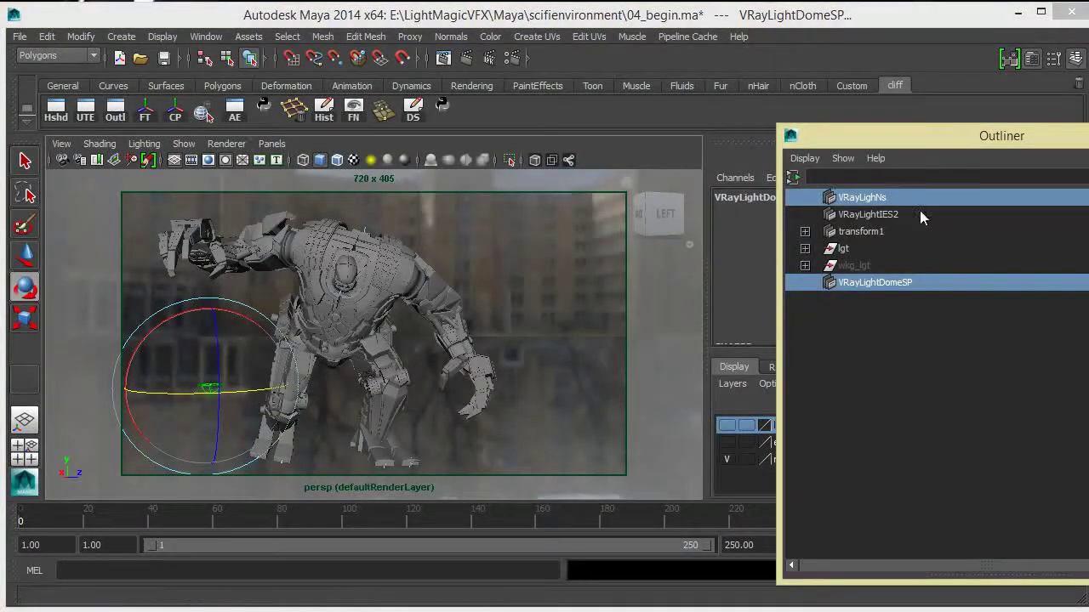
left_click(898, 284)
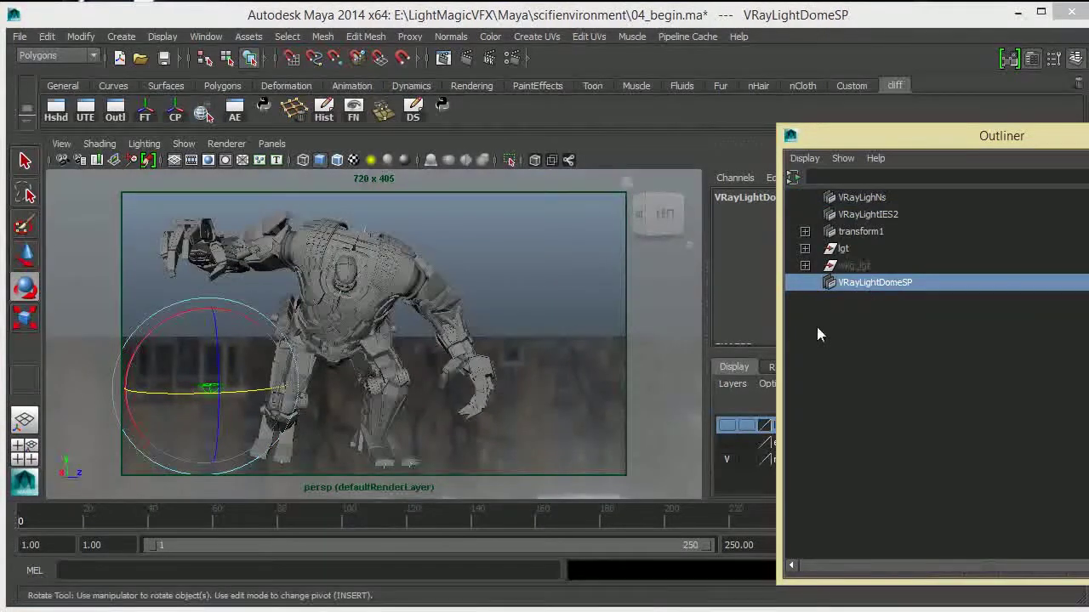
left_click(876, 199, "shift")
middle_click_drag(361, 399, 122, 404)
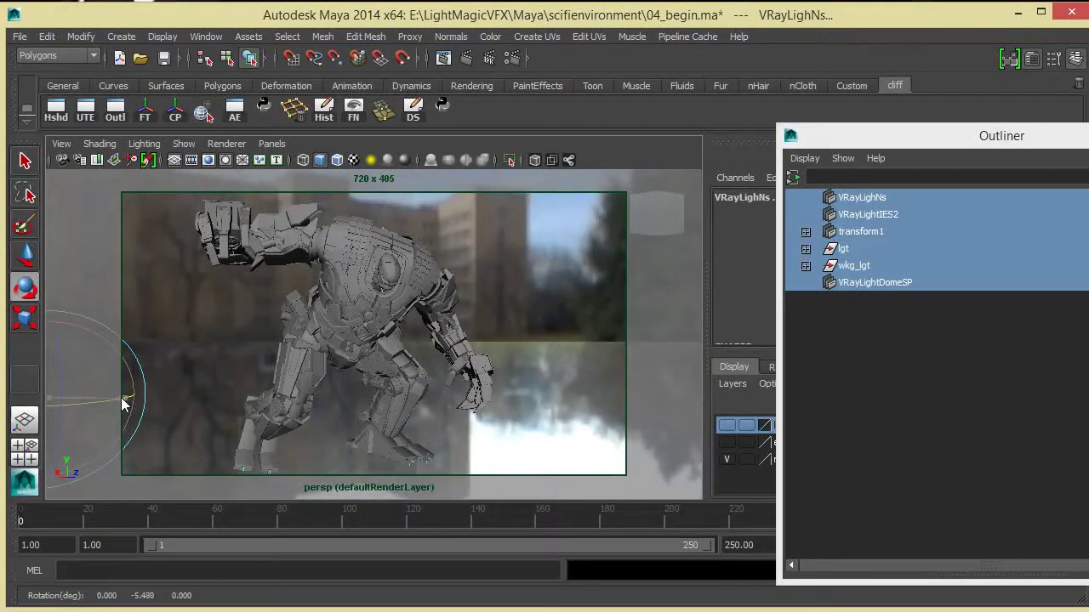
left_click_drag(302, 383, 387, 336, "alt")
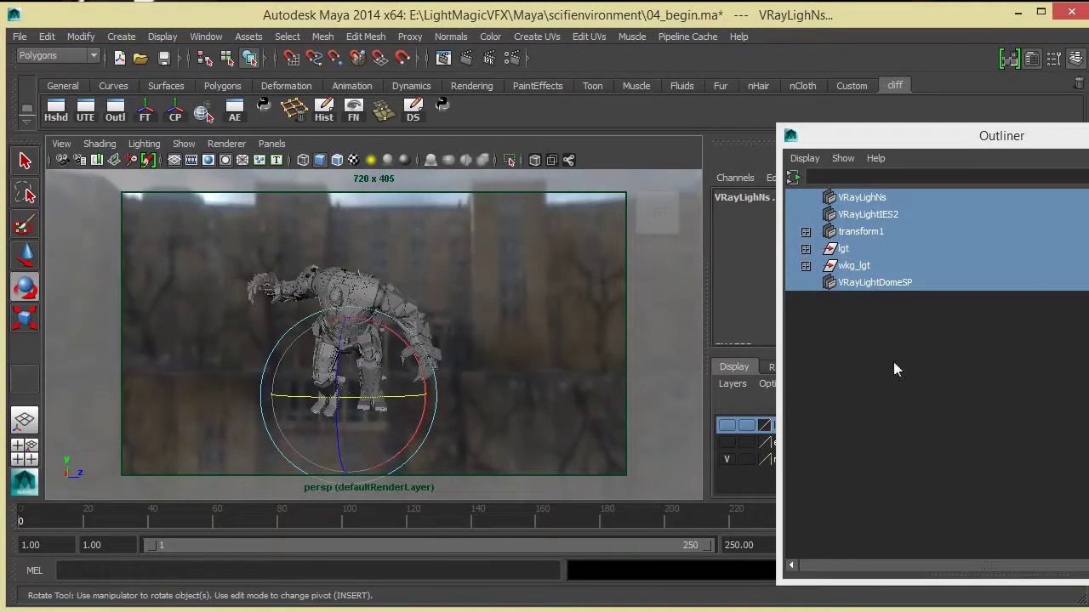
Step: Hide the VRayLightDomeSP light and select VRayLighNs to display its environment image behind the robot
left_click(893, 361)
left_click(884, 284)
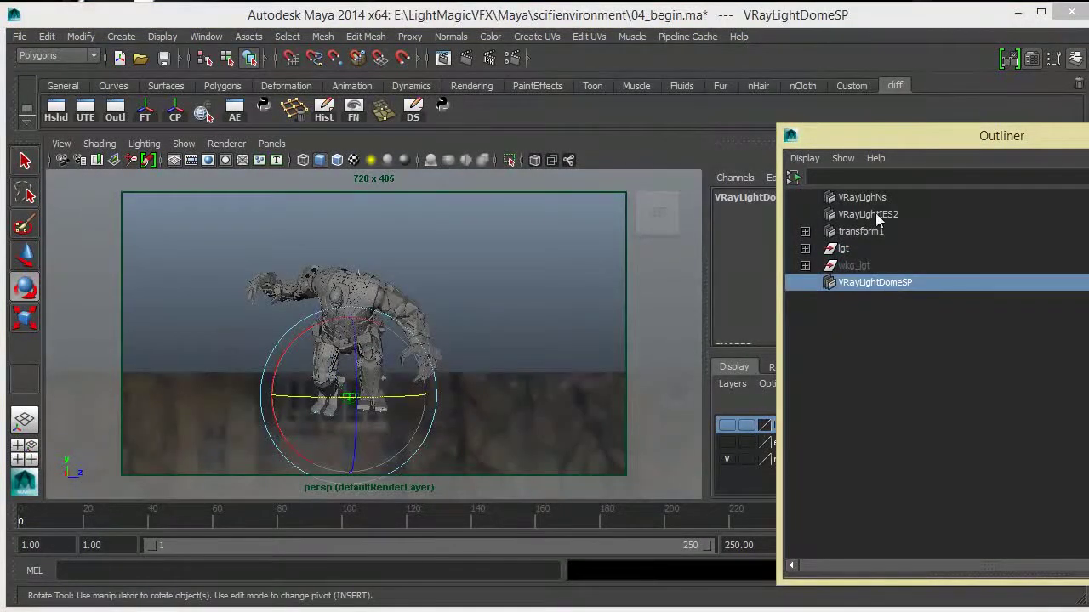
left_click(863, 198)
left_click(886, 282)
key("ctrl+h")
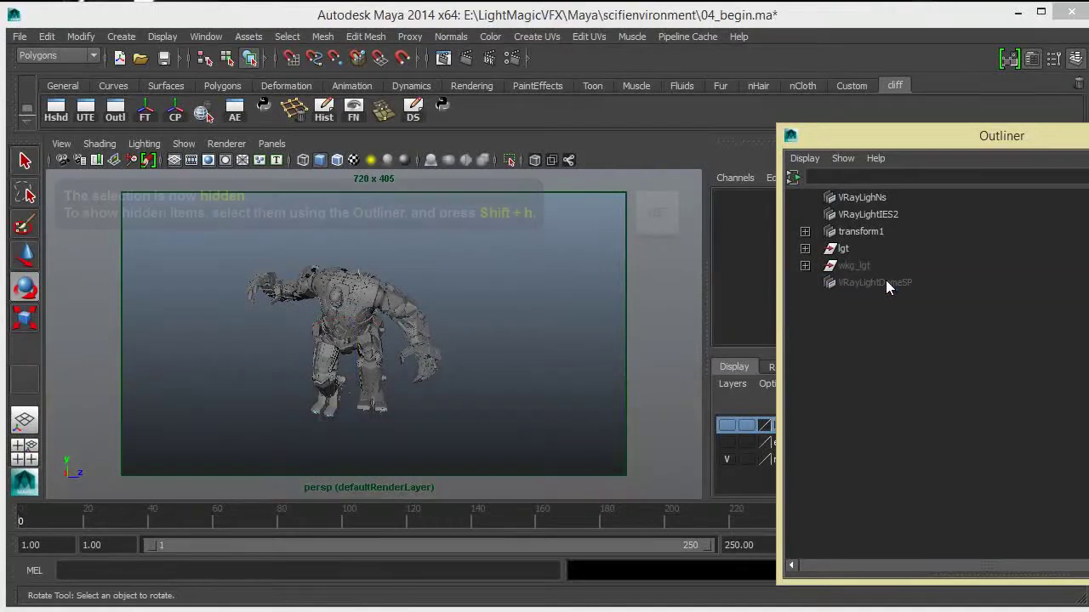
left_click(868, 201)
left_click_drag(498, 279, 618, 355, "alt")
Step: Create a polygon plane on the grid around the robot as a ground surface
left_click(121, 36)
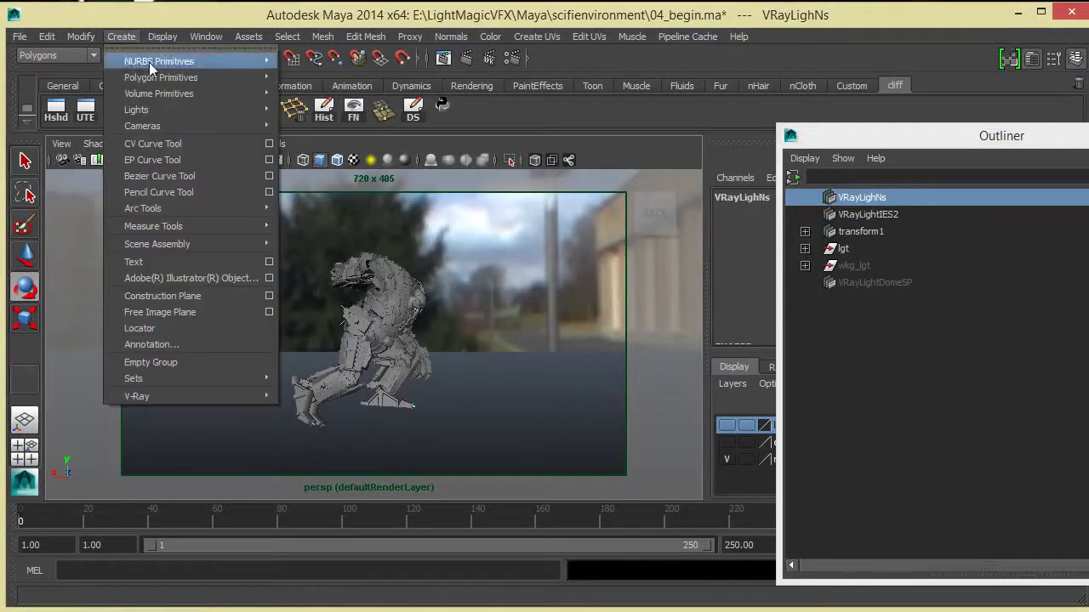
mouse_move(181, 73)
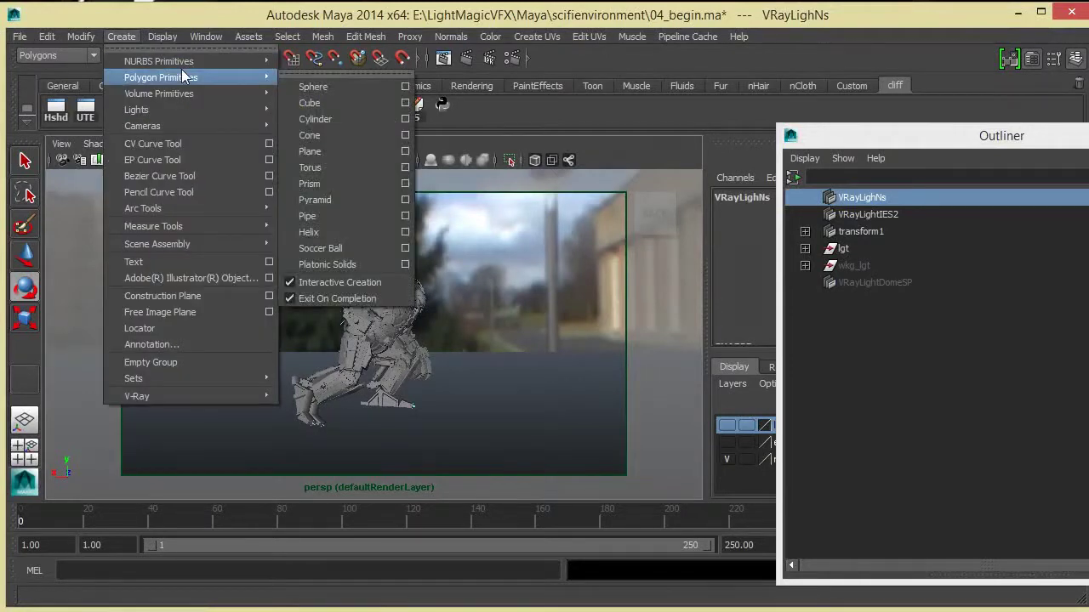
left_click(341, 152)
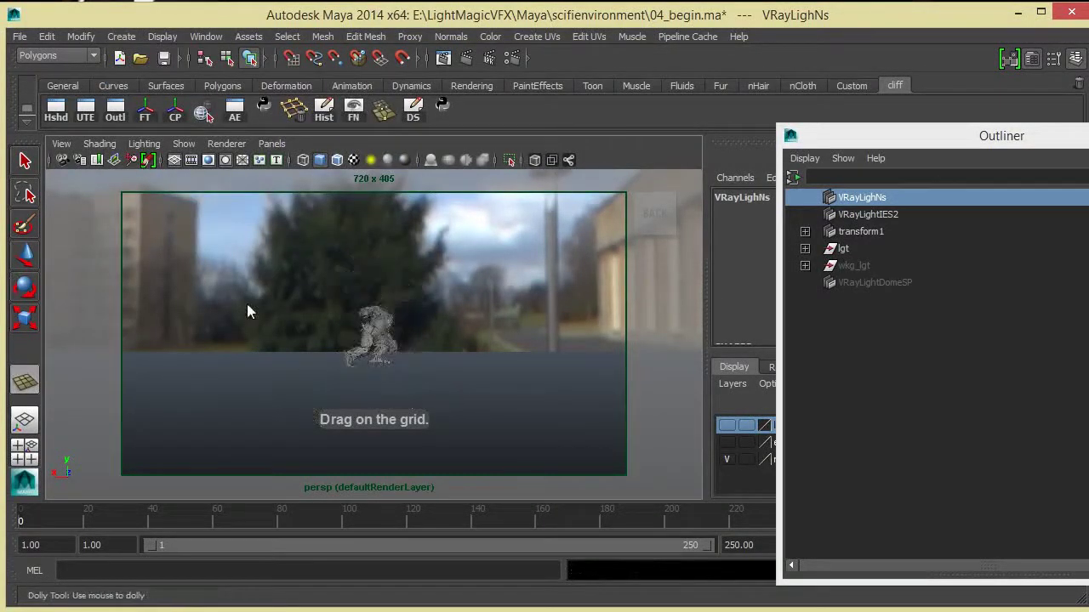
scroll(386, 372, "down", 5)
left_click_drag(386, 372, 640, 466)
key("e")
left_click_drag(483, 375, 469, 299)
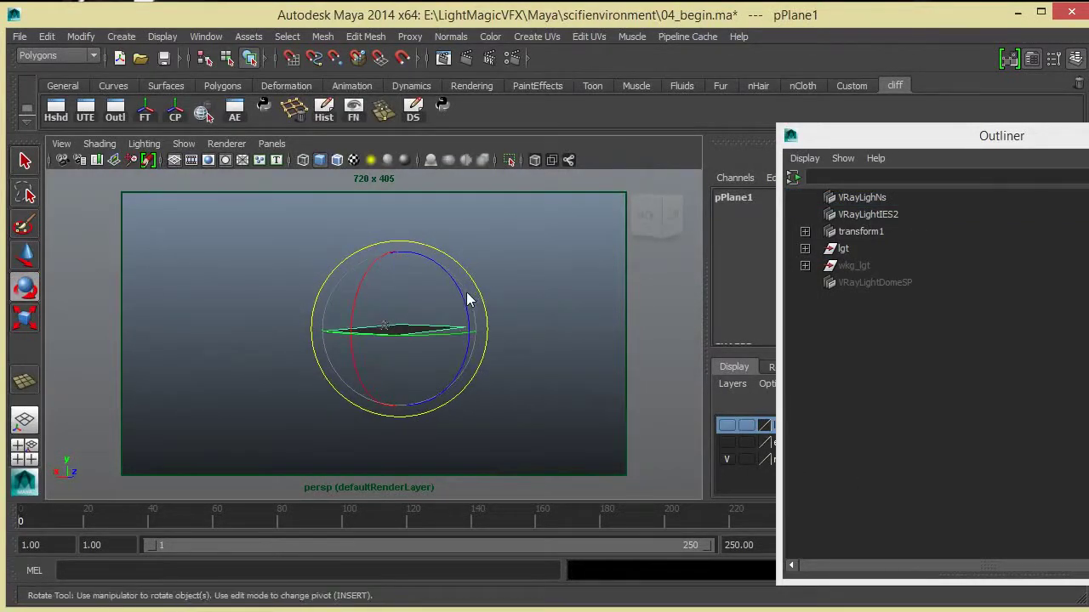
Step: Clear all object types from the viewport display filter and enable only polygons
left_click(186, 147)
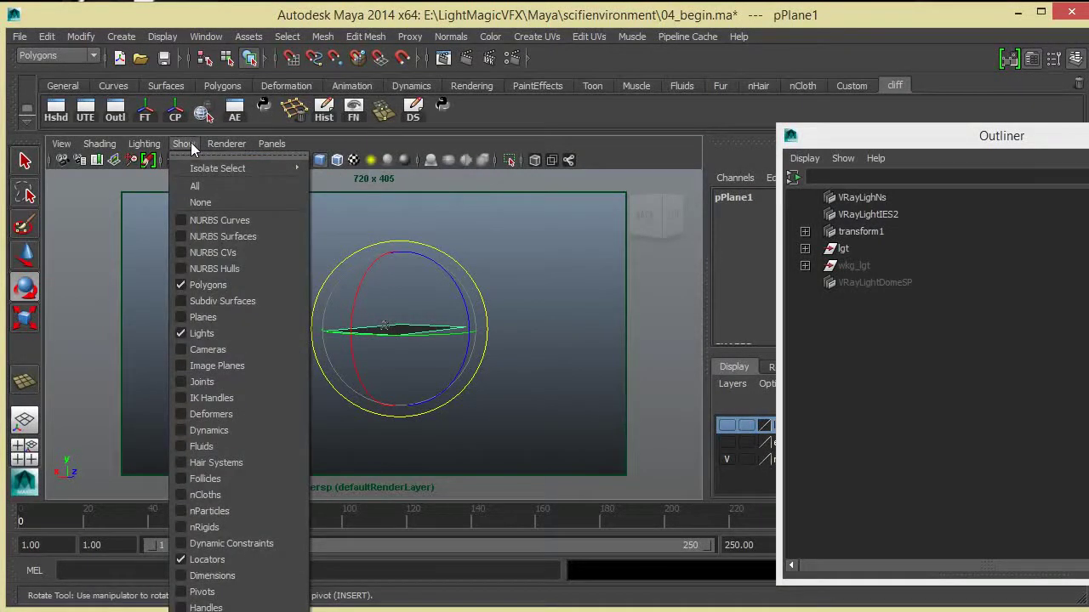
left_click(248, 188)
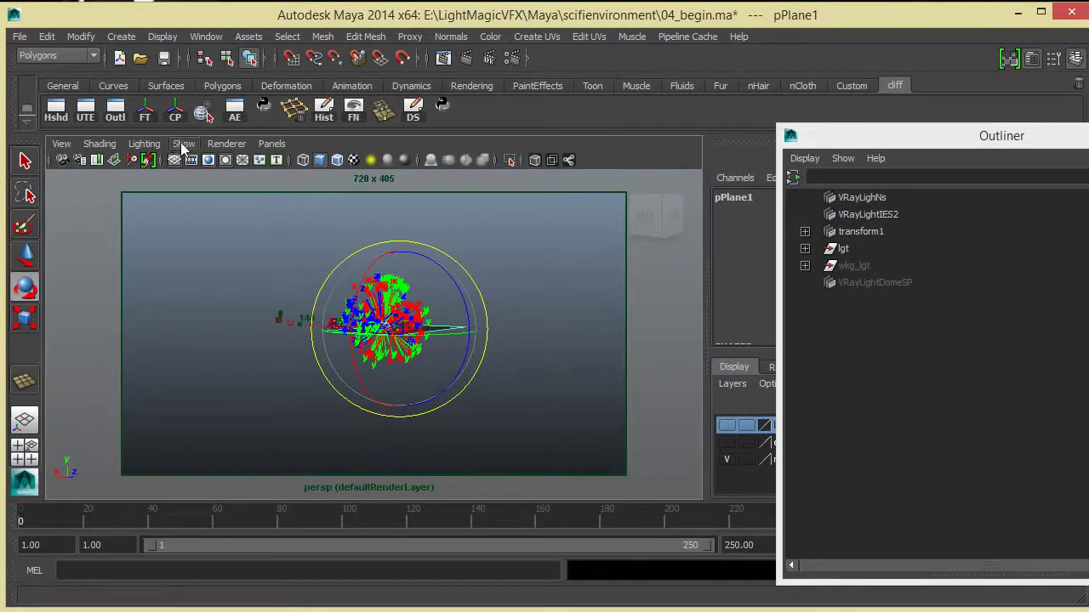
left_click(183, 144)
left_click(223, 201)
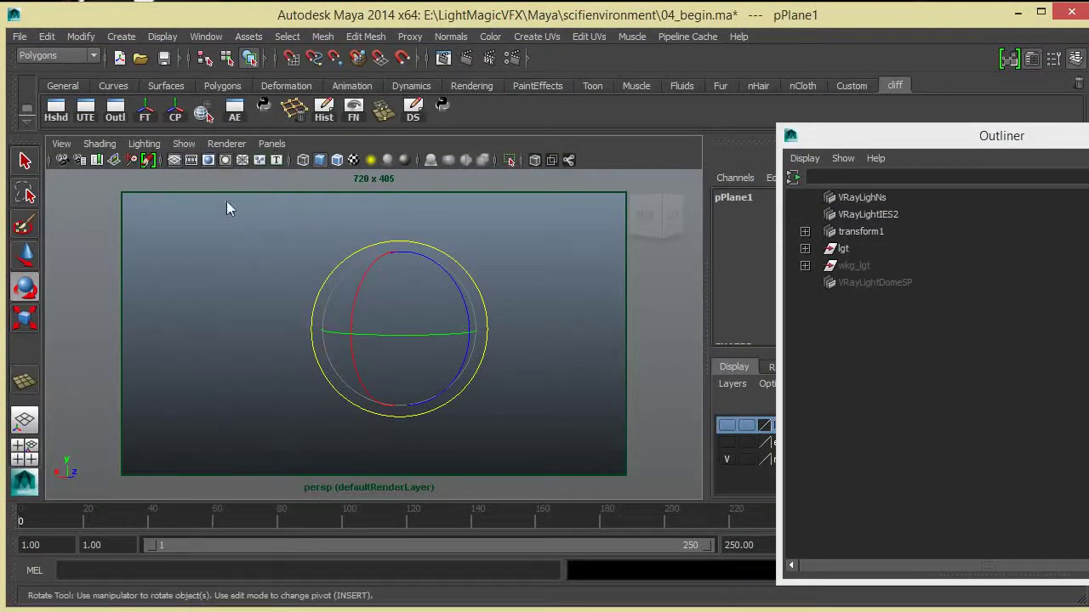
left_click(184, 144)
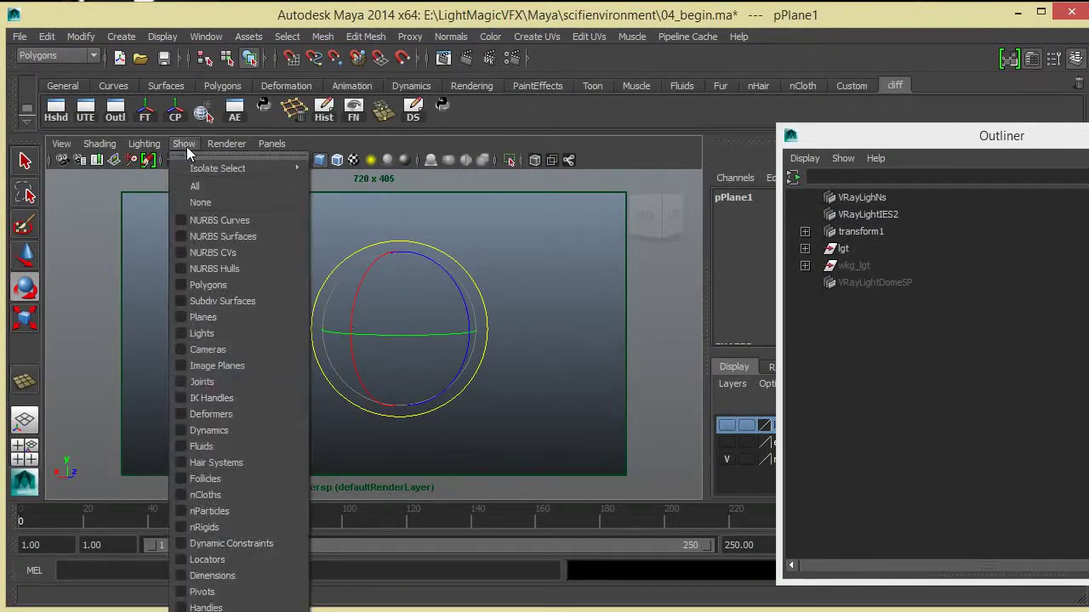
left_click(263, 289)
left_click_drag(416, 381, 434, 341)
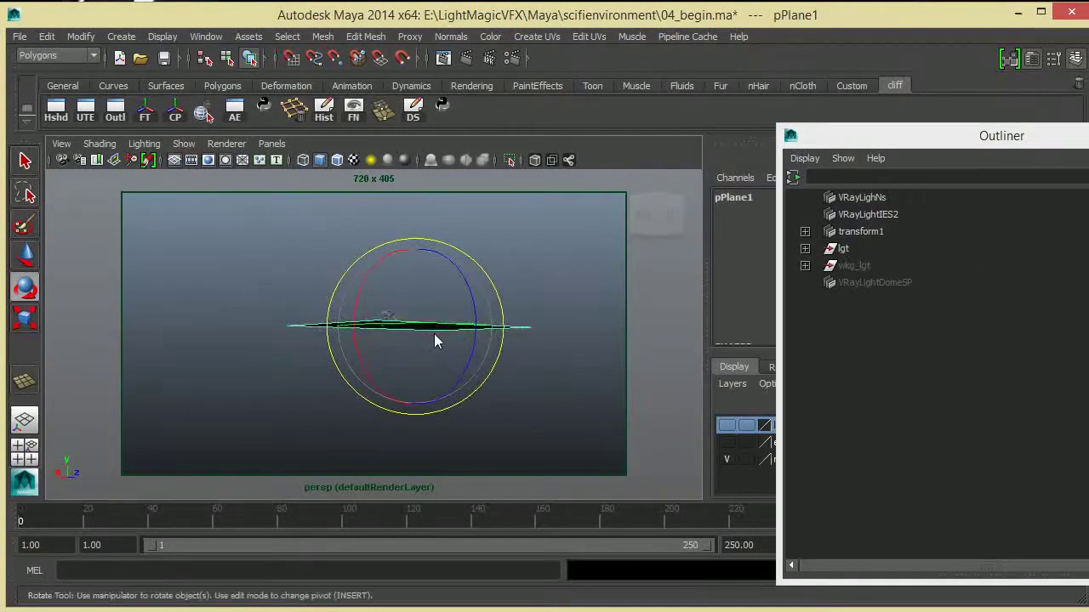
Step: Select VRayLighNs and enable the display of locators and lights in the viewport
left_click(862, 197)
left_click_drag(442, 280, 225, 167, "alt")
left_click(183, 144)
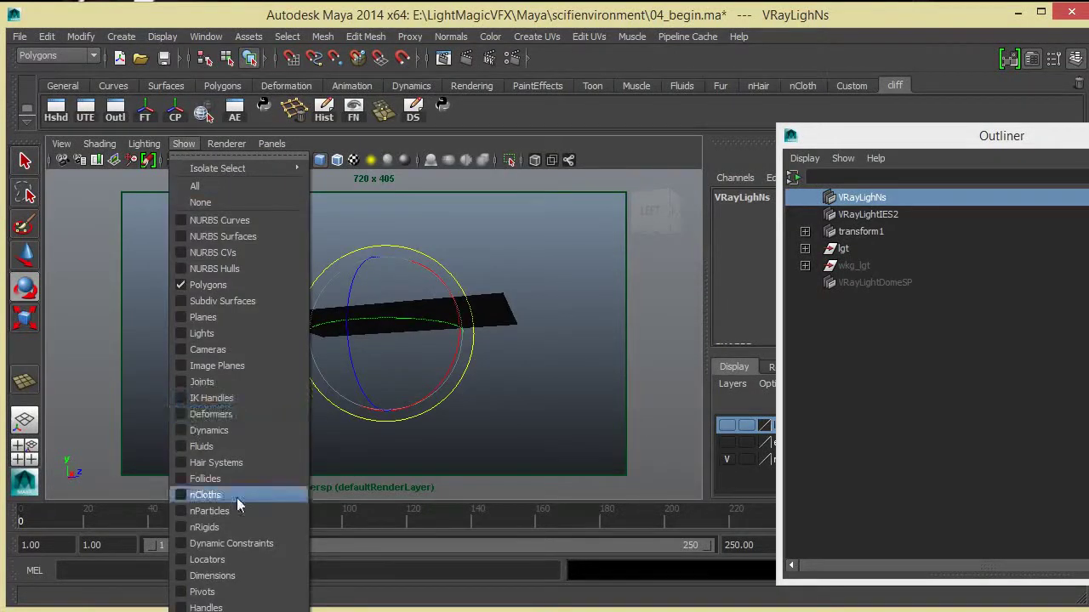
left_click(207, 559)
left_click_drag(250, 323, 469, 394, "alt")
left_click(184, 143)
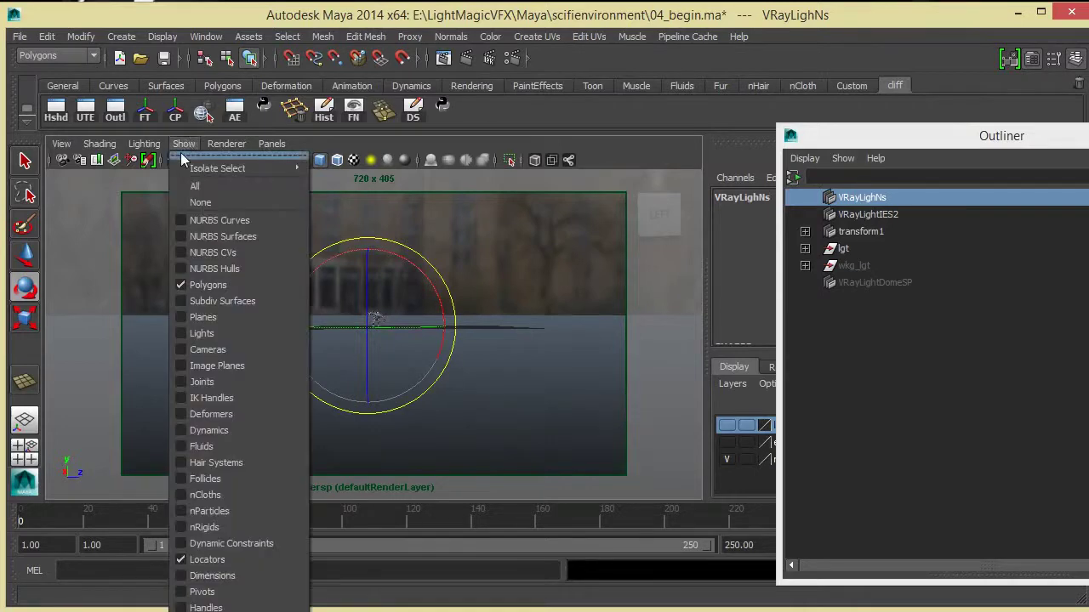
left_click(228, 334)
left_click_drag(280, 377, 528, 340, "alt")
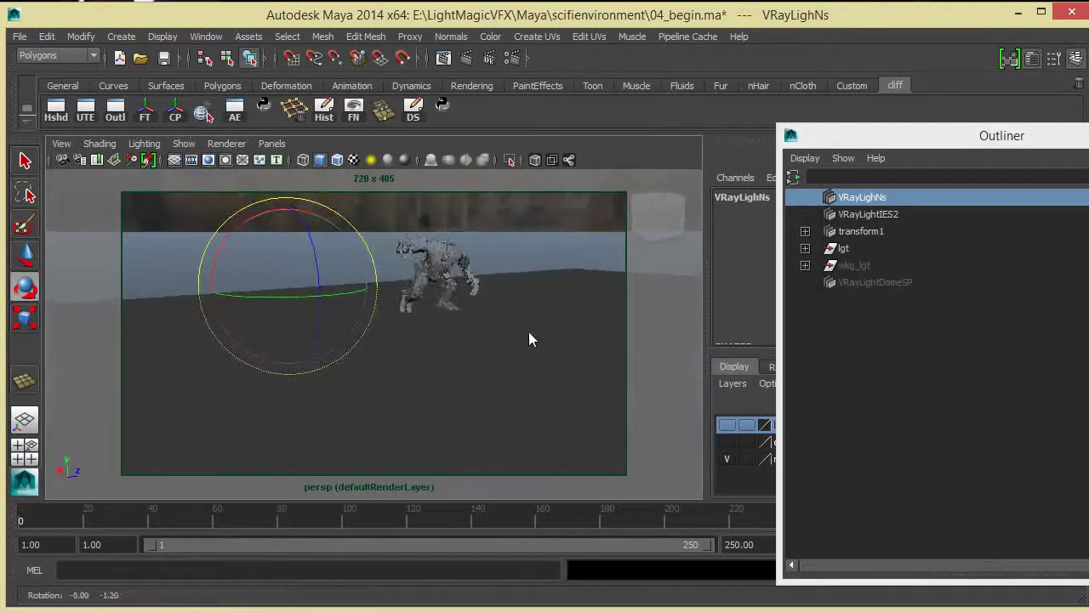
Step: Scale the ground plane up uniformly so it extends far beyond the robot toward the horizon
left_click(528, 340)
key("f")
scroll(420, 323, "down", 3)
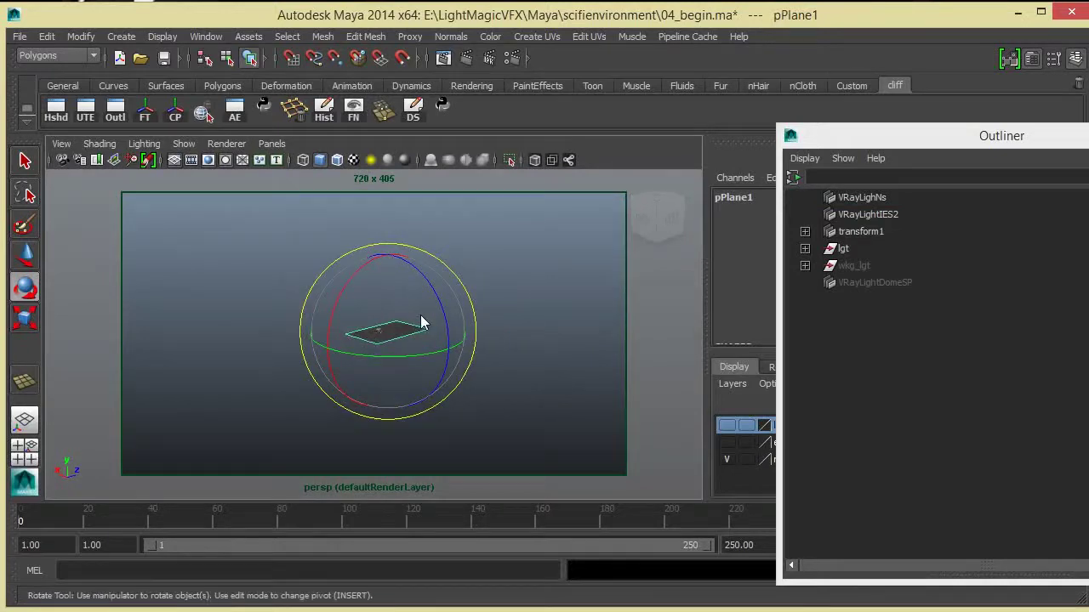
key("r")
left_click_drag(388, 333, 623, 349)
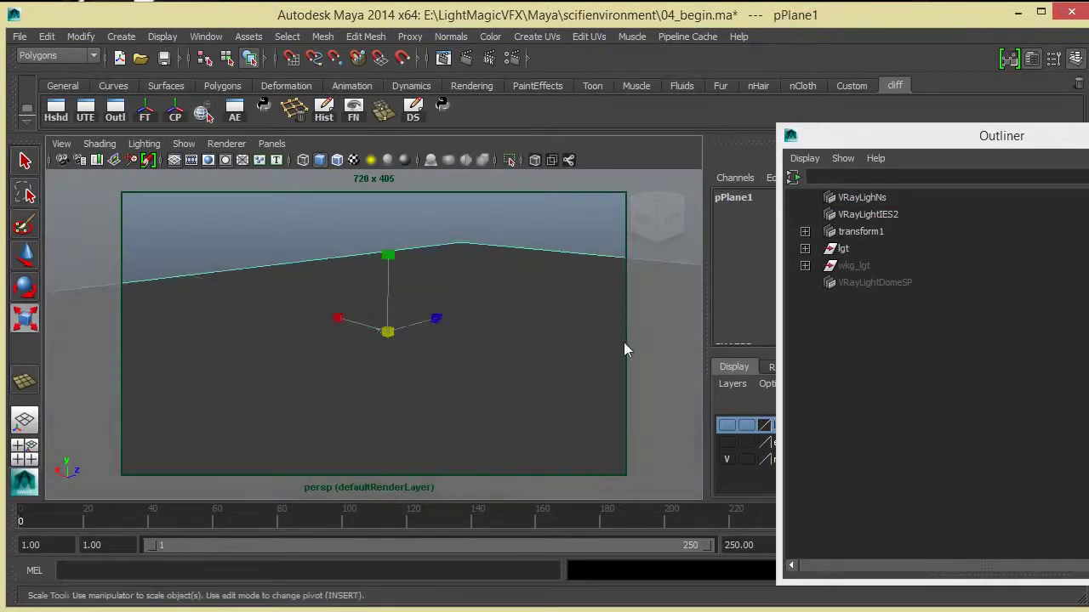
left_click_drag(423, 359, 425, 332, "alt")
Step: Compare the ground plane's horizon with the VRayLighNs environment image by alternating the selection between them
left_click(861, 198)
left_click_drag(570, 292, 398, 328, "alt")
middle_click_drag(398, 327, 523, 339, "alt")
right_click_drag(522, 338, 491, 366, "alt")
left_click_drag(491, 366, 512, 348, "alt")
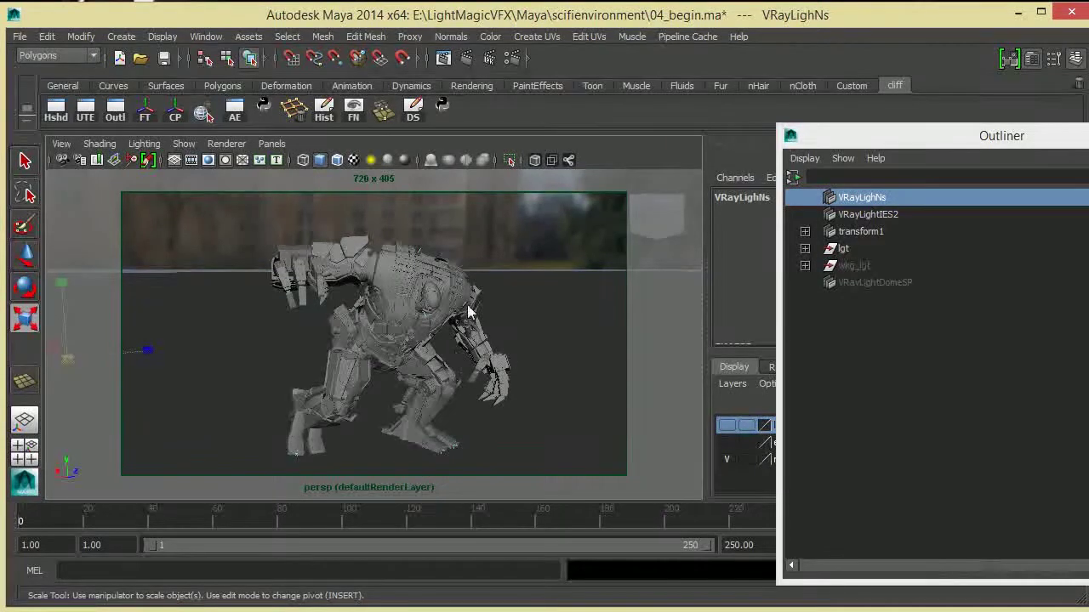
left_click(552, 324)
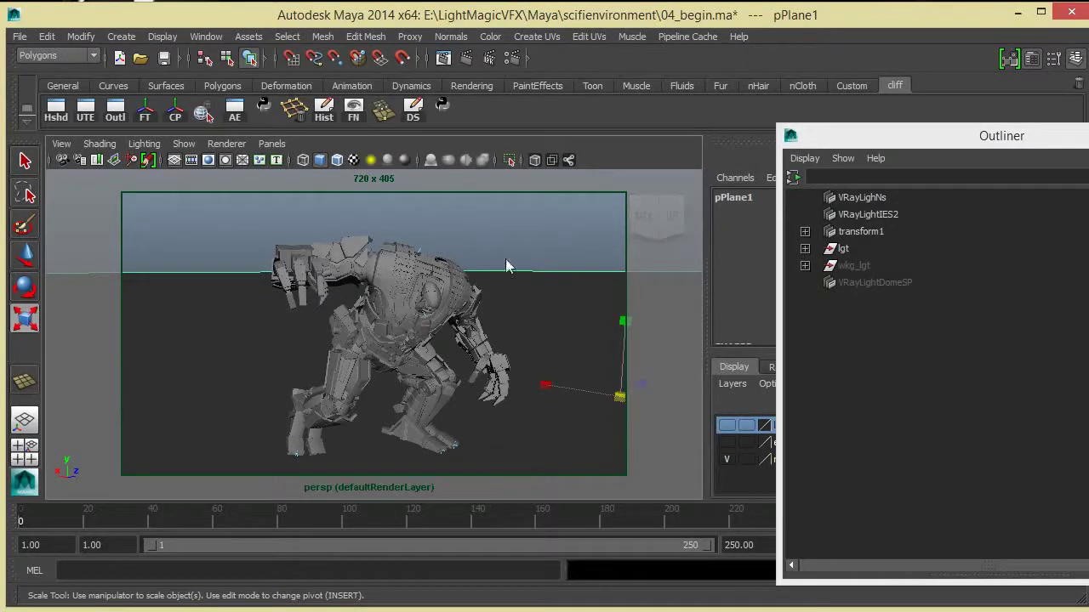
left_click(864, 199)
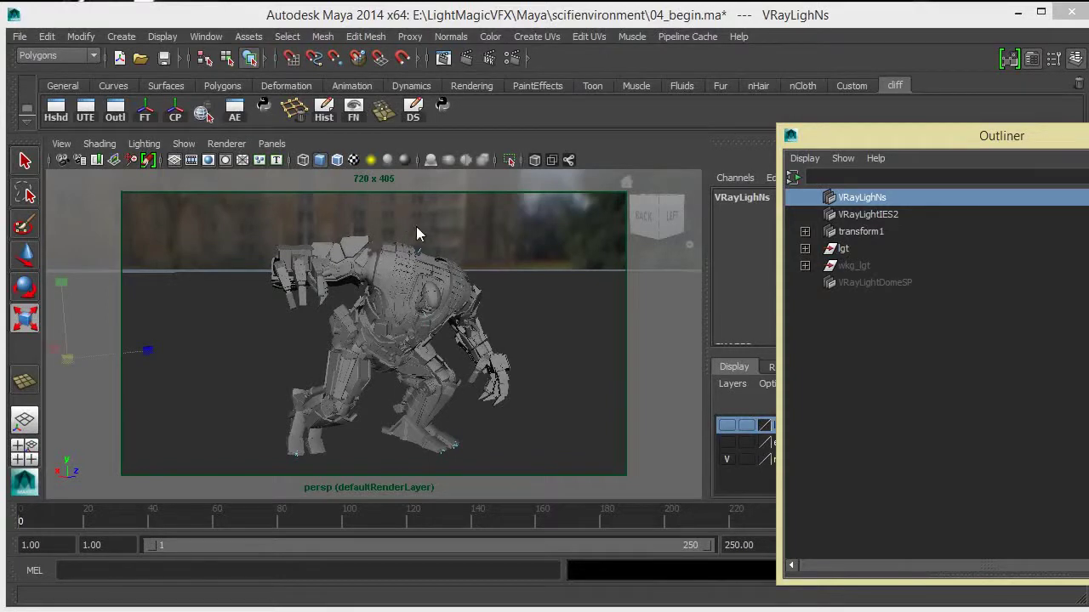
left_click(558, 347)
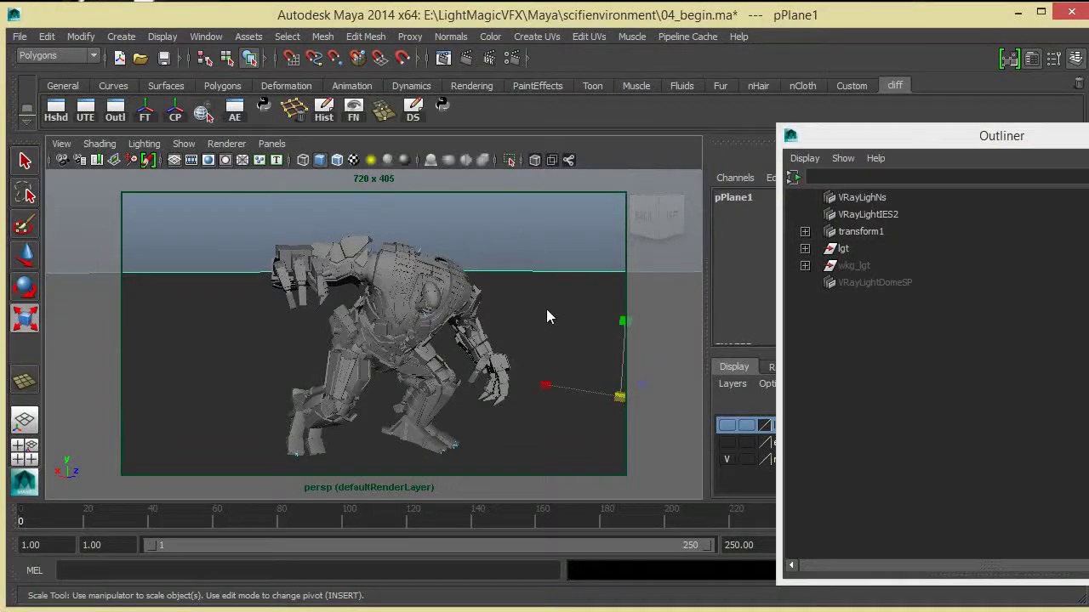
left_click(883, 198)
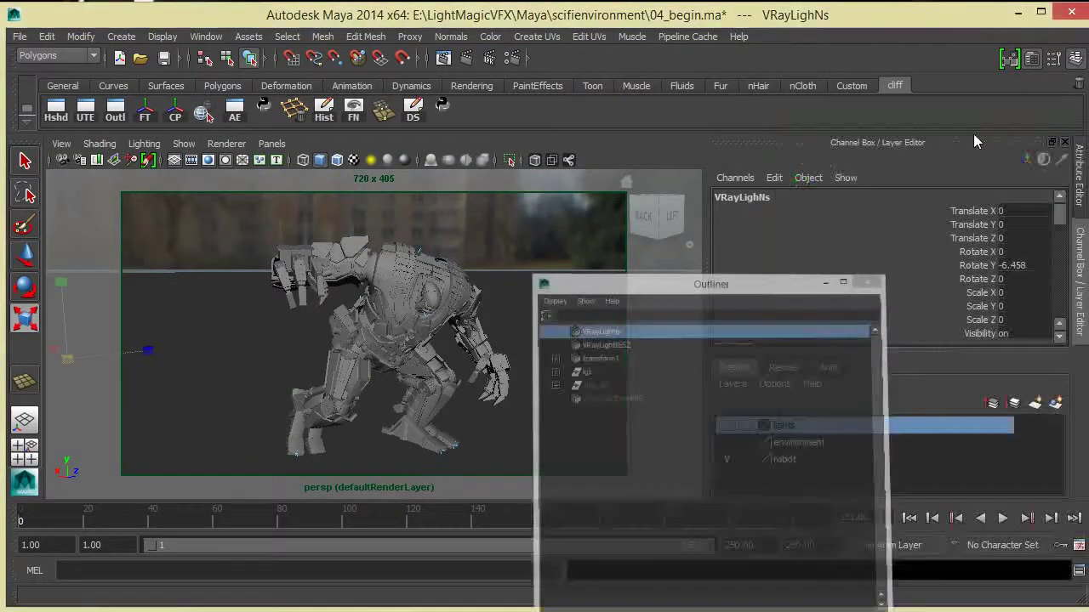
Step: Frame the whole robot from slightly above against the ground plane and start a V-Ray IPR render of the current frame
left_click_drag(529, 283, 291, 296, "alt")
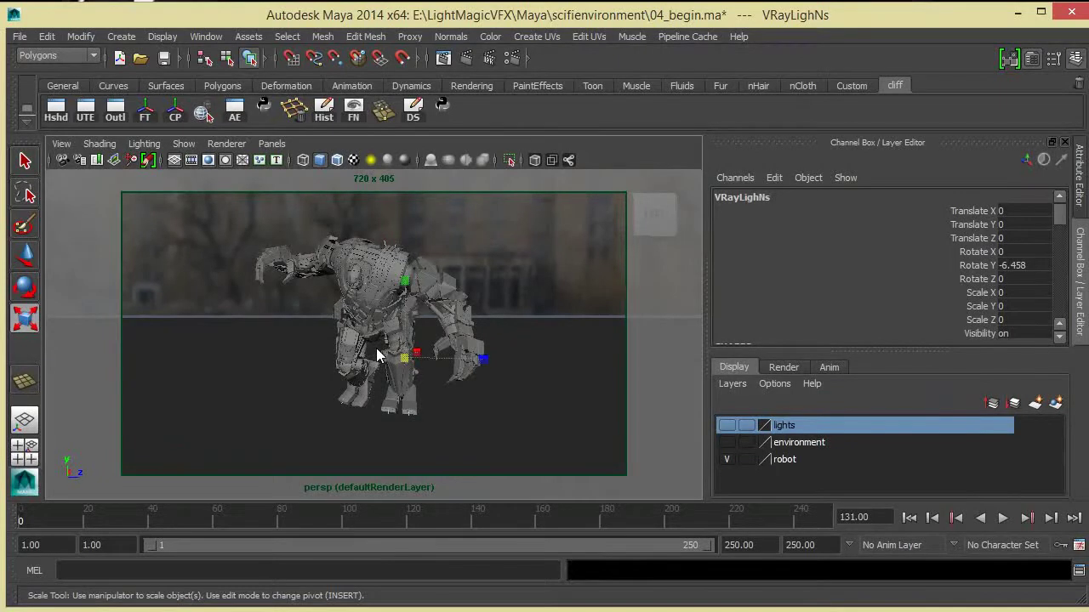
left_click_drag(435, 330, 537, 302, "alt")
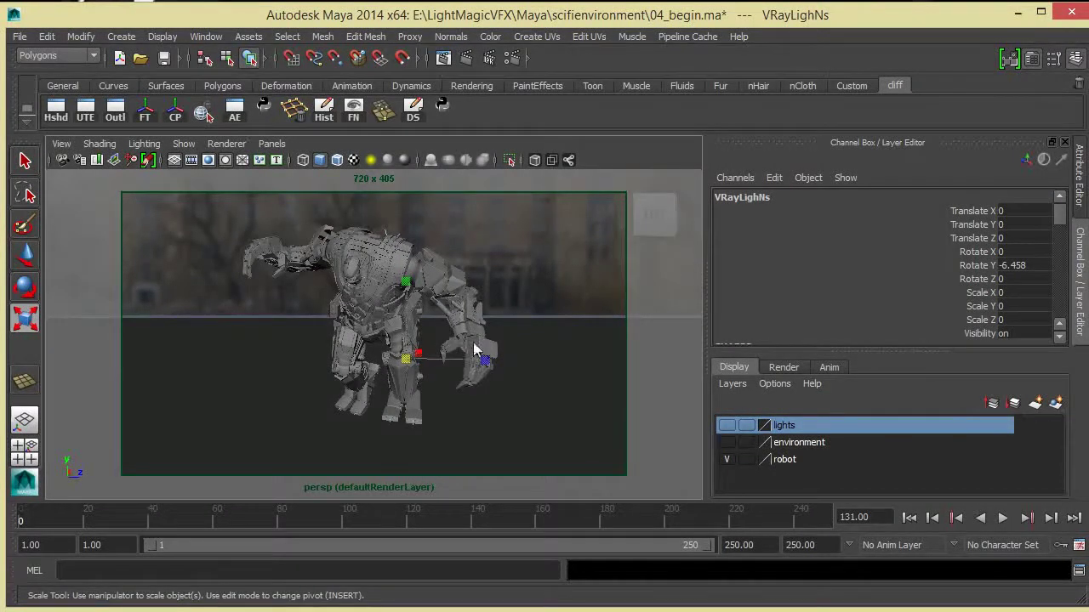
left_click_drag(476, 353, 510, 347, "alt")
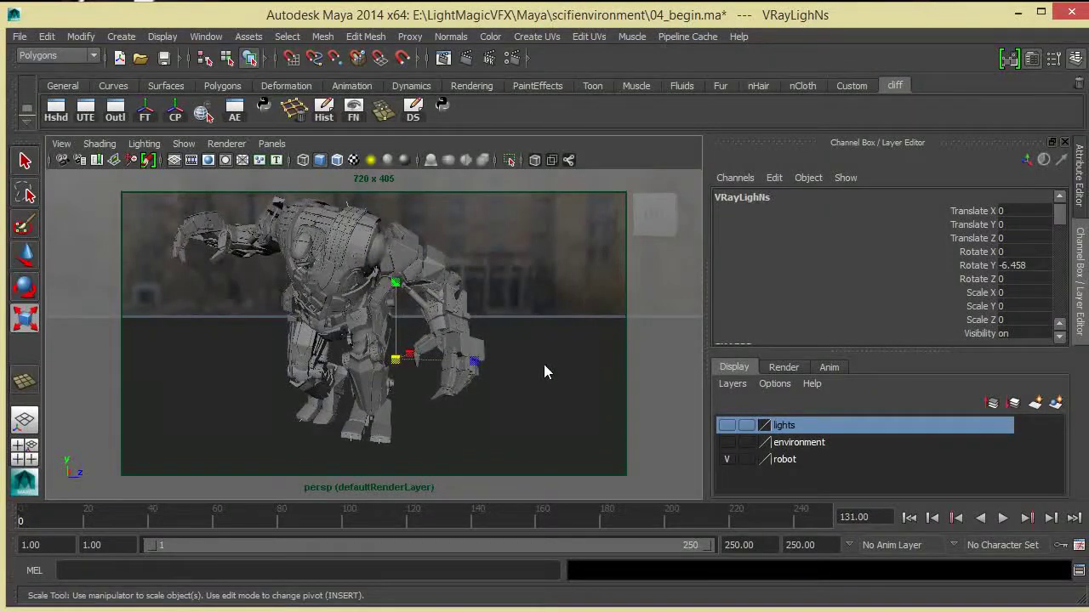
left_click_drag(452, 374, 494, 322, "alt")
key("r")
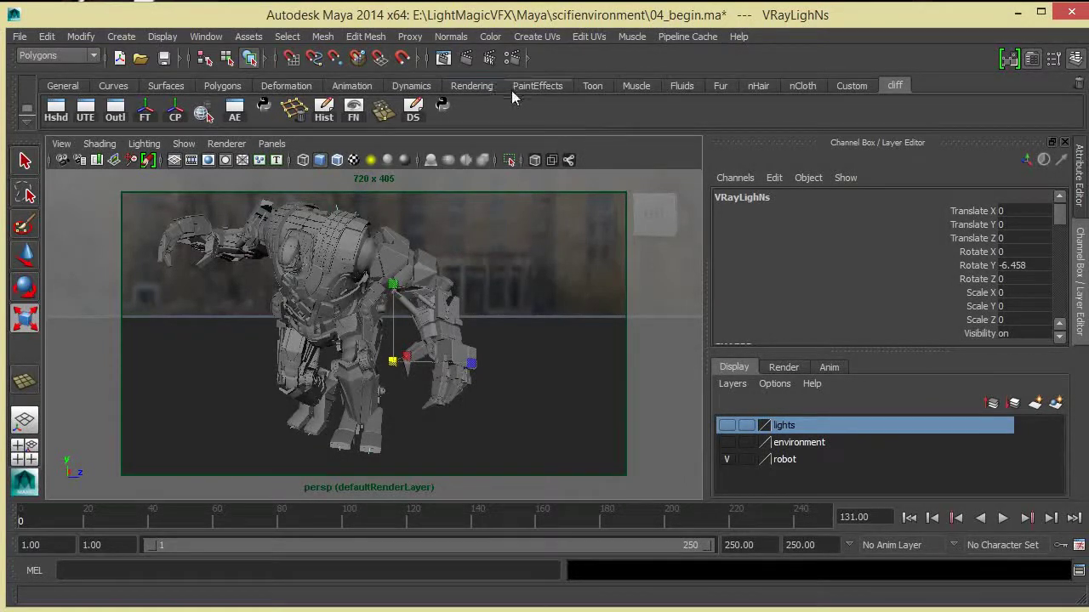
left_click(488, 59)
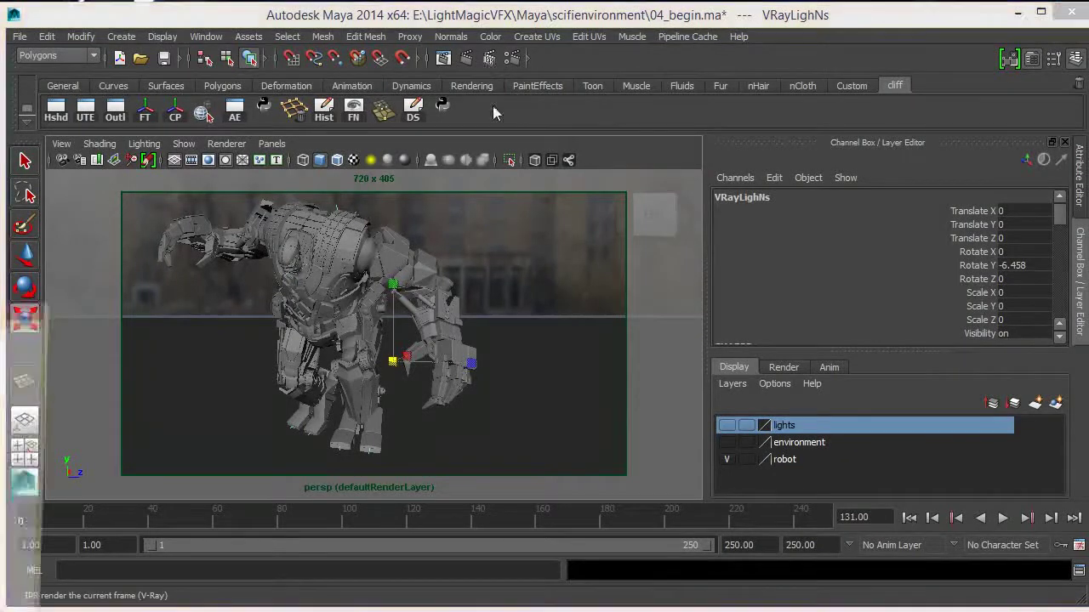
Step: Minimize the Render View window and reposition the V-Ray frame buffer so part of the viewport stays accessible
left_click_drag(0, 313, 694, 107)
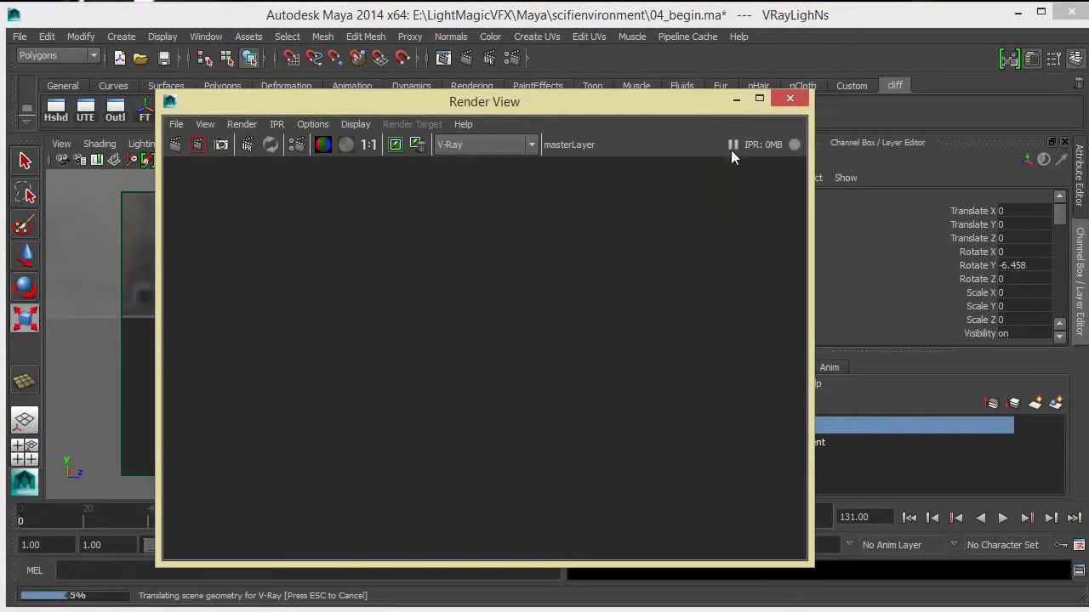
left_click_drag(602, 107, 834, 94)
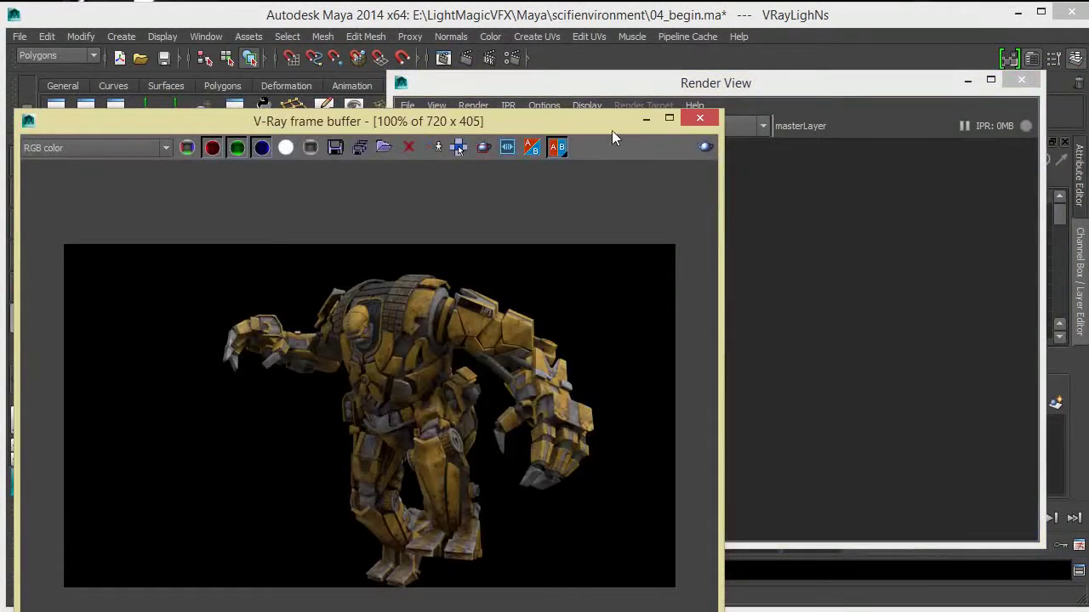
left_click_drag(611, 130, 666, 65)
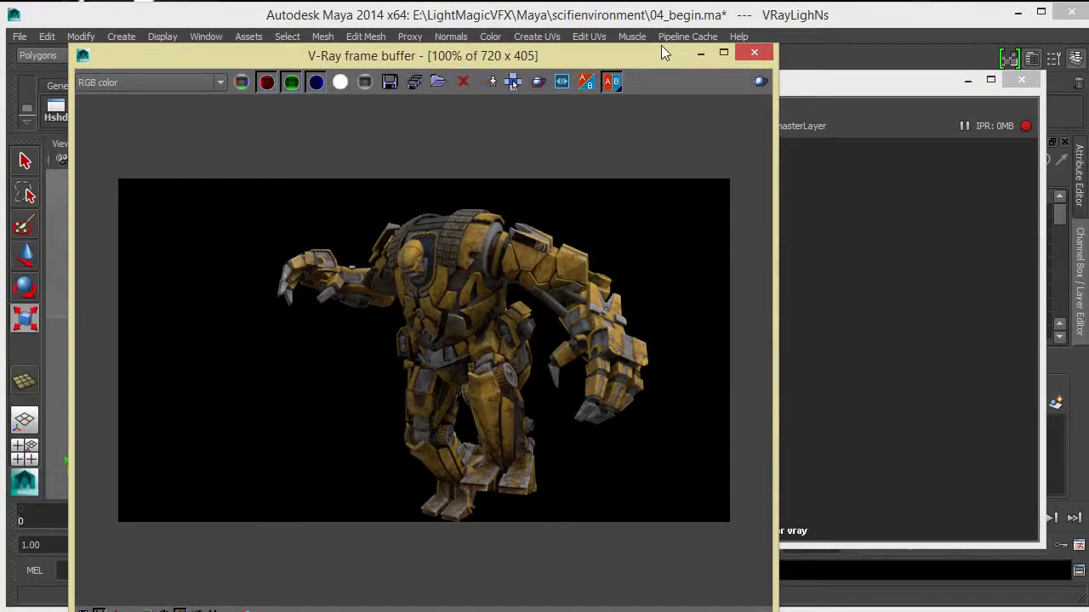
left_click_drag(660, 53, 660, 75)
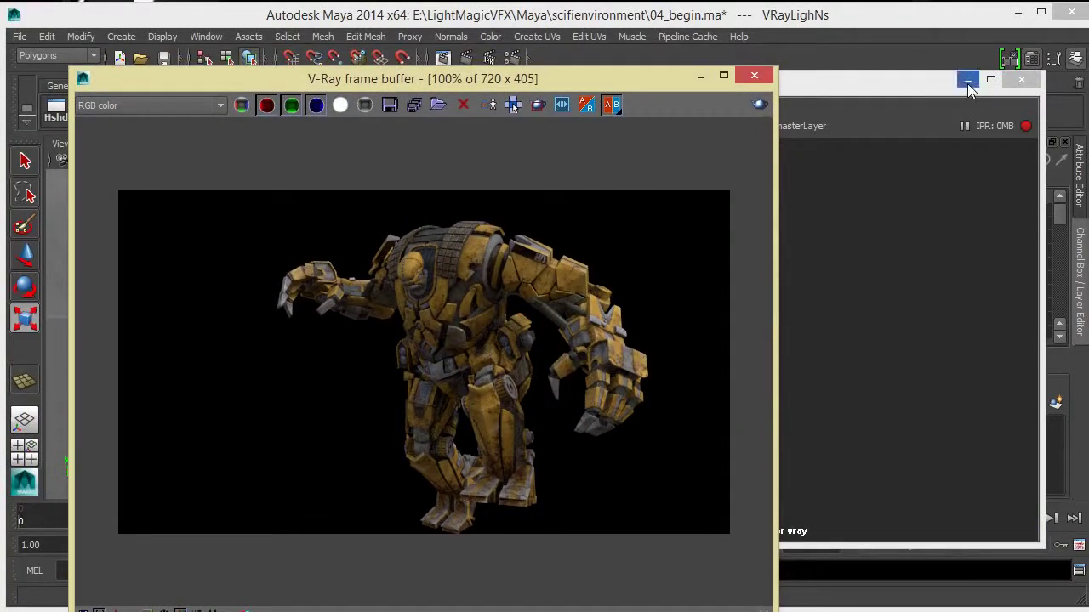
left_click(967, 80)
left_click_drag(533, 85, 816, 196)
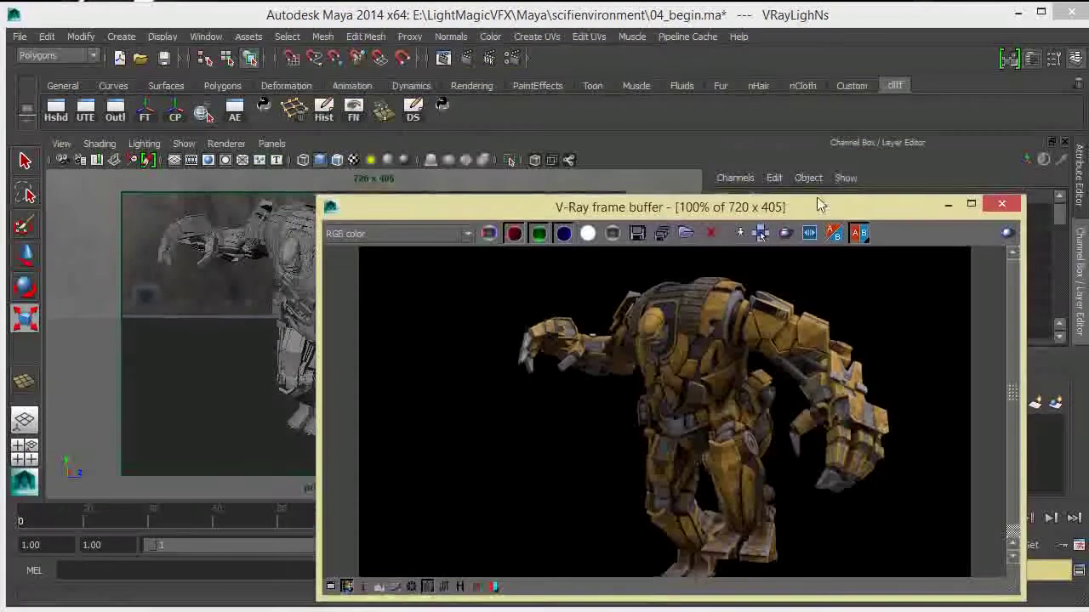
Step: Narrow the V-Ray frame buffer, move it clear of the viewport, and reframe the robot in the perspective view
left_click_drag(321, 381, 396, 379)
left_click_drag(861, 206, 906, 133)
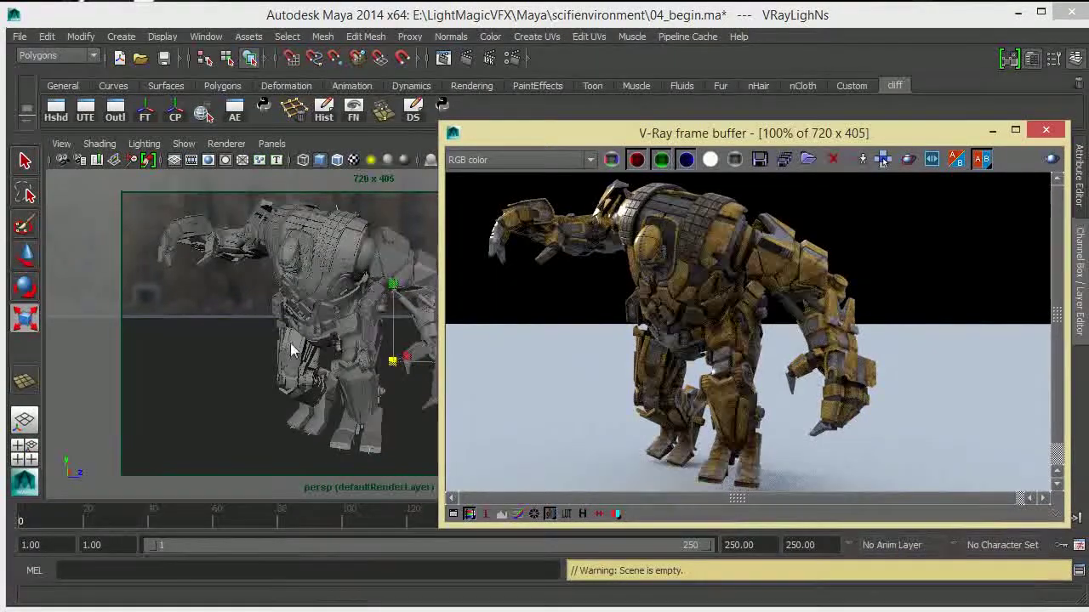
mouse_move(316, 309)
left_mouse_down("alt")
mouse_move(308, 304)
mouse_move(318, 314)
left_mouse_up("alt")
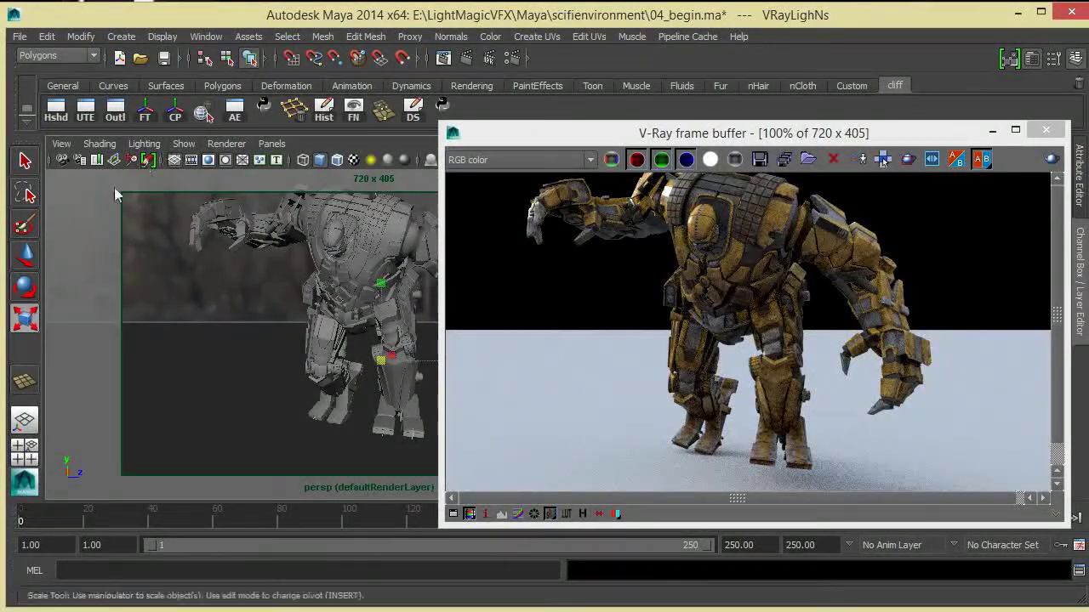
Step: Look at the scene in the top view, and return to the perspective view
key("space")
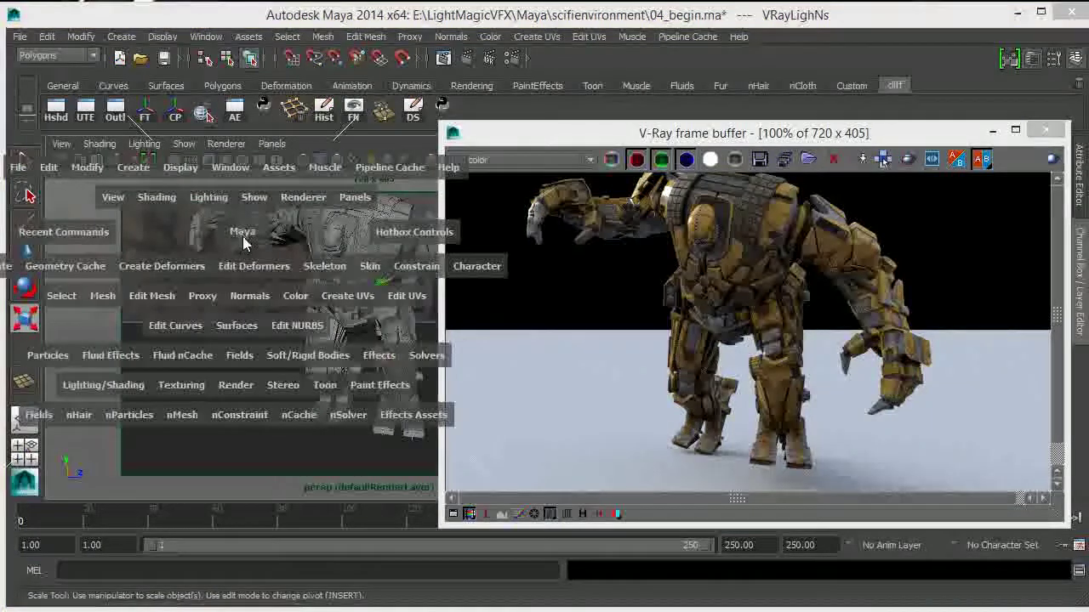
key("space")
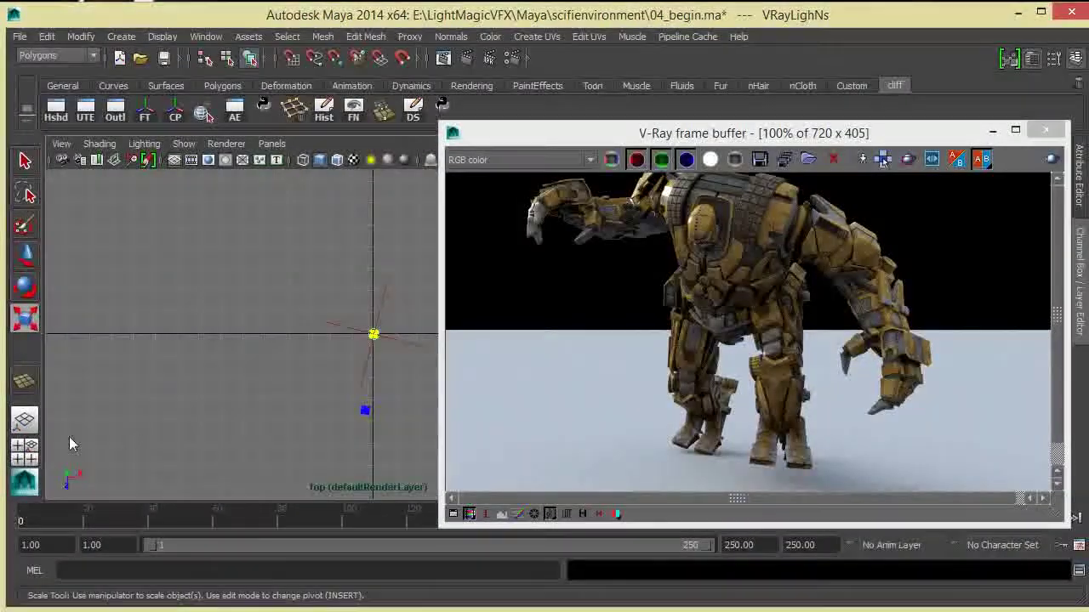
key("space")
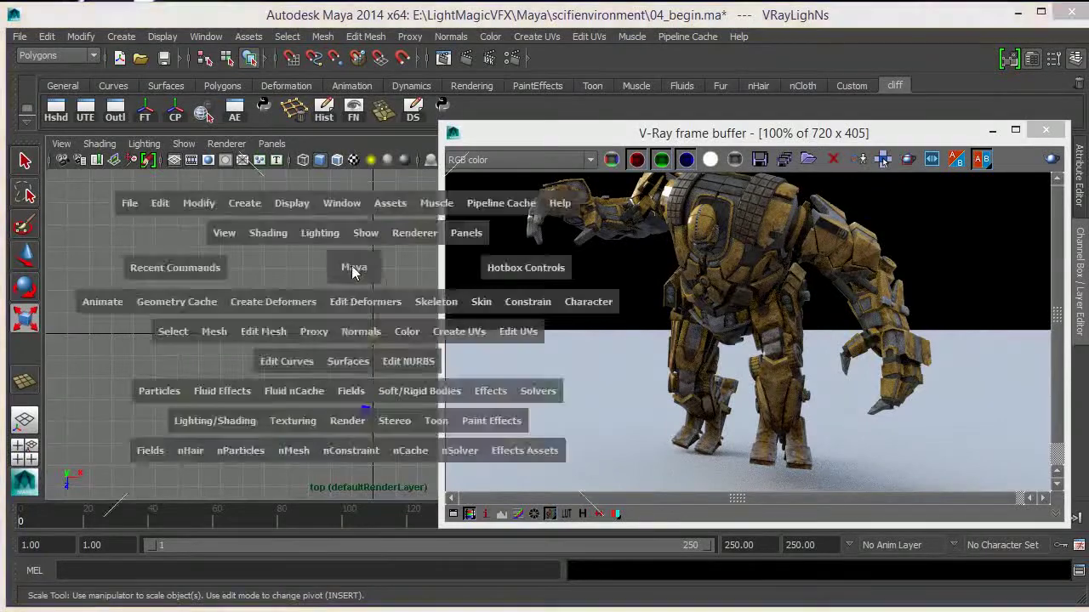
key("space")
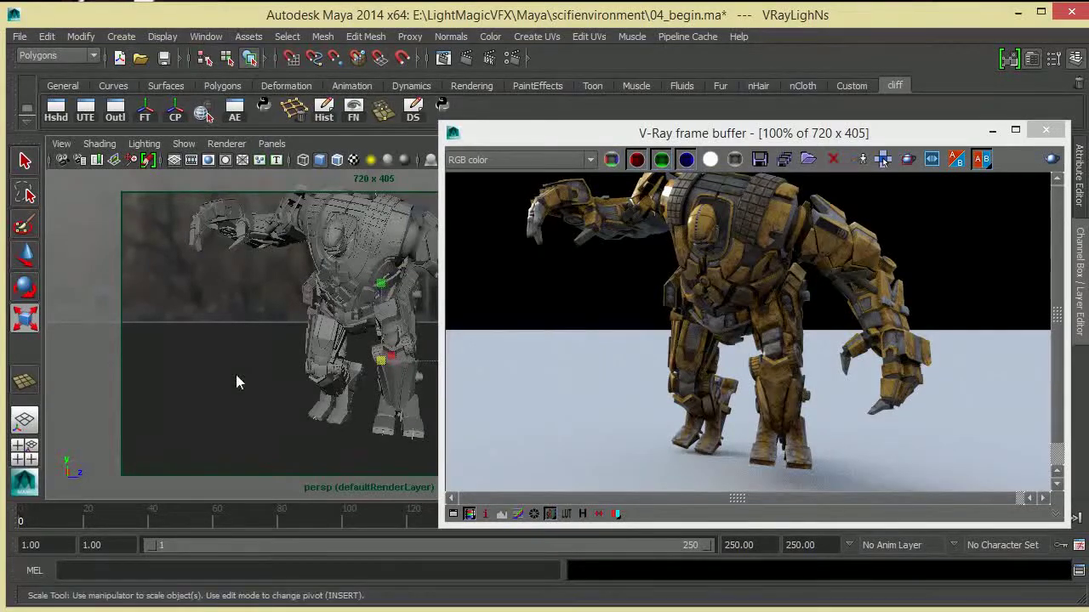
Step: Select the ground plane pPlane1 and show its attributes, moving the V-Ray frame buffer out of the way
left_click_drag(866, 148, 387, 138)
left_click(604, 354)
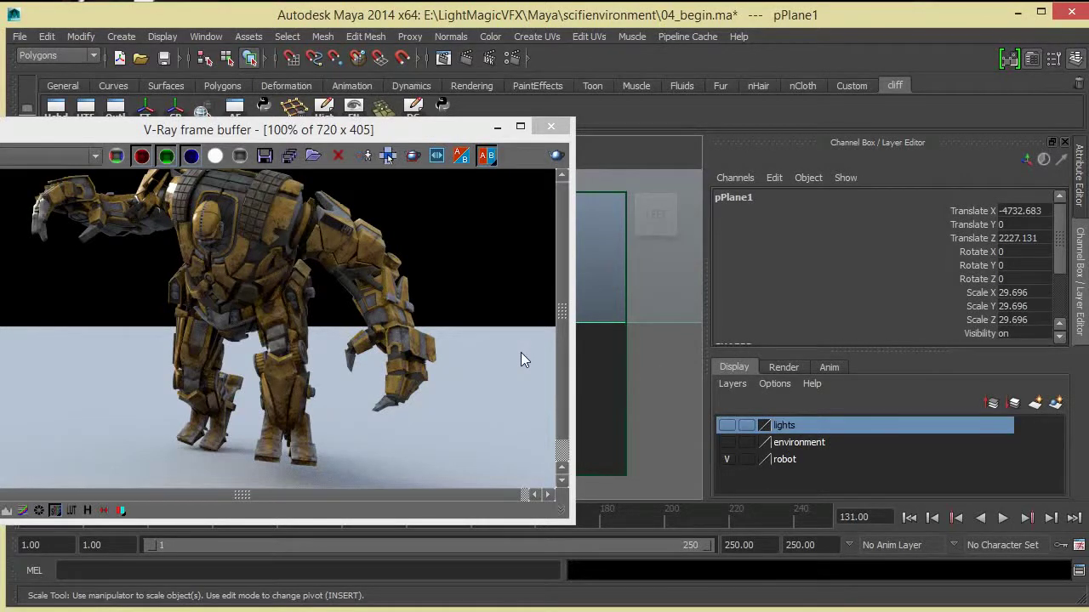
key("ctrl+a")
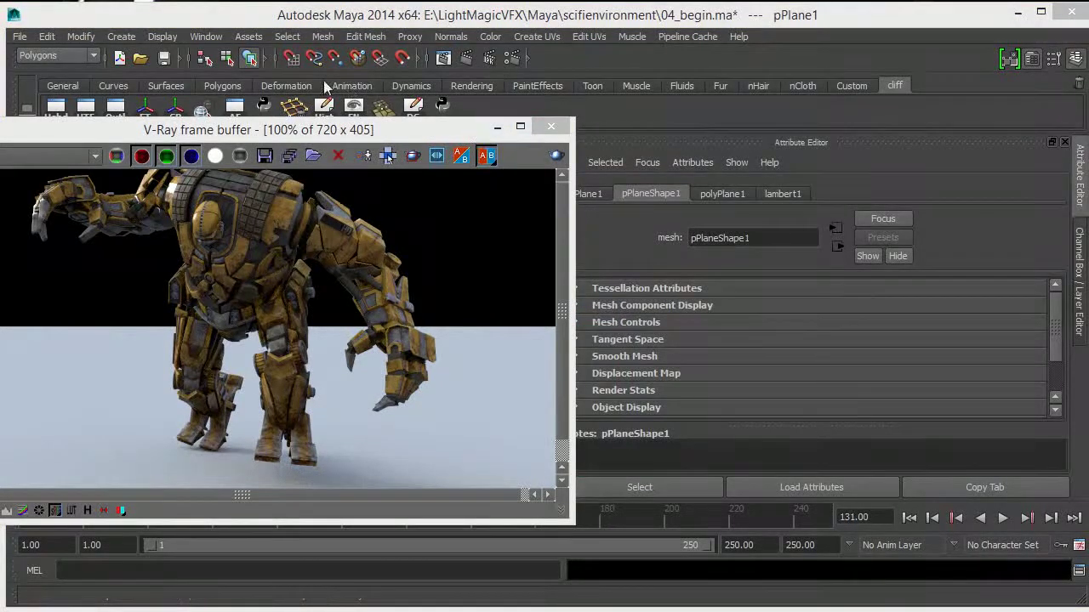
left_click(145, 135)
left_click_drag(144, 135, 187, 169)
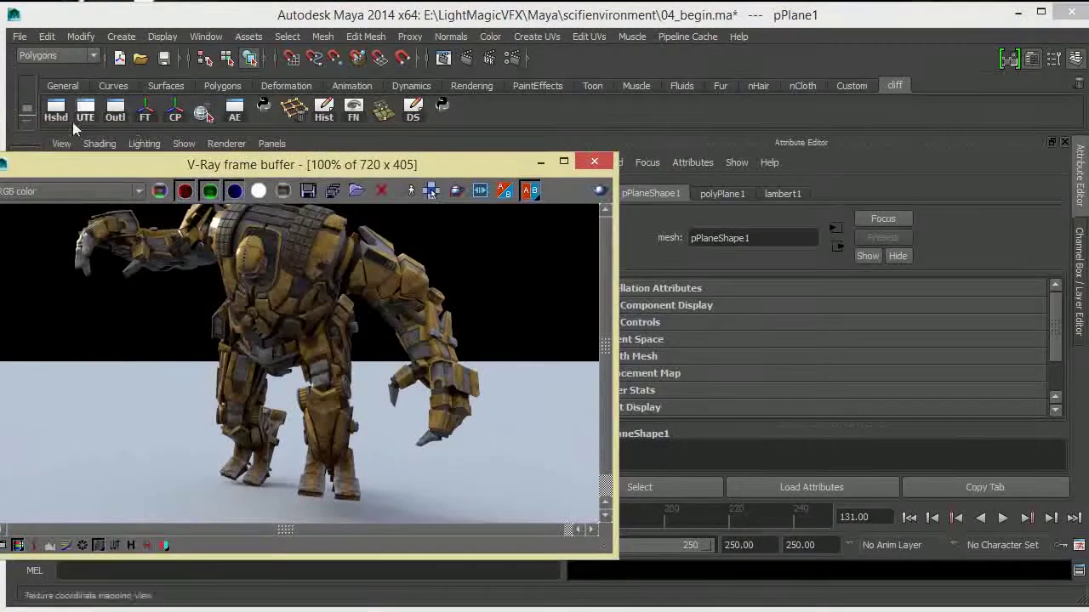
Step: Create a new VRay Mtl material in the Hypershade and move the Hypershade window away from the render
left_click(137, 117)
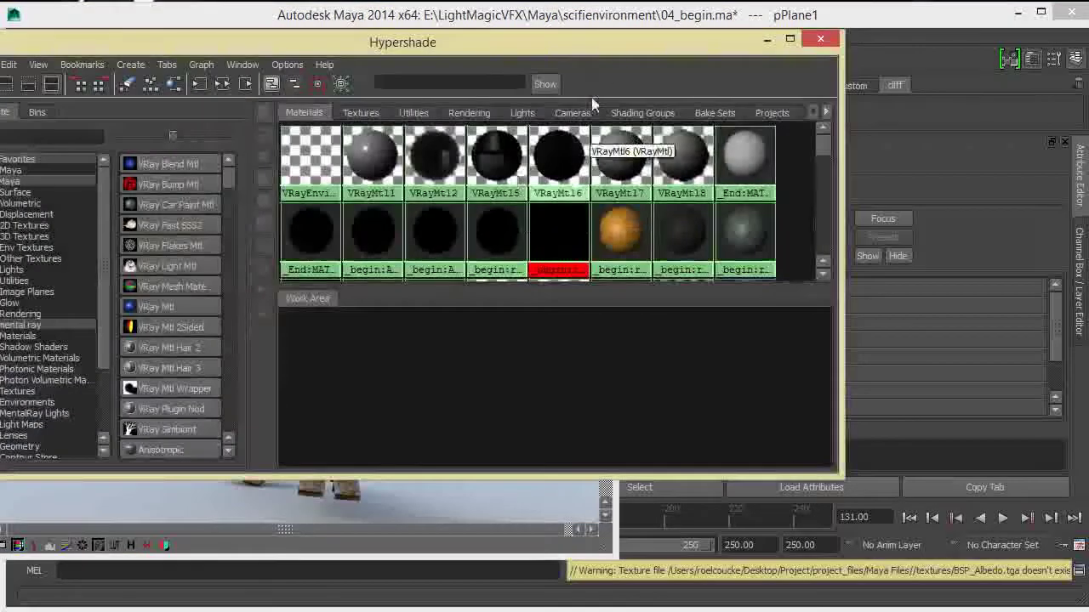
left_click_drag(577, 56, 684, 56)
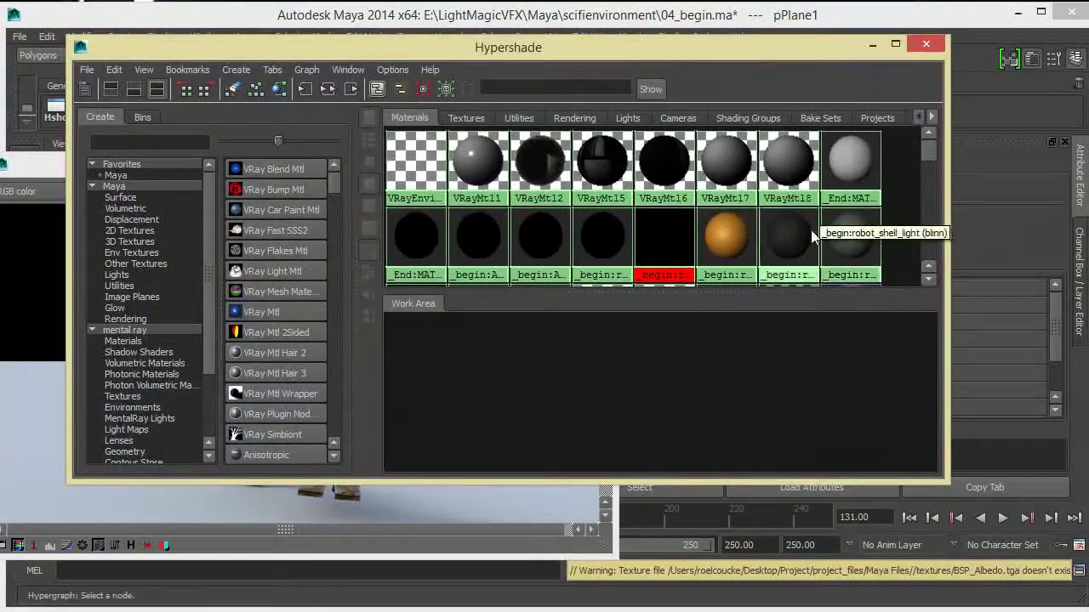
scroll(730, 208, "down", 3)
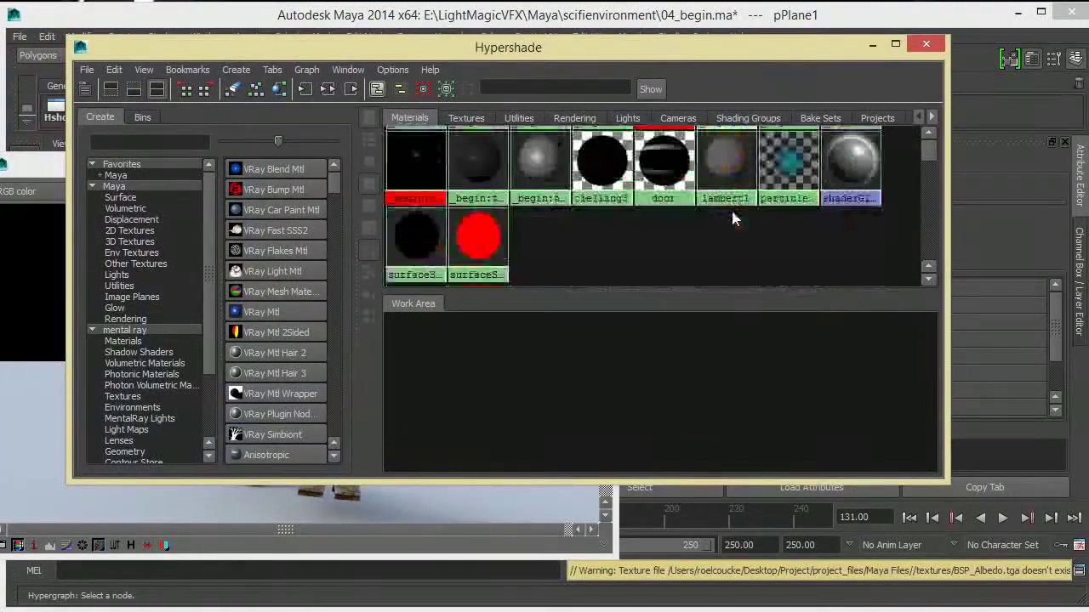
left_click(271, 312)
left_click_drag(679, 53, 1088, 143)
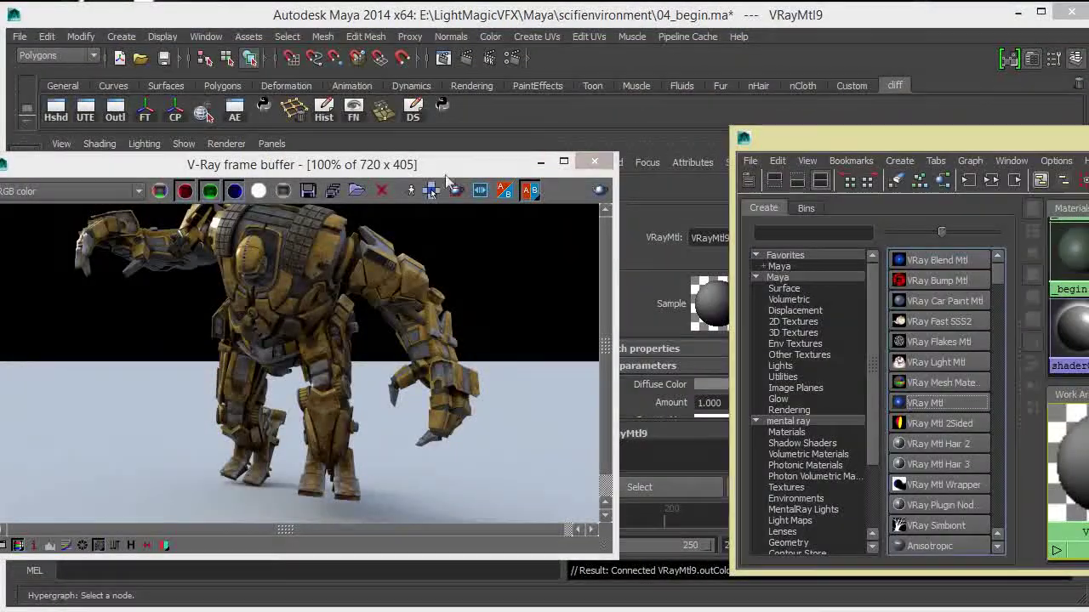
Step: Assign the new VRayMtl9 material to the ground plane, rearranging and shrinking the Hypershade so plane and material are both reachable
left_click_drag(510, 166, 521, 245)
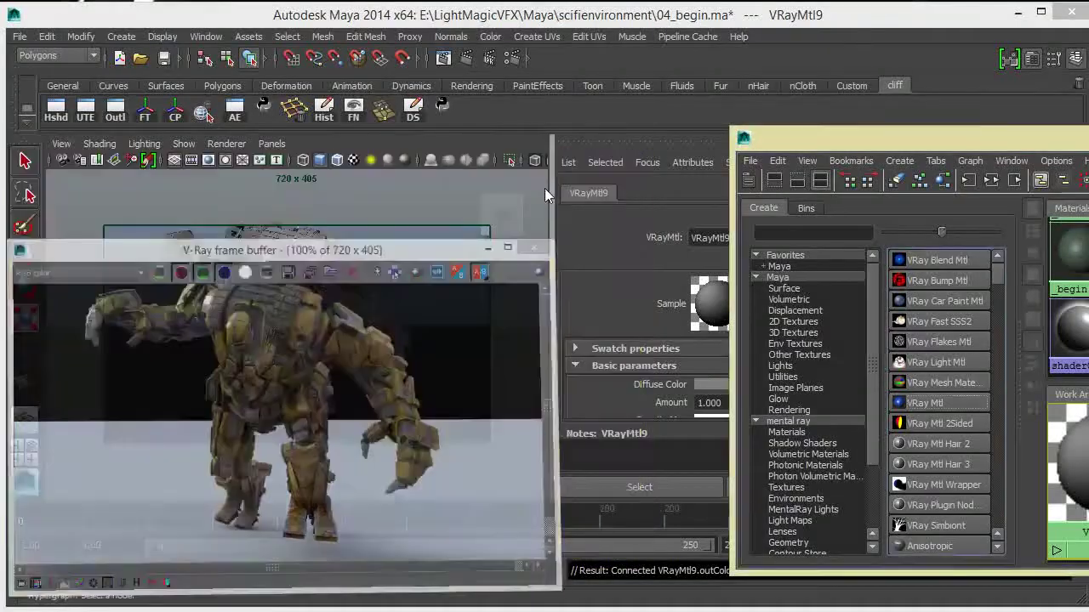
left_click(420, 387)
right_click(1068, 476)
left_click(1064, 417)
left_click_drag(851, 136, 365, 111)
left_click_drag(1087, 324, 775, 323)
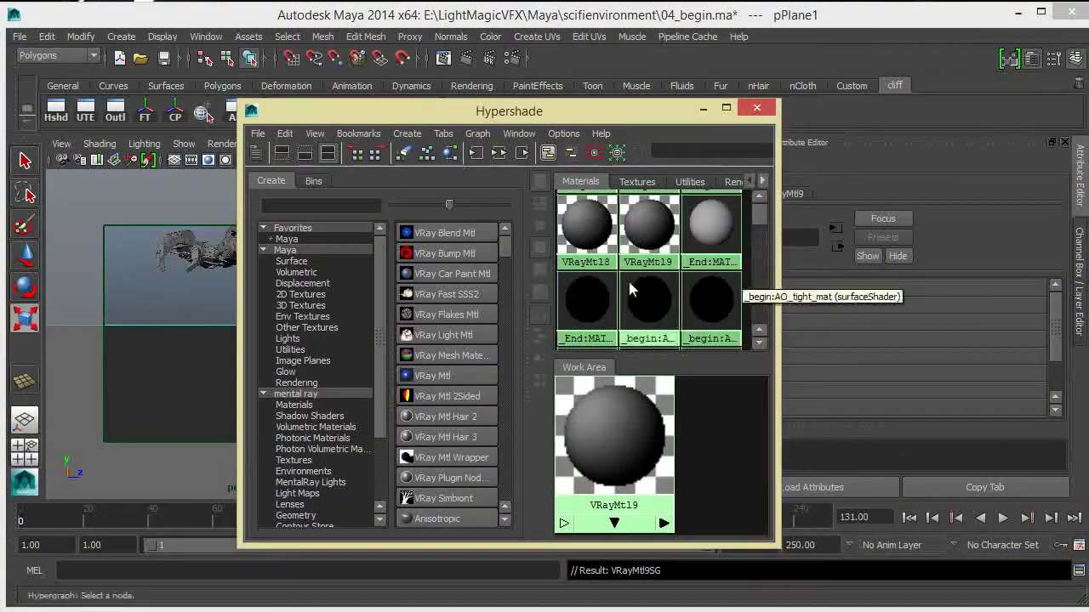
left_click_drag(243, 351, 269, 352)
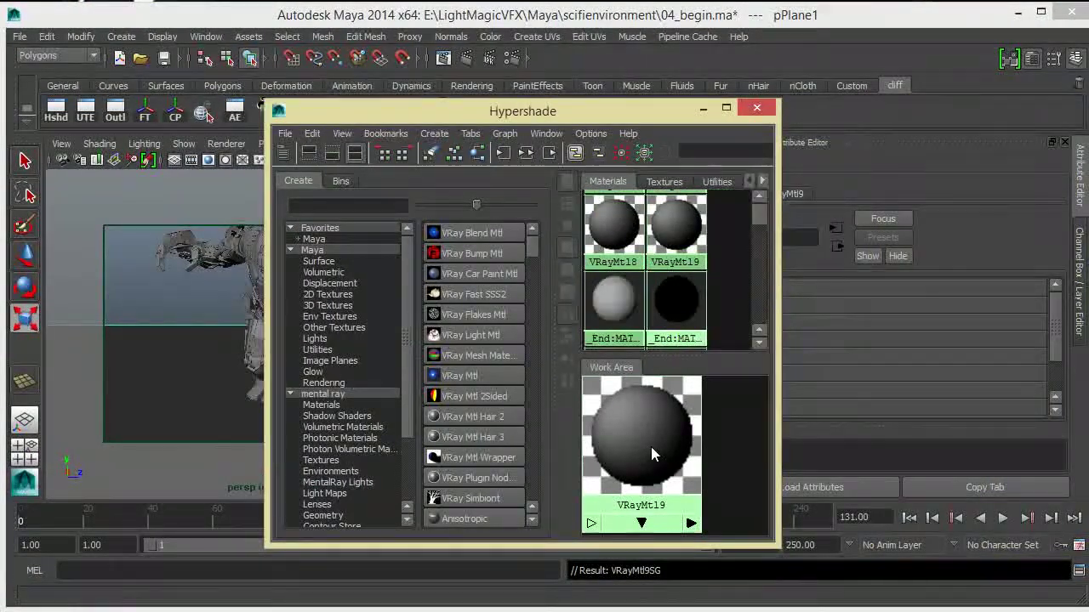
left_click(672, 455)
left_click(124, 379)
right_click_drag(636, 420, 636, 398)
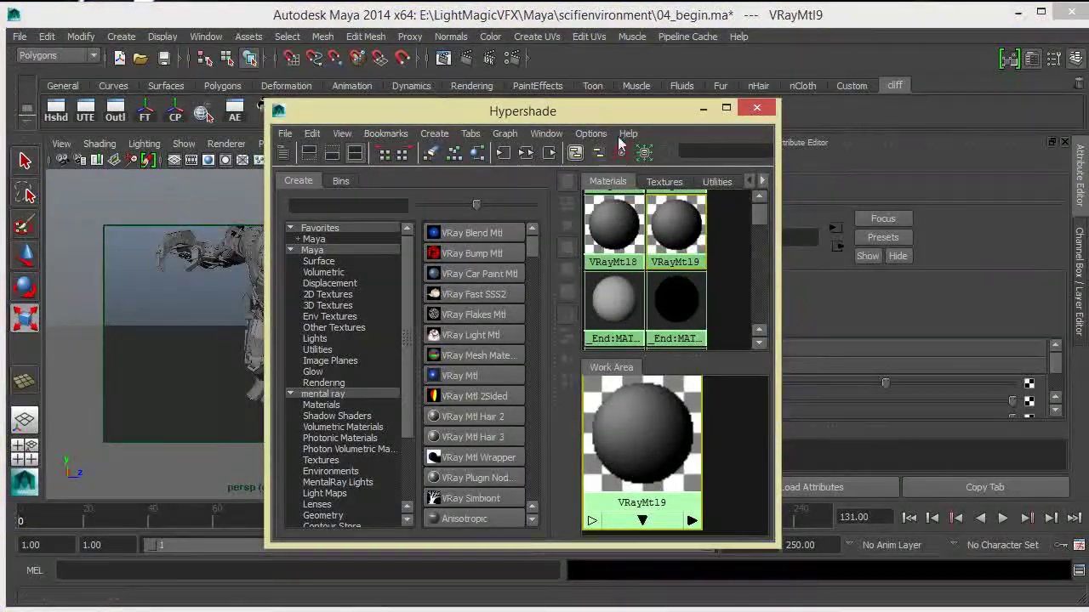
Step: Map a File texture to the VRayMtl9 Diffuse Color and browse for its image in E:\LightMagicVFX\Textures\generic
left_click_drag(600, 112, 448, 119)
left_click(1029, 385)
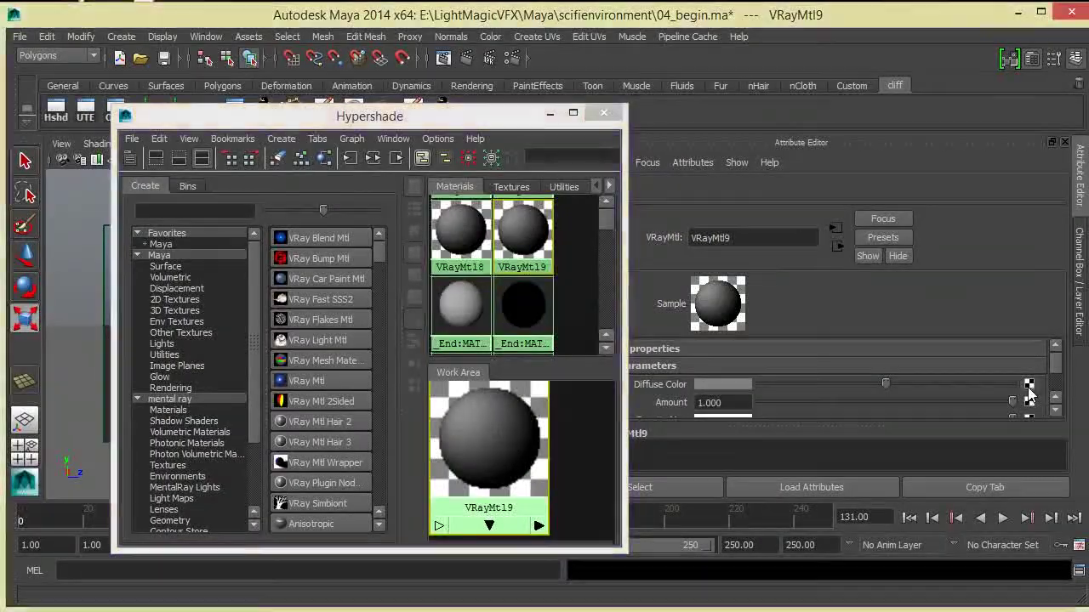
left_click(481, 517)
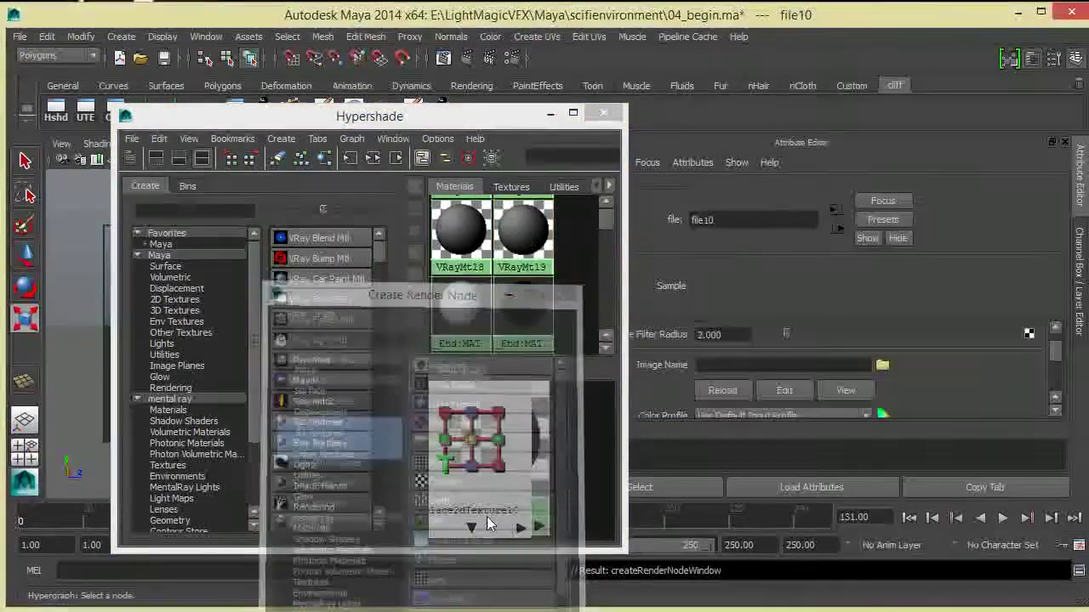
left_click(883, 383)
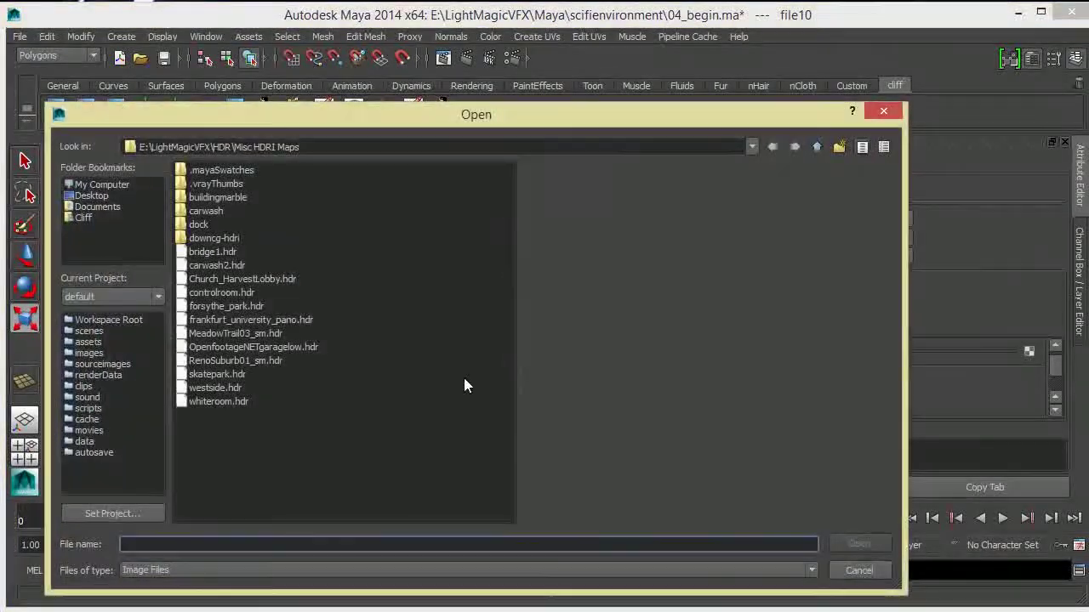
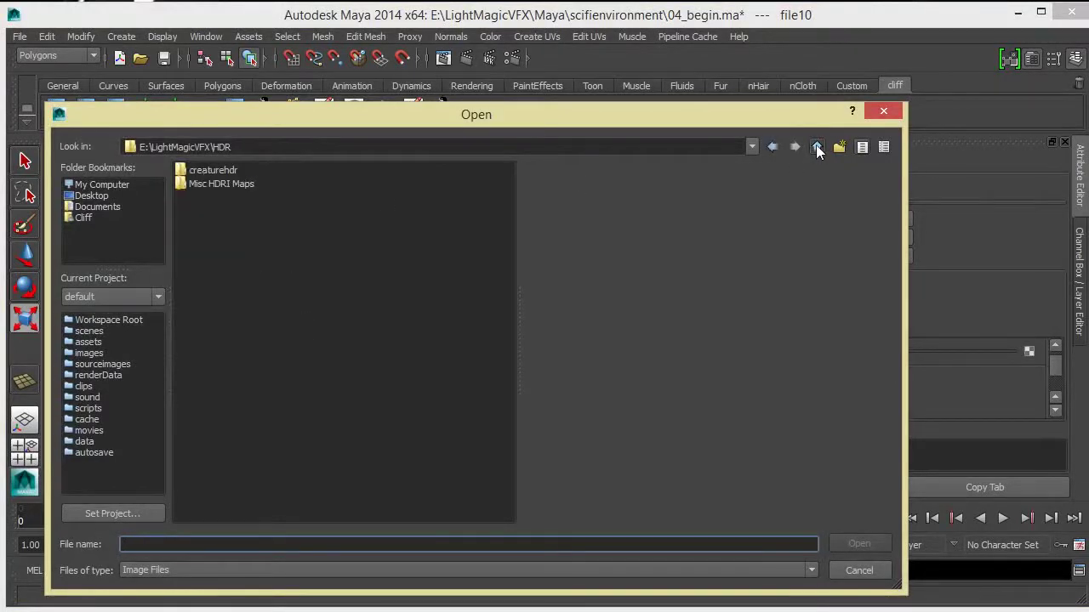
left_click(816, 149)
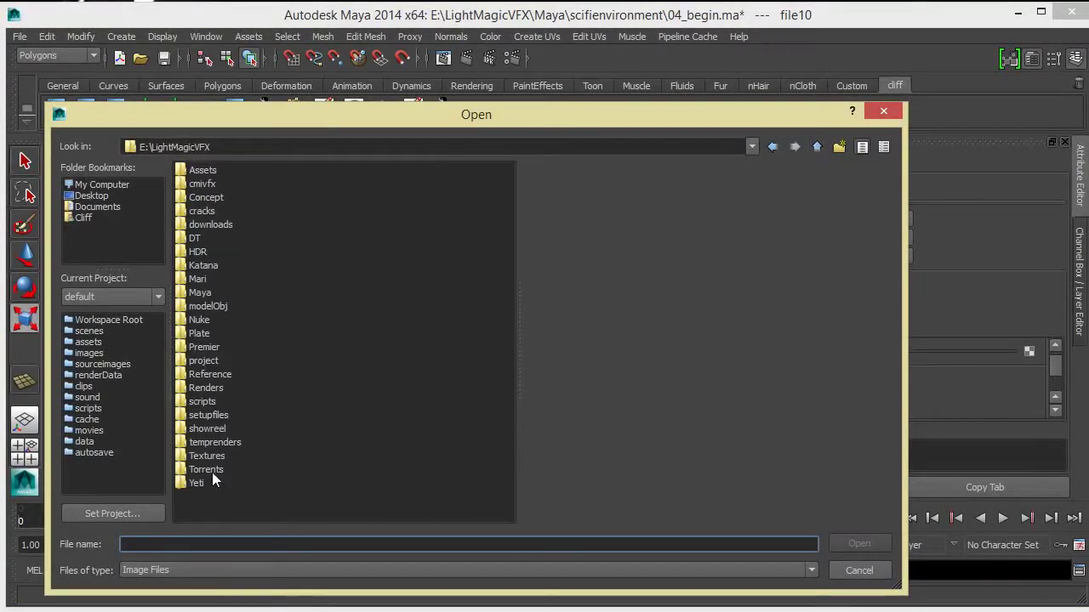
double_click(207, 455)
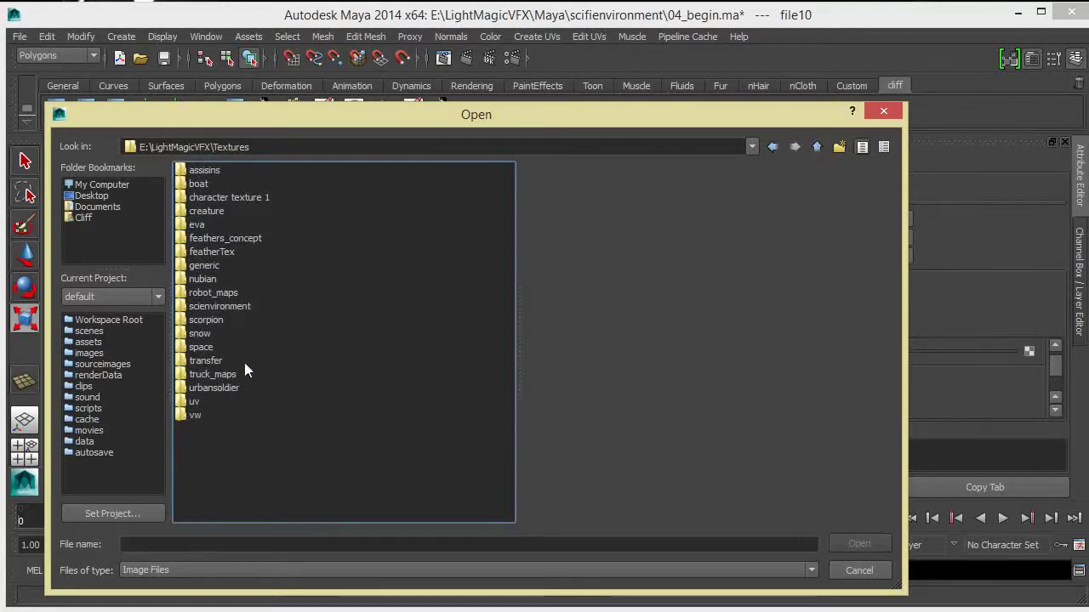
double_click(208, 267)
Step: Preview the sand, metal, fabric and concrete images in the folder, and load ConcreteRough0092_2_L.jpg as the file texture
left_click(232, 321)
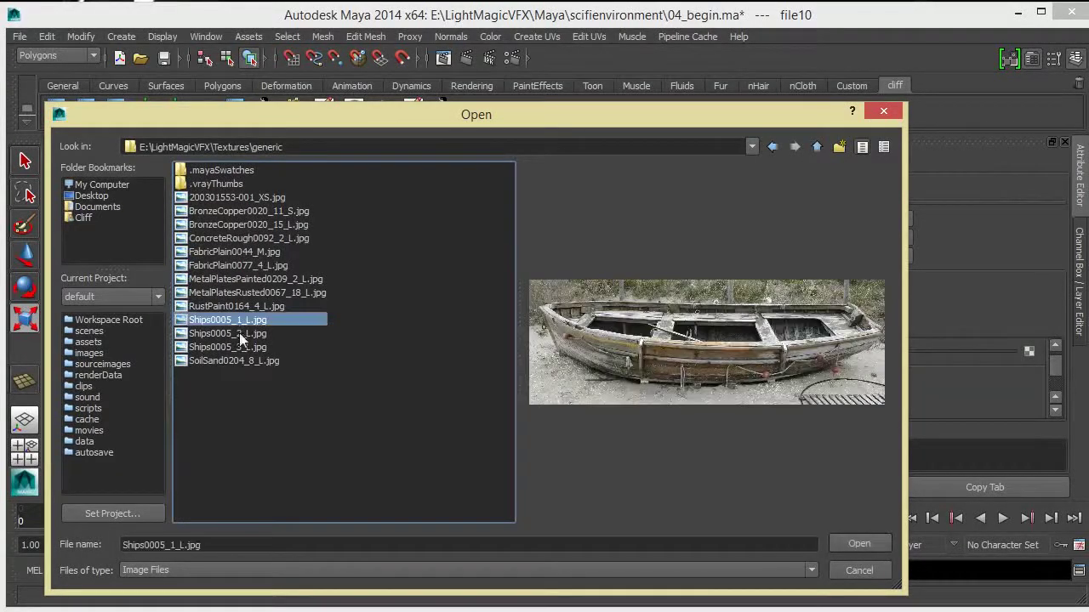
left_click(247, 348)
left_click(246, 358)
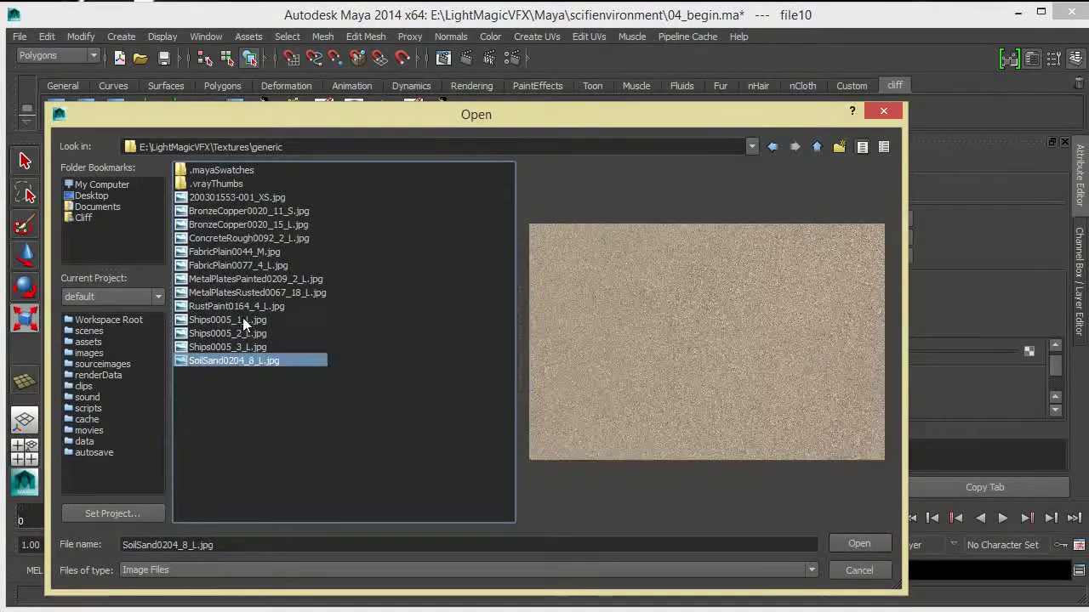
left_click(243, 321)
left_click(243, 292)
left_click(243, 280)
left_click(240, 251)
left_click(239, 211)
left_click(242, 197)
left_click(255, 212)
left_click(258, 238)
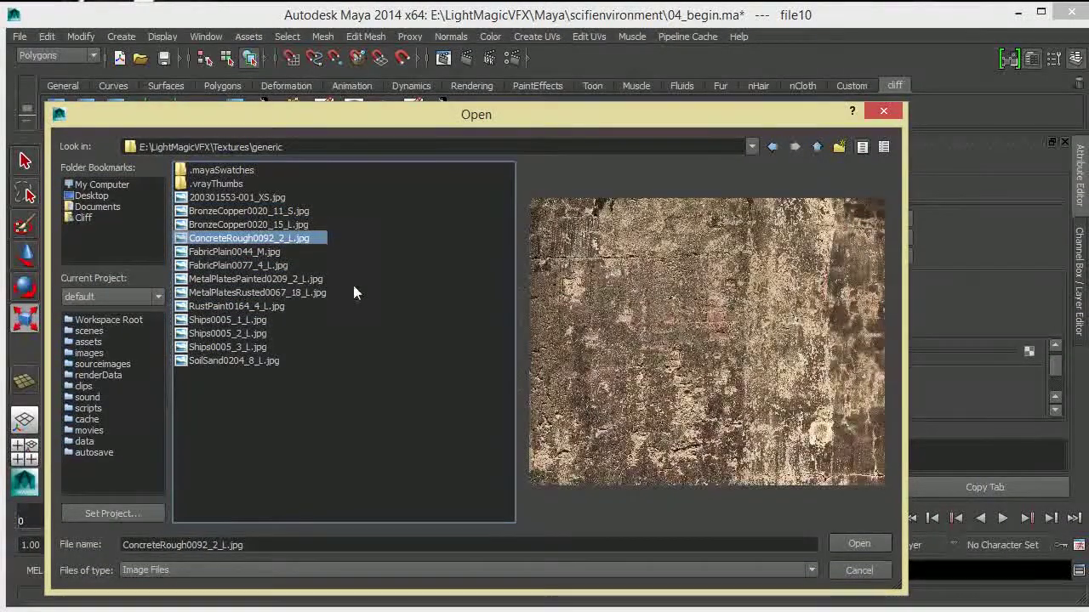
left_click(859, 544)
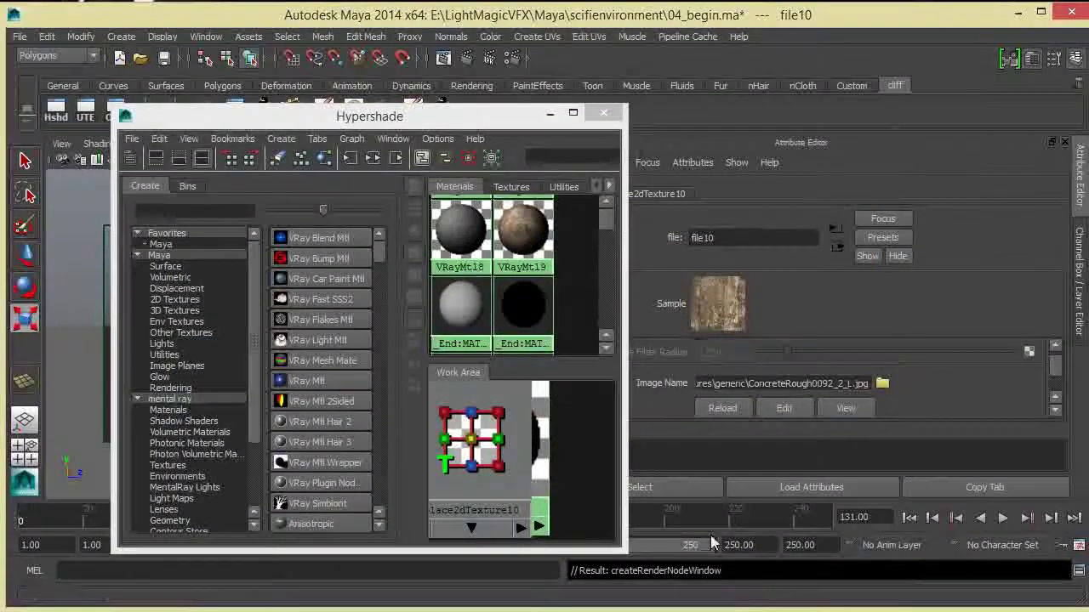
Step: Add the V-Ray Texture input gamma attribute to the file10 texture, and rearrange the windows to expose the IPR render
left_click(696, 162)
mouse_move(741, 228)
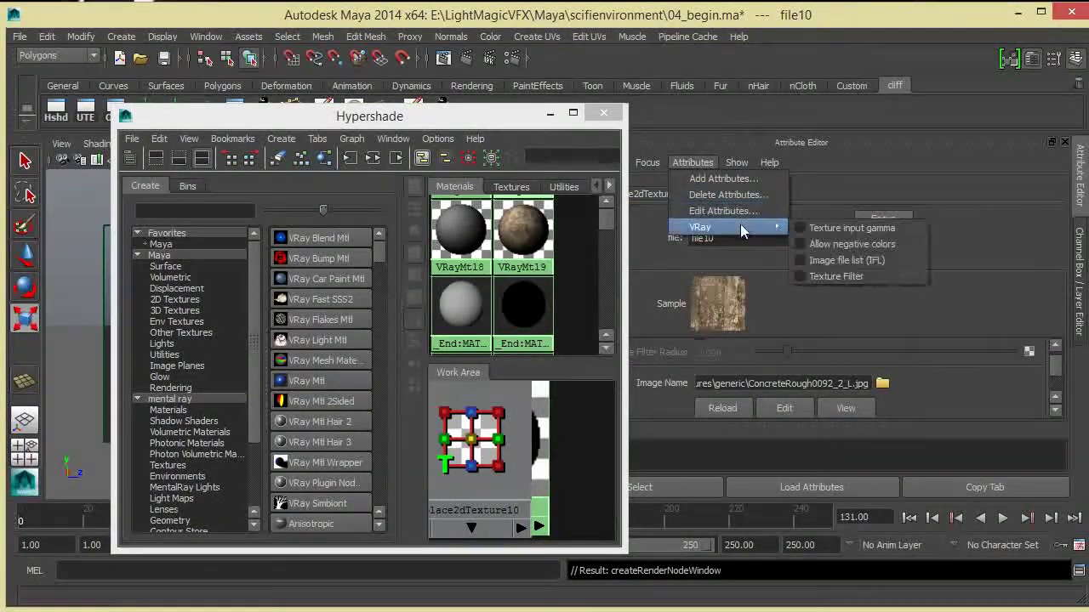
left_click(843, 227)
left_click_drag(484, 119, 955, 113)
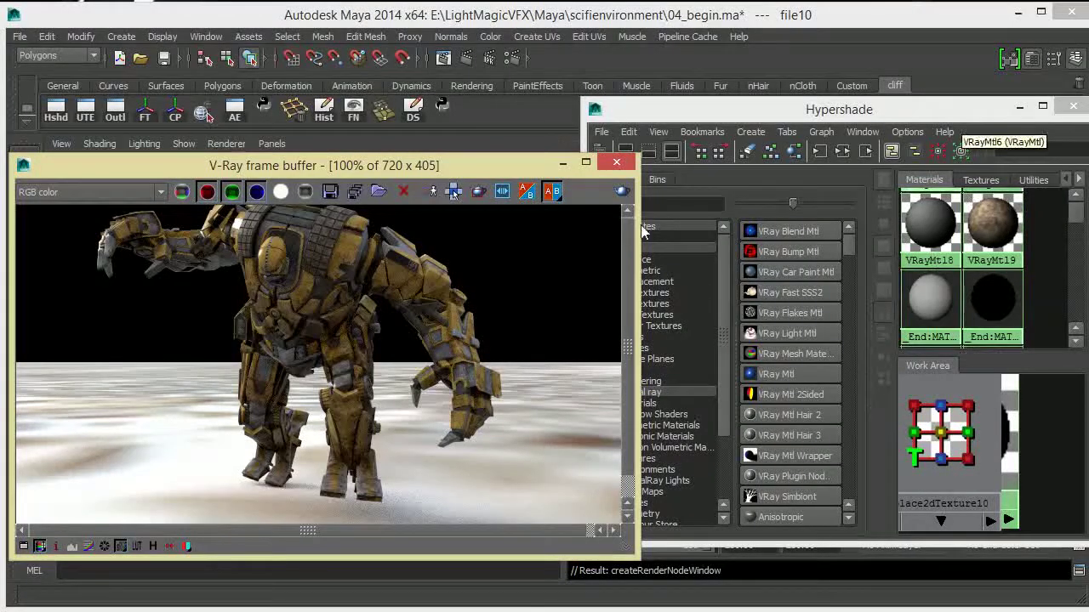
left_click_drag(484, 163, 470, 142)
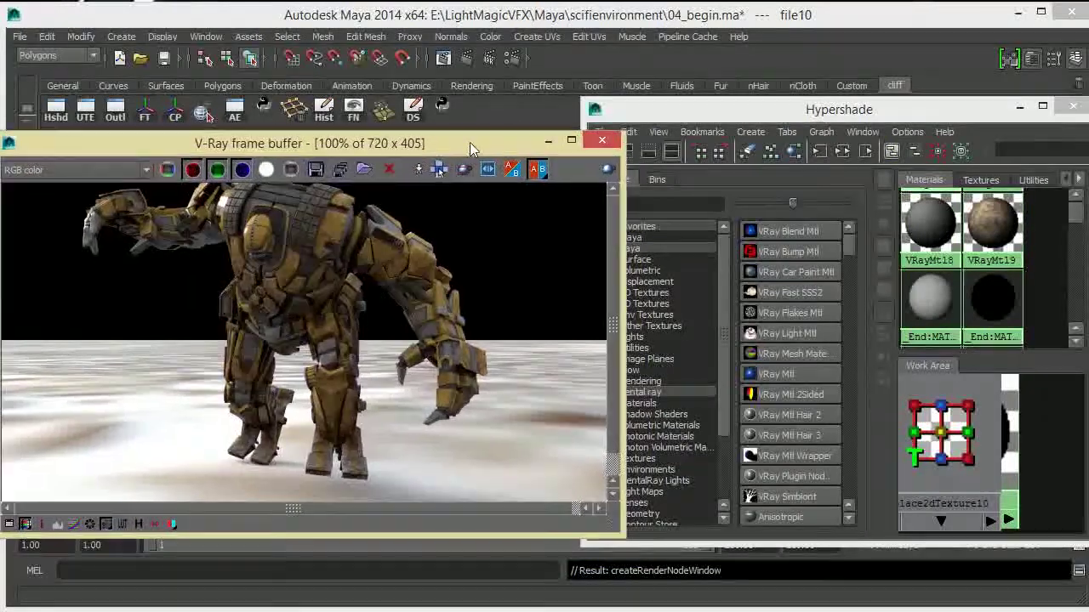
Step: Show the VRayMtl9 attributes, narrow the frame buffer and clear the Hypershade away so the basic parameters and render sit side by side
left_click(992, 223)
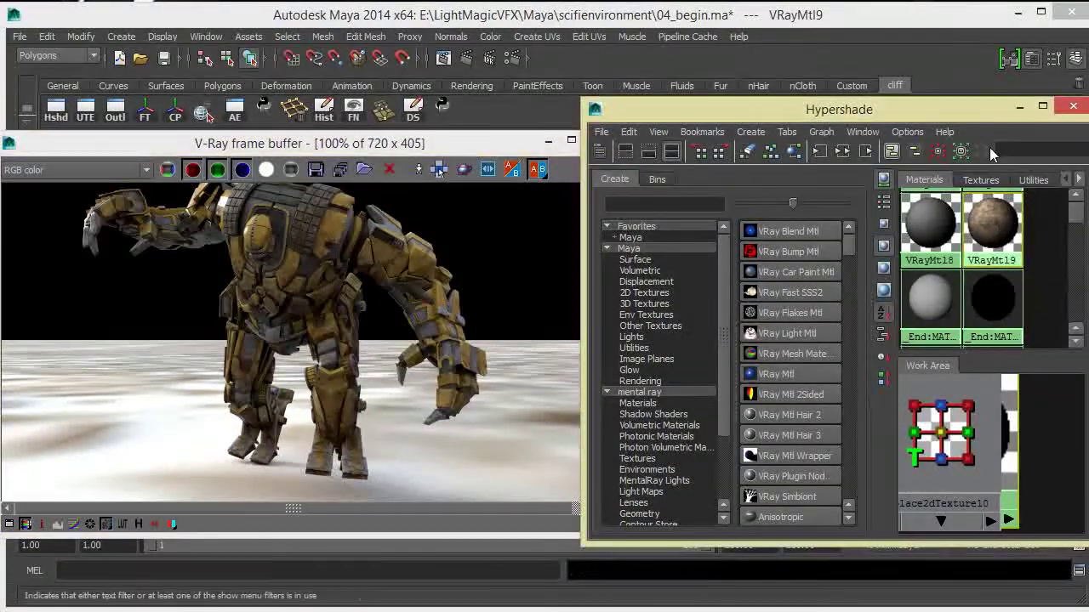
left_click_drag(966, 117, 528, 339)
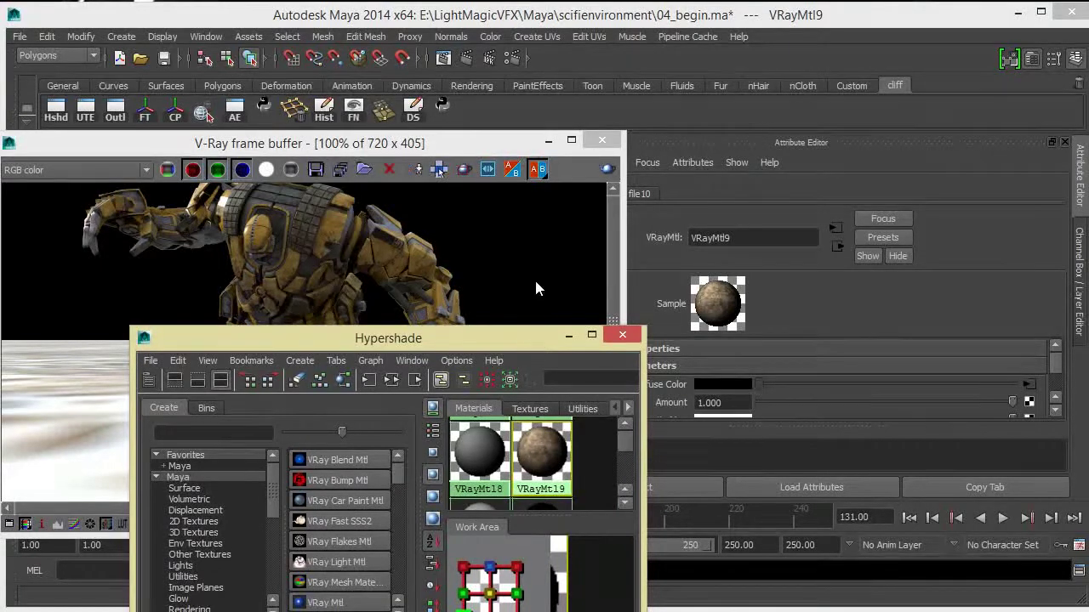
left_click_drag(625, 217, 412, 219)
left_click_drag(483, 337, 749, 2)
left_click_drag(859, 1, 846, 14)
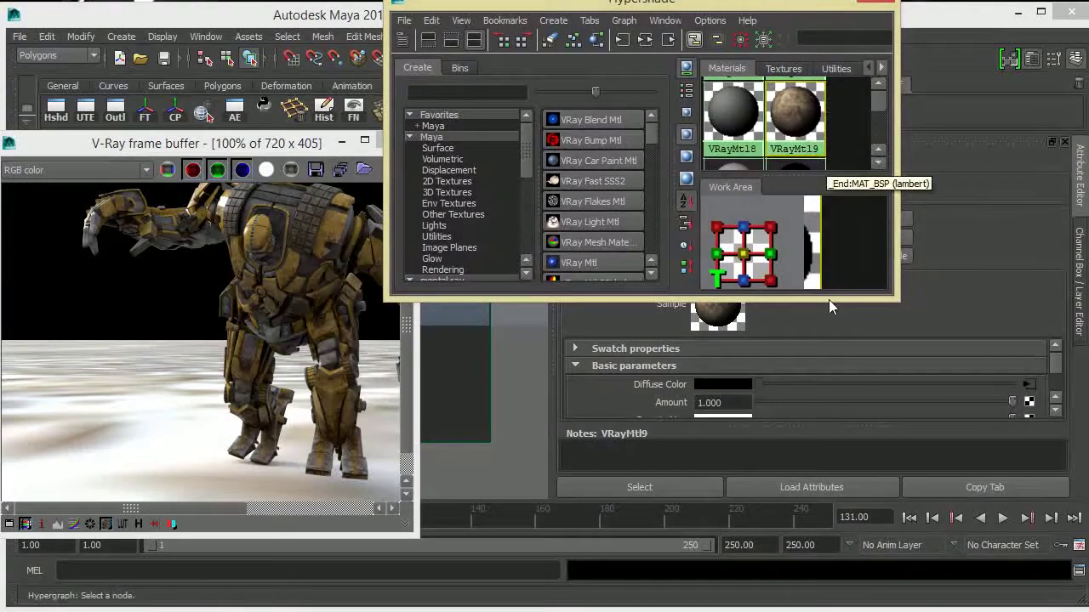
left_click_drag(829, 300, 815, 268)
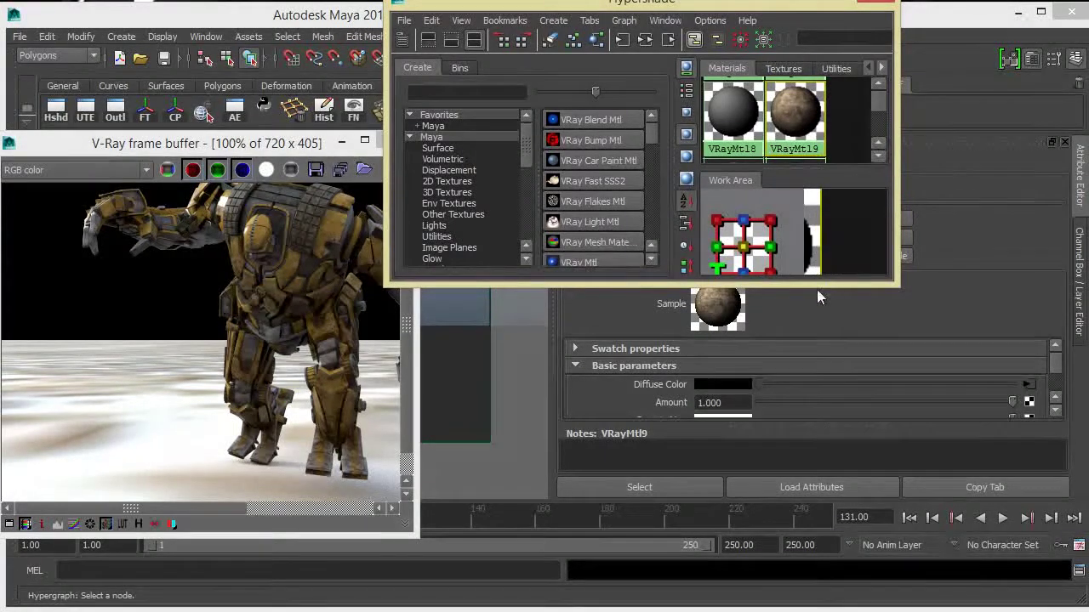
left_click(823, 1)
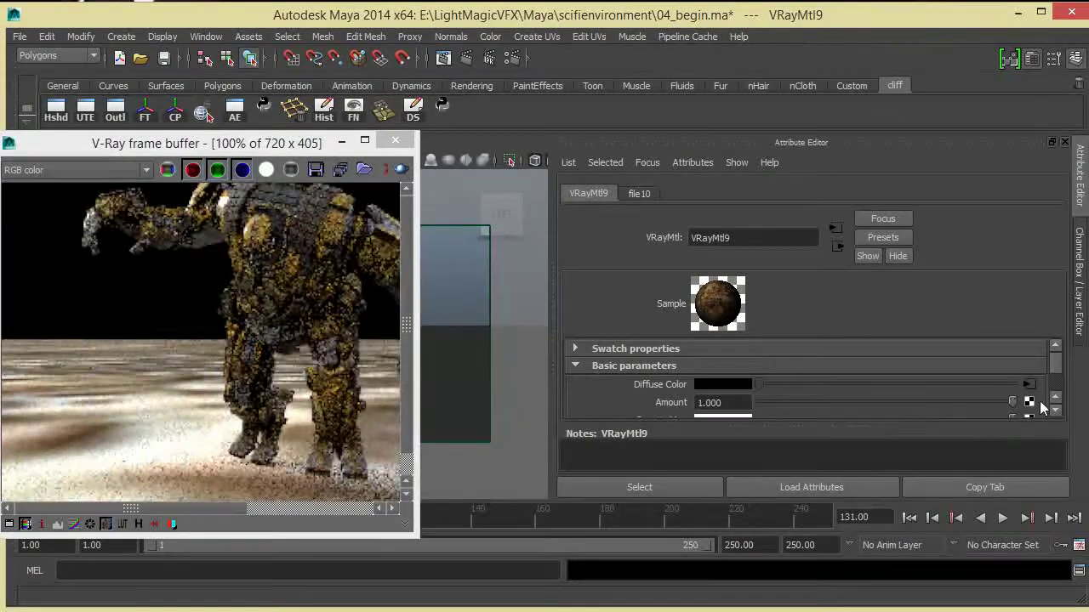
Step: Try a dark Color Gain on the file10 texture behind VRayMtl9's Diffuse Color, widen the frame buffer, and restore the gain to white
mouse_move(1055, 364)
left_mouse_down()
mouse_move(1053, 380)
mouse_move(1055, 353)
left_mouse_up()
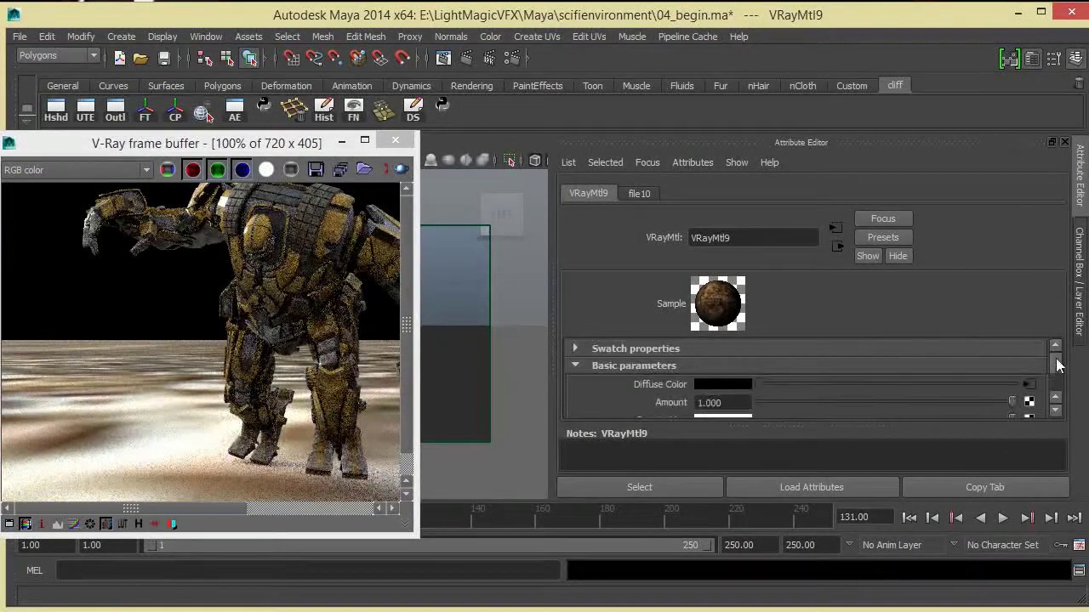
left_click(1031, 383)
scroll(872, 395, "down", 5)
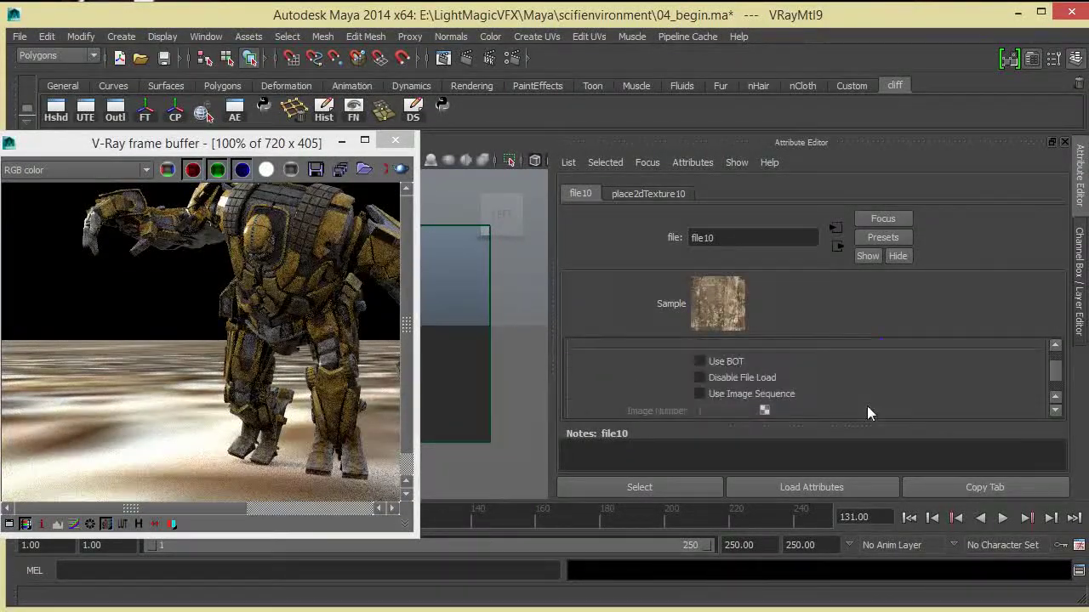
left_click(636, 381)
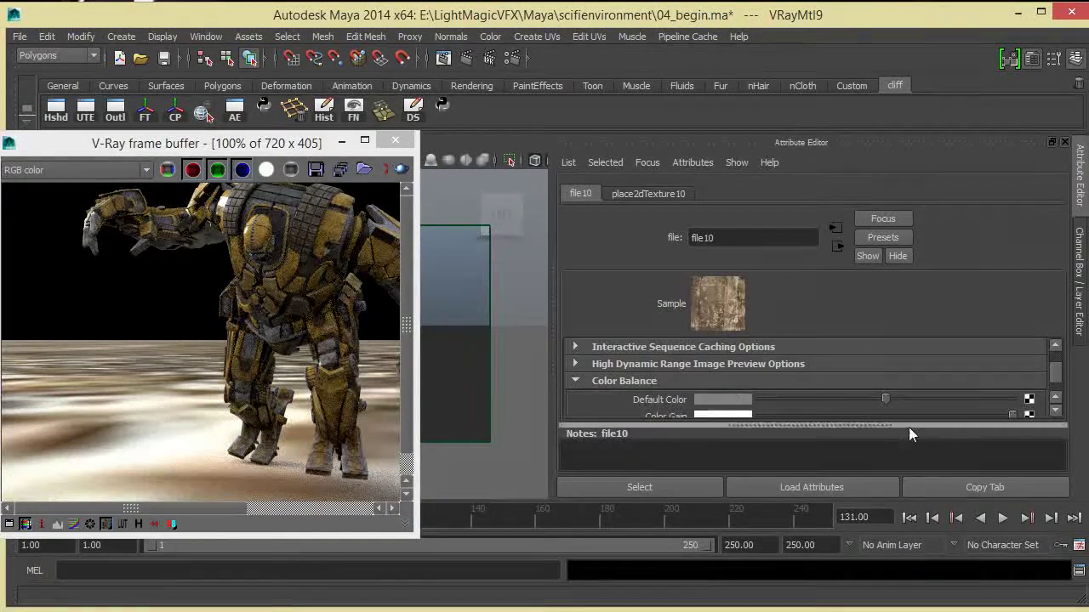
scroll(963, 392, "down", 2)
left_click_drag(1014, 364, 794, 365)
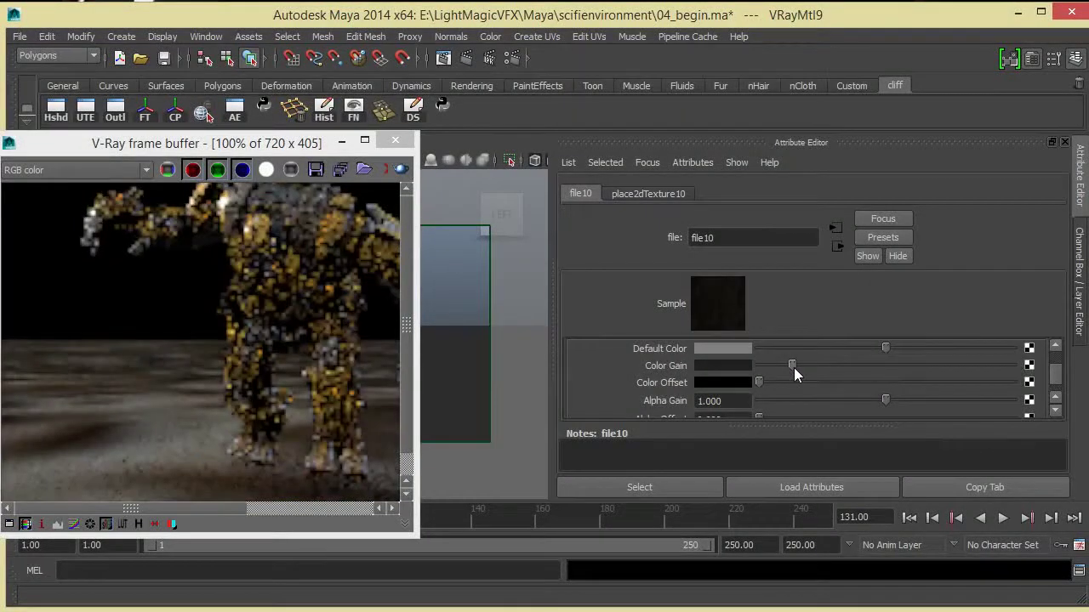
left_click_drag(415, 348, 464, 348)
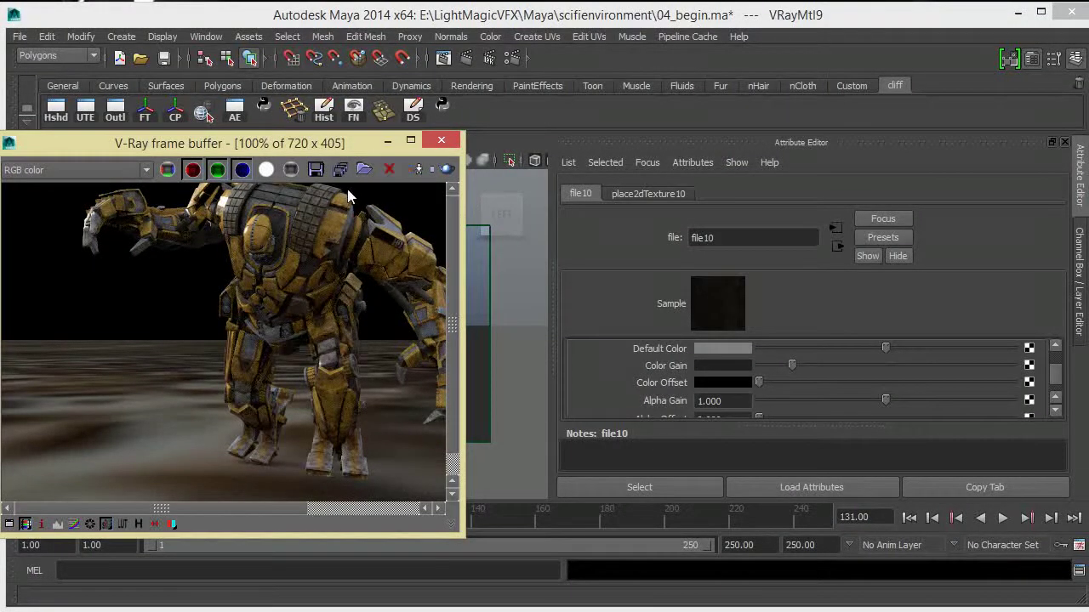
left_click_drag(801, 368, 1037, 386)
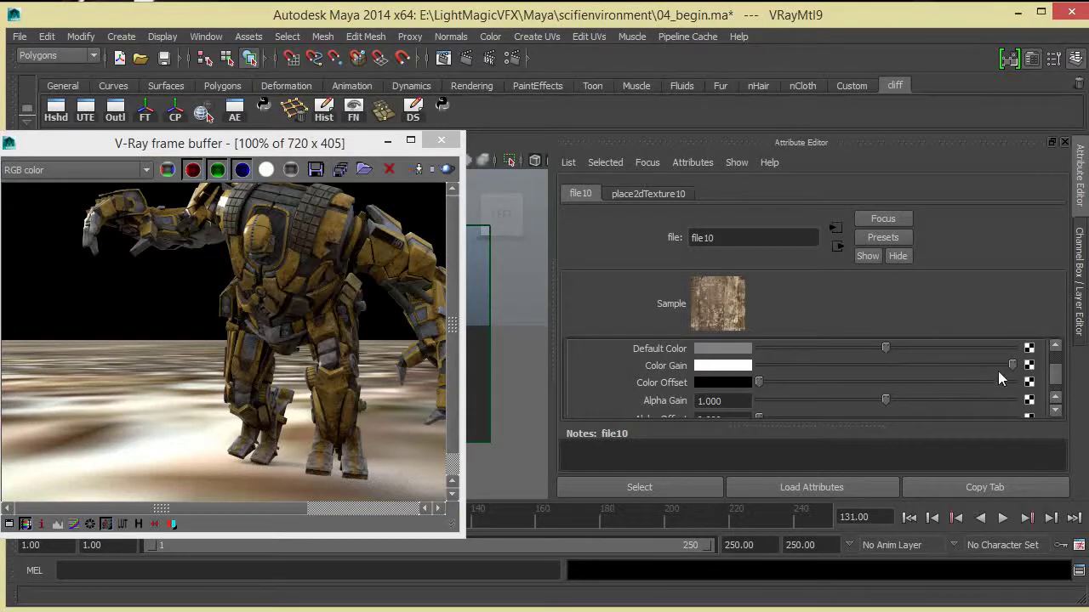
Step: Move the frame buffer aside to expose the viewport and hide the ground plane pPlane1
left_click_drag(338, 144, 789, 145)
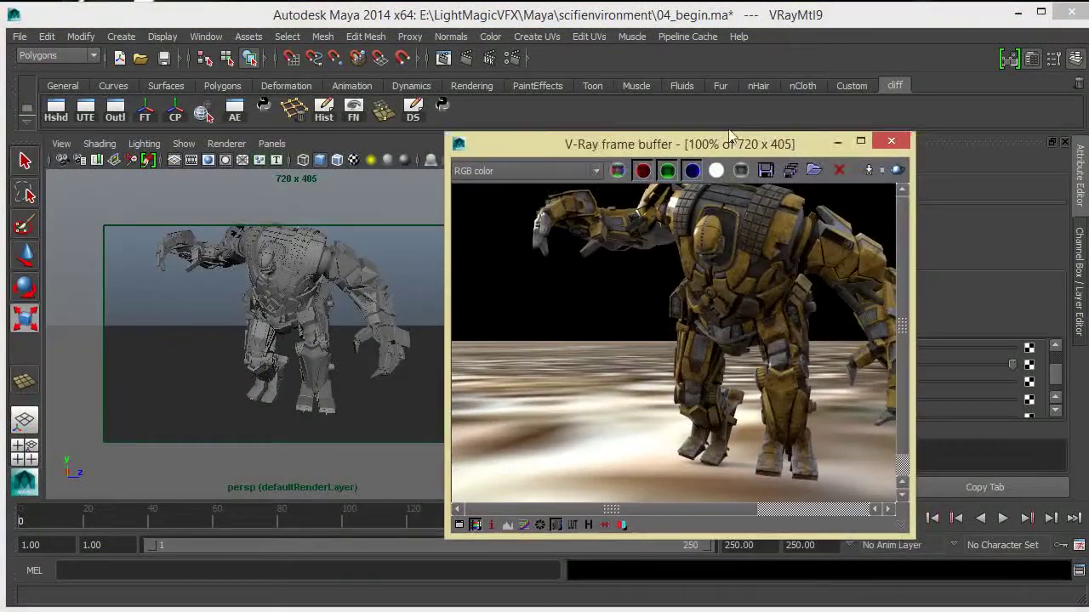
left_click(191, 352)
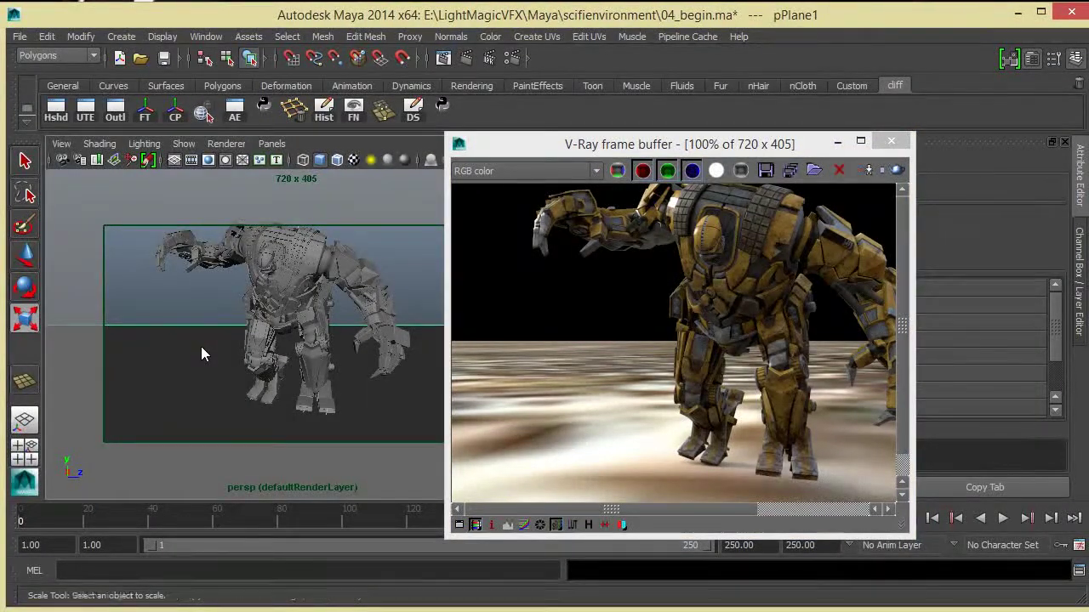
key("Delete")
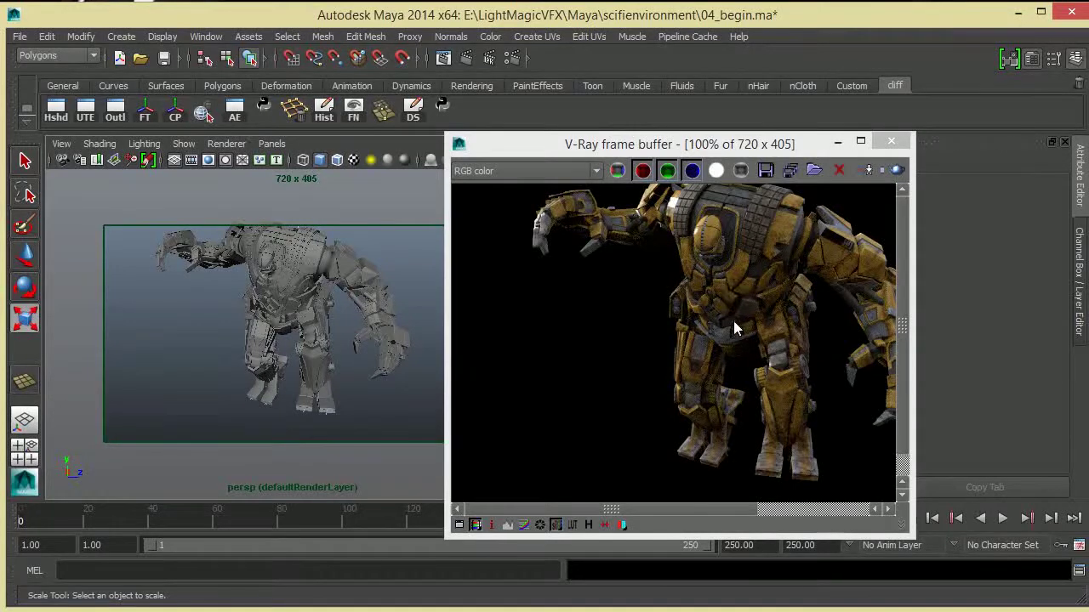
Step: Select VRayLightDomeSP in the Outliner and unhide it so it shows in the scene and the IPR render
left_click(217, 38)
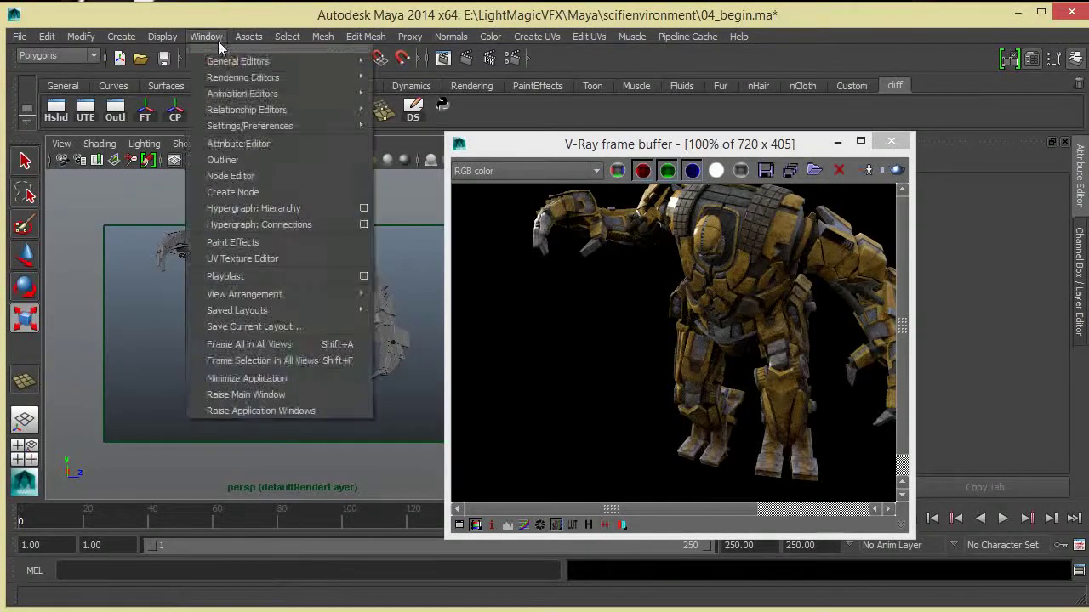
left_click(272, 159)
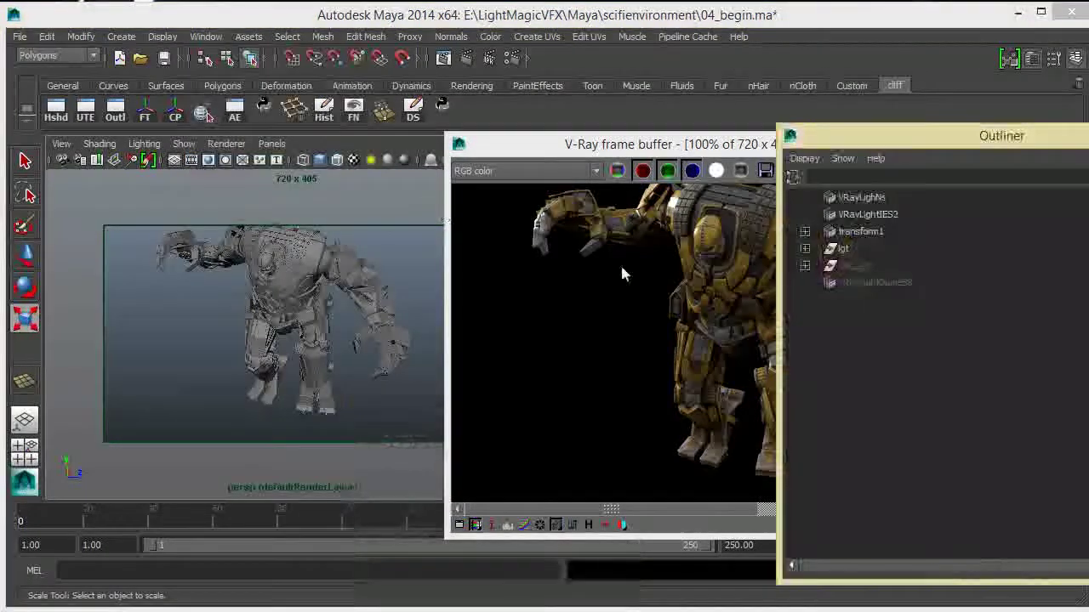
left_click(885, 282)
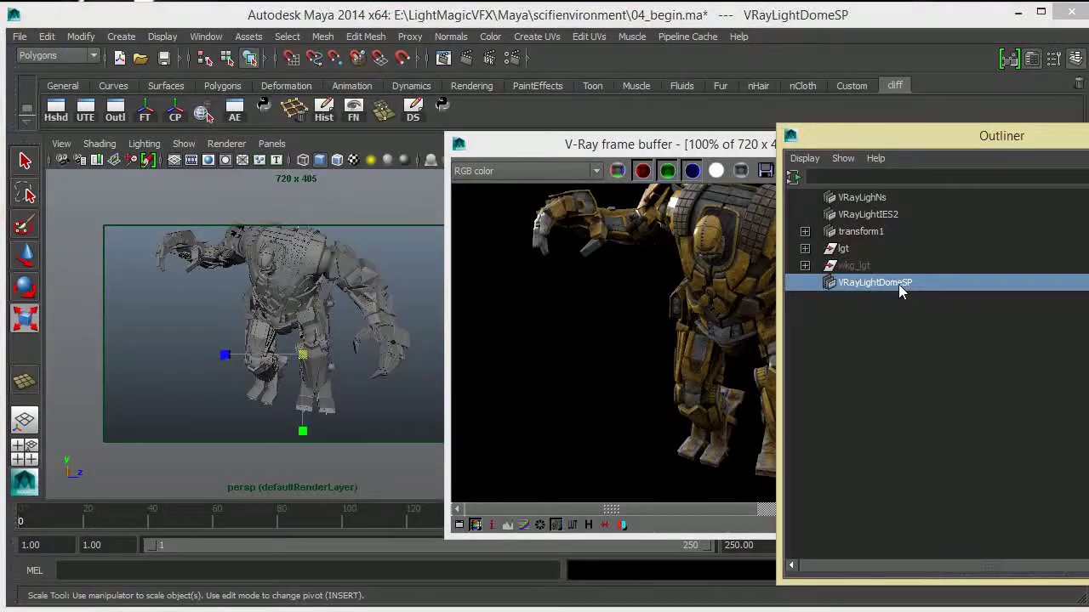
key("ctrl+h")
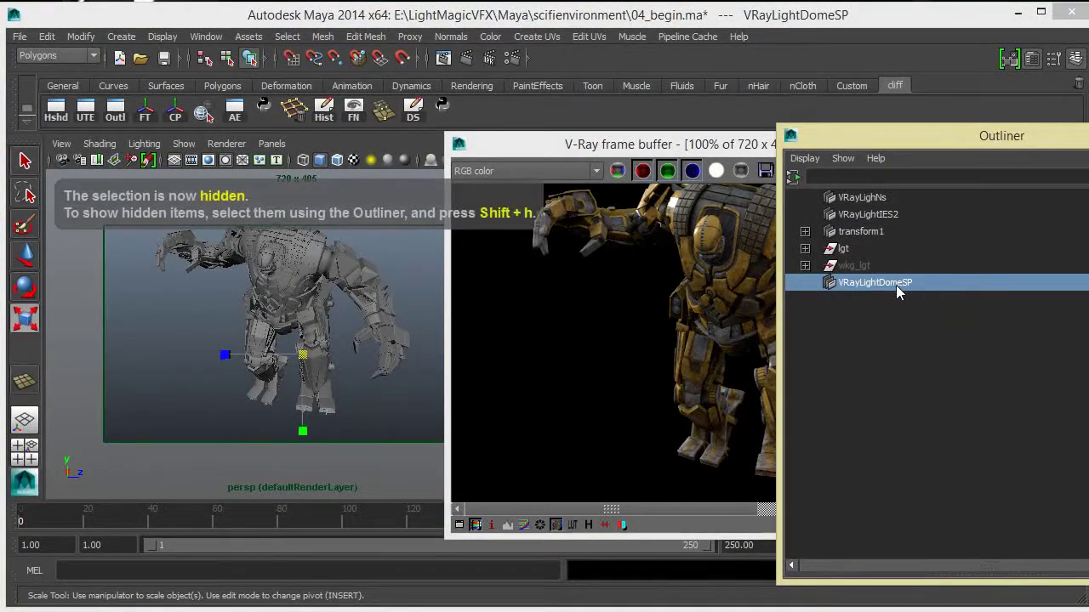
key("shift+h")
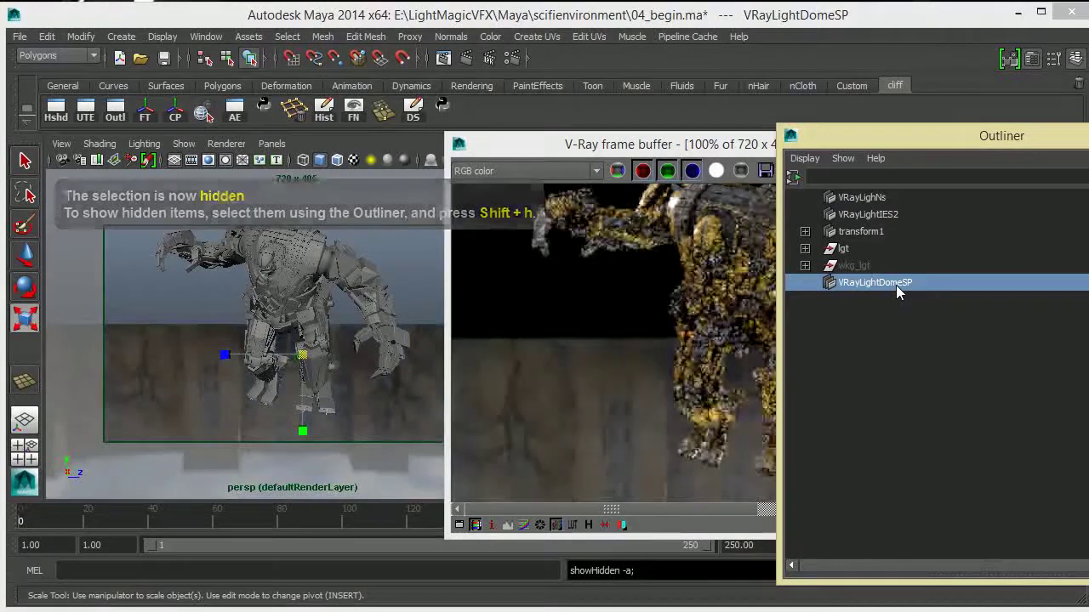
Step: Rearrange the windows around the VRayLightDomeSP attributes and lower the dome light's Intensity multiplier to 0.198
left_click(885, 199, "ctrl")
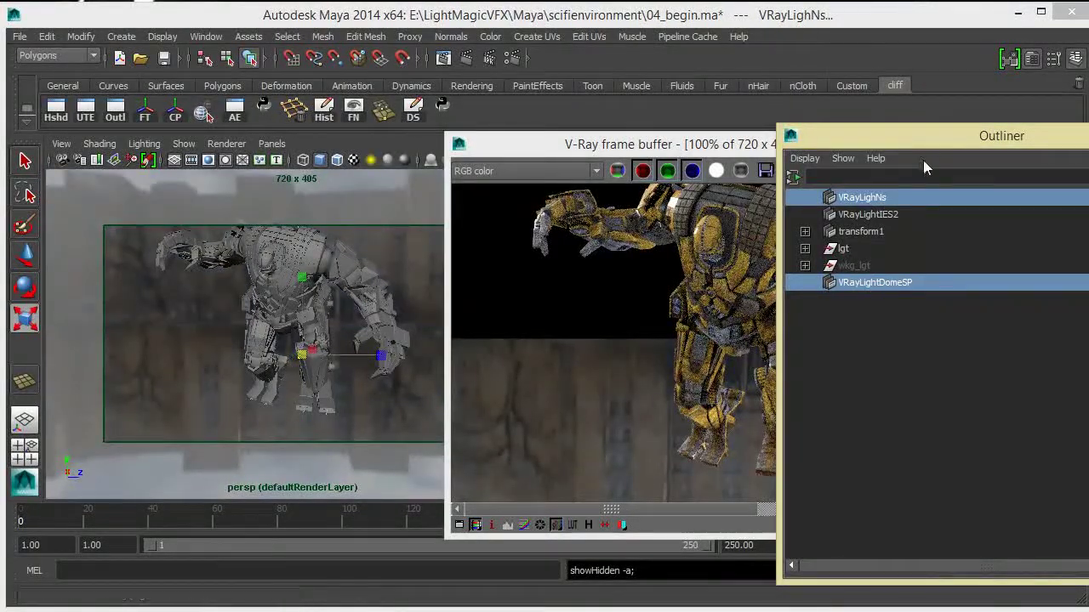
left_click_drag(945, 136, 188, 96)
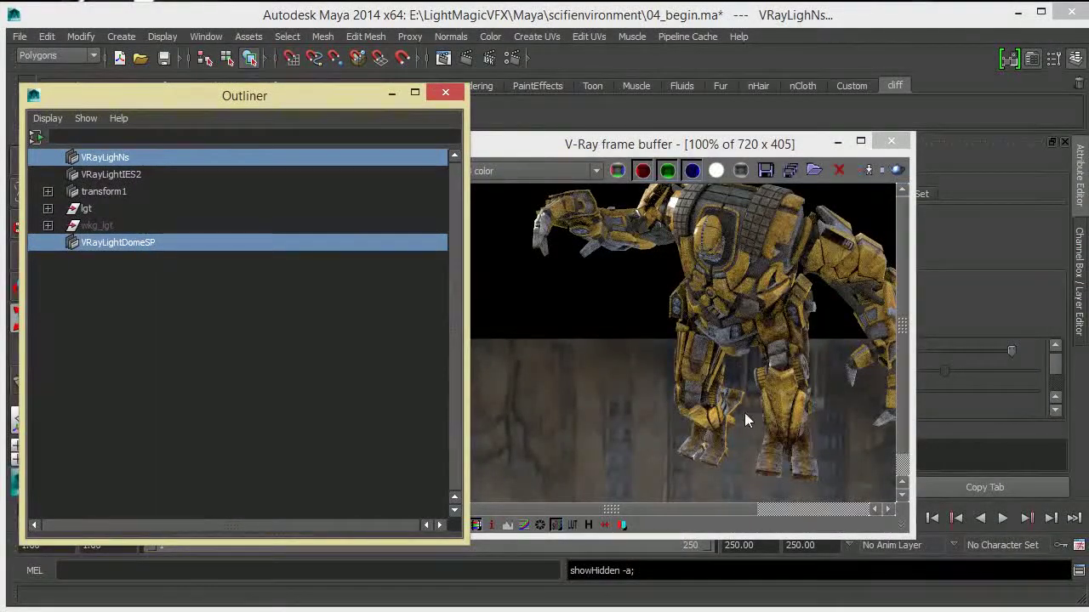
double_click(136, 244)
left_click_drag(757, 146, 451, 135)
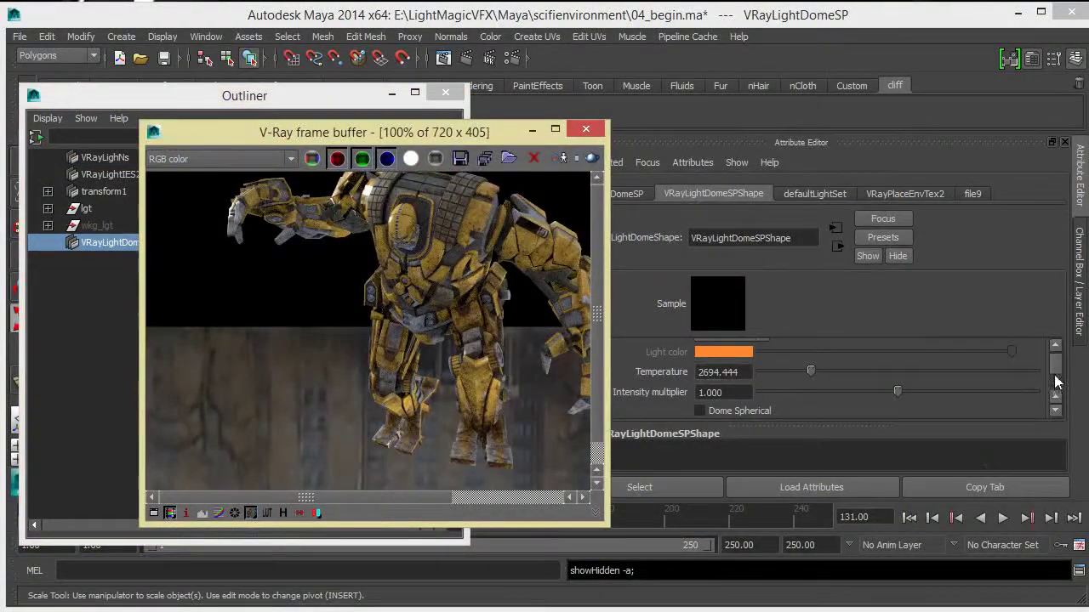
left_click_drag(900, 394, 787, 393)
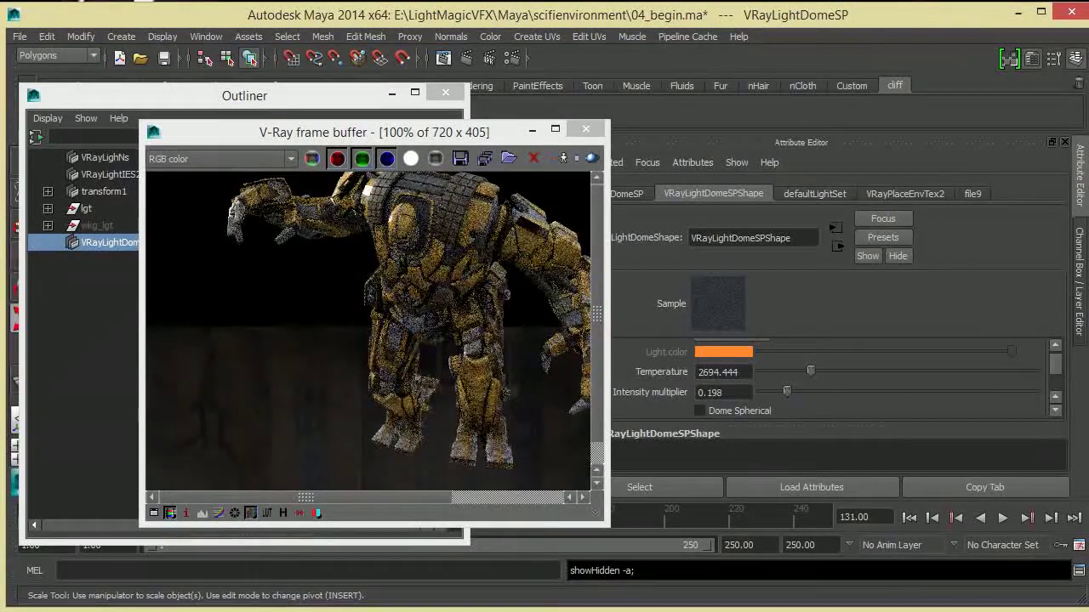
scroll(1059, 375, "up", 3)
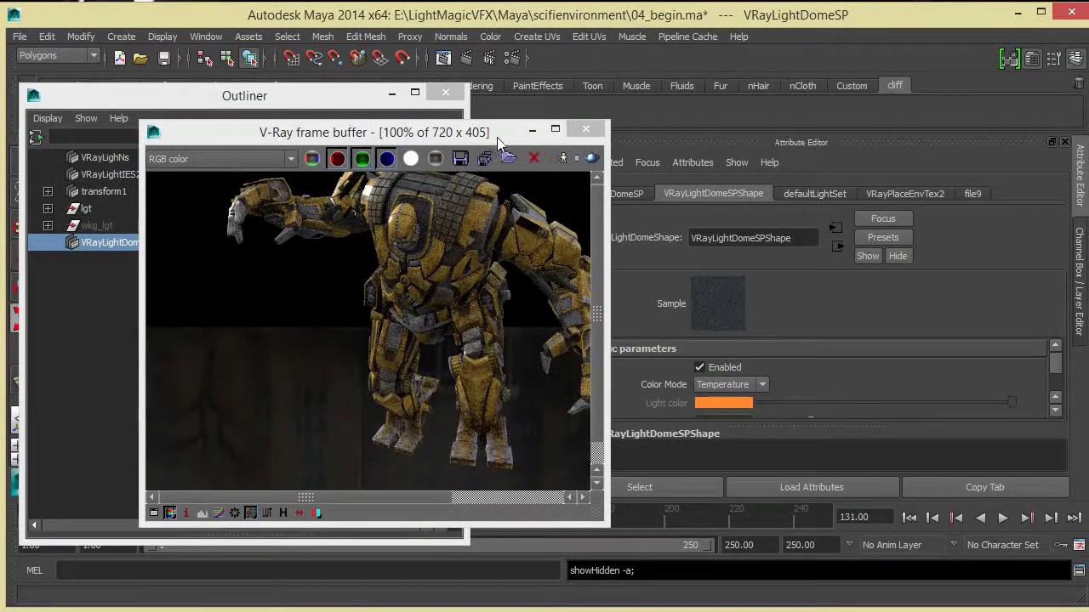
Step: Select the VRayLighNs dome light and examine how the robot sits against the dome backdrop in the render, at 50% and 100% zoom
left_click_drag(500, 144, 543, 154)
left_click(94, 158)
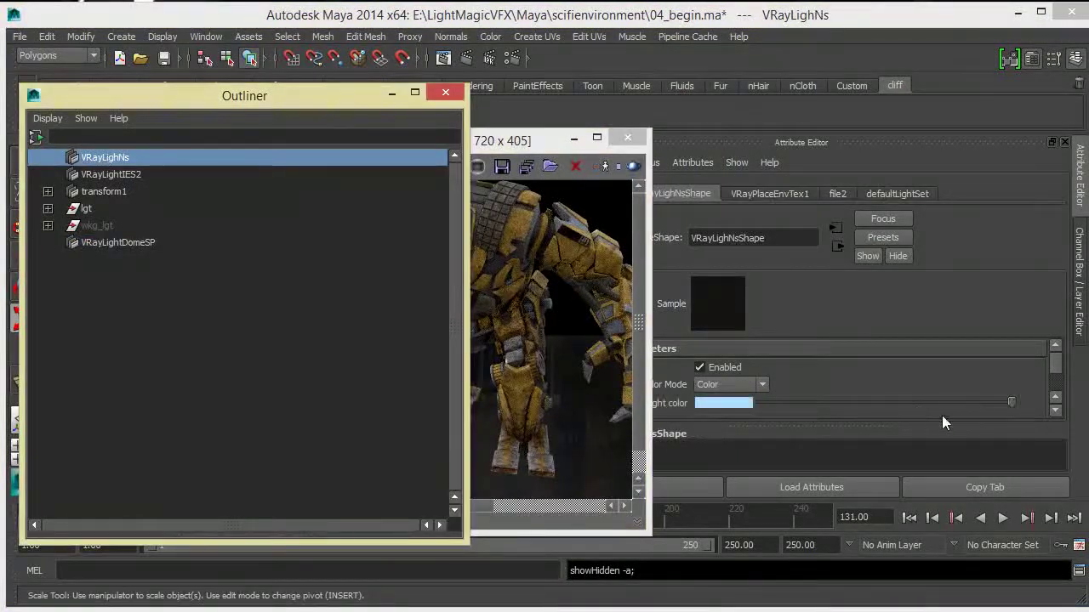
left_click_drag(536, 143, 660, 140)
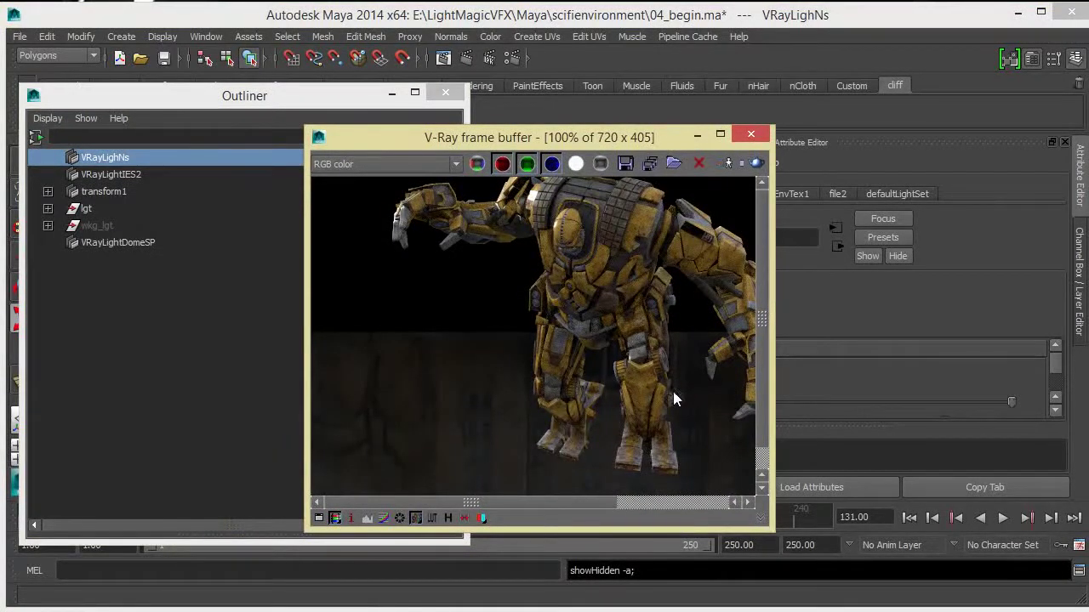
scroll(575, 366, "down", 1)
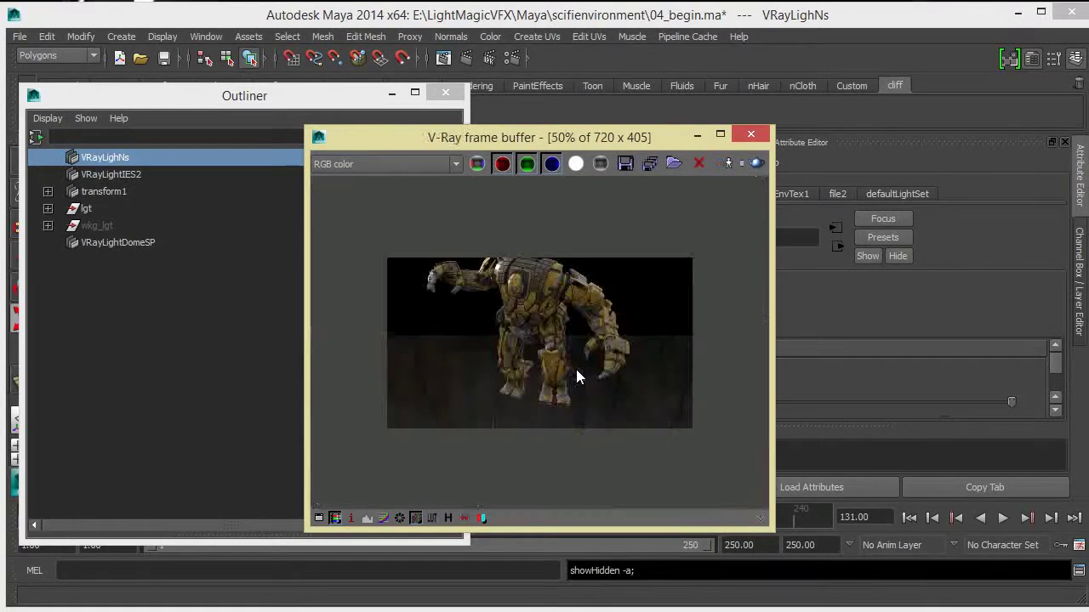
scroll(608, 313, "up", 1)
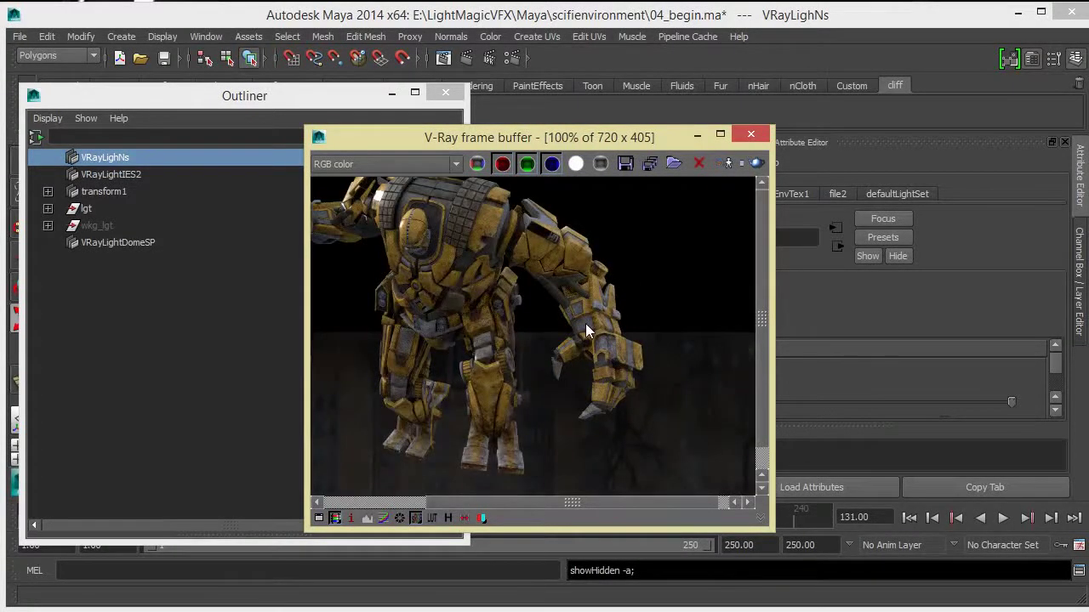
scroll(585, 330, "down", 1)
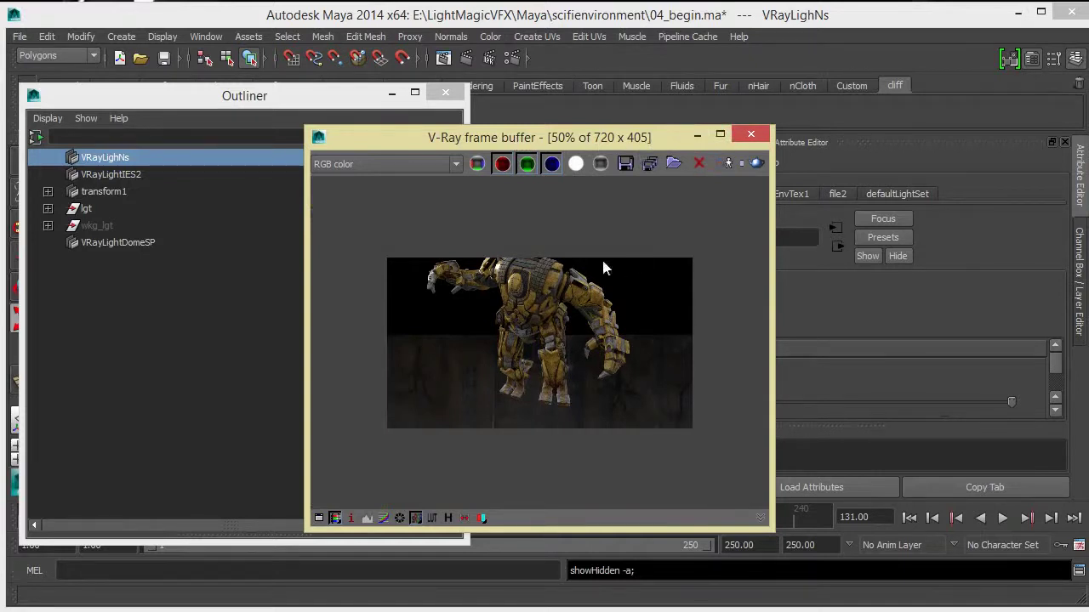
scroll(536, 274, "up", 1)
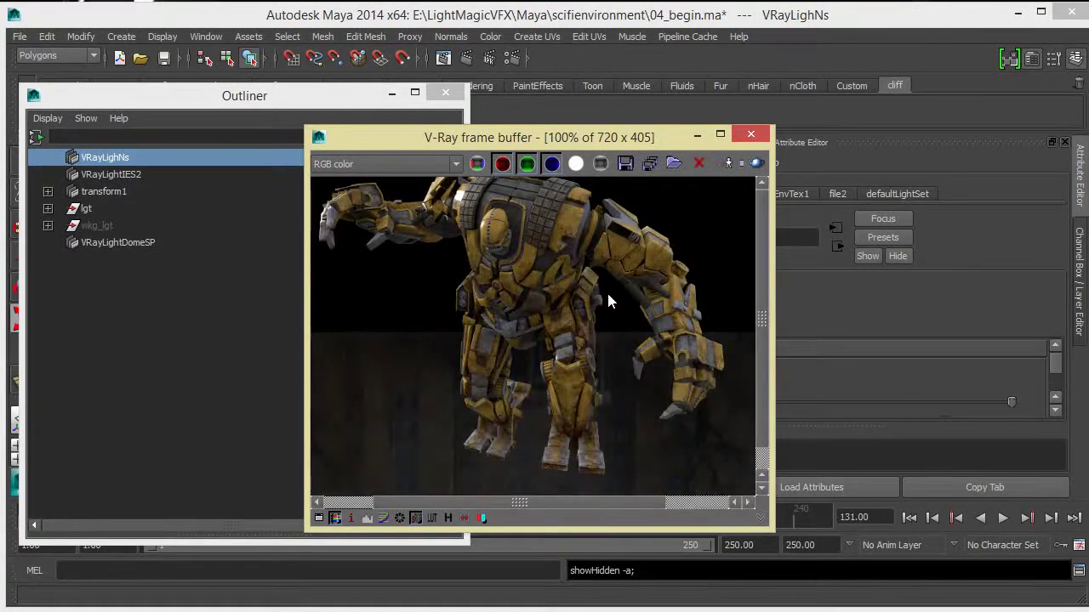
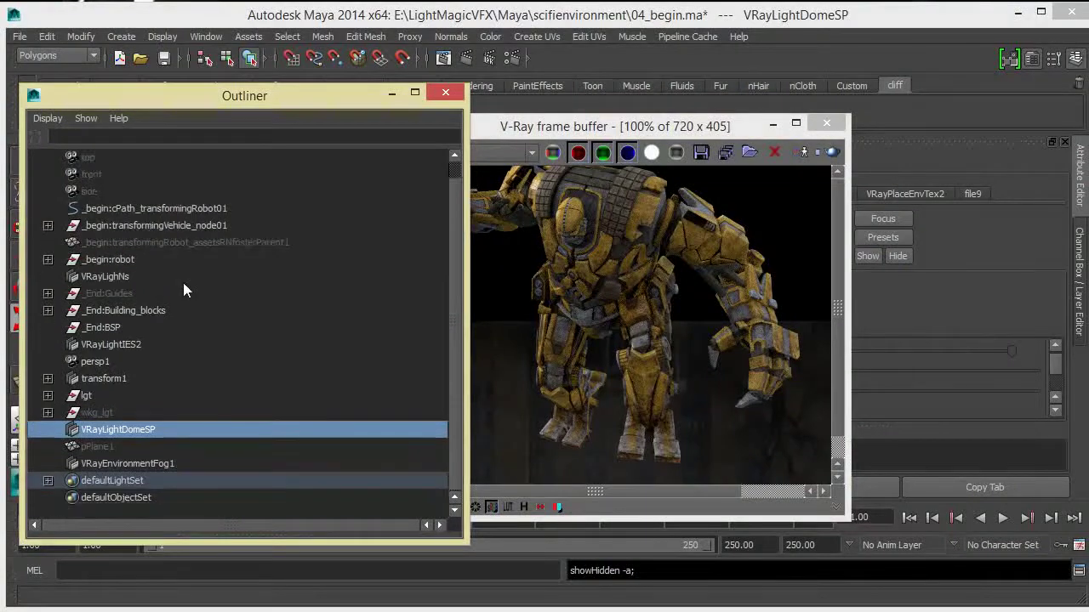
Step: Unhide the ground plane pPlane1 from the Outliner and close the Outliner
left_click(114, 447)
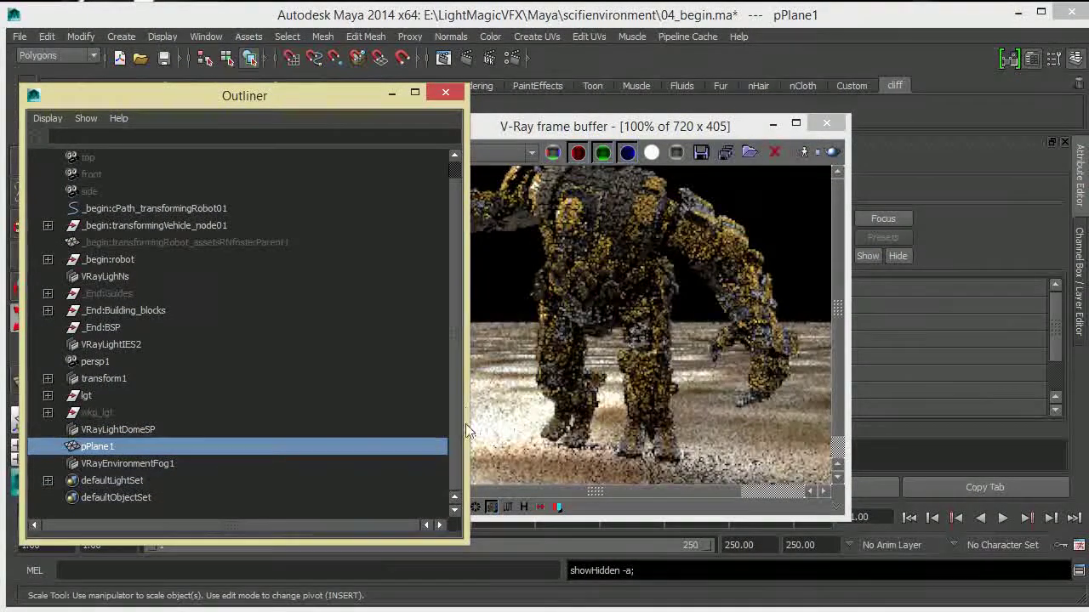
left_click(444, 92)
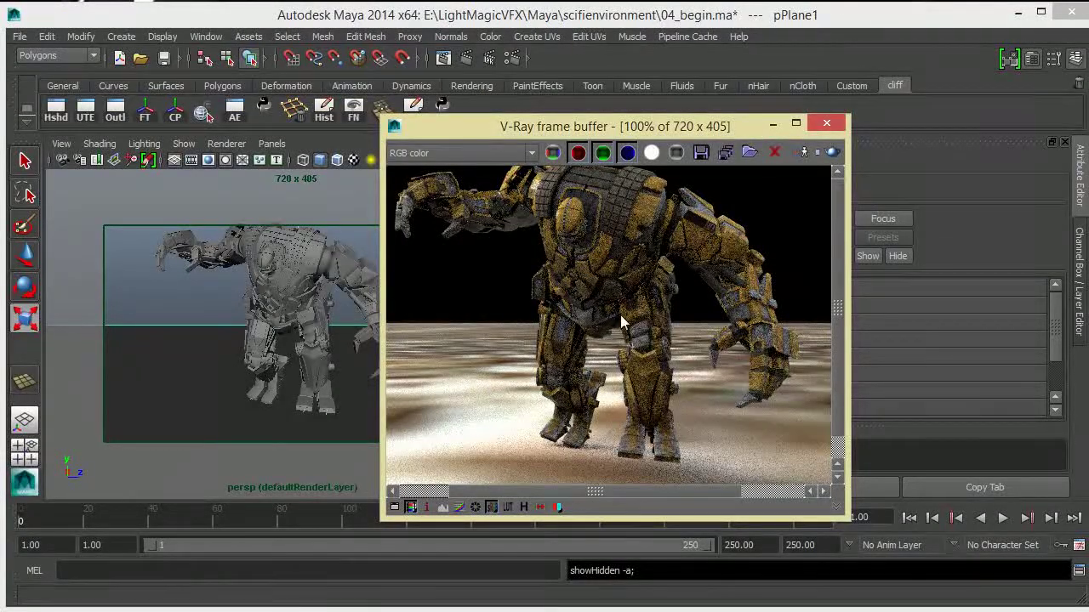
Step: Examine the robot's lighting and ground contact in the IPR render at 50% and 100% zoom, including from an orbited camera angle
scroll(619, 313, "down", 2)
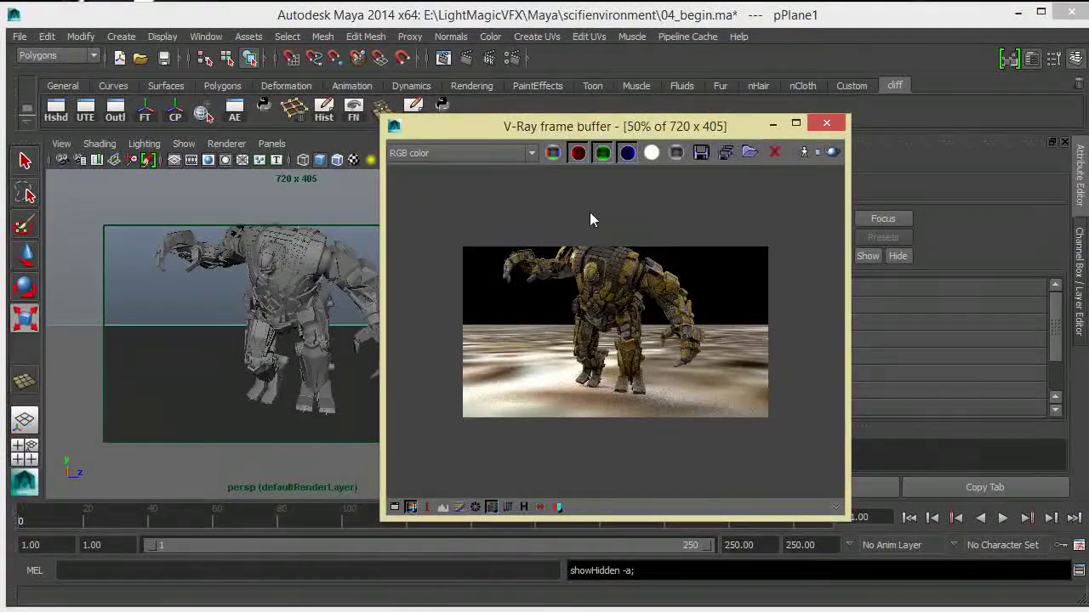
scroll(587, 217, "up", 2)
scroll(660, 281, "down", 2)
scroll(590, 204, "up", 1)
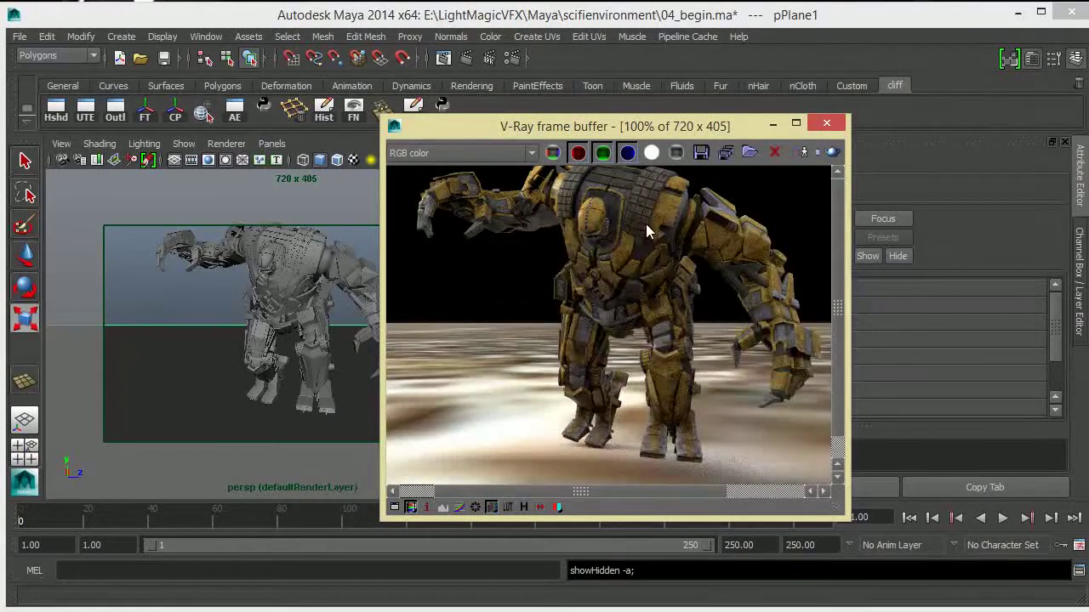
scroll(644, 227, "down", 1)
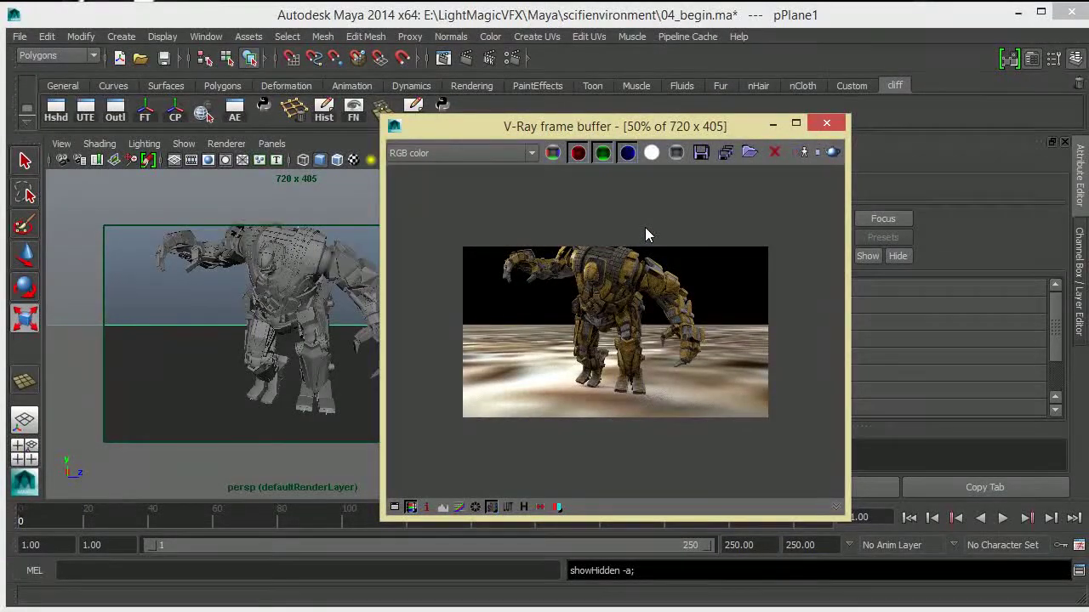
scroll(645, 224, "up", 1)
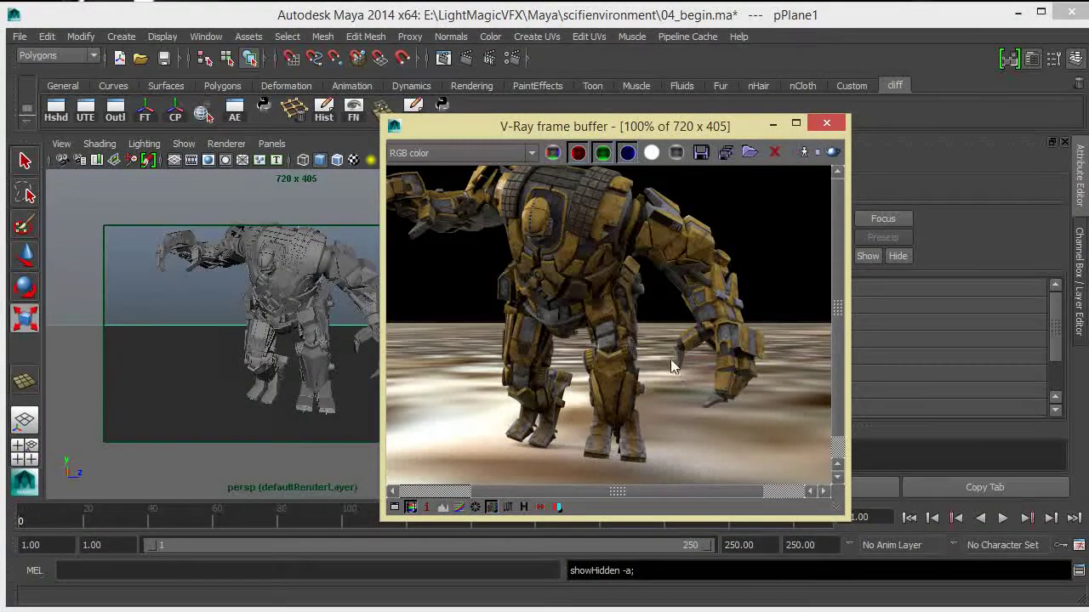
scroll(668, 352, "down", 2)
scroll(573, 228, "up", 2)
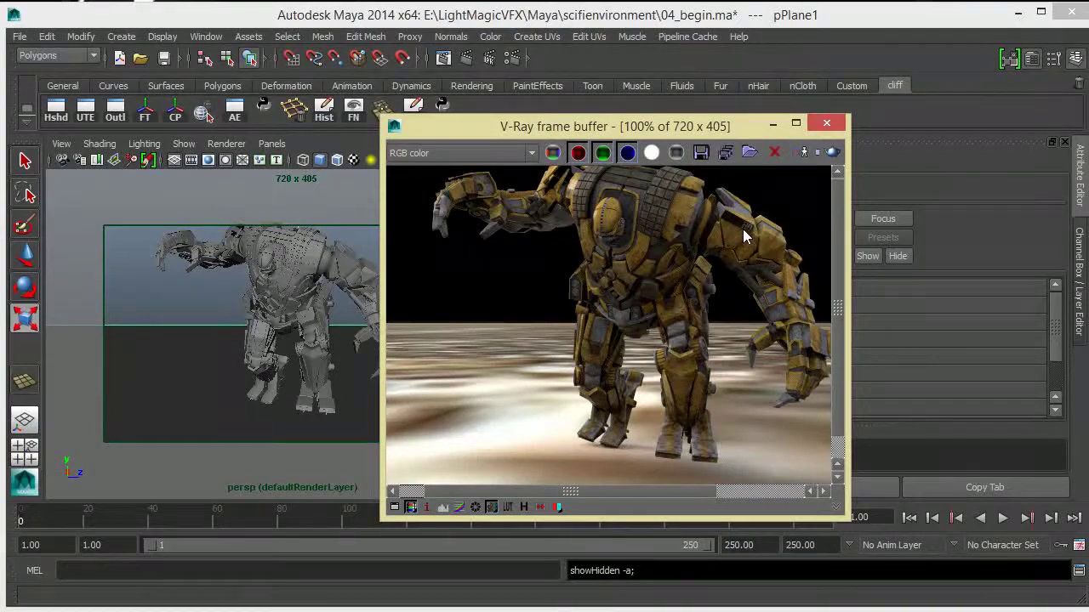
scroll(707, 276, "down", 1)
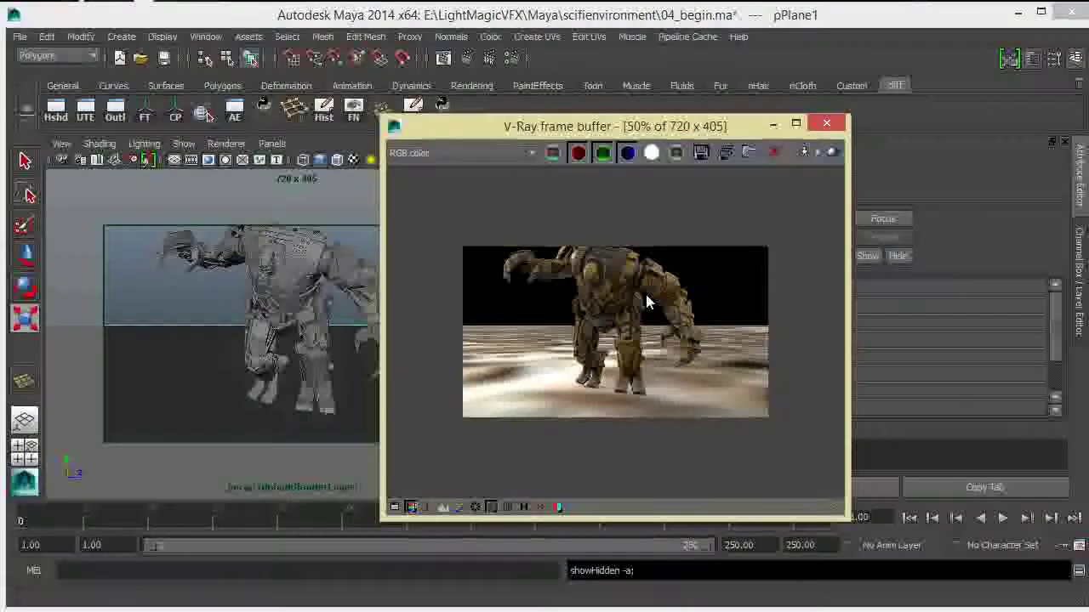
left_click_drag(299, 343, 321, 354, "alt")
double_click(520, 265)
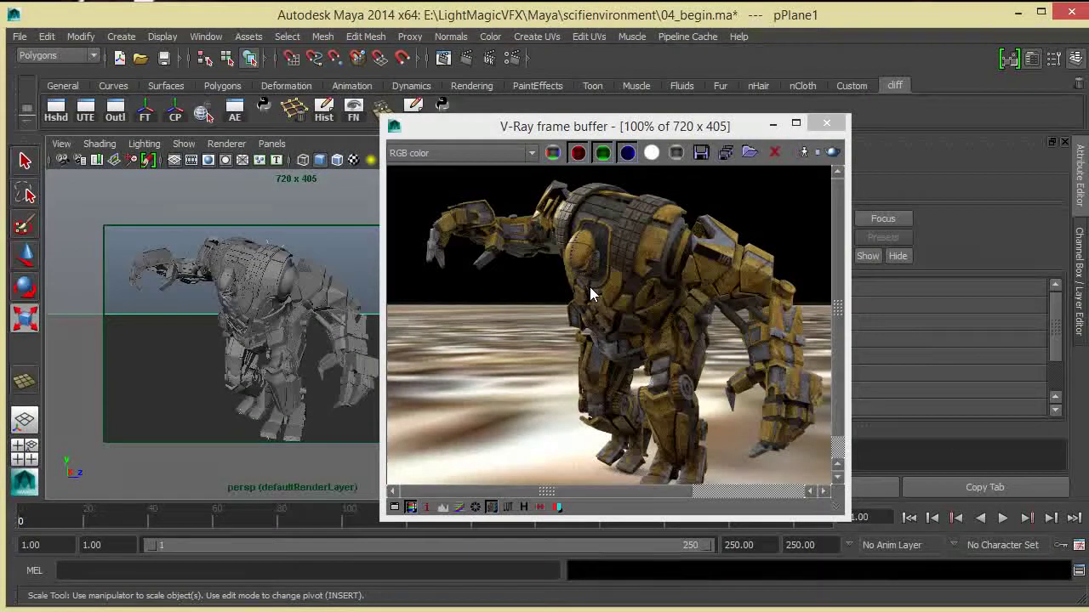
Step: Open the Outliner to review the scene's lights and ground plane, and minimize it
left_click(206, 37)
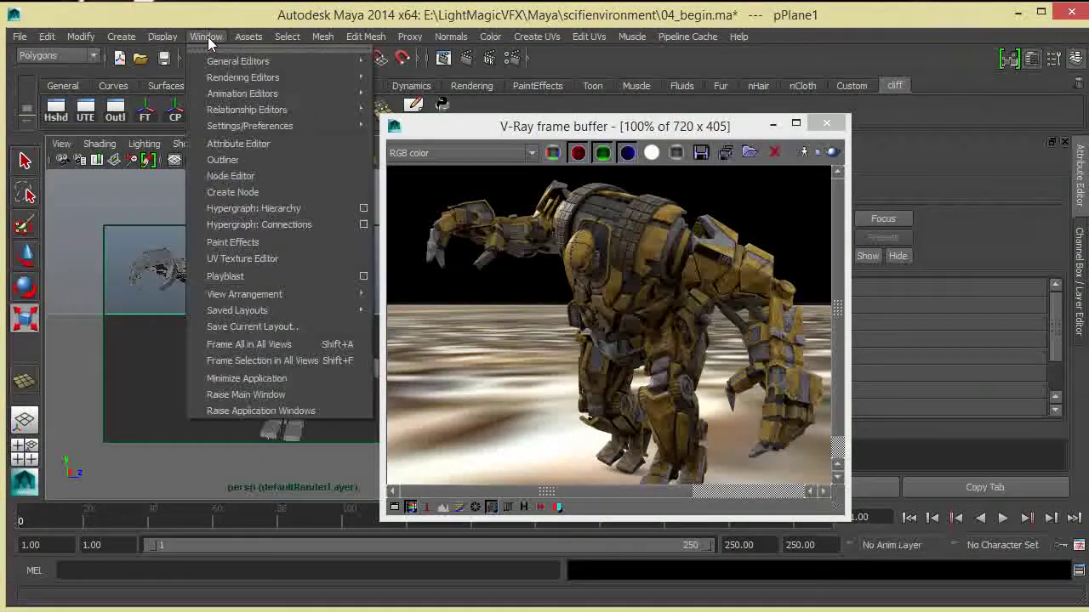
left_click(282, 158)
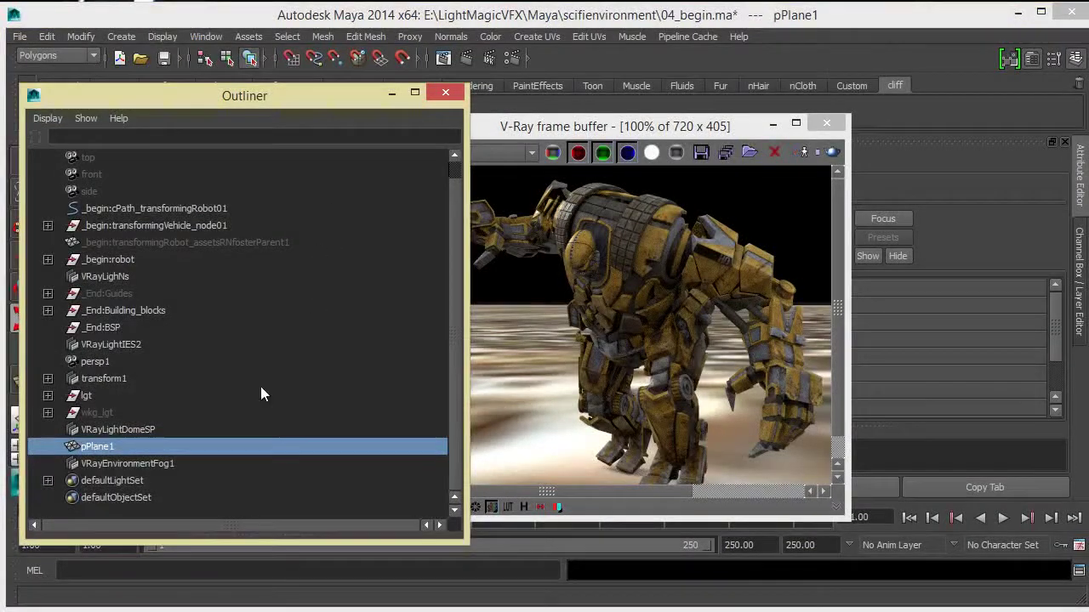
left_click(395, 94)
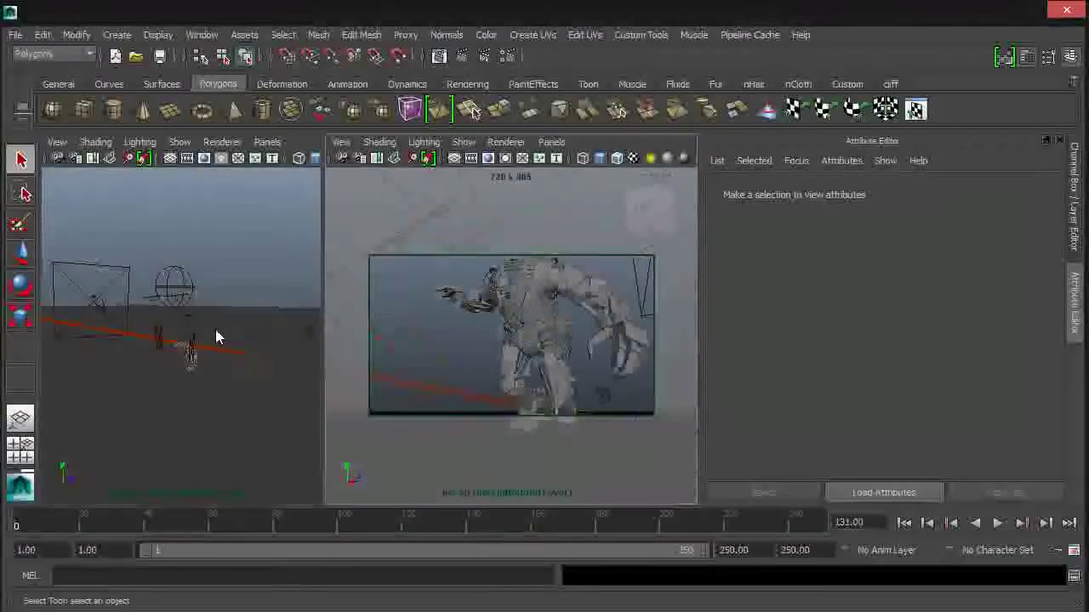
Step: Examine the placement of the rectangle, sphere and sun lights around the robot in the persp1 view
left_click_drag(194, 325, 258, 345, "alt")
middle_click_drag(257, 345, 192, 354, "alt")
mouse_move(192, 354)
right_mouse_down("alt")
mouse_move(175, 292)
mouse_move(224, 374)
mouse_move(207, 360)
mouse_move(224, 346)
mouse_move(207, 345)
right_mouse_up("alt")
mouse_move(205, 338)
left_mouse_down("alt")
mouse_move(156, 277)
mouse_move(215, 349)
mouse_move(189, 323)
mouse_move(205, 321)
left_mouse_up("alt")
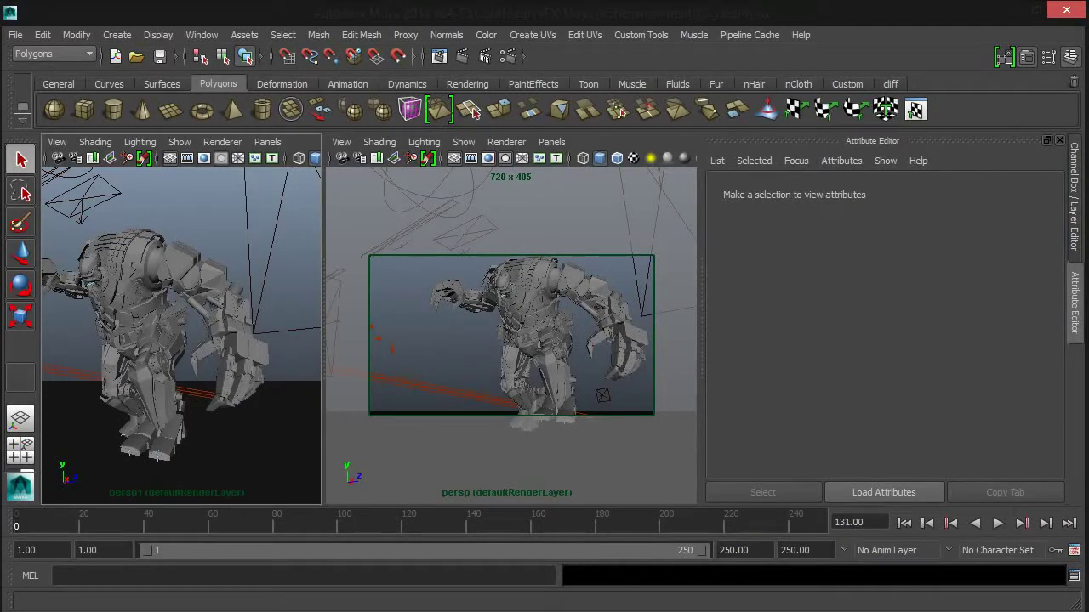
left_click(139, 260)
right_click_drag(192, 296, 134, 267, "alt")
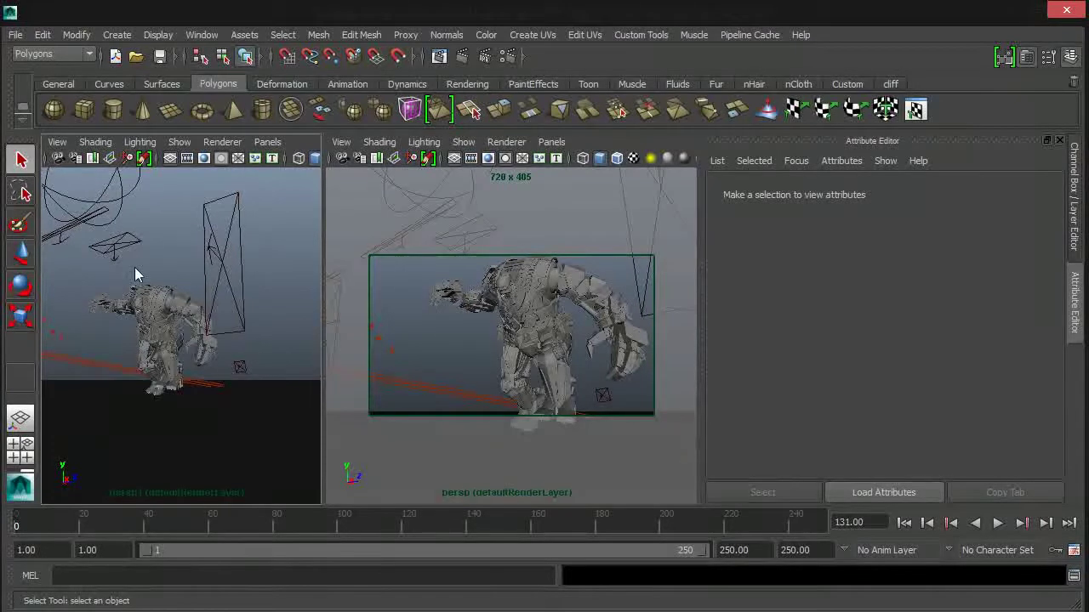
left_click_drag(126, 274, 150, 274, "alt")
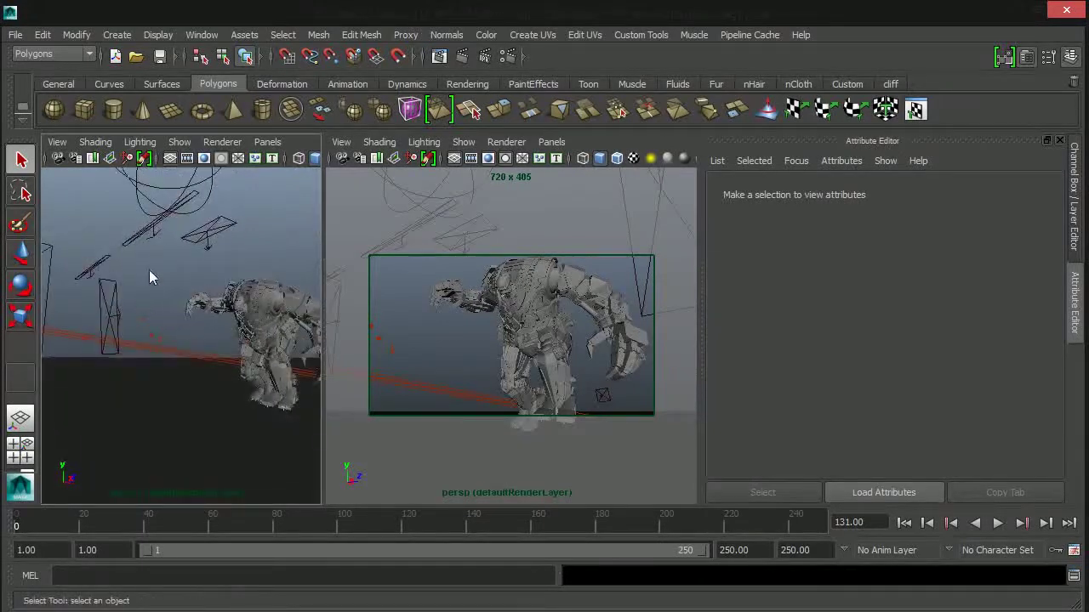
Step: Review the V-Ray Sun and Sky section of the render settings, including its sun and sky creation options, and close the settings
left_click(509, 57)
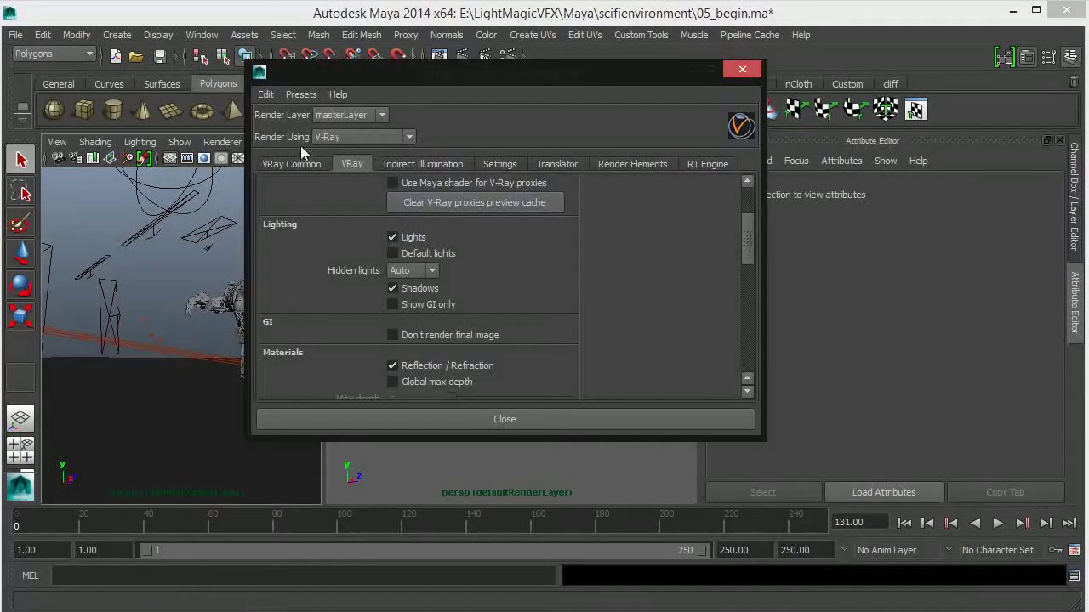
scroll(527, 251, "down", 10)
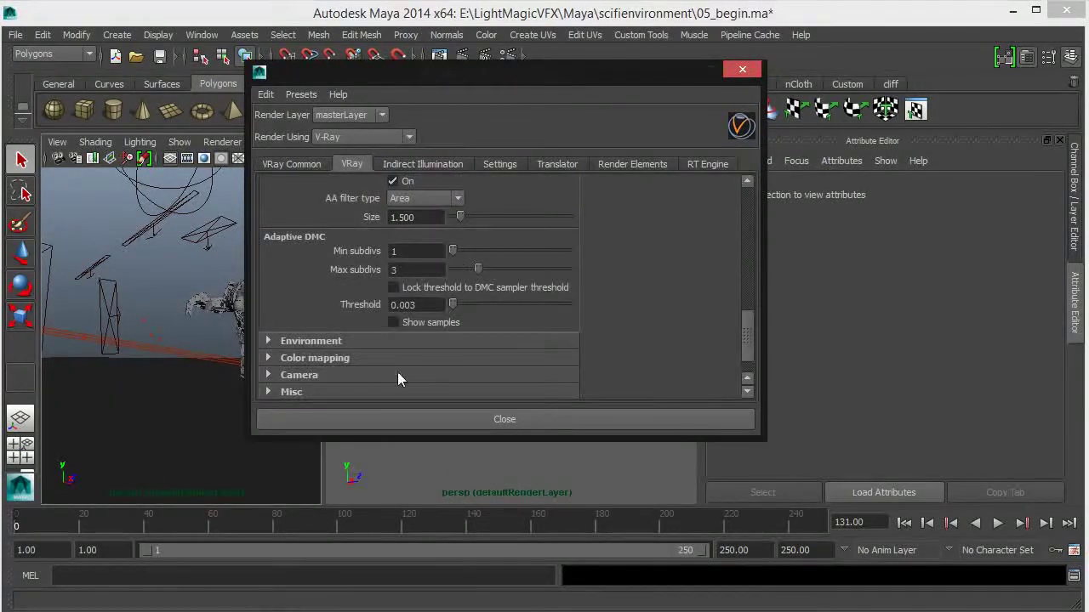
scroll(347, 372, "down", 2)
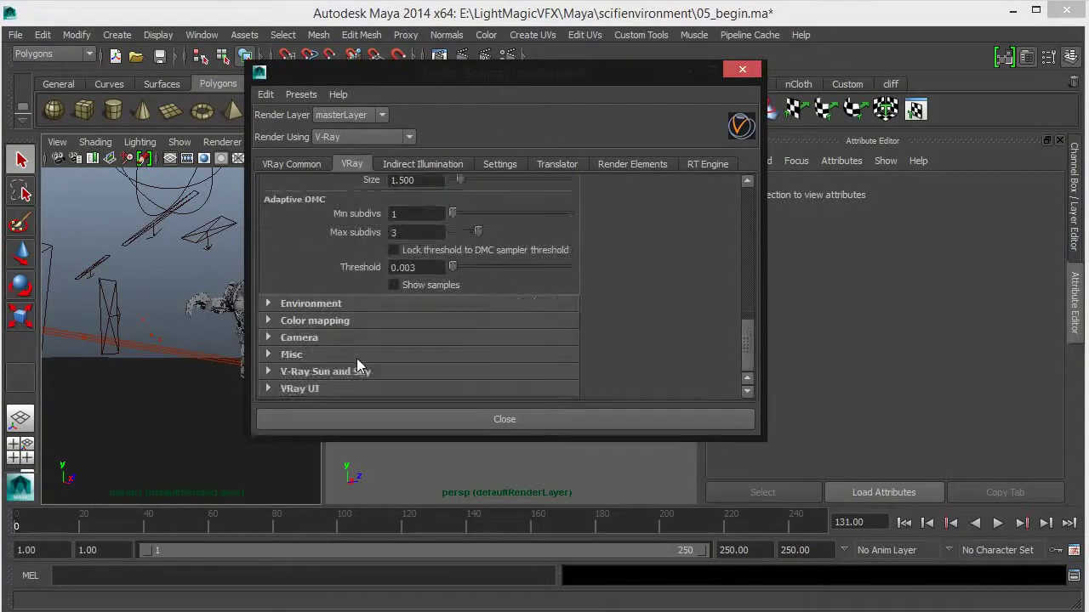
left_click(279, 373)
scroll(446, 369, "down", 3)
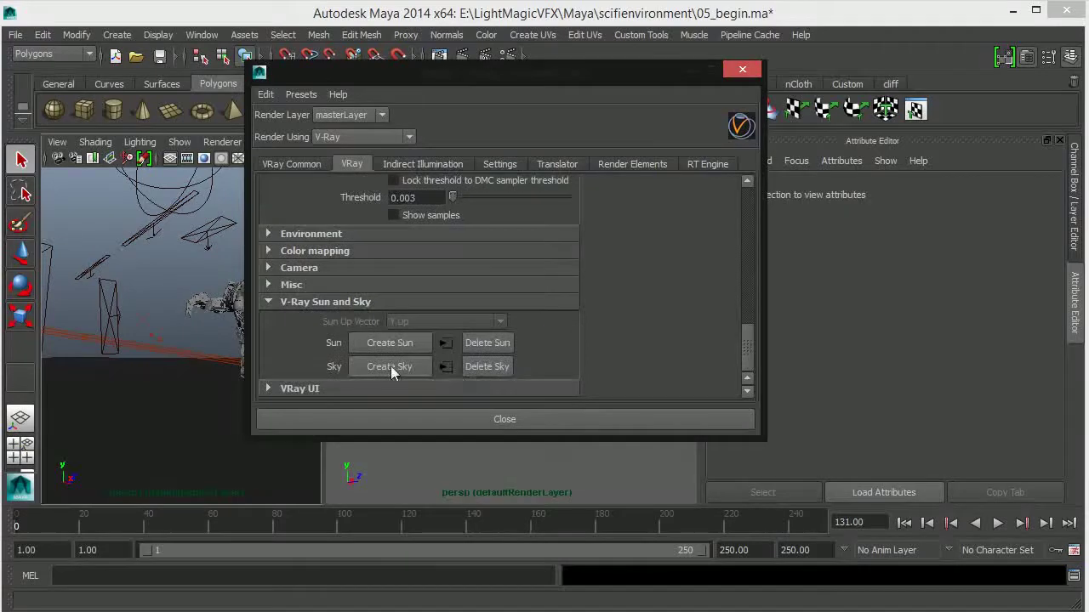
left_click(742, 69)
Step: Disable the five small sphere lights in front of the robot, VRayLightSphere2 through VRayLightSphere6
right_click_drag(160, 347, 133, 321, "alt")
left_click(133, 322)
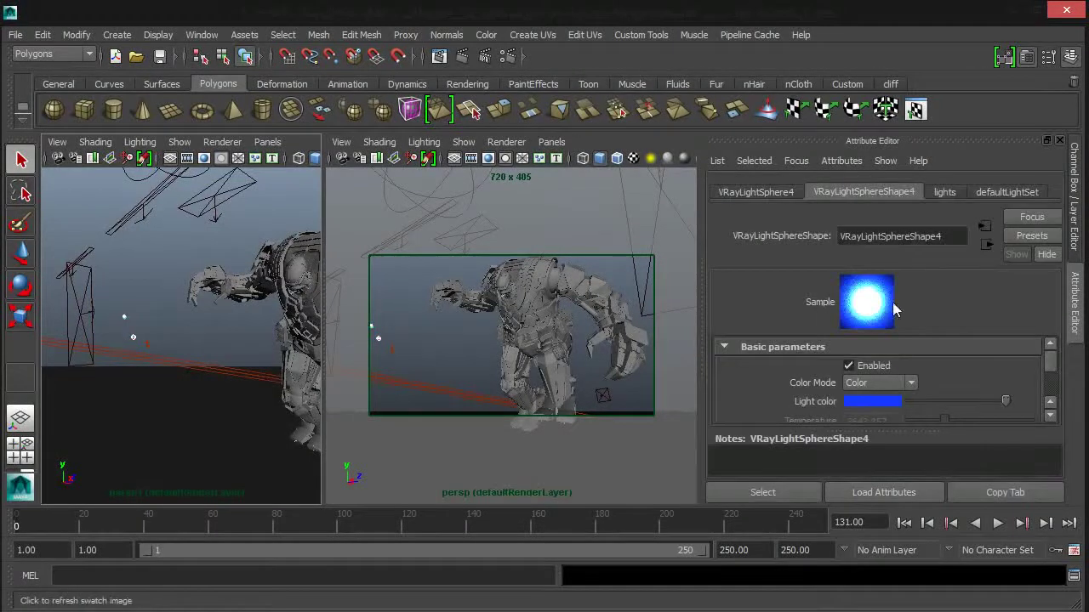
left_click(858, 367)
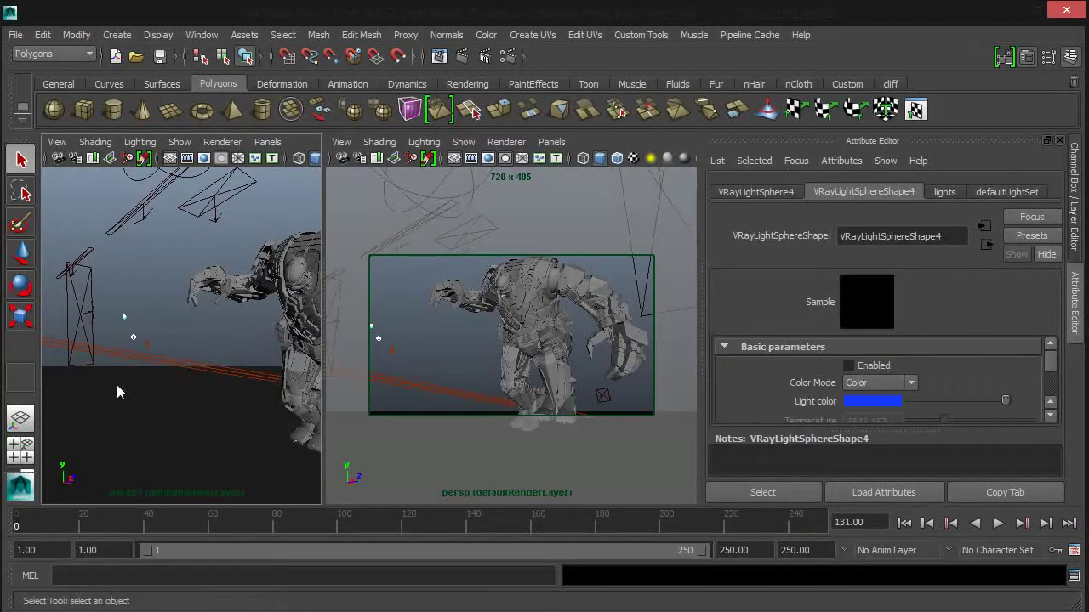
left_click(148, 344)
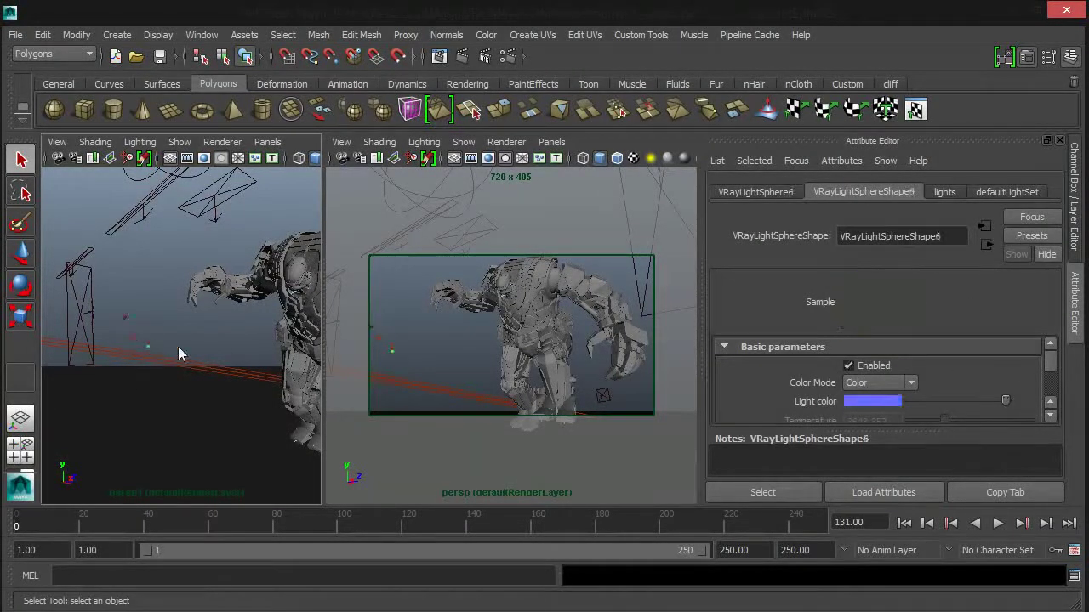
left_click(870, 366)
left_click(132, 340)
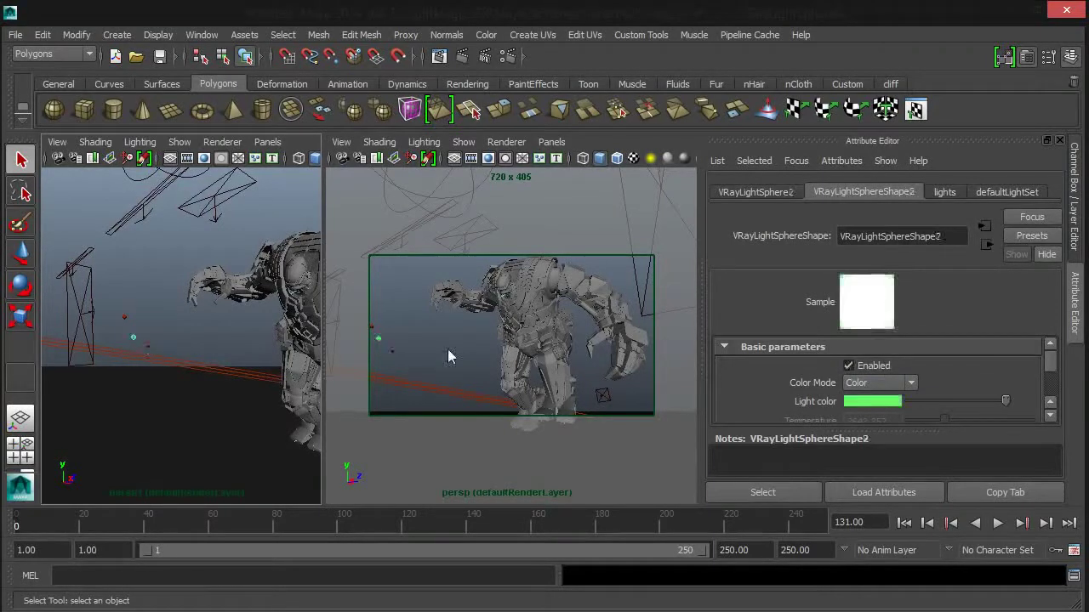
left_click(849, 365)
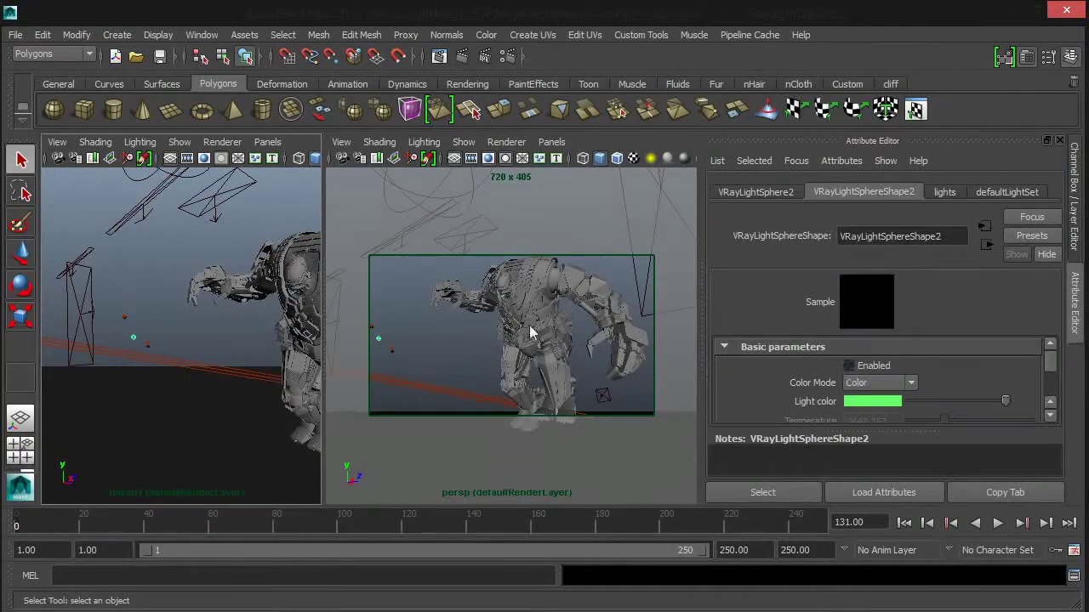
left_click(125, 315)
left_click(849, 366)
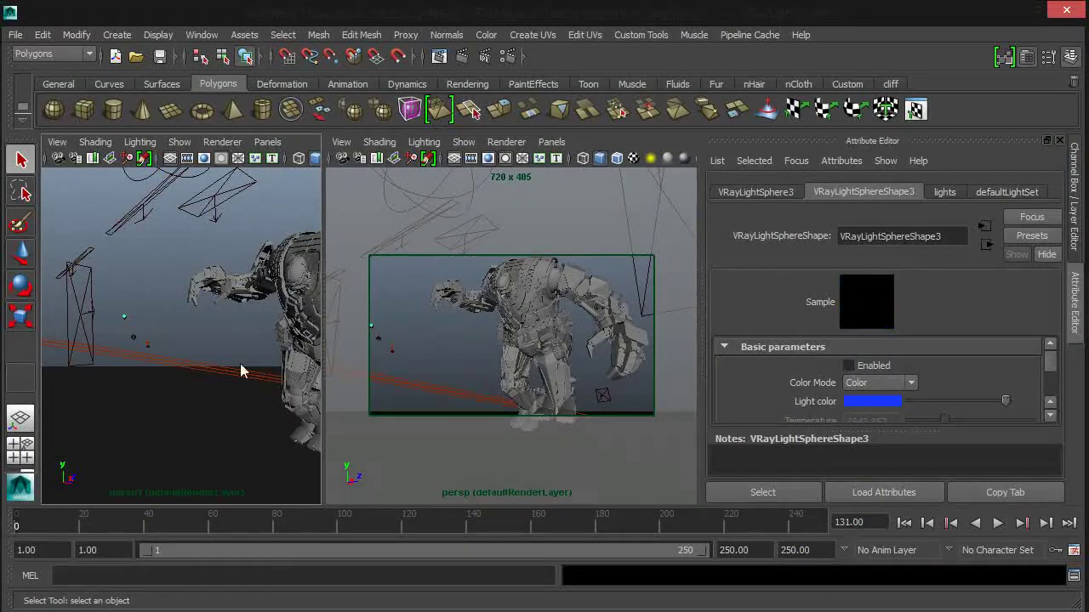
left_click(148, 342)
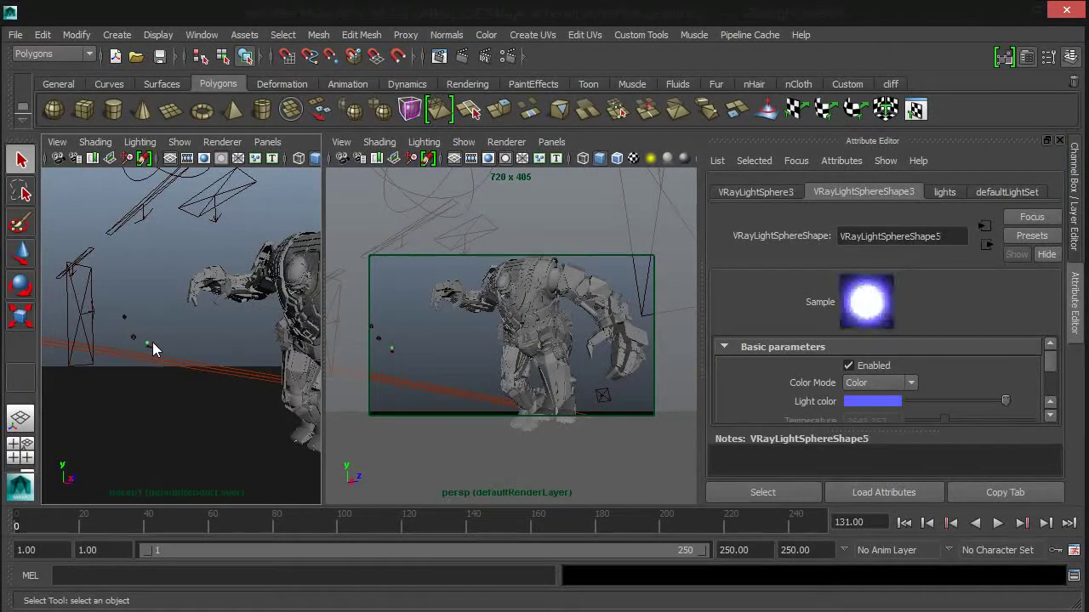
left_click(867, 368)
Step: Review the V-Ray Global options for geometry, lighting and materials in the render settings, and close the settings
left_click(507, 56)
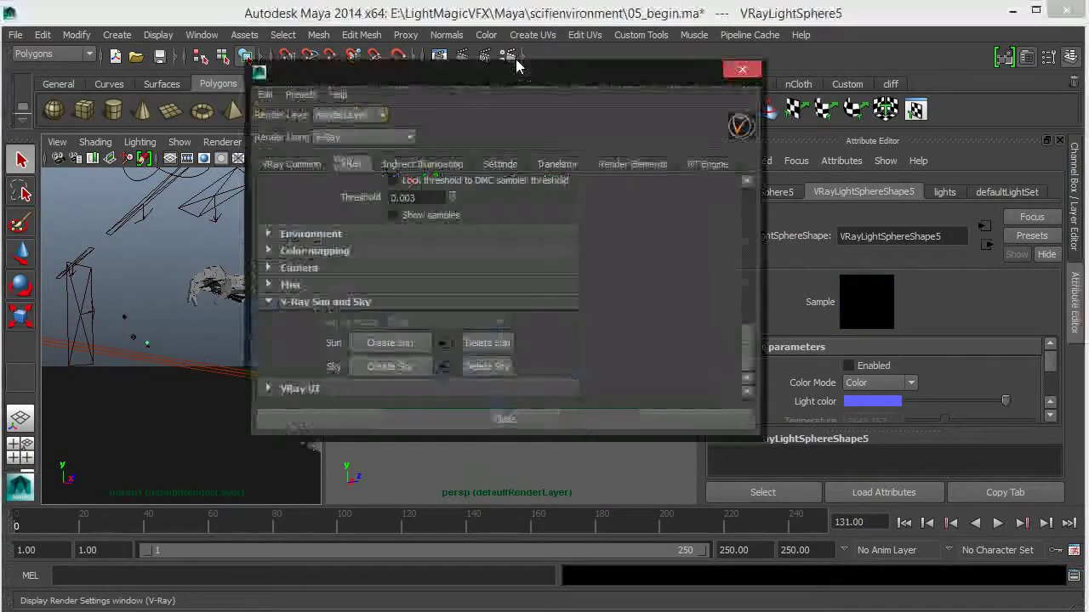
scroll(603, 273, "up", 5)
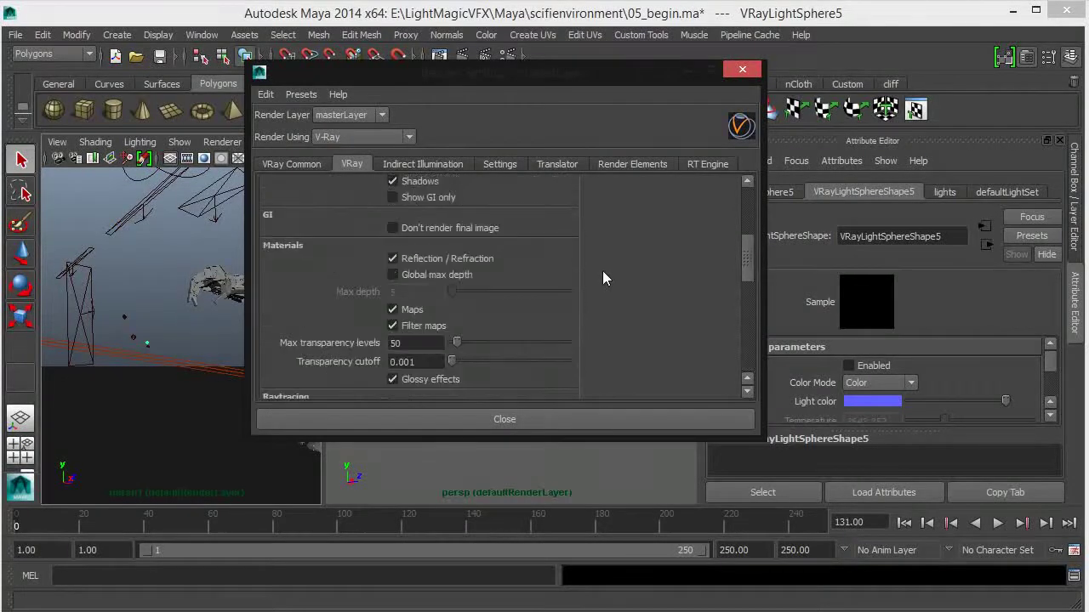
scroll(465, 202, "down", 3)
scroll(526, 236, "up", 10)
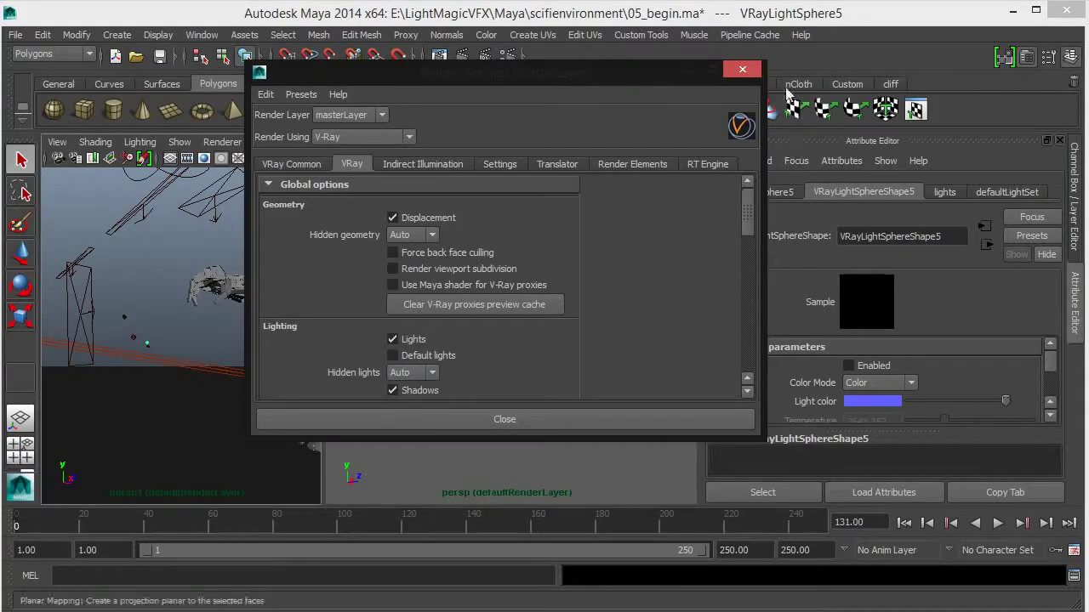
left_click(743, 70)
Step: Maximize the persp camera view, select the V-Ray sun and examine its Intensity multiplier and Turbidity parameters
left_click(420, 310)
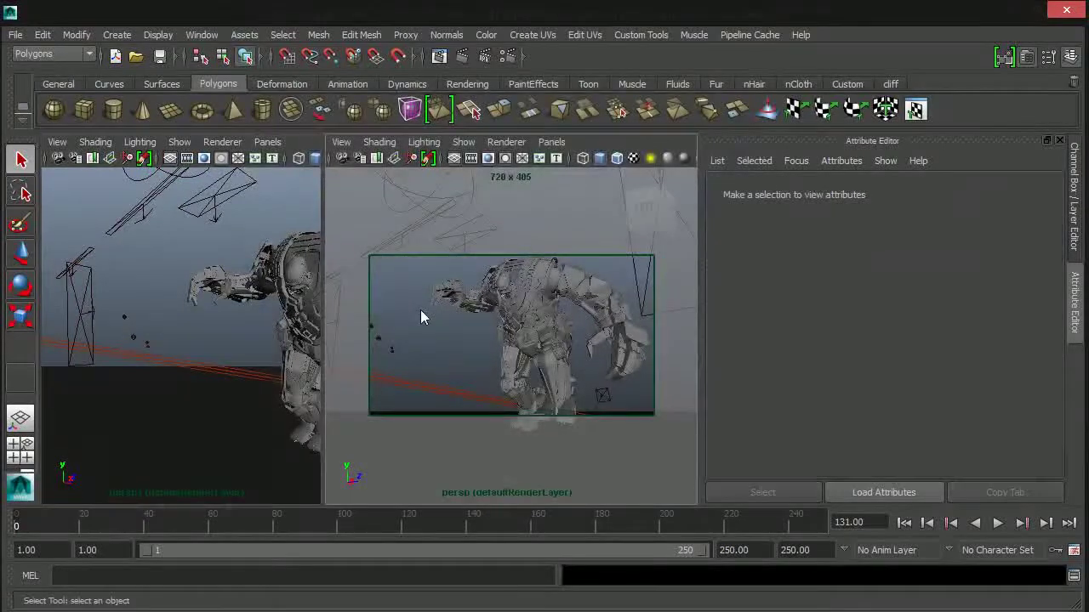
key("space")
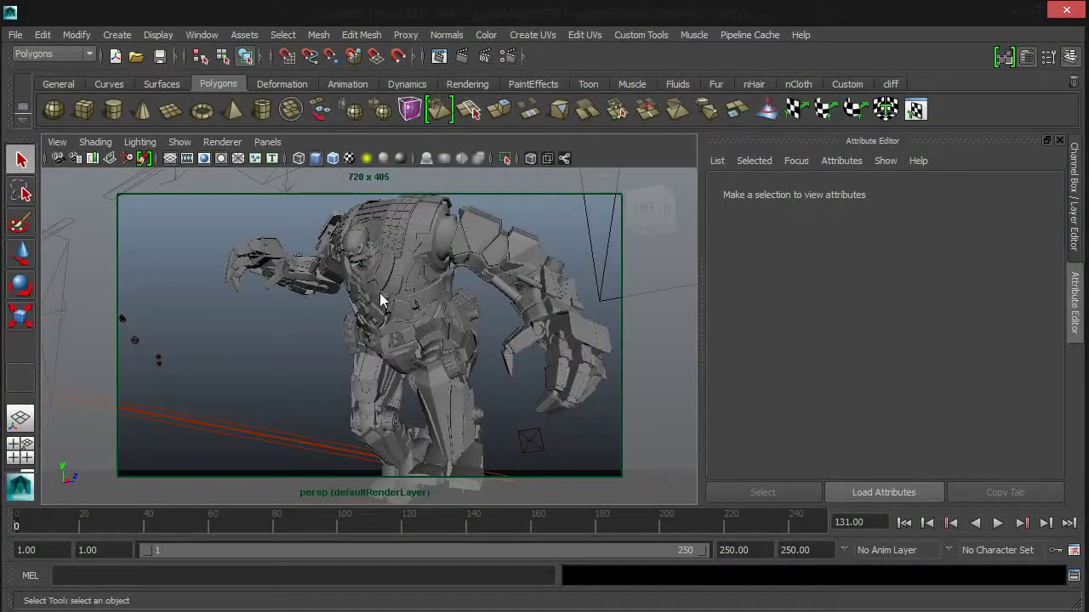
left_click(256, 411)
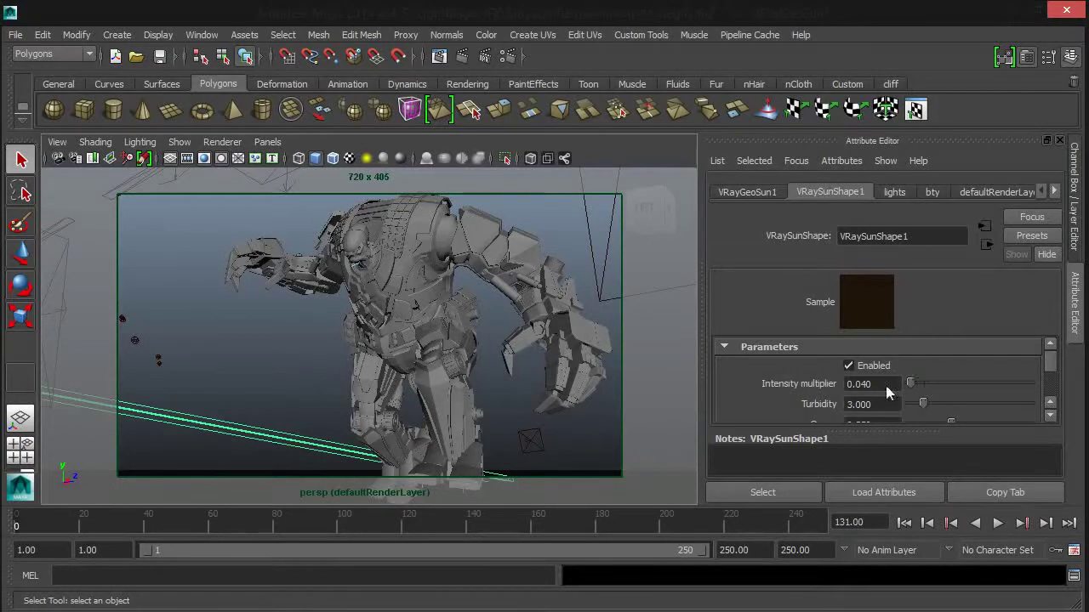
left_click(876, 326)
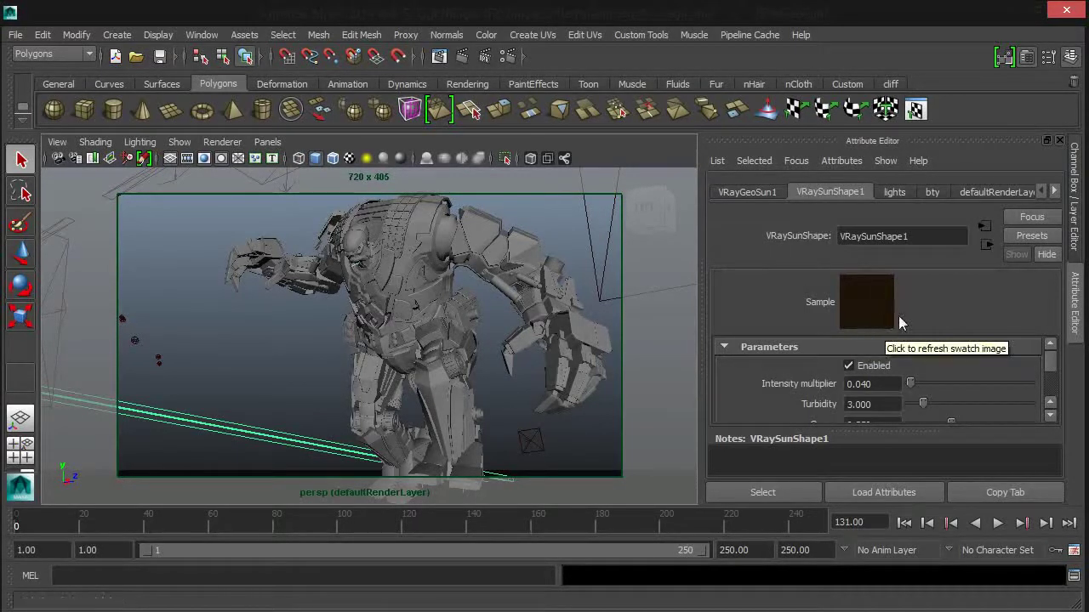
left_click_drag(1053, 355, 1008, 356)
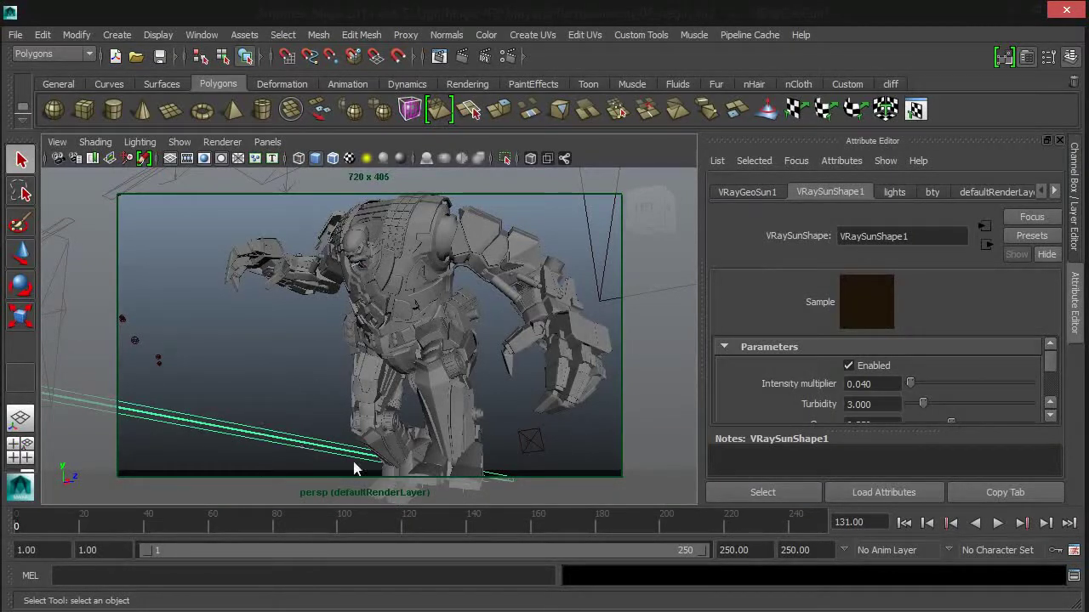
Step: Examine the sunlight on the robot in the V-Ray frame buffer render and minimize the frame buffer
left_click(299, 395)
left_click(308, 454)
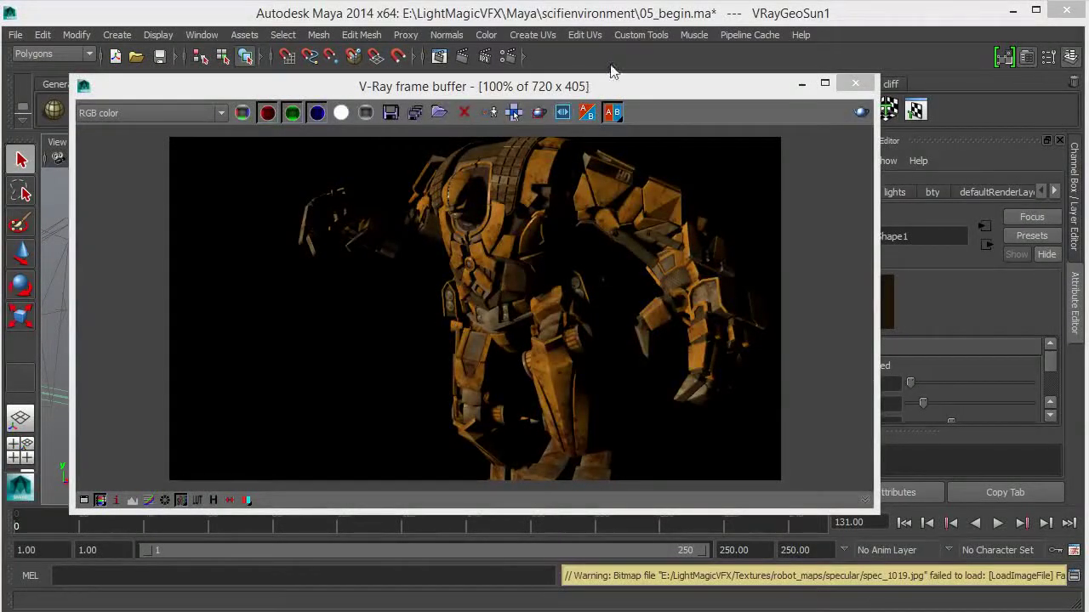
left_click_drag(625, 92, 624, 87)
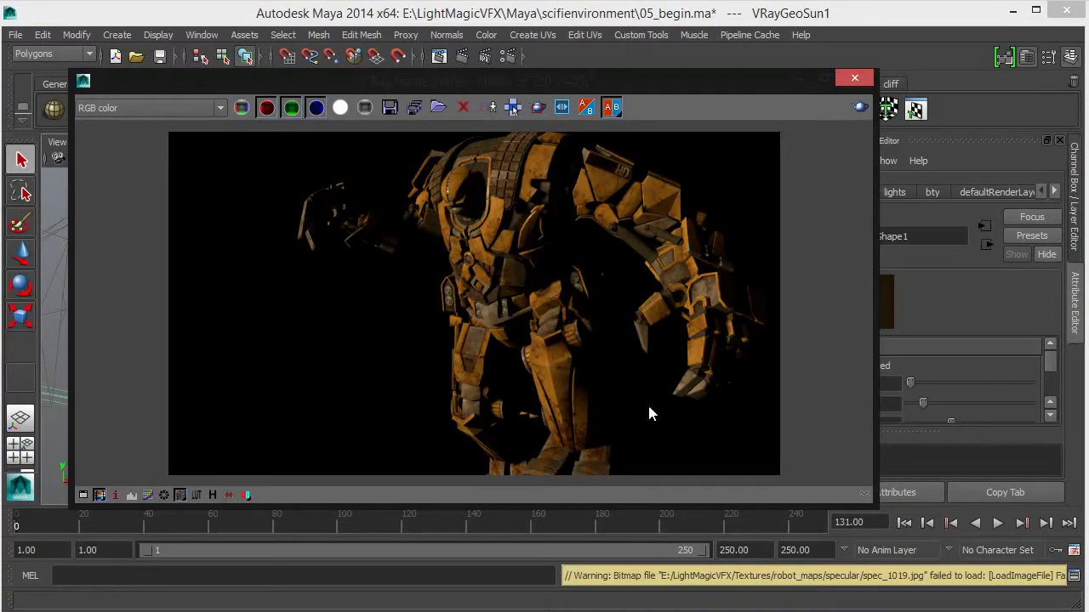
left_click(803, 80)
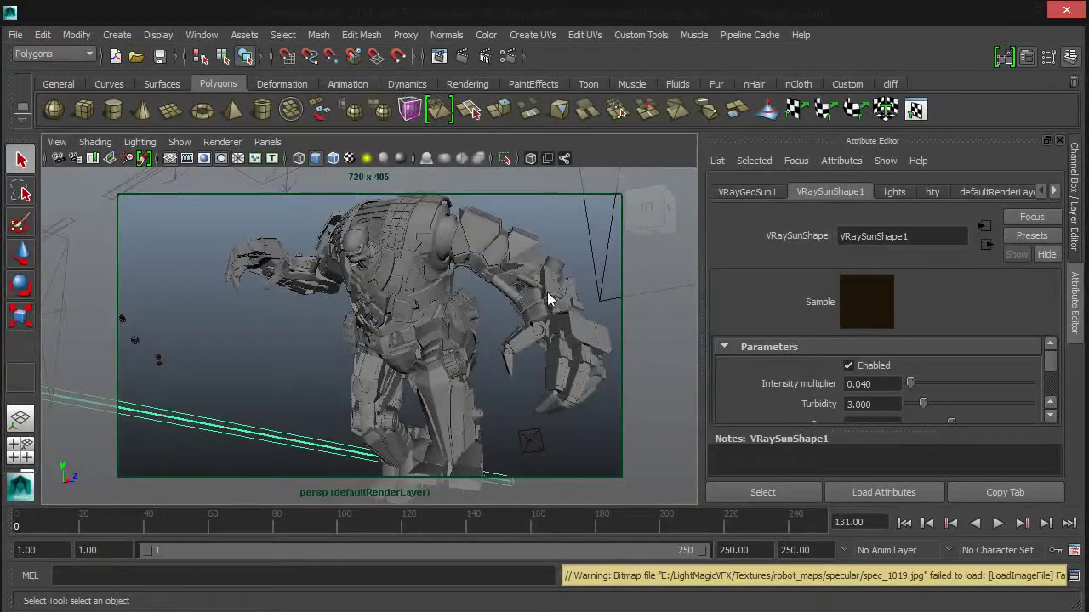
Step: Restore the two-view layout, select the VRayLightRect2 area light and shift it slightly in the persp1 view
left_click(248, 360)
key("space")
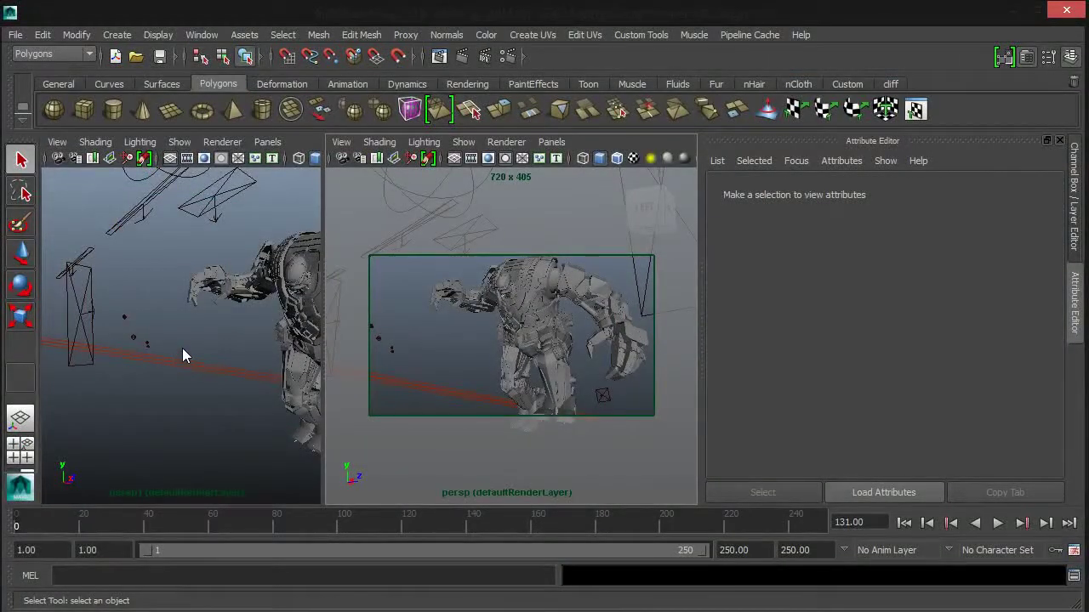
left_click_drag(169, 304, 153, 357, "alt")
middle_click_drag(154, 358, 201, 342, "alt")
left_click_drag(201, 342, 219, 356, "alt")
left_click(199, 299)
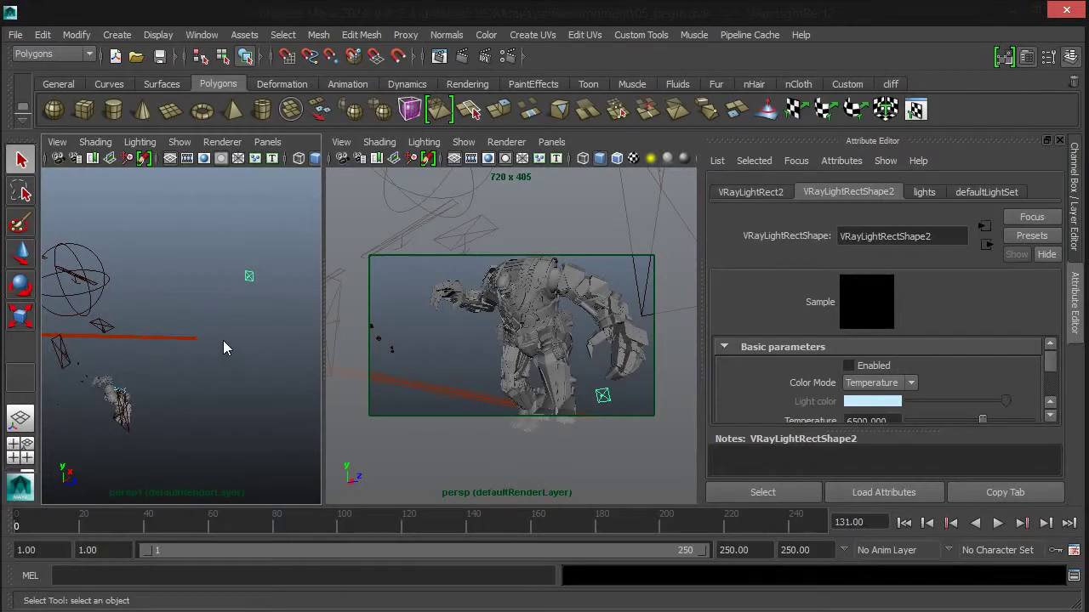
key("w")
left_click_drag(249, 276, 279, 286)
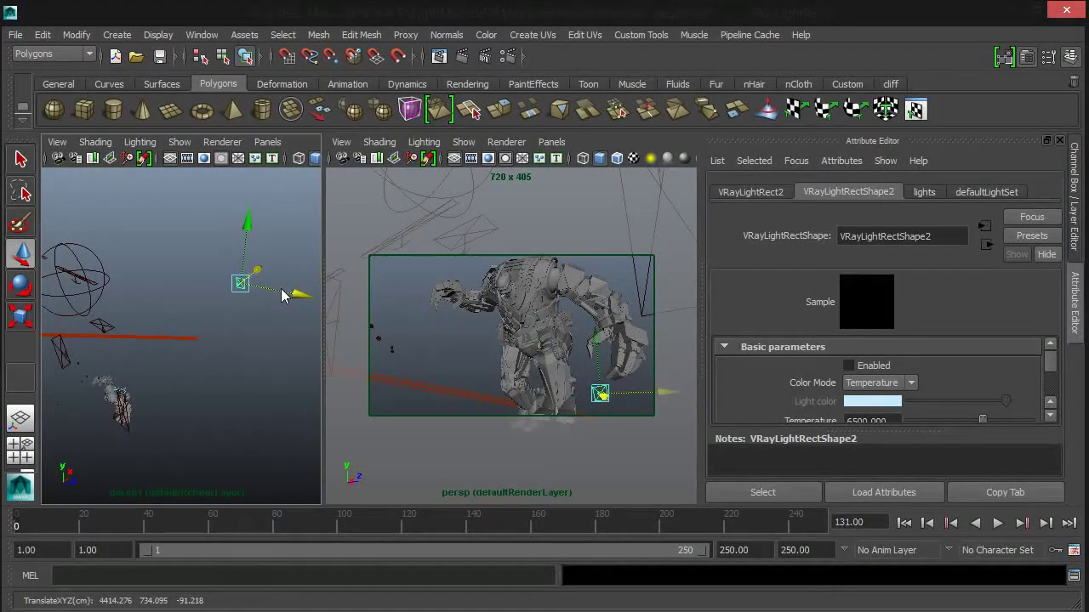
Step: Scale the VRayLightRect2 area light up into a larger upright panel
key("r")
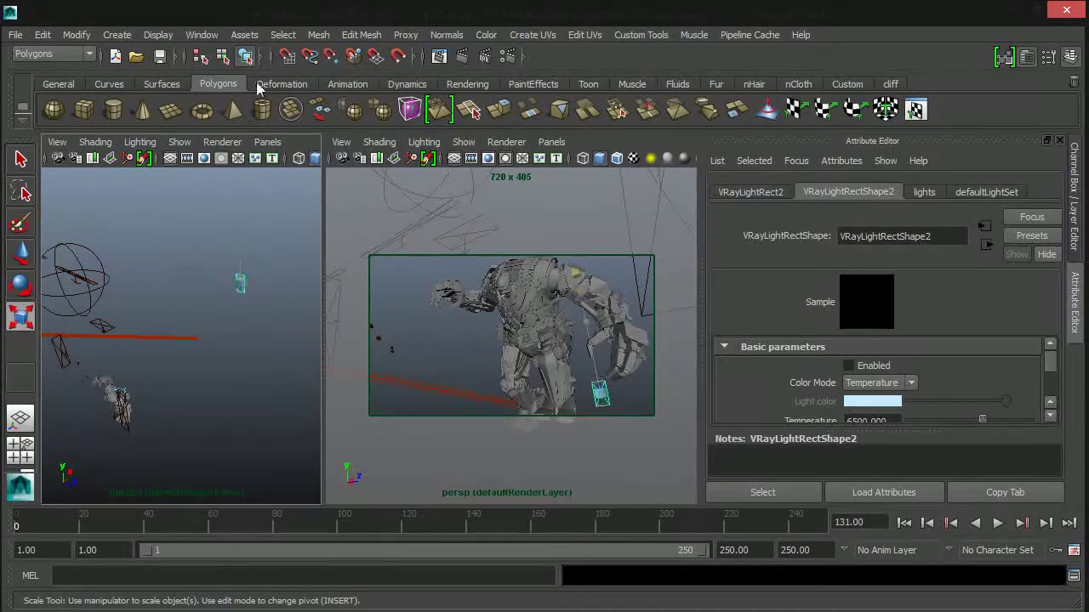
key("Insert")
left_click_drag(193, 279, 164, 264)
key("Insert")
middle_click_drag(164, 263, 262, 314)
Step: Move the VRayLightRect2 area light closer to the robot in the persp1 view and enable it
left_click_drag(262, 315, 248, 347, "alt")
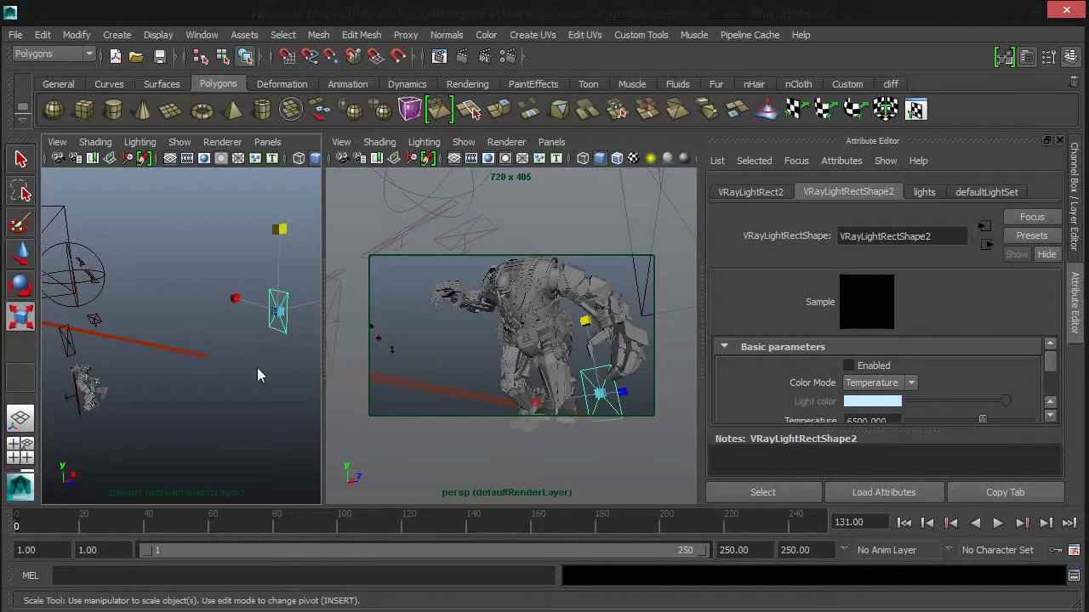
left_click_drag(234, 347, 239, 382, "alt")
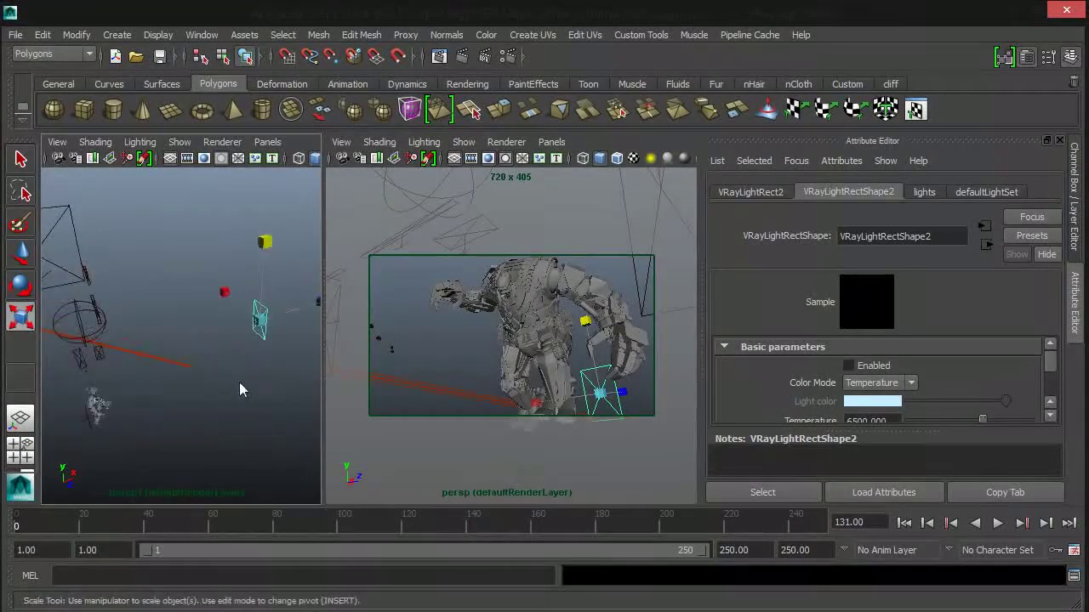
key("w")
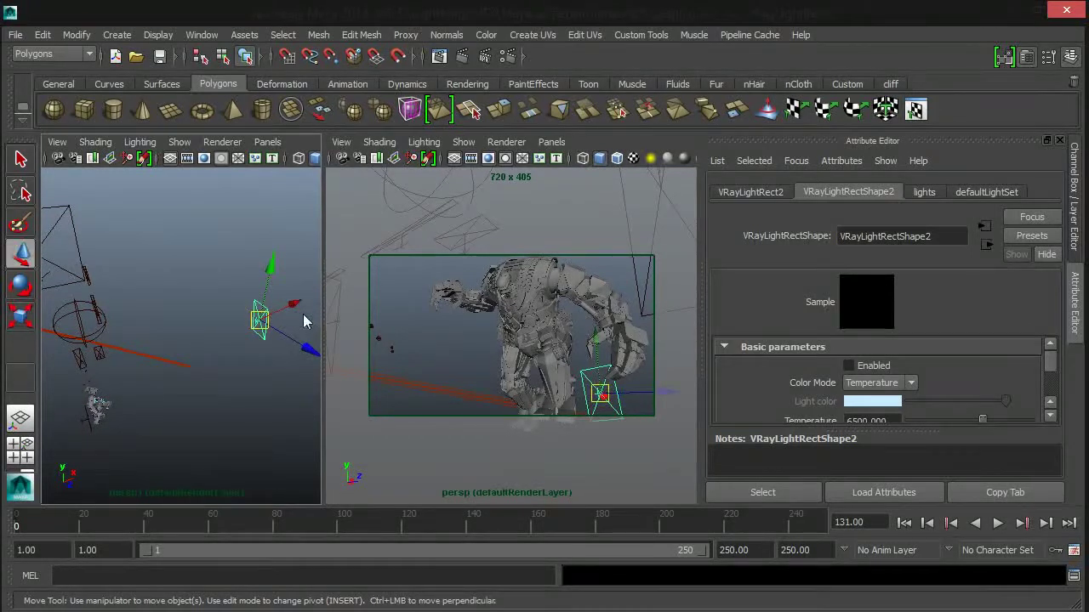
mouse_move(283, 316)
left_mouse_down()
mouse_move(230, 338)
mouse_move(211, 332)
mouse_move(228, 356)
mouse_move(277, 333)
left_mouse_up()
left_click_drag(219, 398, 246, 379)
left_click(848, 366)
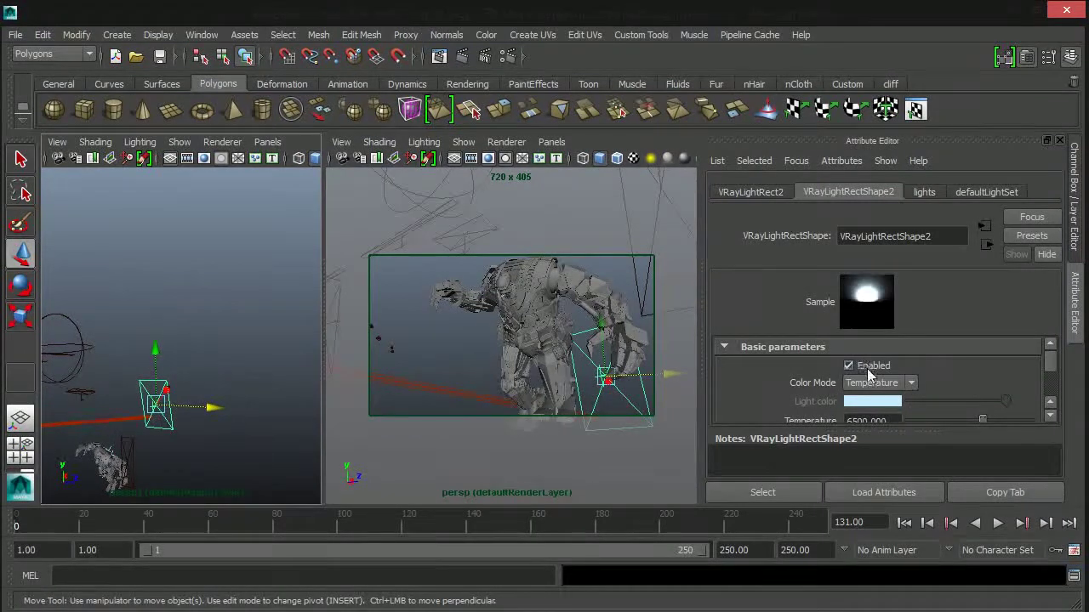
Step: Reposition the VRayLightRect2 area light farther out beside the robot's large hand and angle it toward the robot
left_click_drag(1049, 364, 1046, 370)
left_click_drag(182, 392, 13, 345, "alt")
left_click_drag(78, 373, 292, 347, "alt")
key("e")
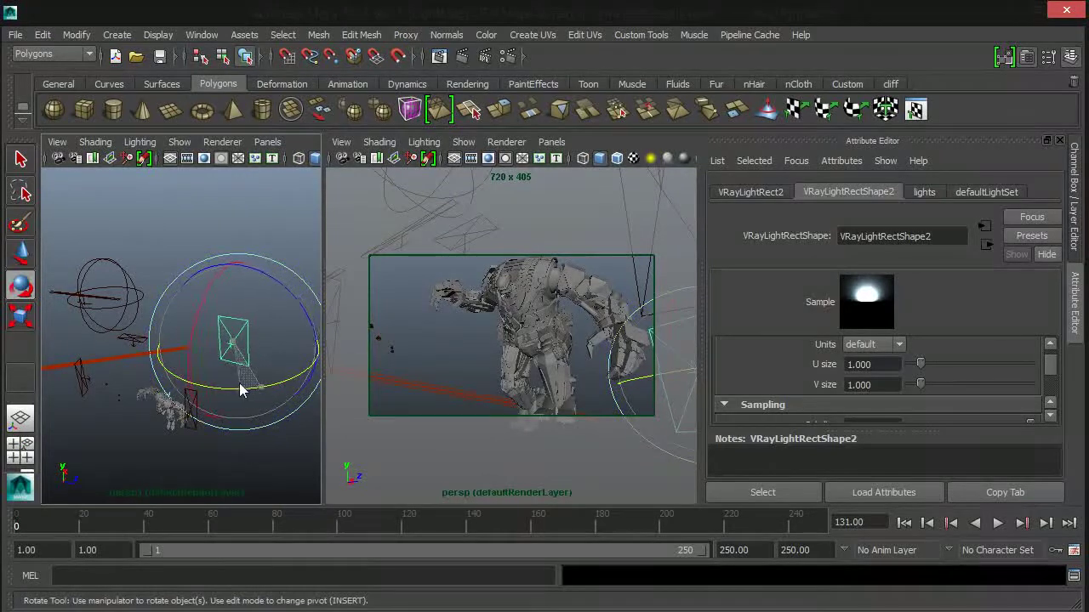
left_click_drag(254, 390, 292, 369, "alt")
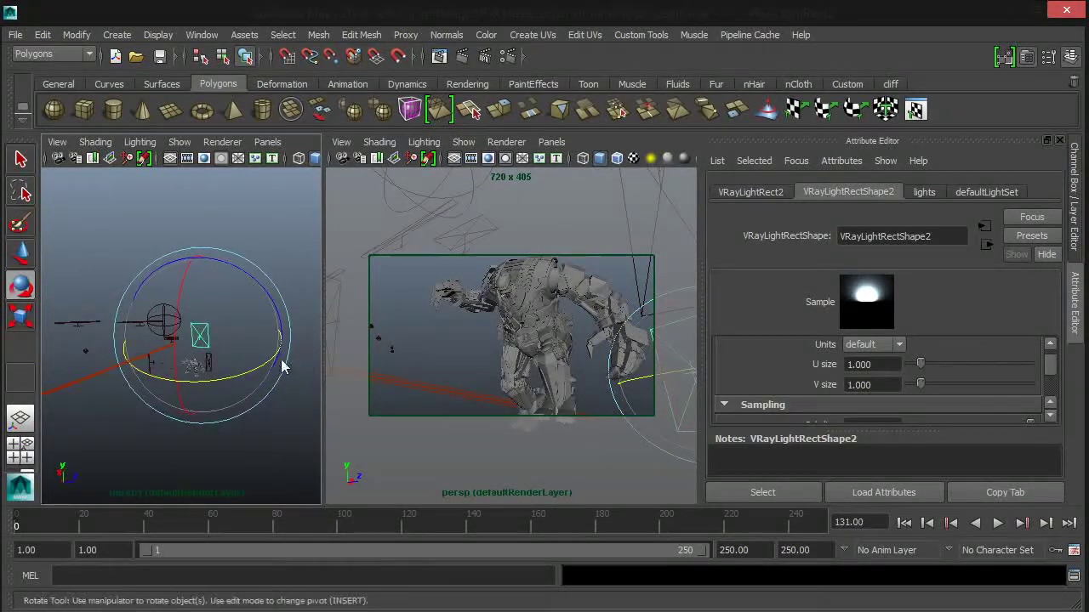
key("w")
left_click_drag(258, 355, 262, 411, "alt")
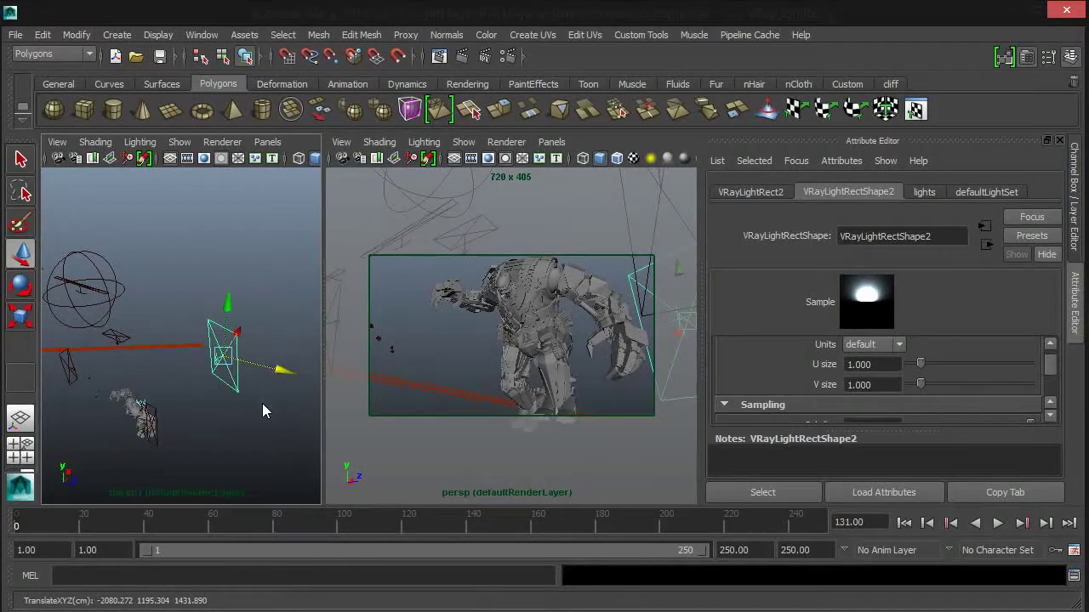
Step: Deselect the area light, maximize the persp camera view and examine the robot's area-light renders in the V-Ray frame buffer
left_click(448, 342)
key("space")
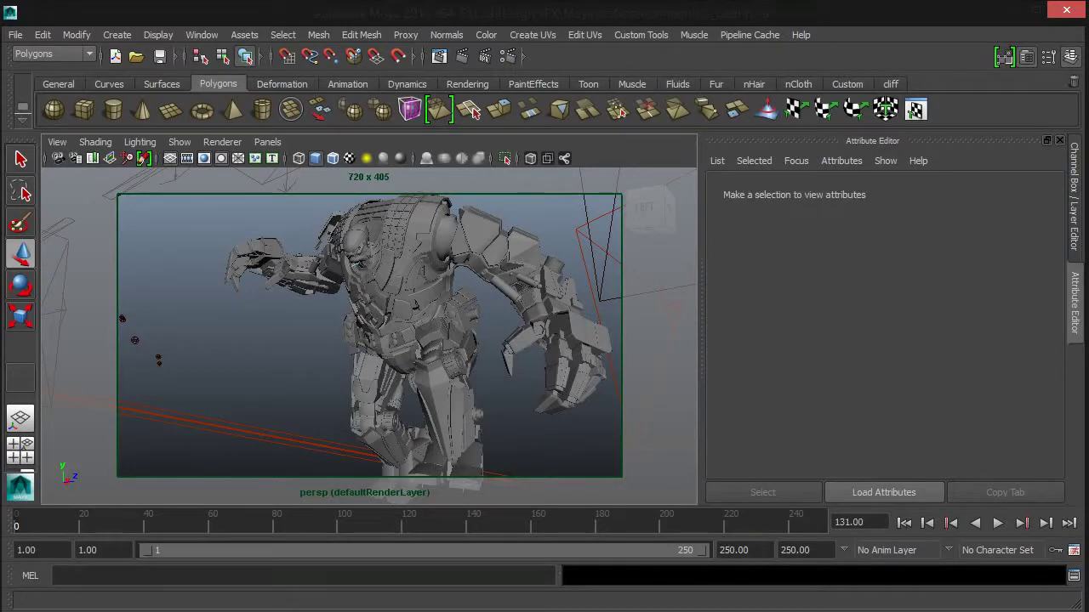
left_click(469, 108)
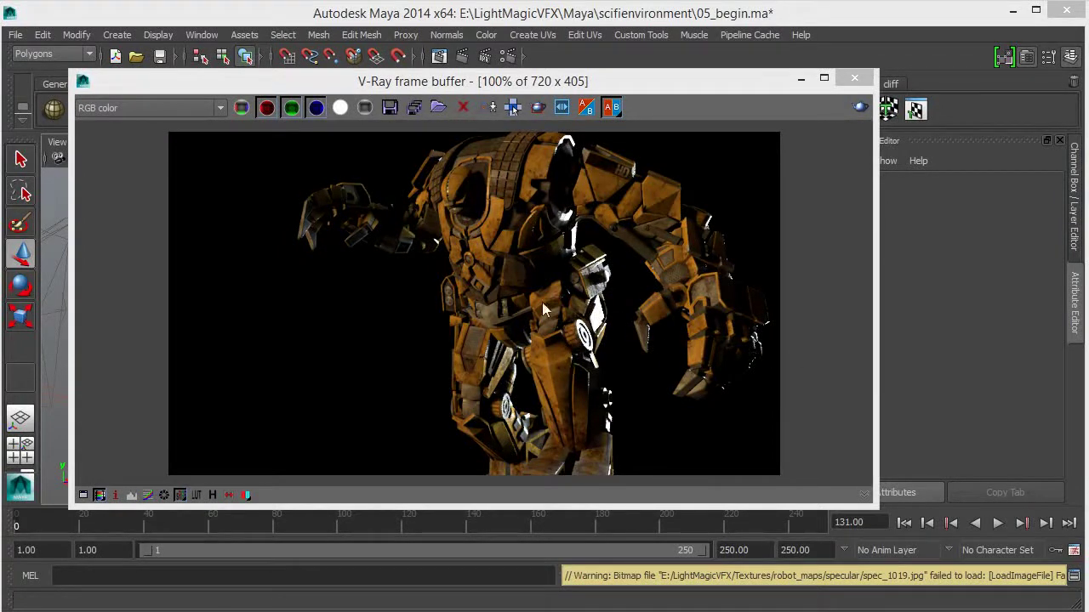
left_click(513, 107)
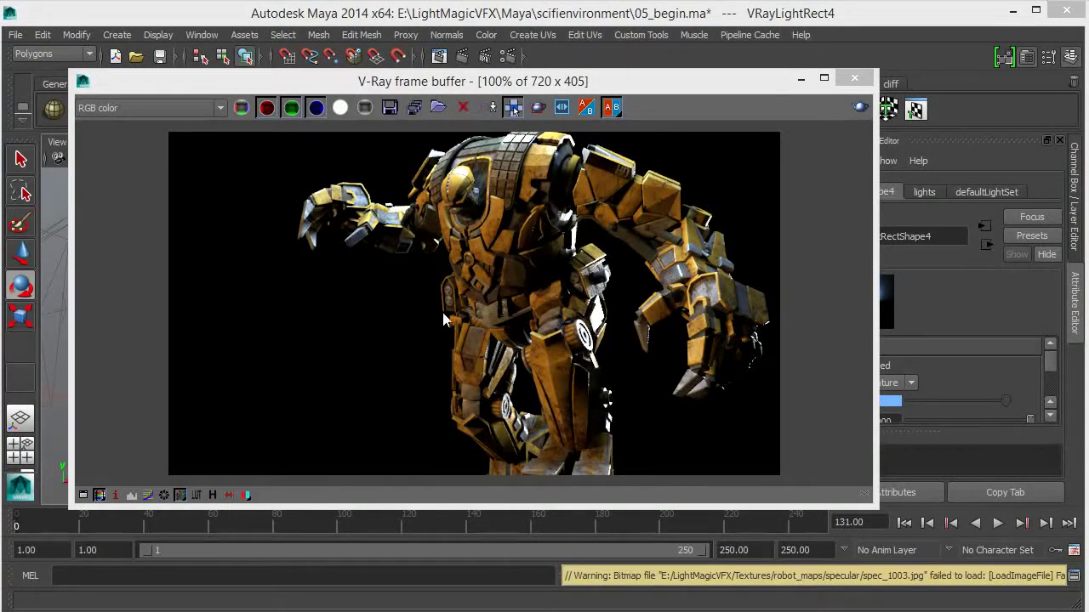
key("e")
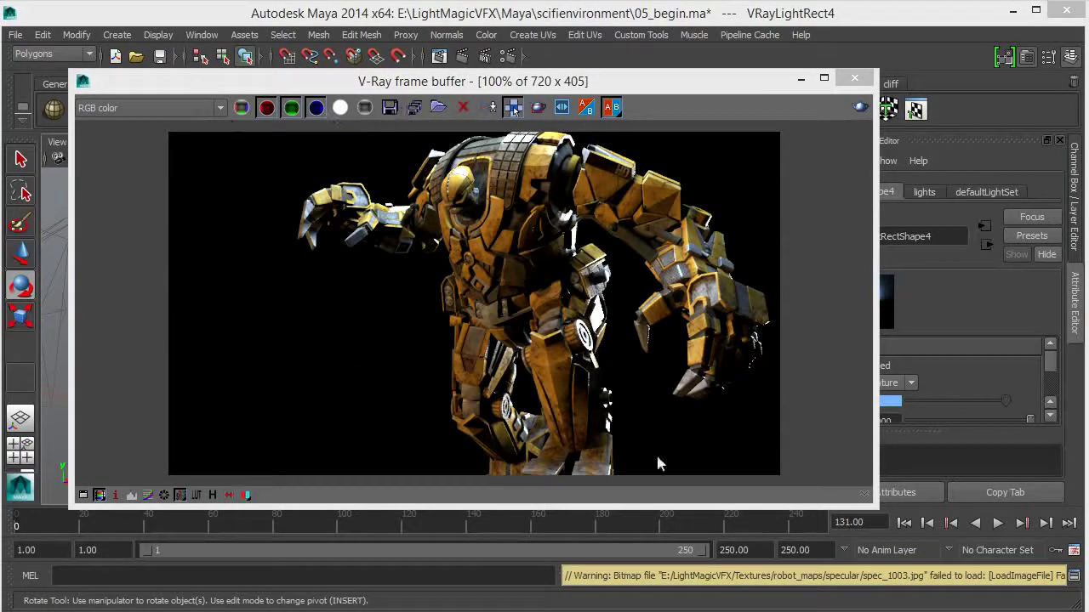
key("alt+Tab")
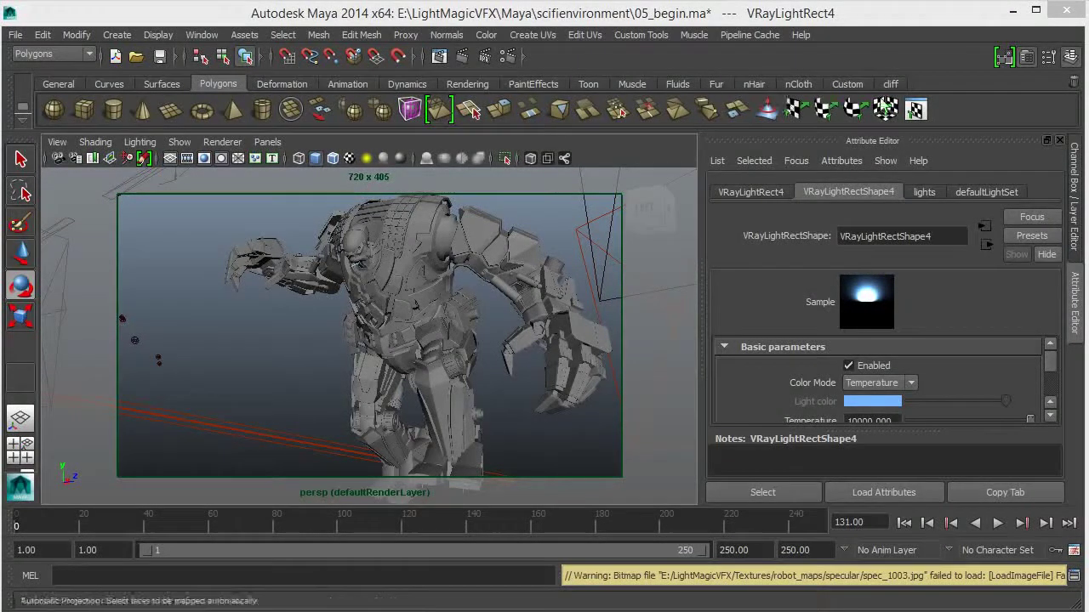
Step: Open the Outliner and collapse the lgt group
left_click(890, 83)
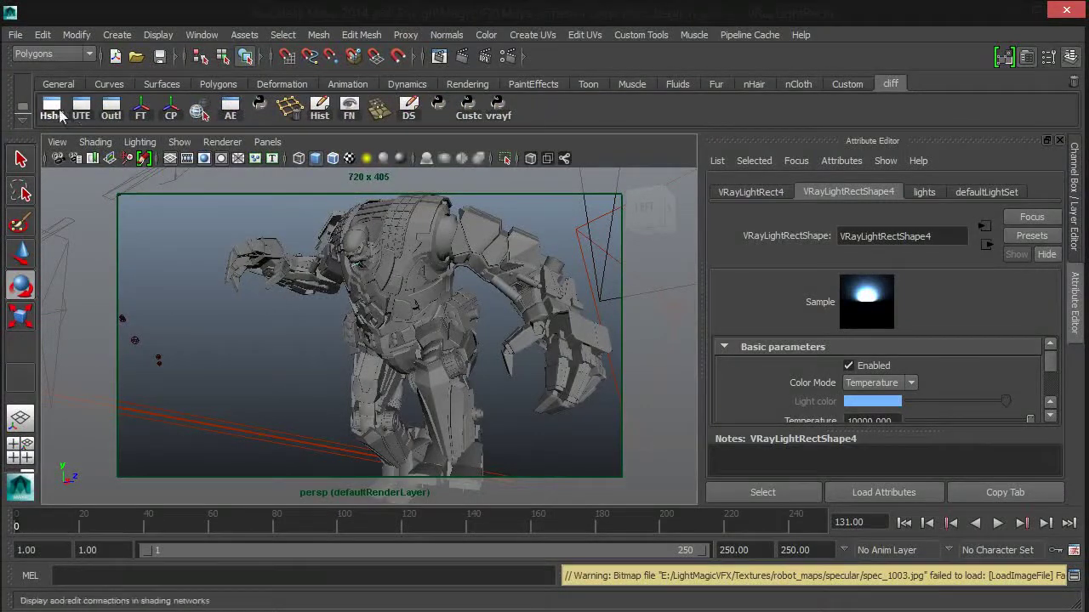
left_click(114, 113)
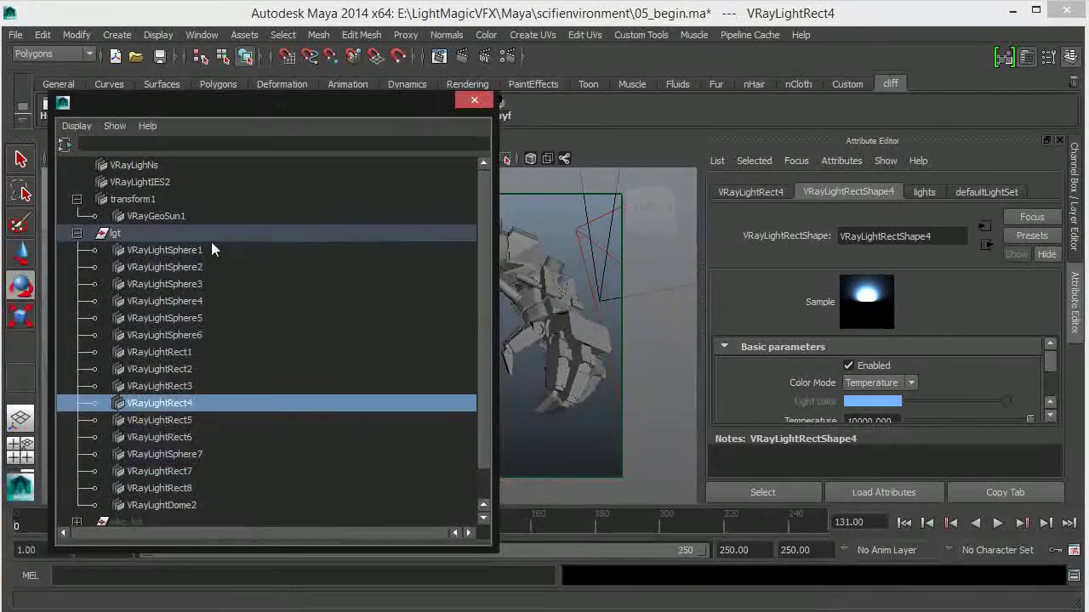
left_click(76, 233)
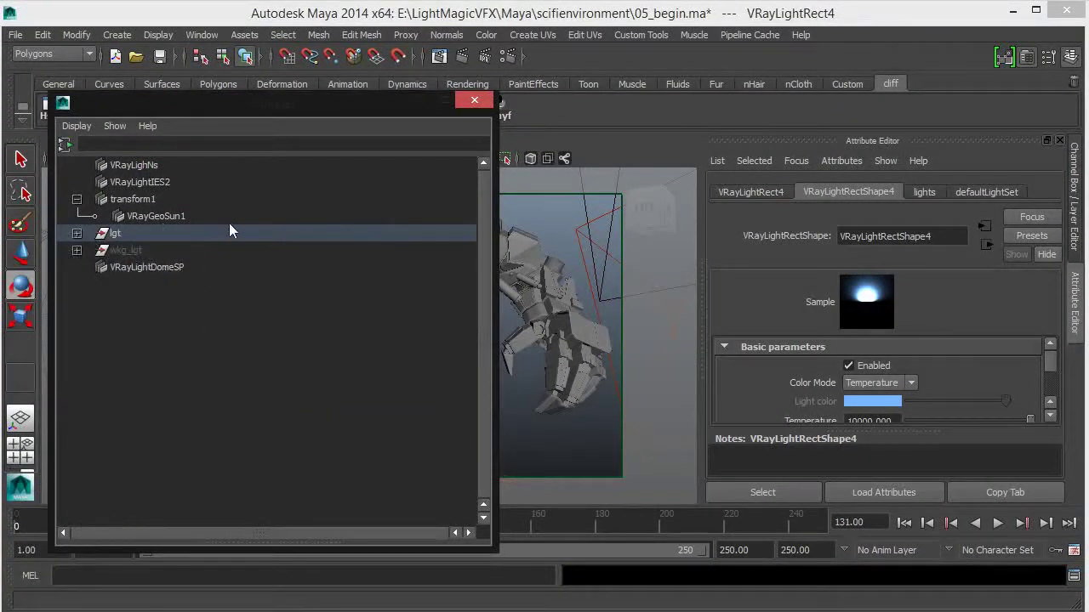
Step: Look through the ungrouped VRayGeoSun1, VRayLightDomeSP, VRayLightIES2 and VRayLighNs lights and their attributes
left_click(181, 216)
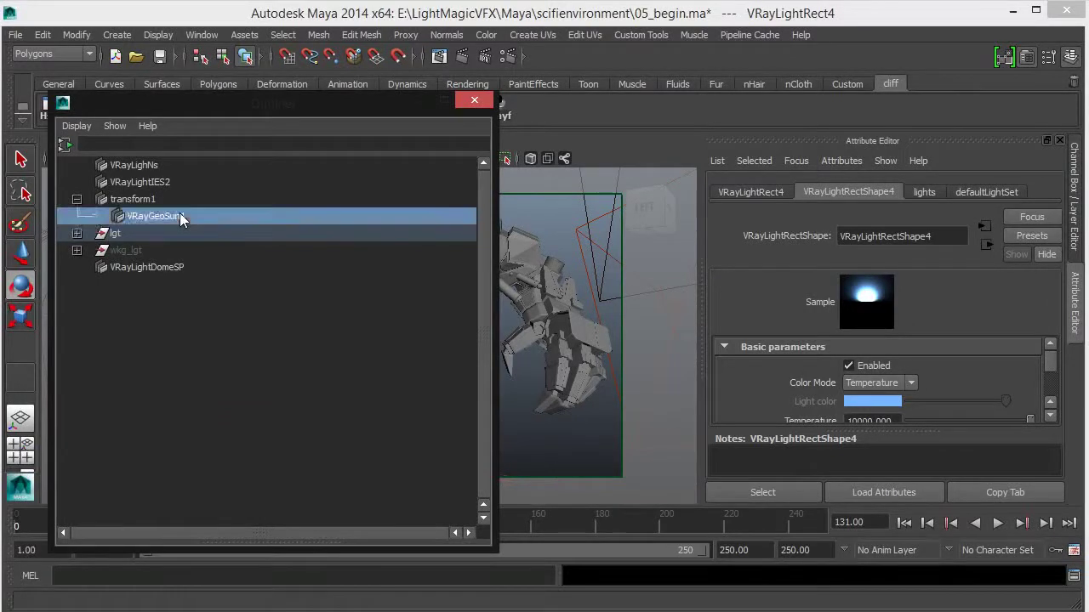
left_click(181, 269)
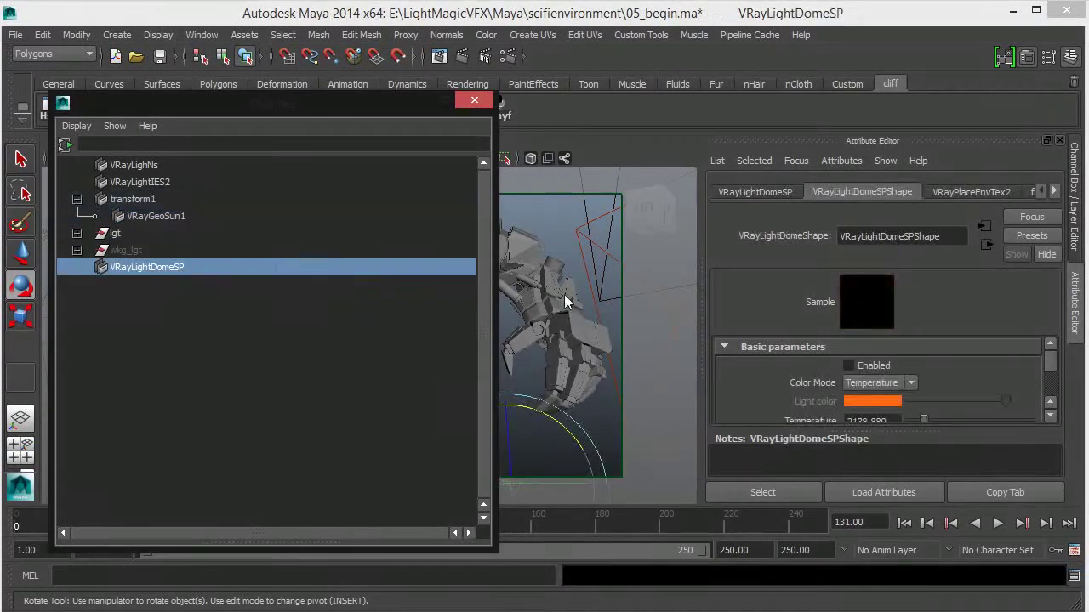
left_click(171, 214)
left_click(154, 183)
left_click(150, 166)
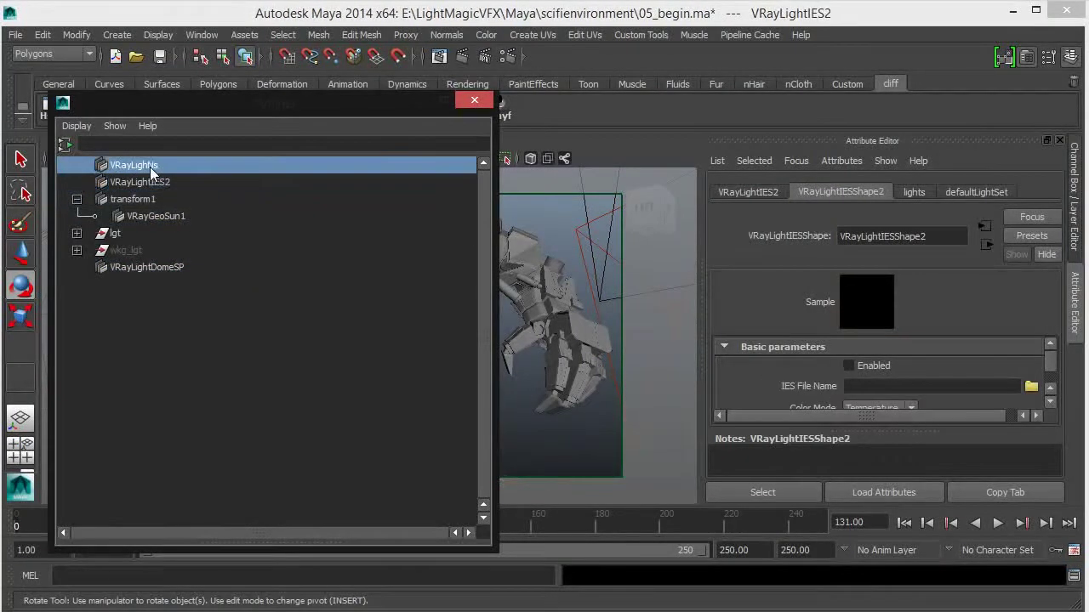
left_click(160, 214)
left_click(167, 263)
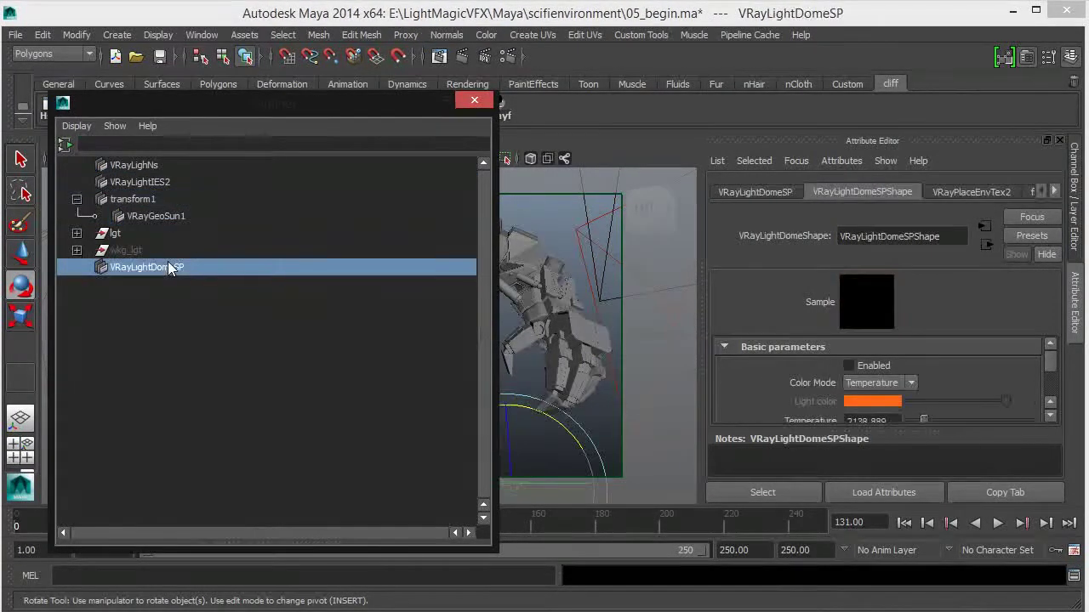
Step: Enable the VRayLighNs dome light and minimize the Outliner
left_click(147, 170)
left_click(870, 364)
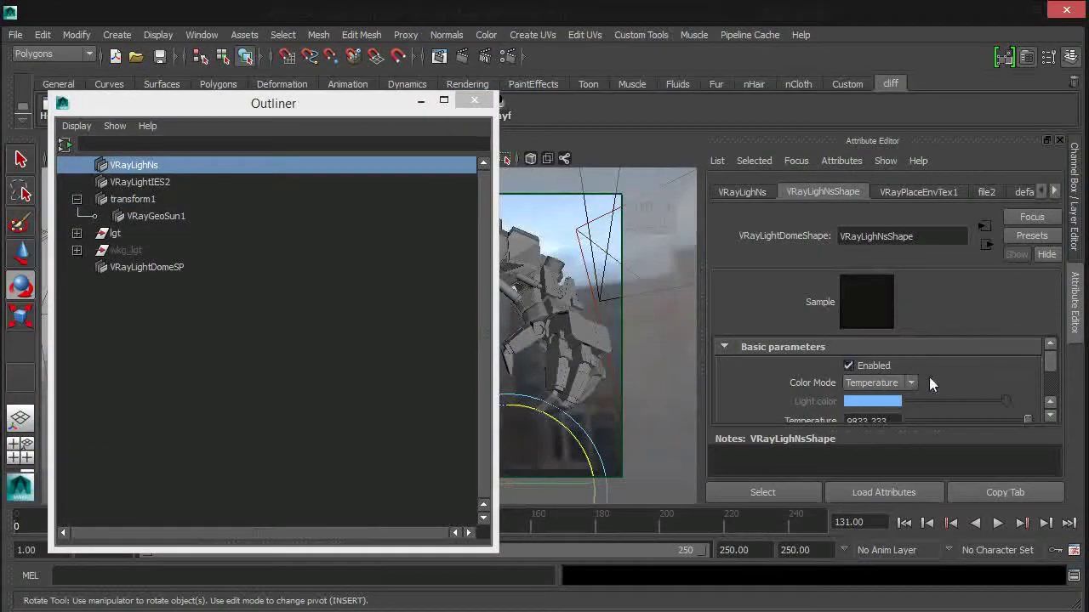
left_click(421, 101)
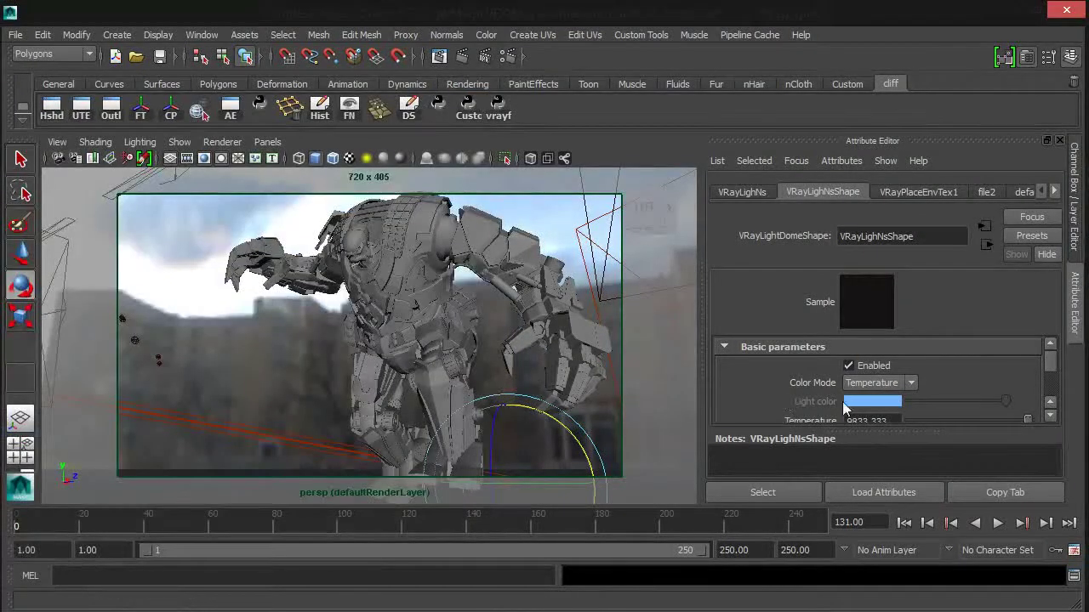
Step: Set the Intensity multiplier of the VRayLighNs dome light to 0.2
scroll(974, 366, "down", 2)
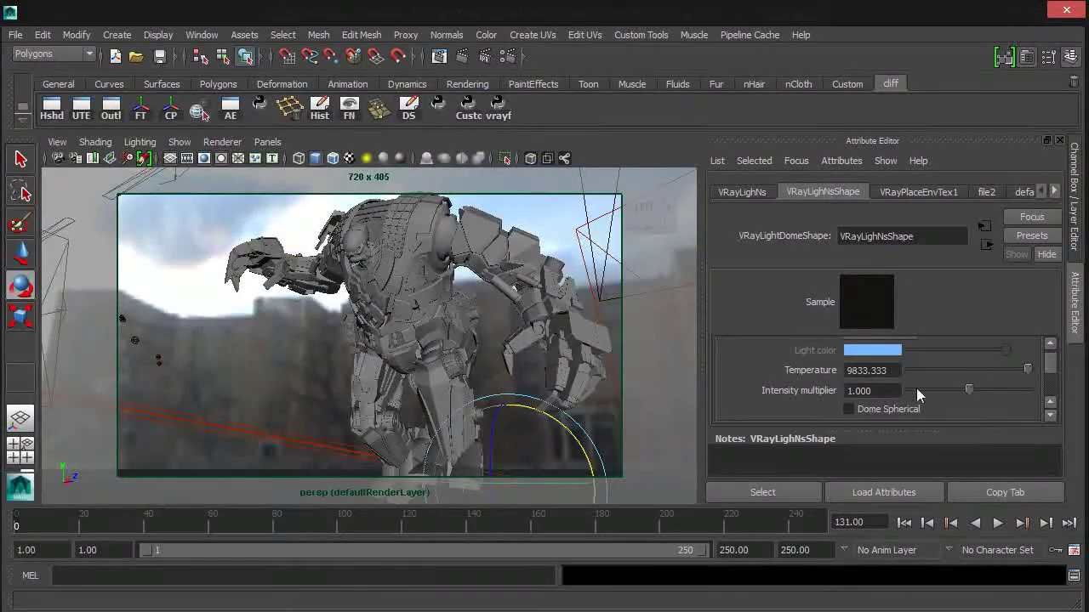
left_click(872, 391)
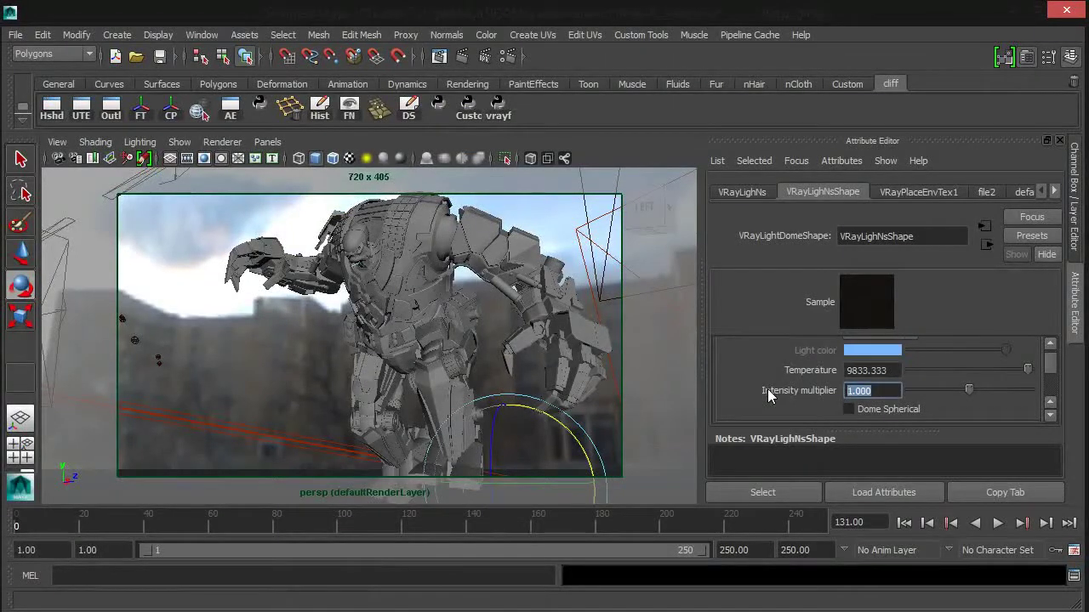
type(".2")
key("Return")
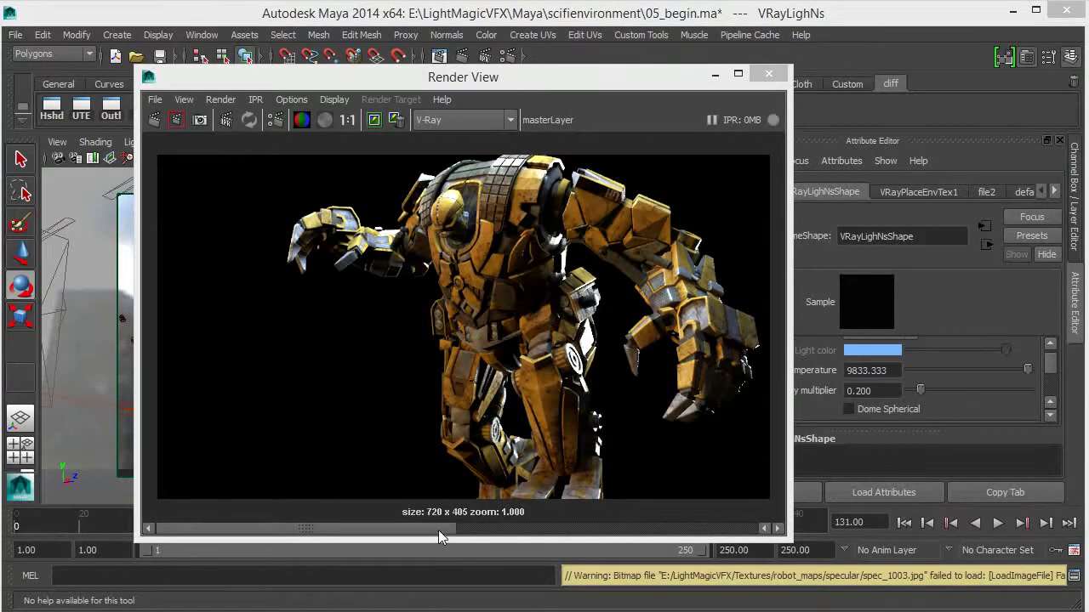
Step: Compare the stored robot renders in the Render View, examining the dome light's effect on the torso and legs up close
left_click_drag(438, 530, 706, 532)
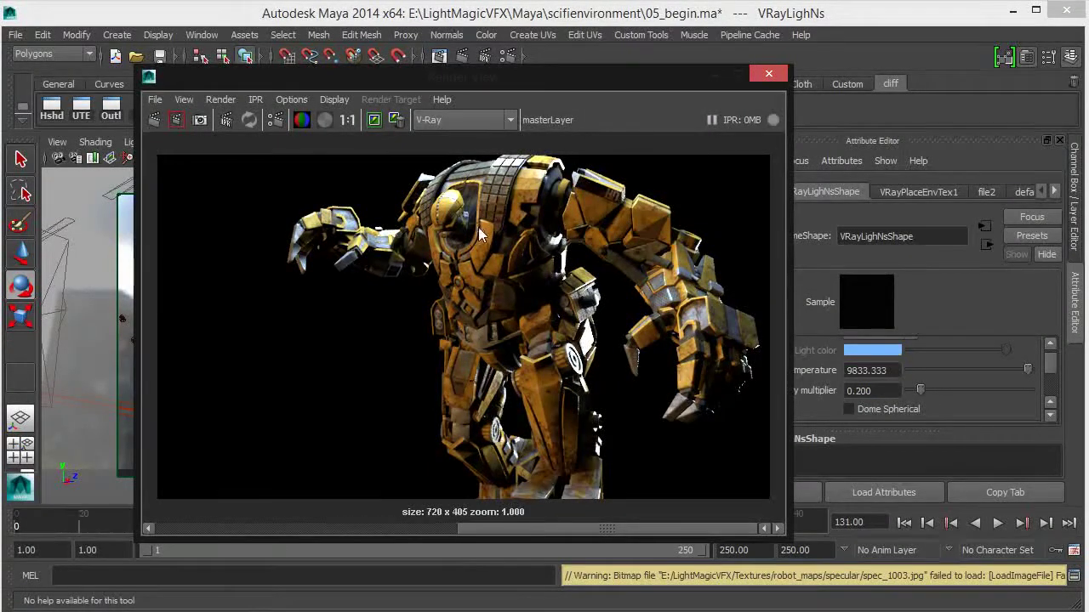
scroll(481, 234, "up", 1)
scroll(496, 304, "up", 1)
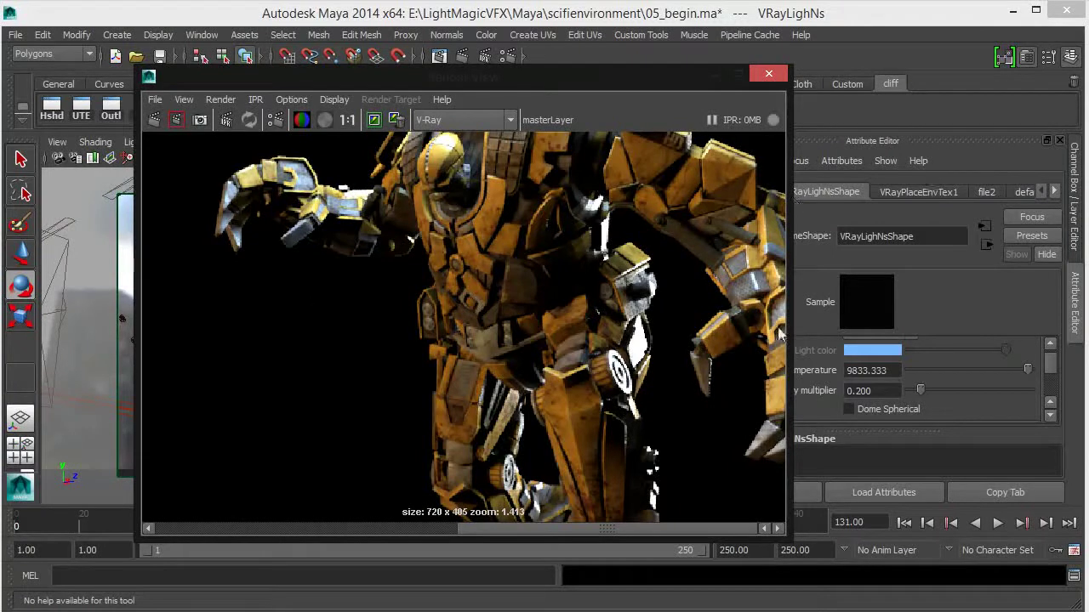
left_click_drag(678, 526, 286, 526)
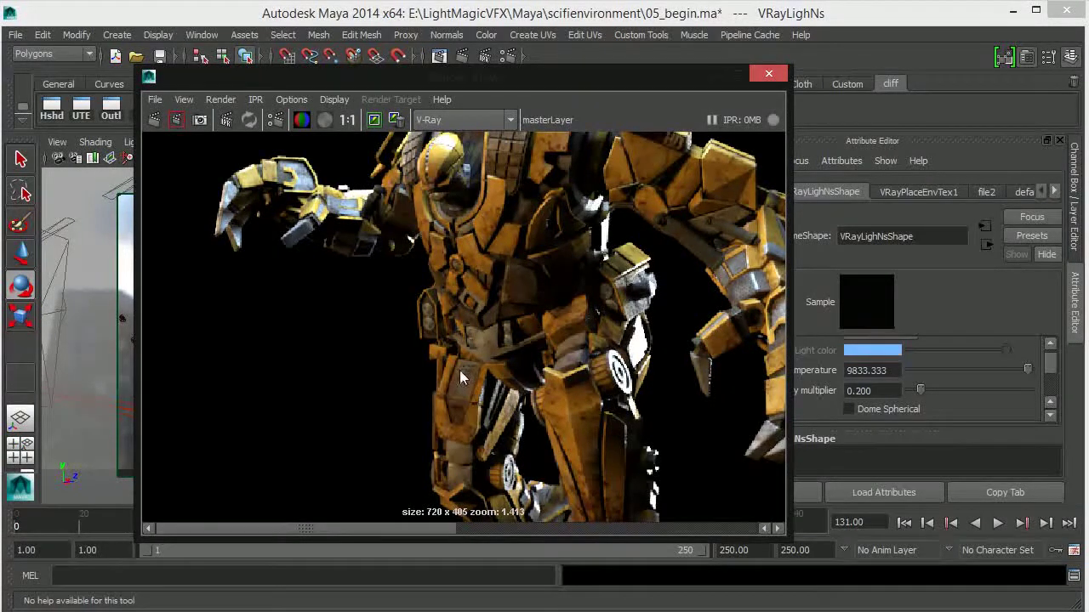
scroll(462, 366, "up", 2)
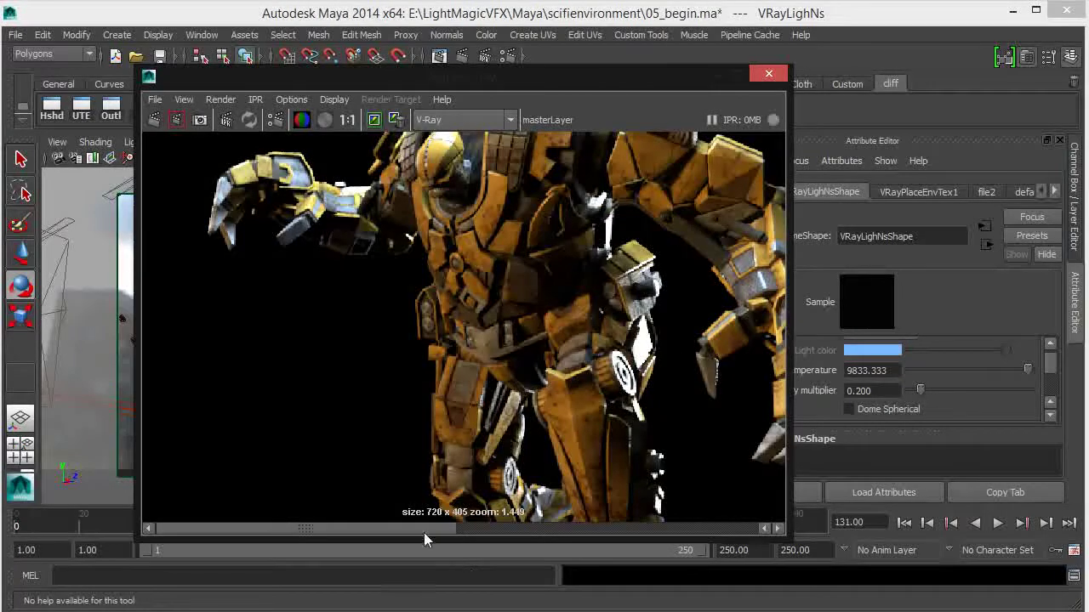
left_click_drag(420, 530, 316, 530)
left_click_drag(417, 533, 394, 477)
left_click_drag(438, 528, 362, 518)
scroll(443, 404, "down", 2)
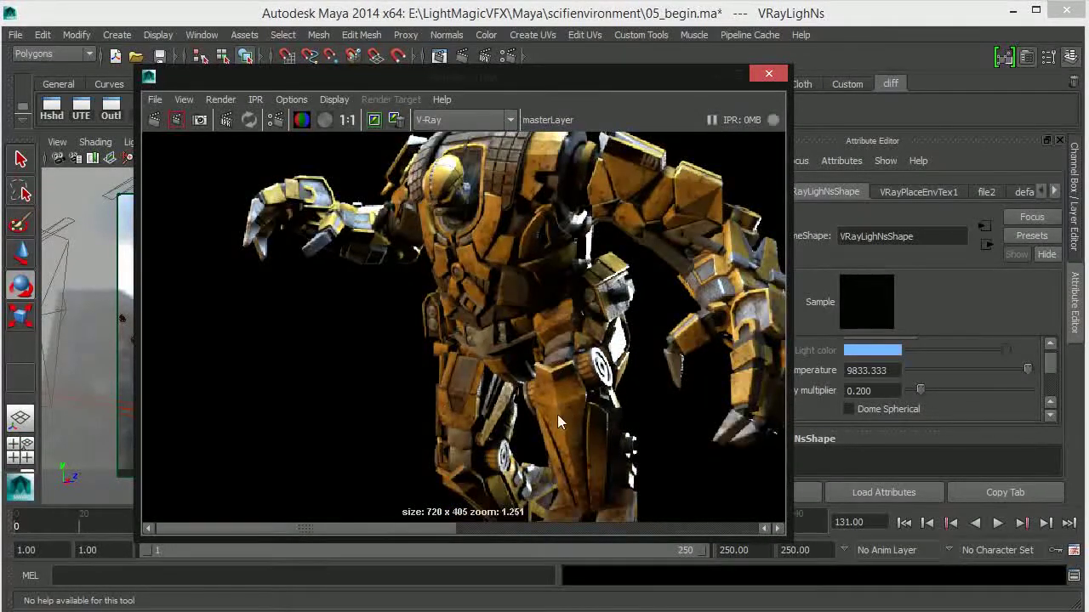
scroll(556, 417, "down", 1)
scroll(633, 256, "up", 1)
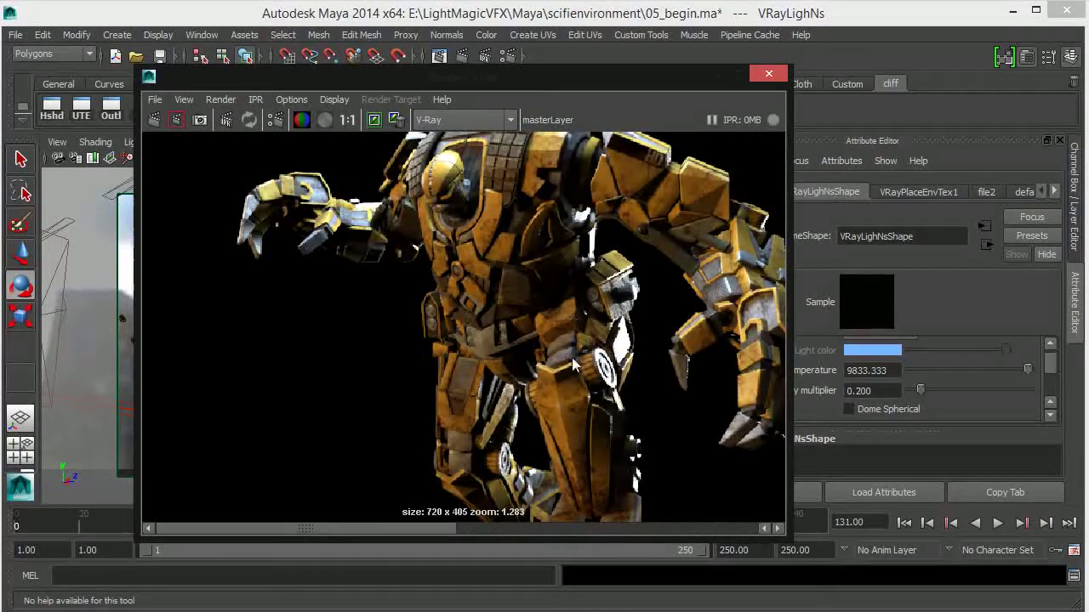
Step: Raise the Intensity multiplier of the VRayLighNs dome light to 0.7
double_click(892, 394)
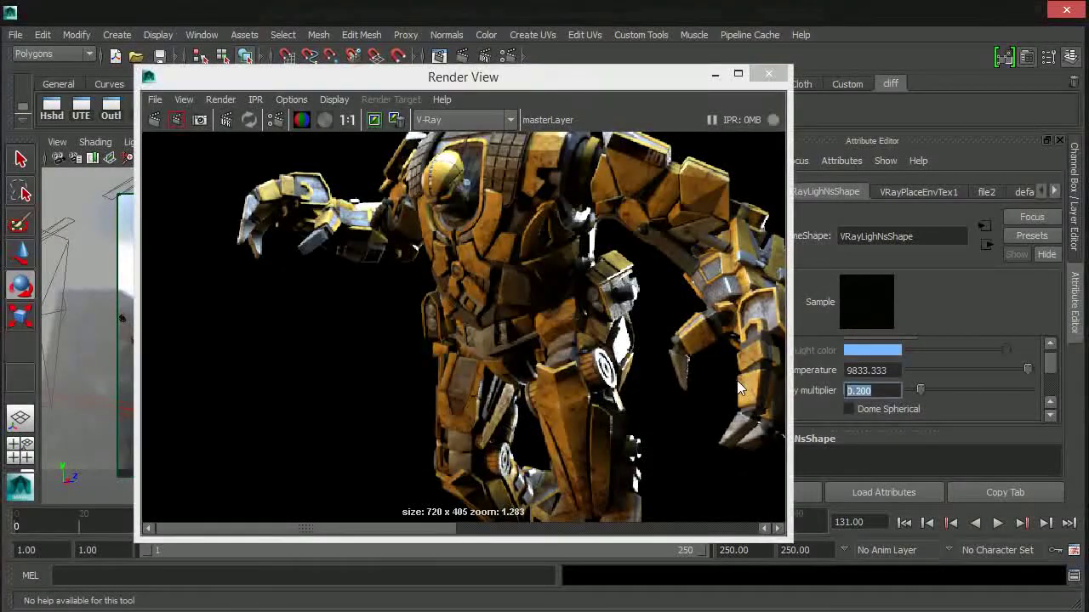
type(".7")
key("Return")
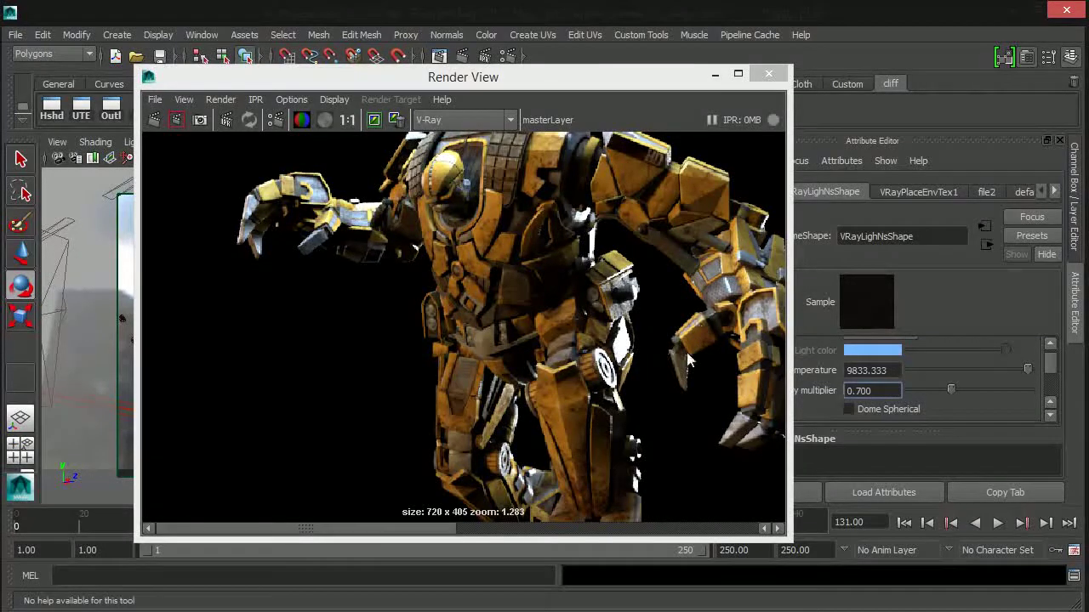
Step: Compare the render made with the 0.7 dome light against the earlier stored renders in the Render View
scroll(665, 352, "down", 1)
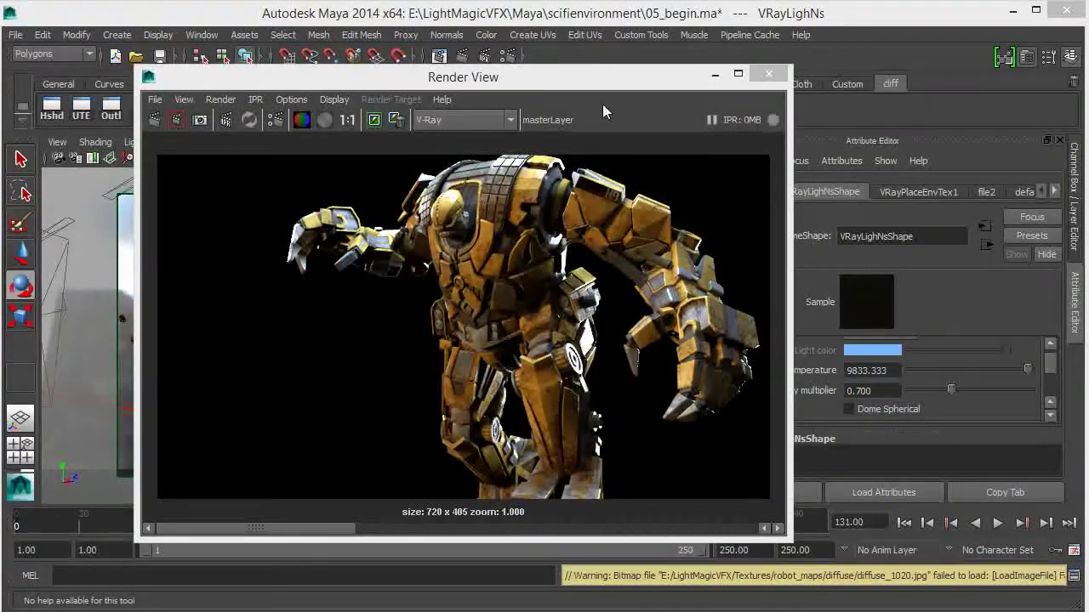
left_click_drag(594, 77, 588, 63)
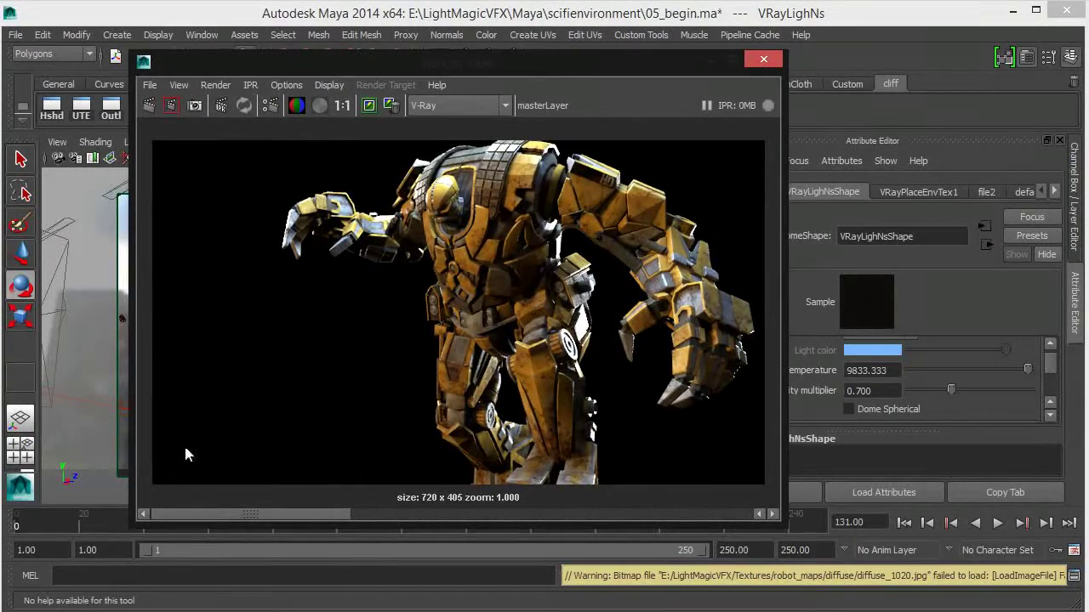
left_click_drag(331, 511, 701, 509)
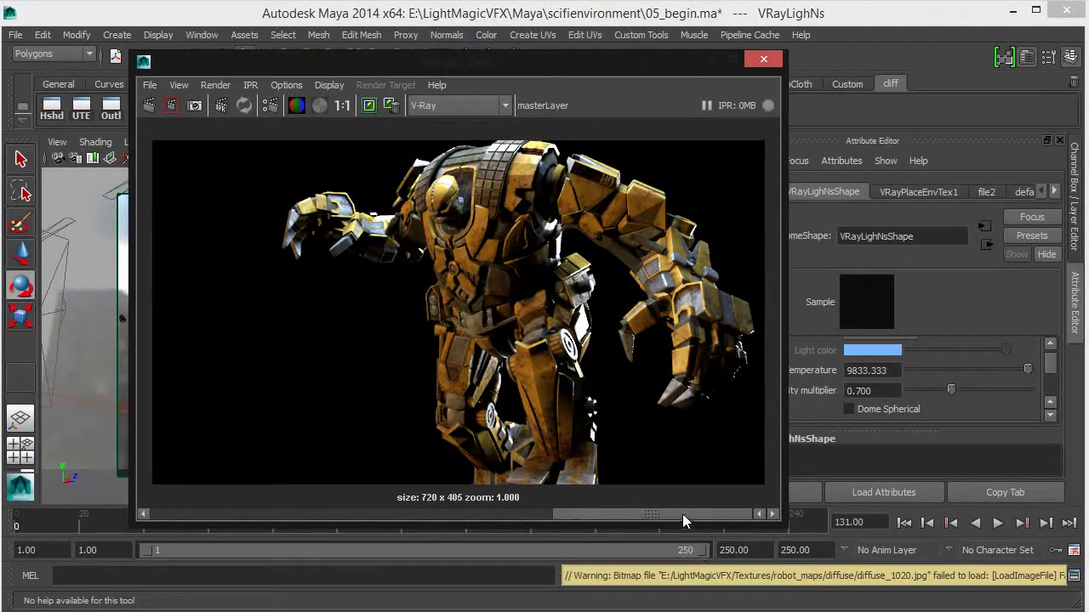
Step: Compare the stored robot renders with each other in the Render View, inspecting the dark torso and hip areas up close
left_click_drag(682, 514, 549, 514)
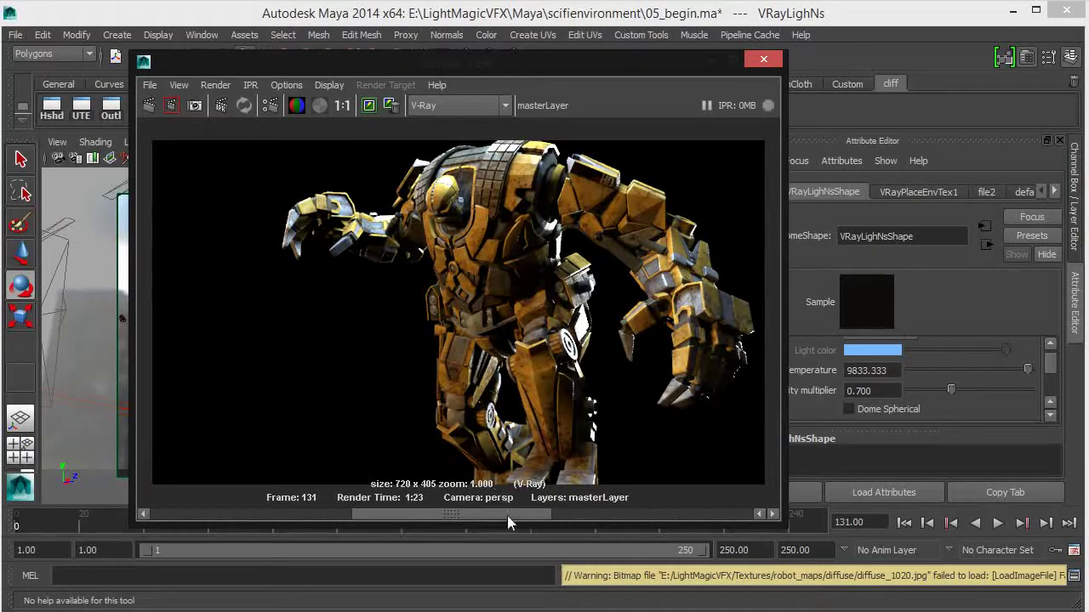
left_click_drag(507, 512, 270, 514)
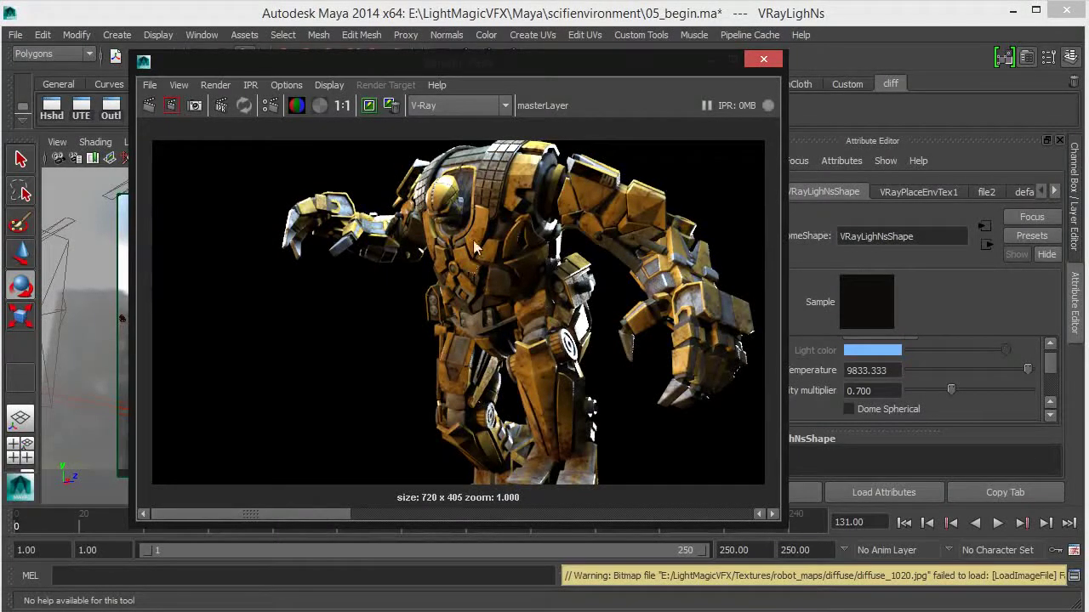
scroll(472, 255, "up", 1)
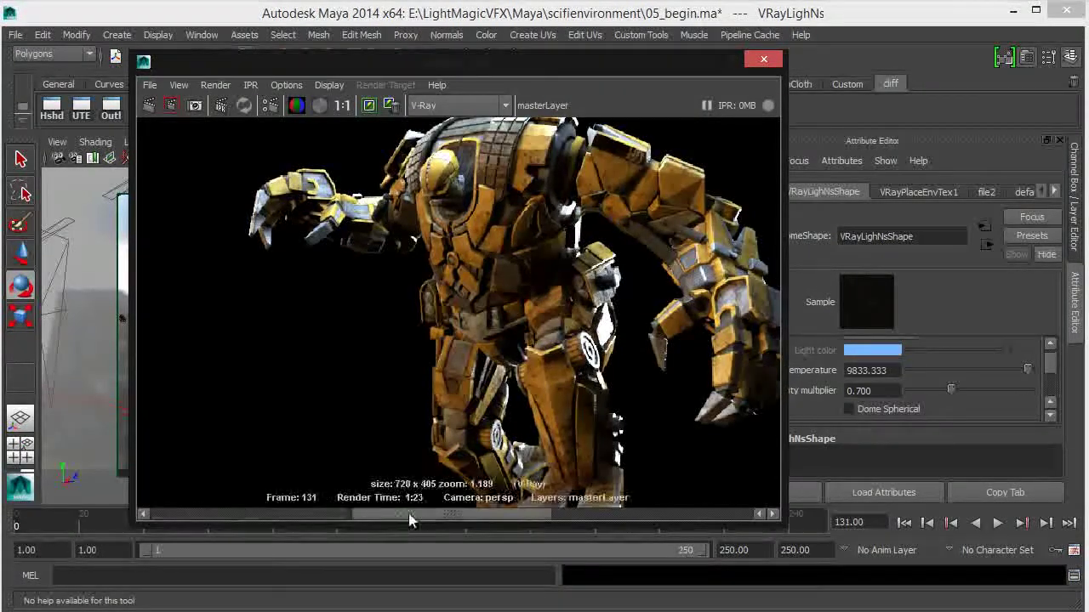
scroll(740, 317, "down", 1)
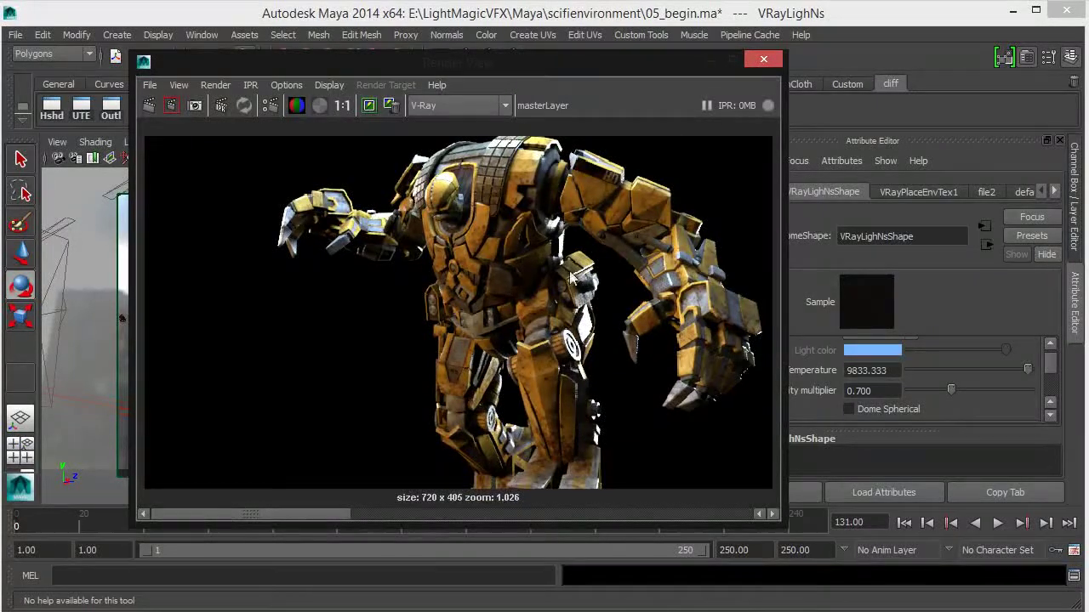
scroll(577, 268, "up", 2)
scroll(577, 268, "up", 2)
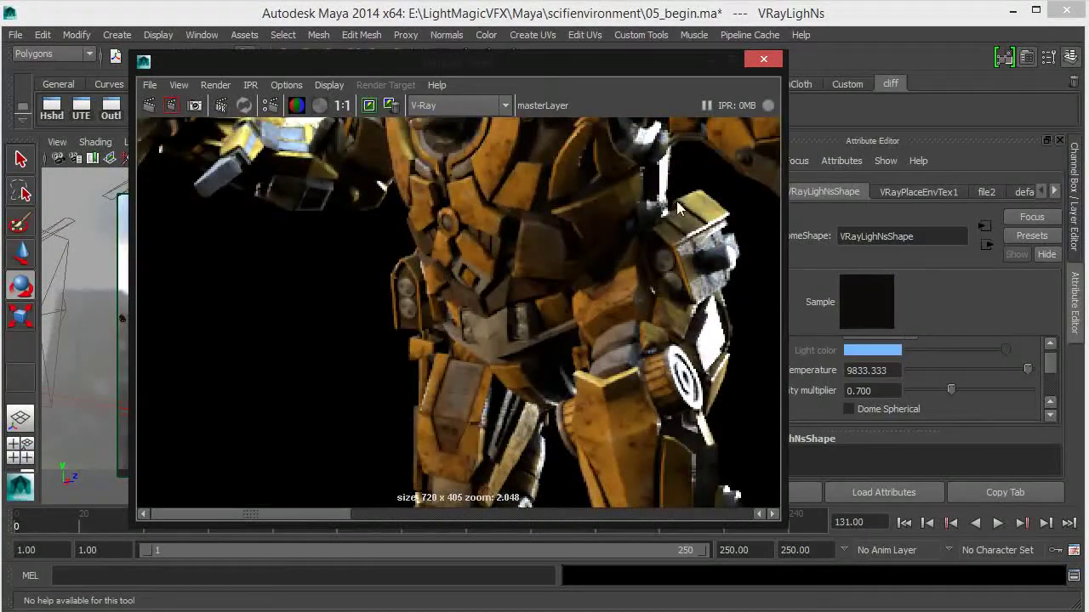
scroll(389, 475, "up", 1)
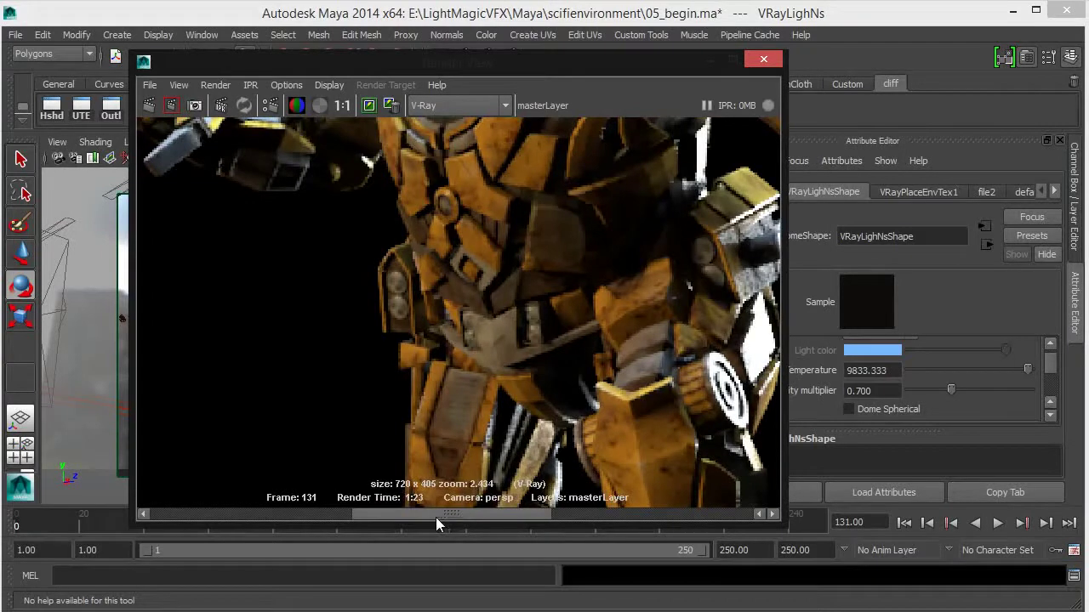
left_click_drag(481, 515, 647, 520)
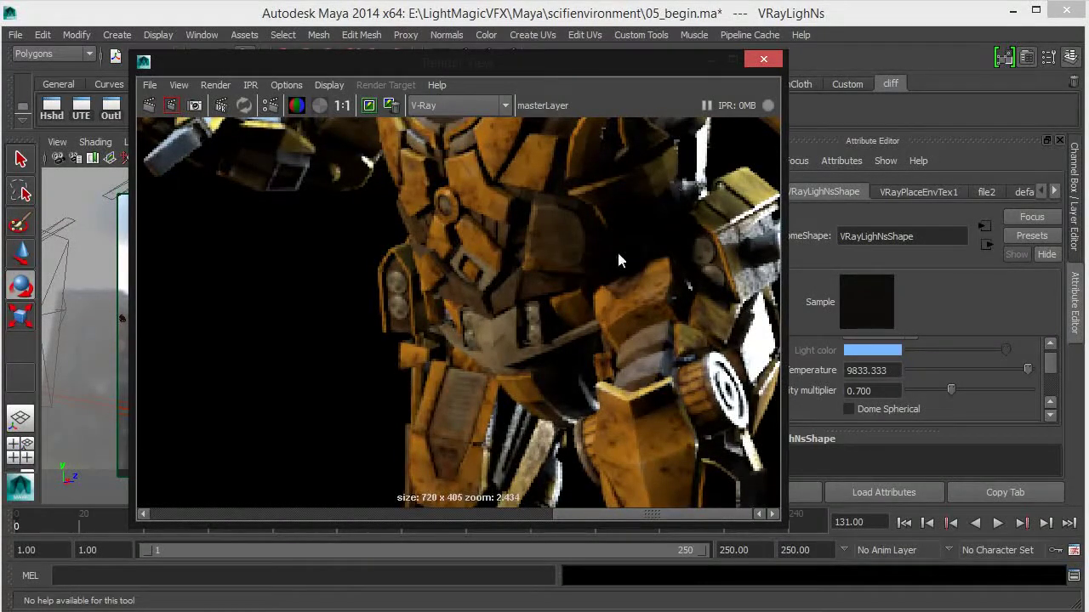
left_click_drag(672, 514, 529, 520)
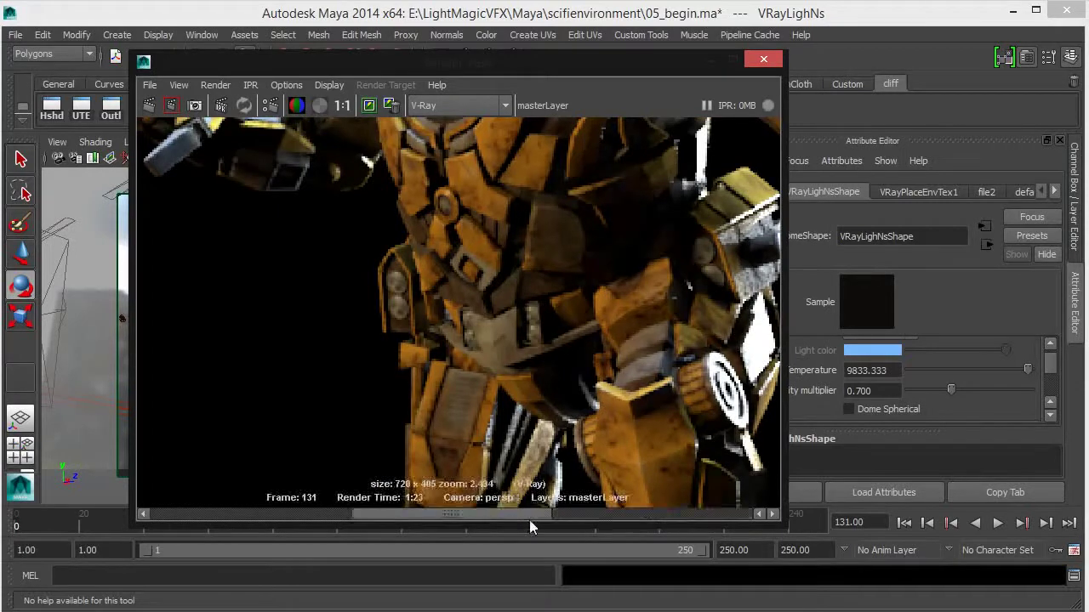
left_click_drag(406, 514, 207, 515)
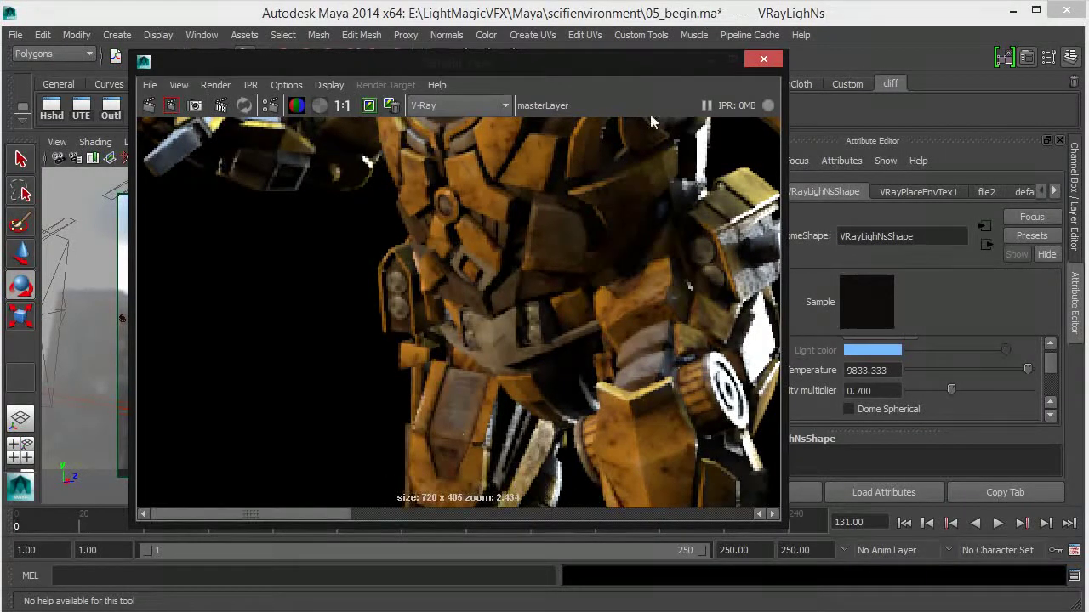
scroll(614, 247, "down", 3)
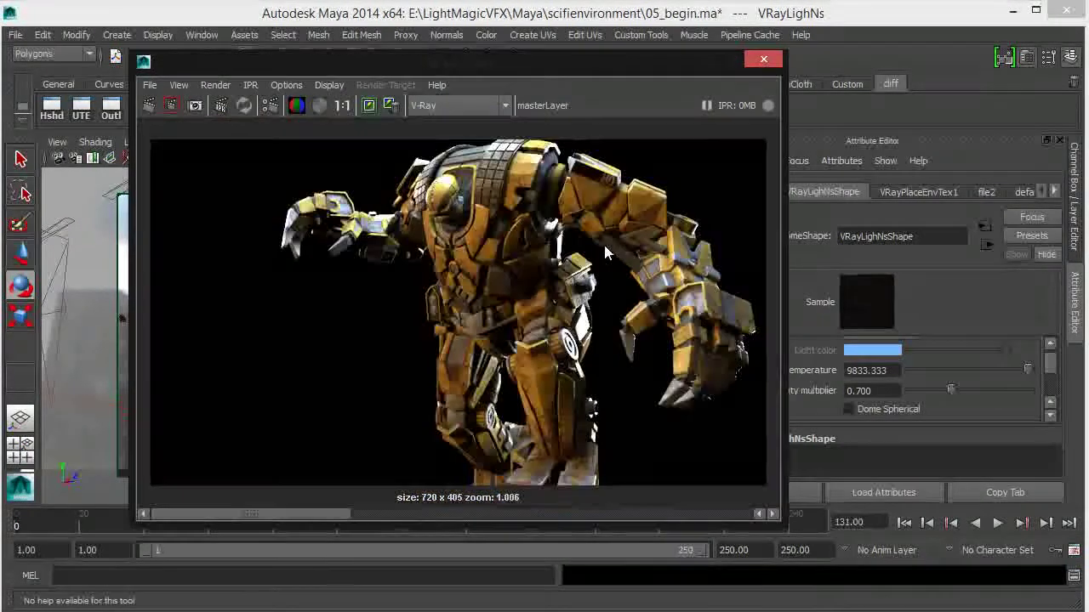
Step: Examine the robot's shadowed torso, arms and legs at several magnifications, checking them against the neighbouring stored render
scroll(626, 226, "up", 3)
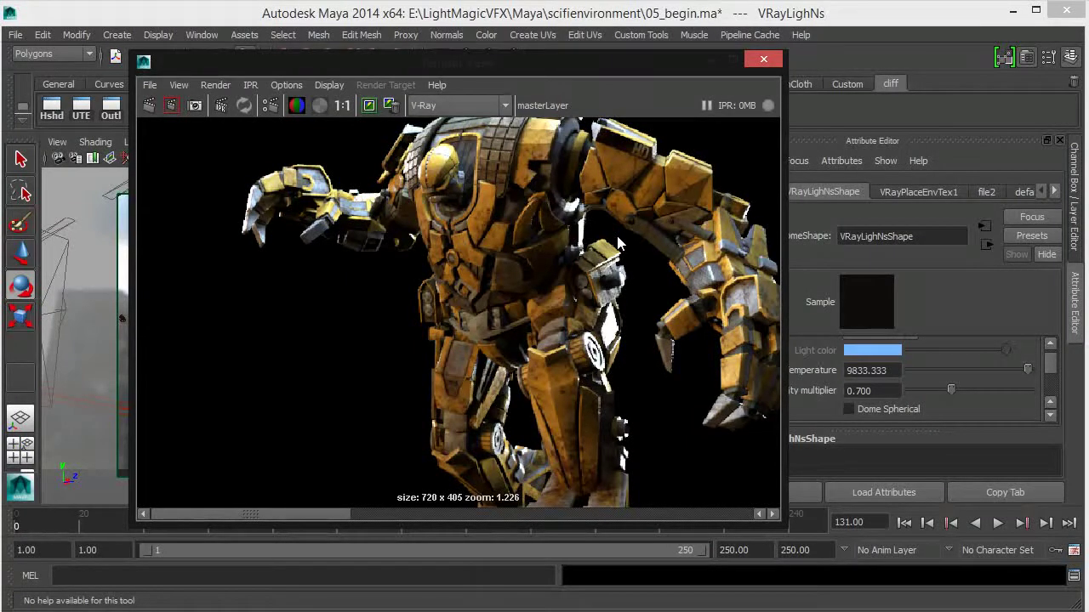
scroll(651, 226, "up", 1)
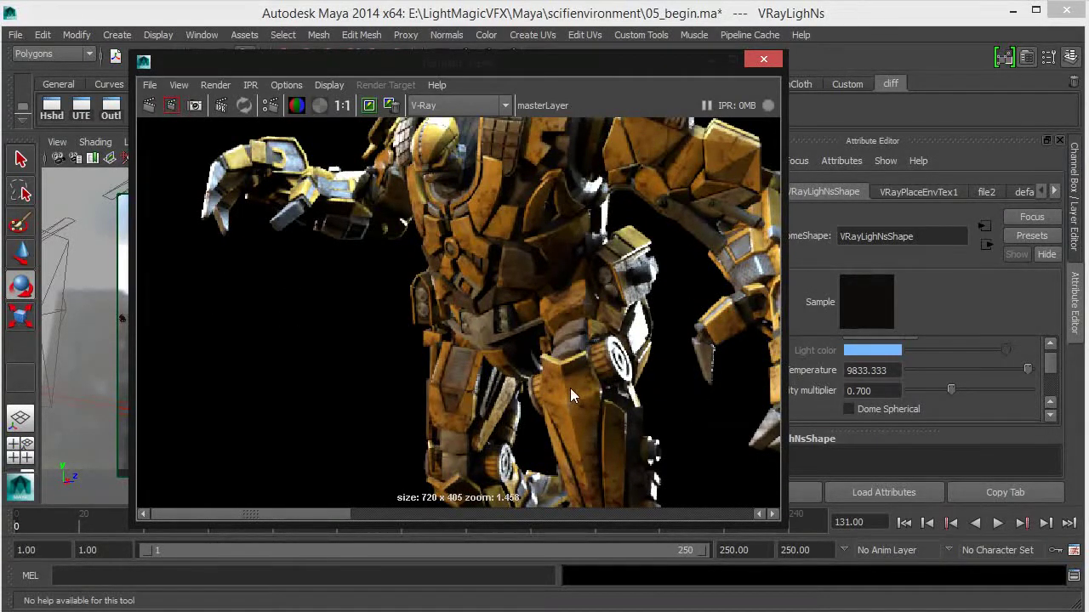
scroll(570, 388, "down", 1)
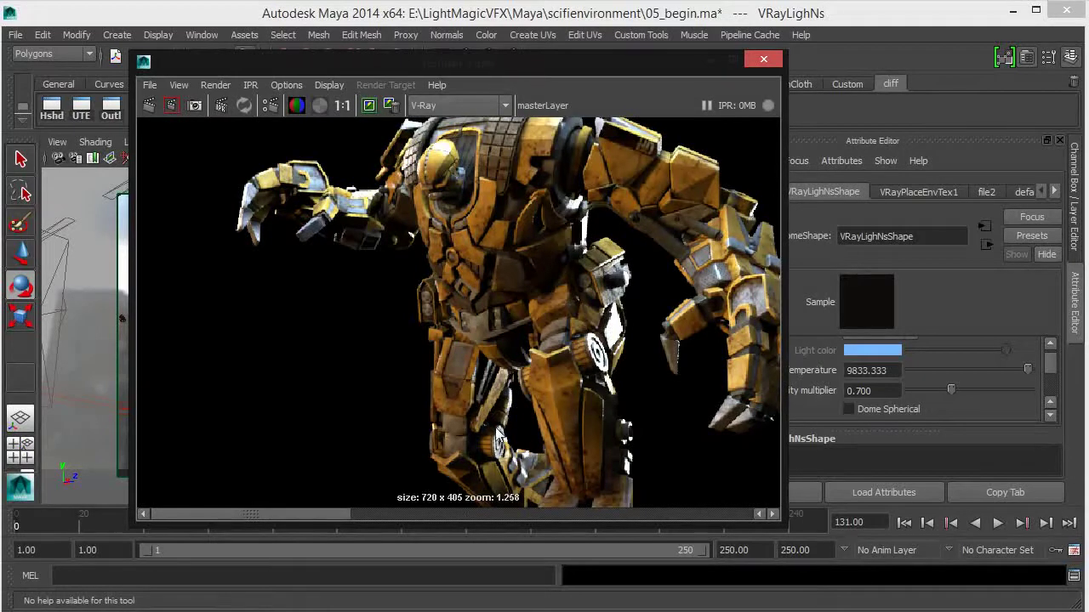
scroll(612, 417, "down", 1)
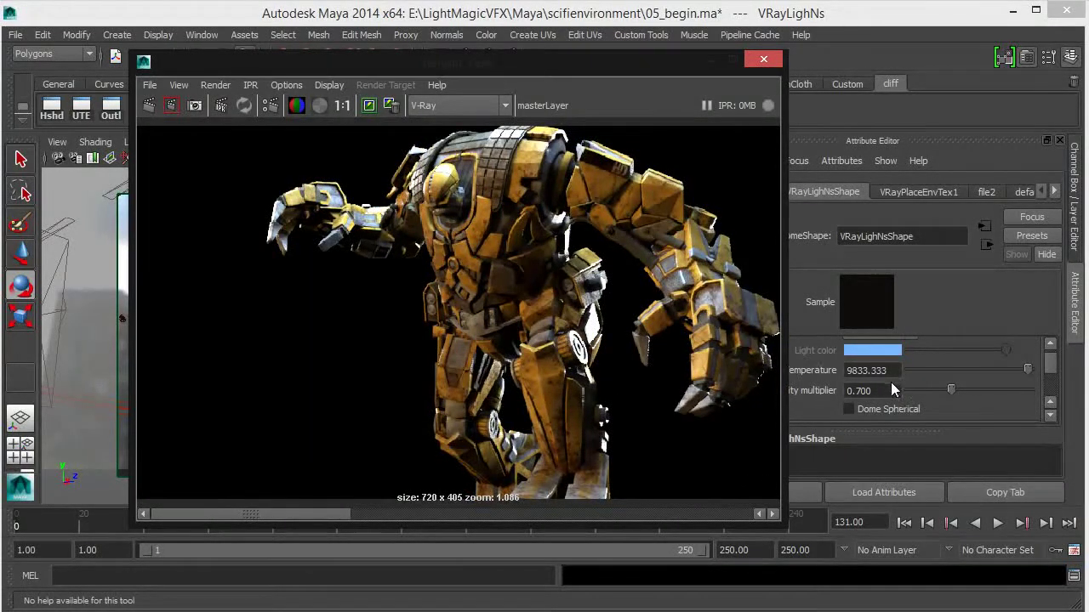
scroll(454, 307, "up", 1)
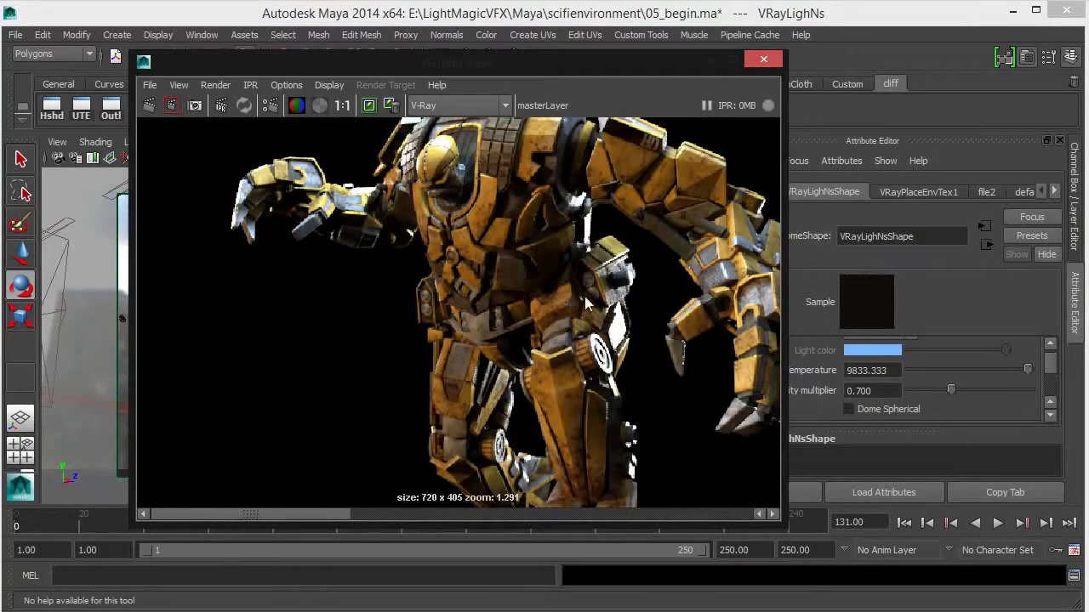
scroll(581, 302, "up", 3)
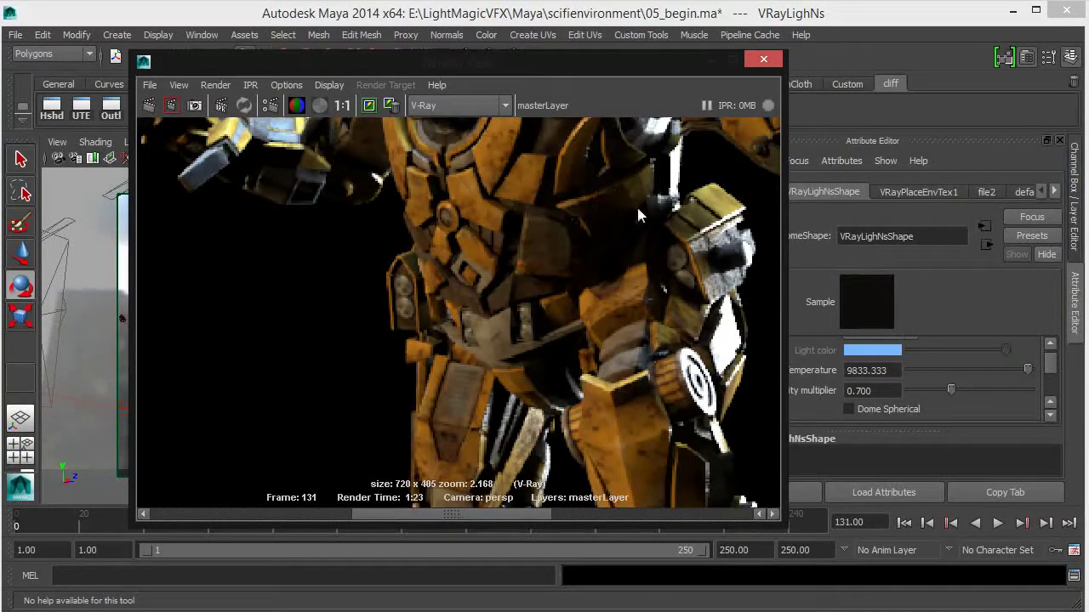
left_click_drag(515, 508, 340, 515)
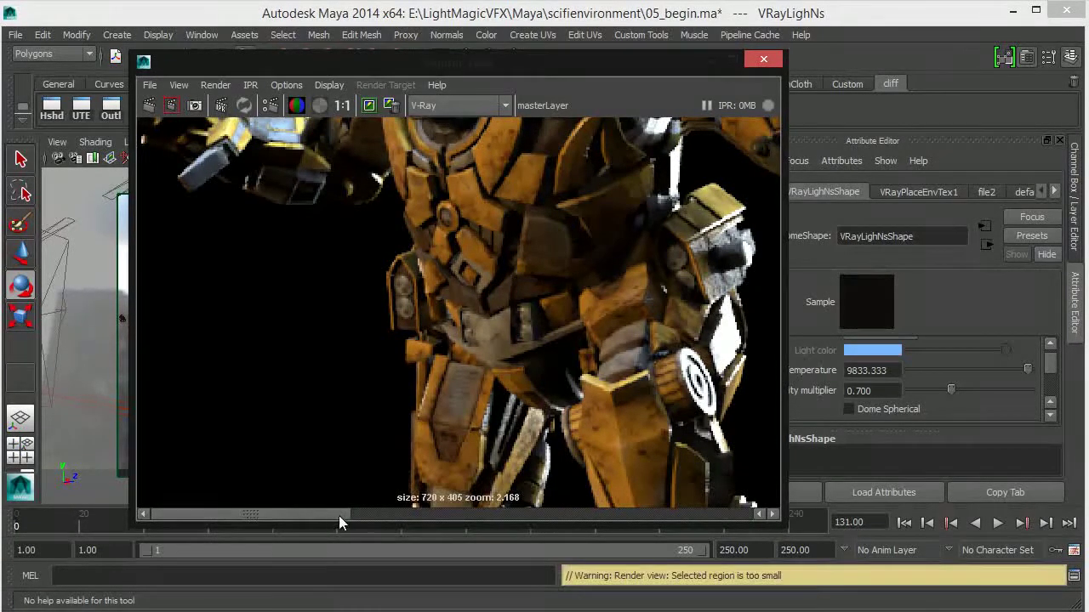
key("f")
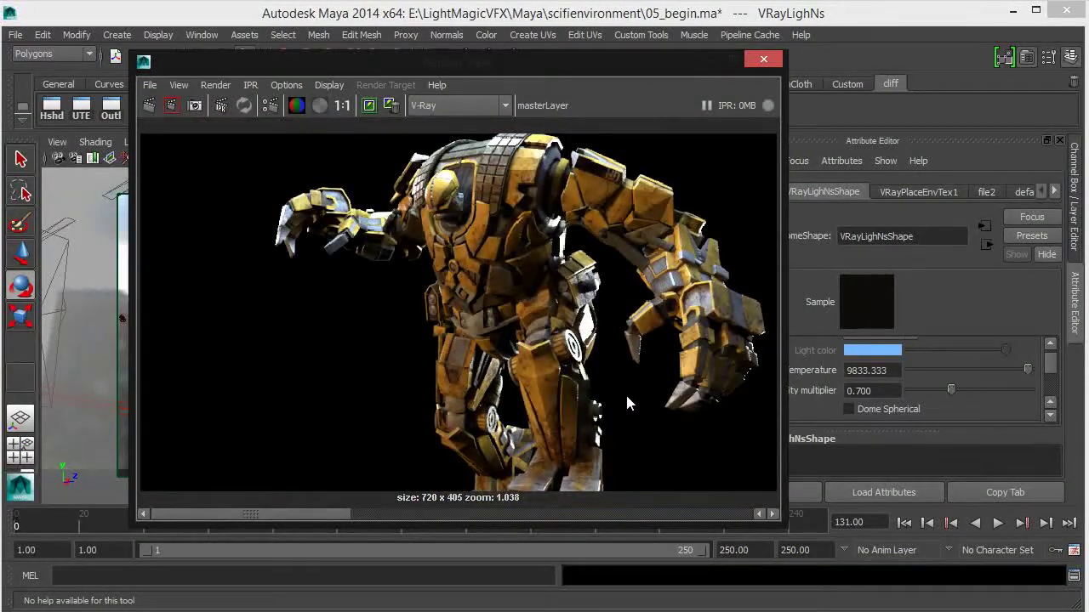
scroll(625, 392, "up", 1)
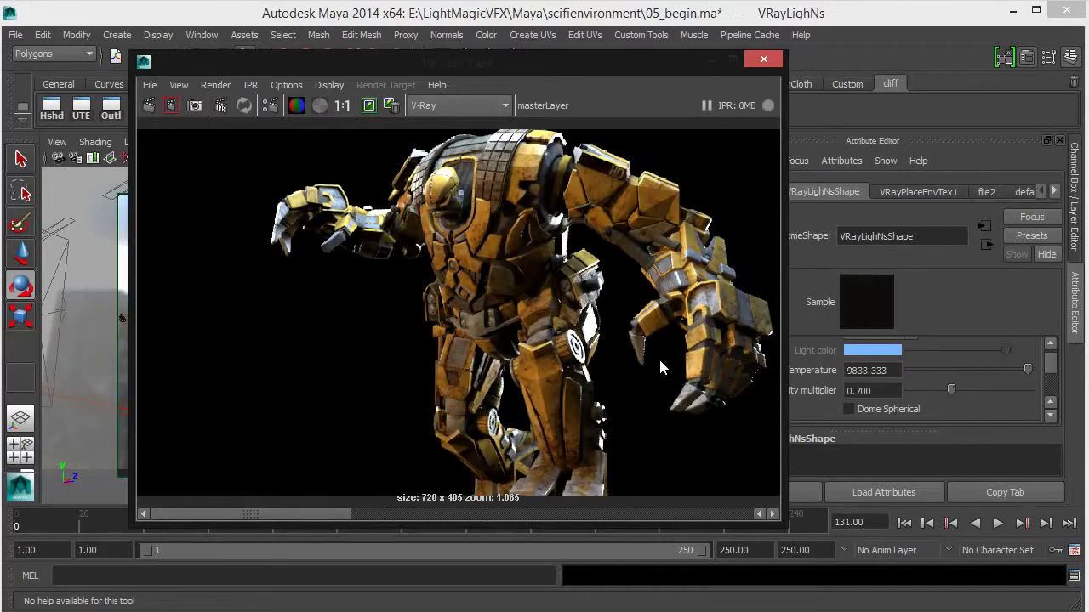
scroll(678, 193, "up", 1)
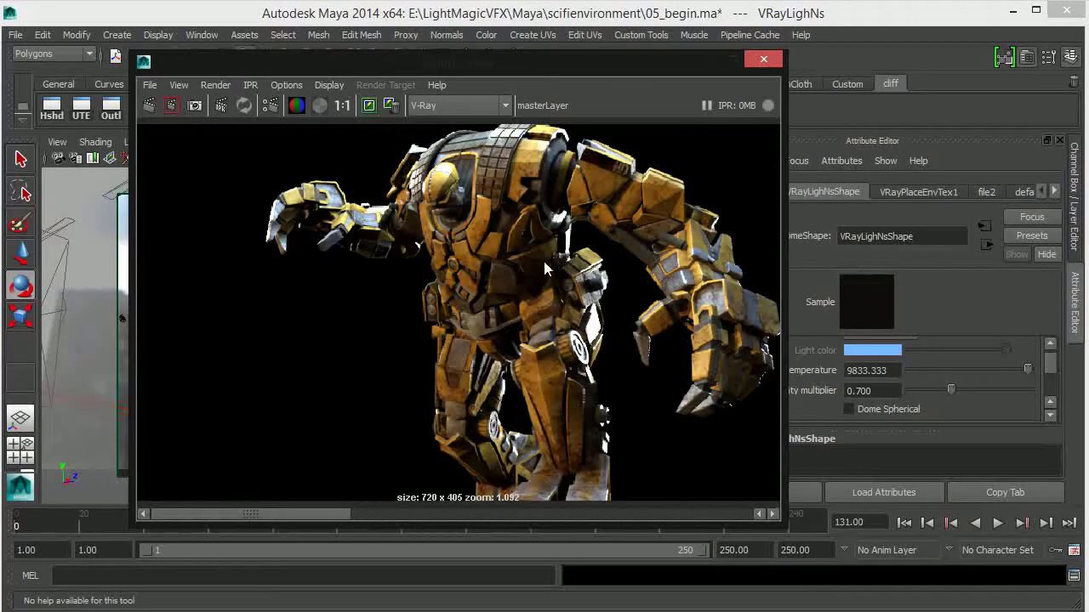
scroll(621, 260, "up", 2)
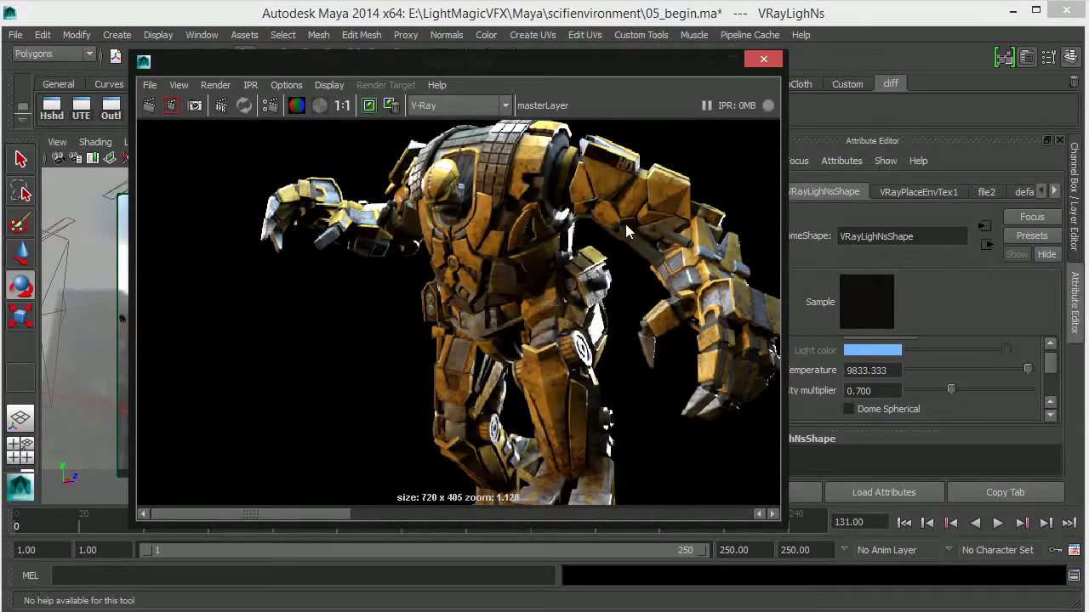
scroll(625, 223, "up", 2)
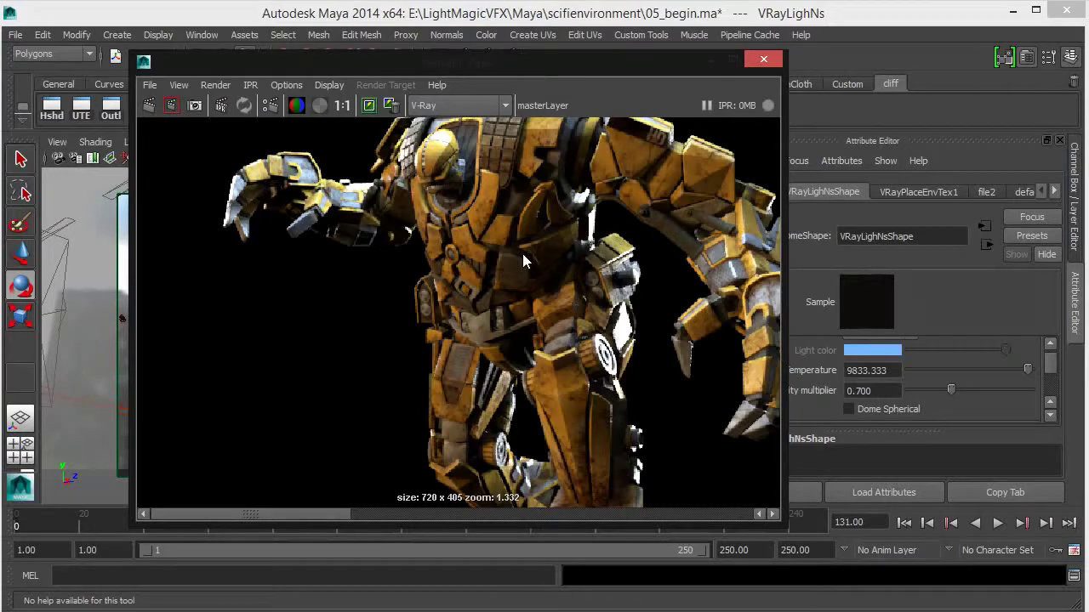
scroll(522, 253, "down", 2)
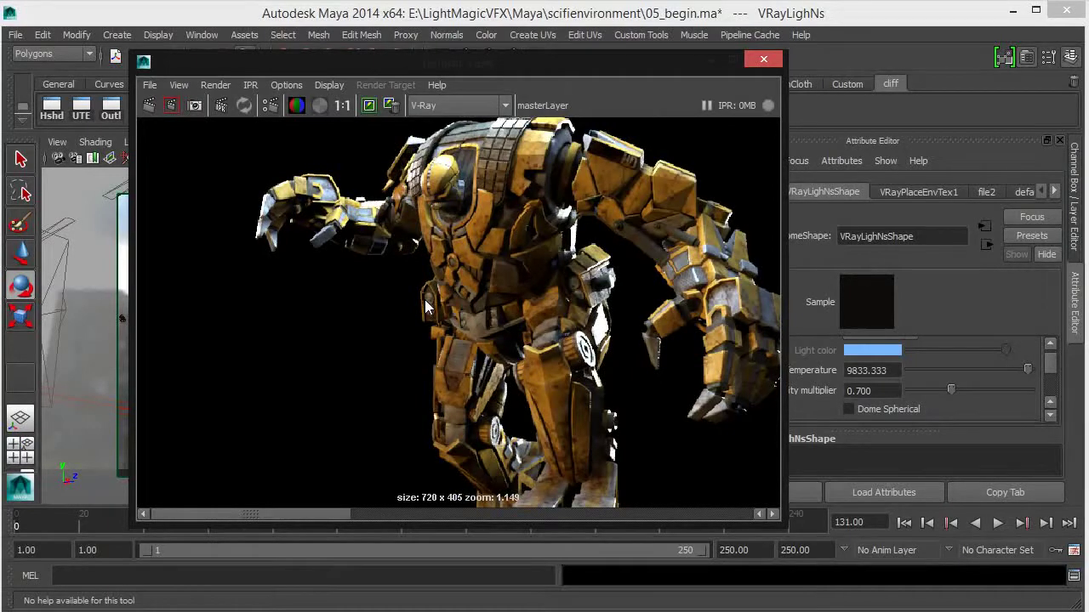
Step: Put away the Render View and enable GI in the V-Ray indirect illumination render settings
left_click(730, 61)
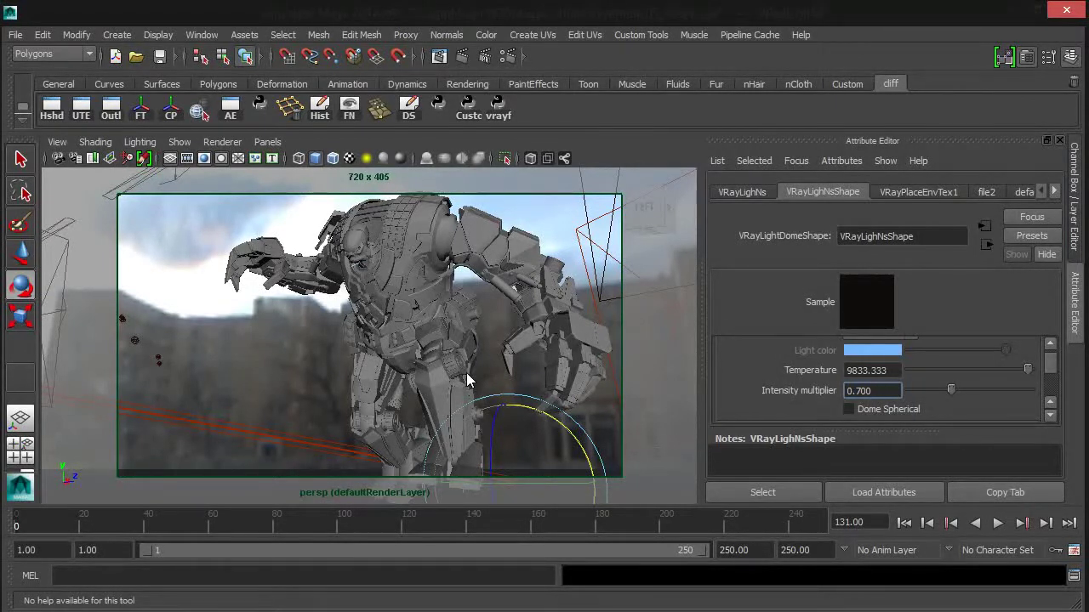
left_click(508, 56)
left_click(425, 161)
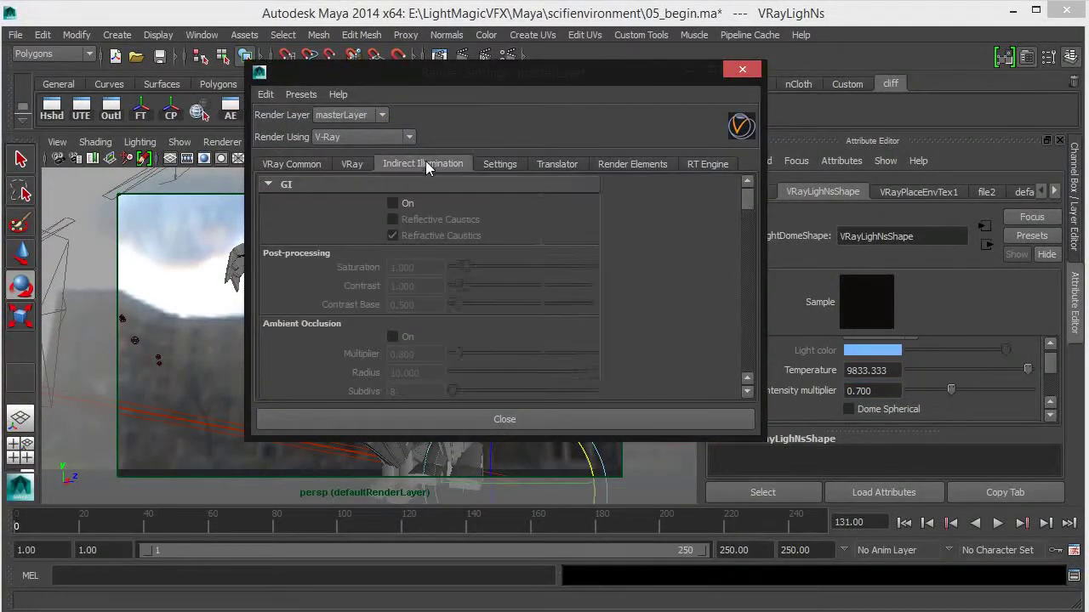
left_click(392, 204)
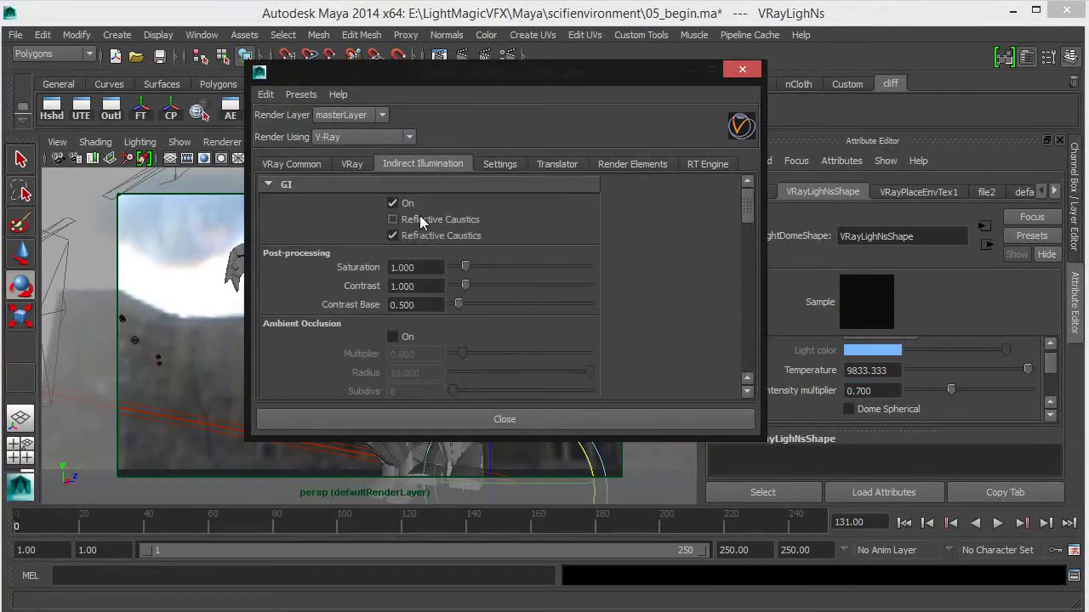
Step: Set the GI primary bounces engine to Brute force and the secondary bounces engine to Light cache
scroll(536, 304, "down", 3)
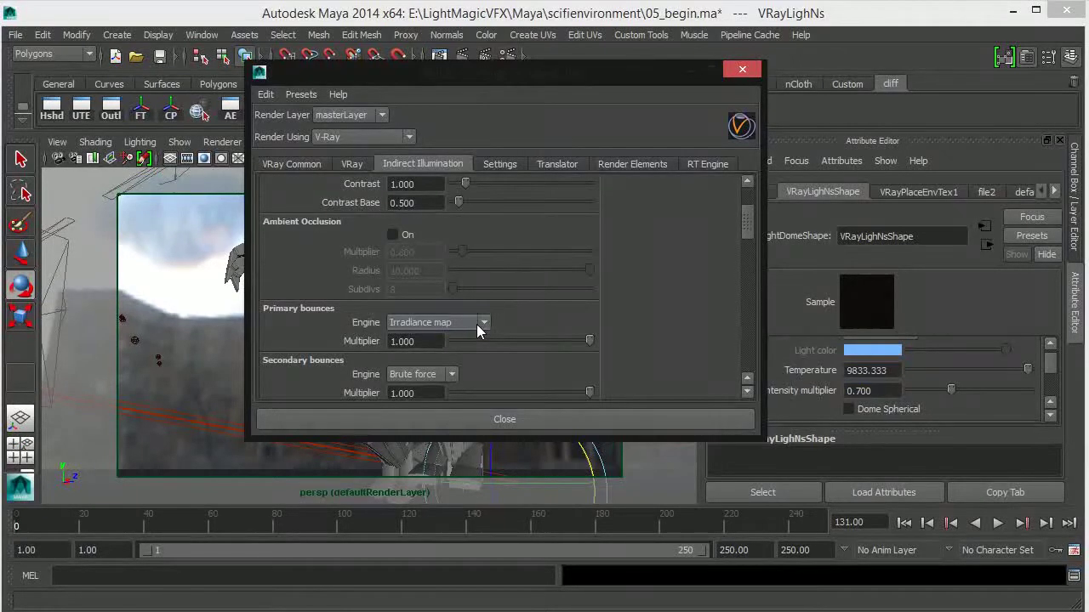
left_click(477, 324)
left_click(448, 358)
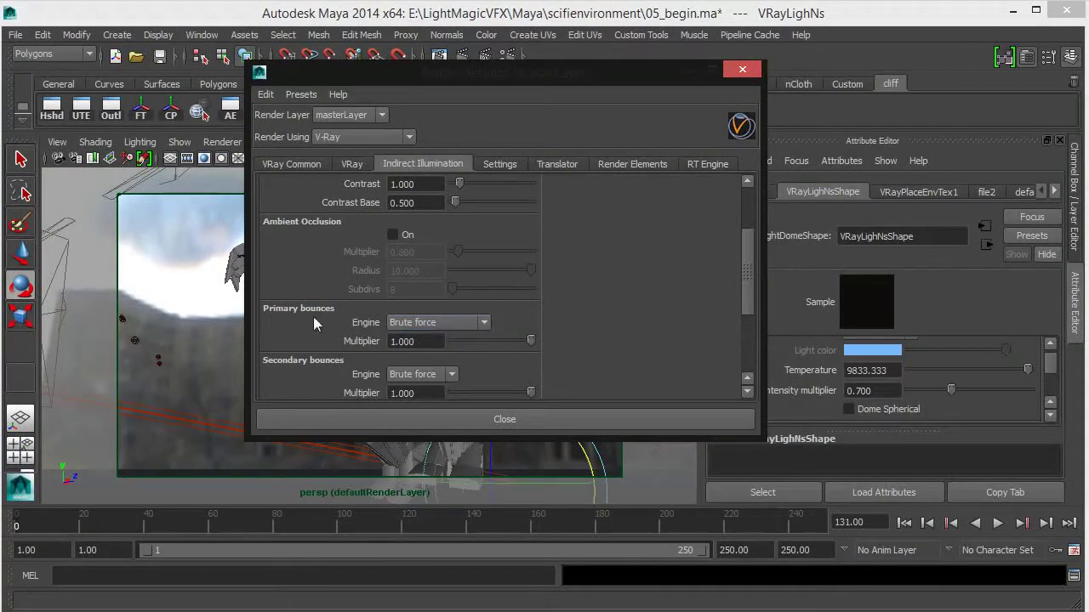
scroll(592, 323, "down", 3)
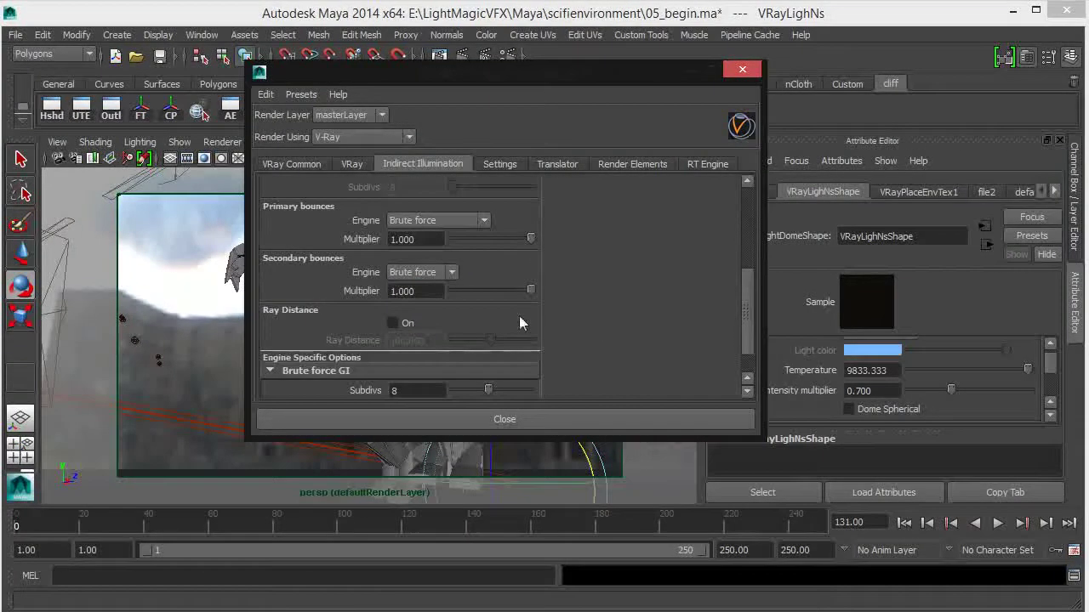
left_click(452, 274)
left_click(412, 321)
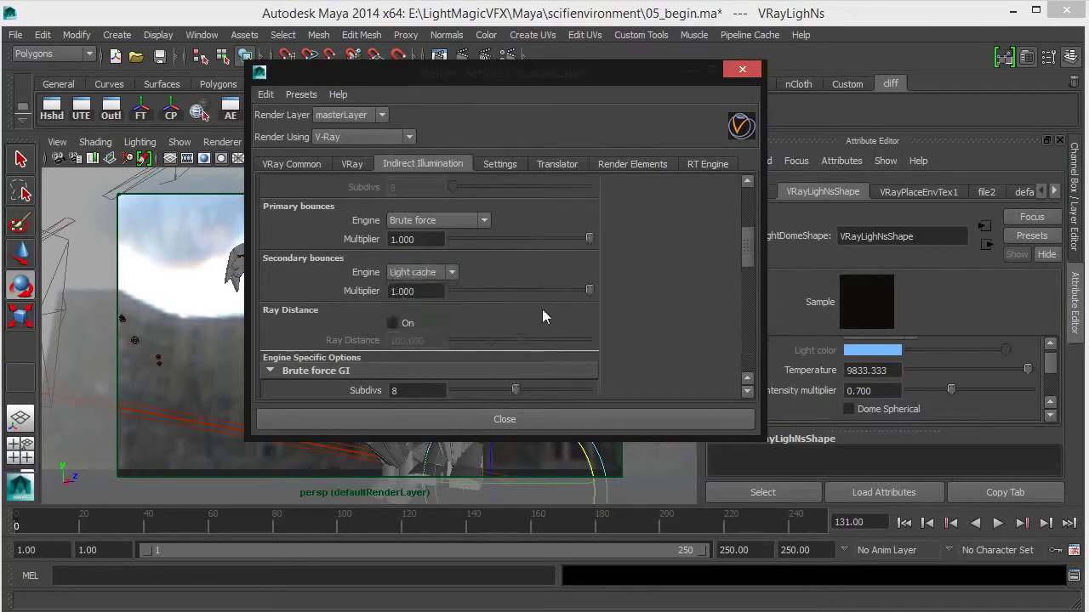
Step: Raise the Light cache Subdivs to 1633 and enable Use camera path
scroll(593, 281, "down", 10)
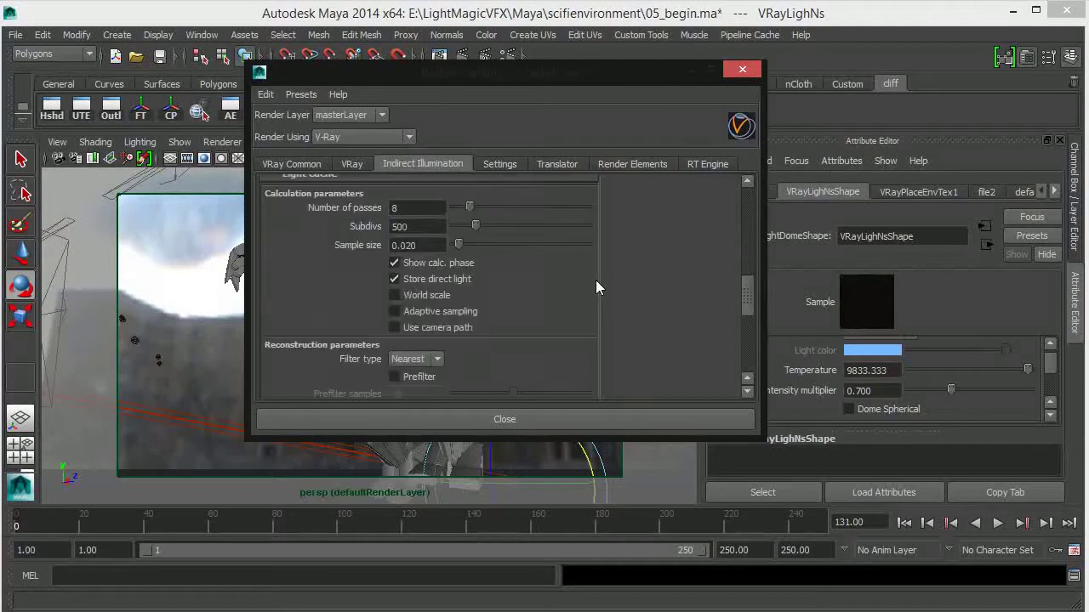
scroll(595, 281, "up", 3)
scroll(520, 298, "up", 2)
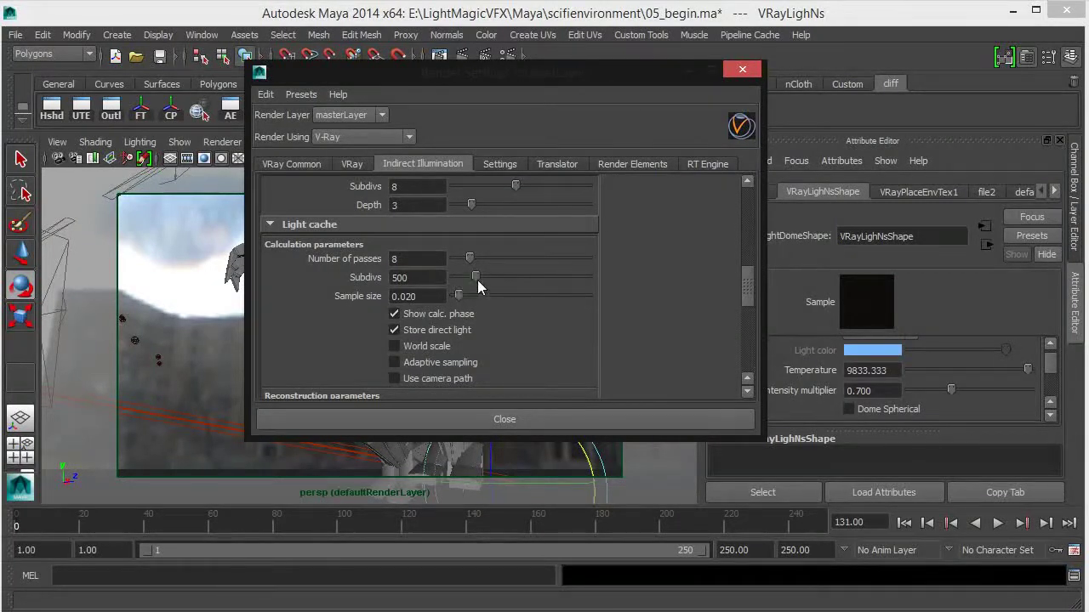
left_click_drag(478, 281, 527, 281)
scroll(520, 313, "down", 3)
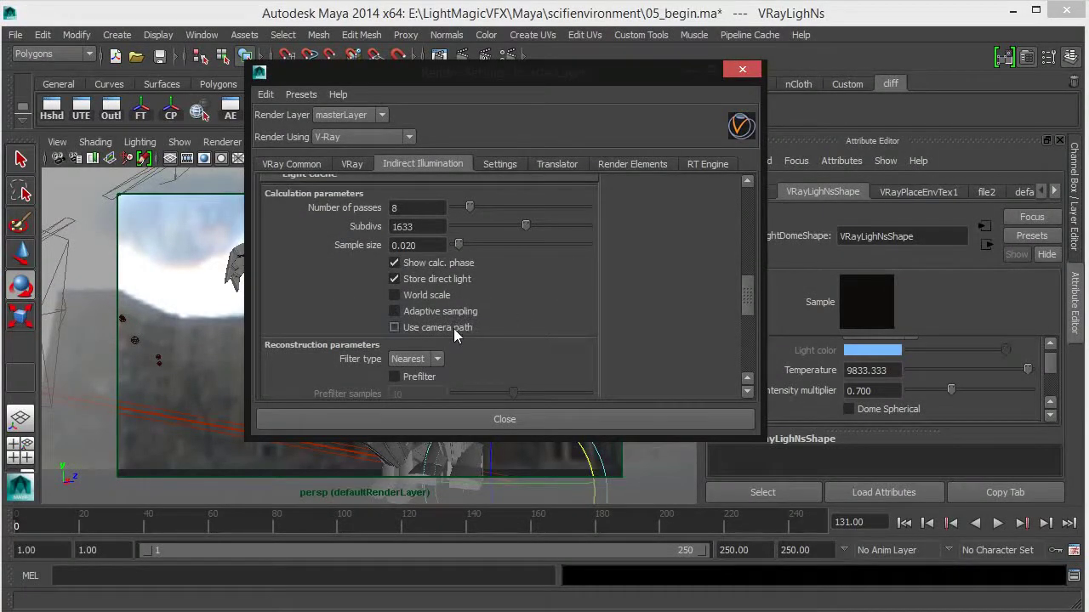
left_click(453, 328)
scroll(509, 299, "down", 3)
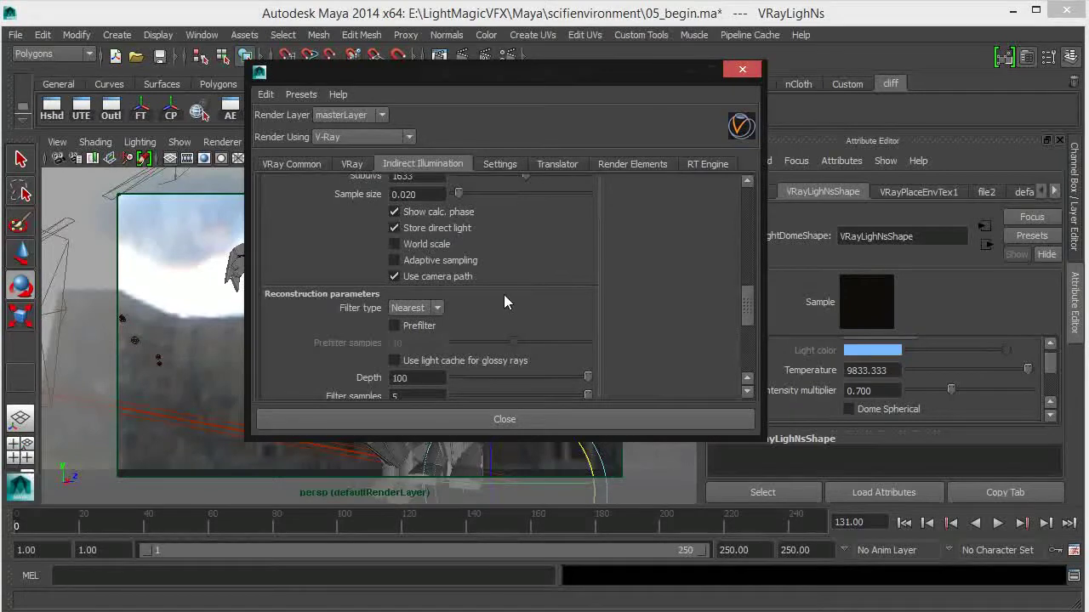
scroll(518, 312, "down", 2)
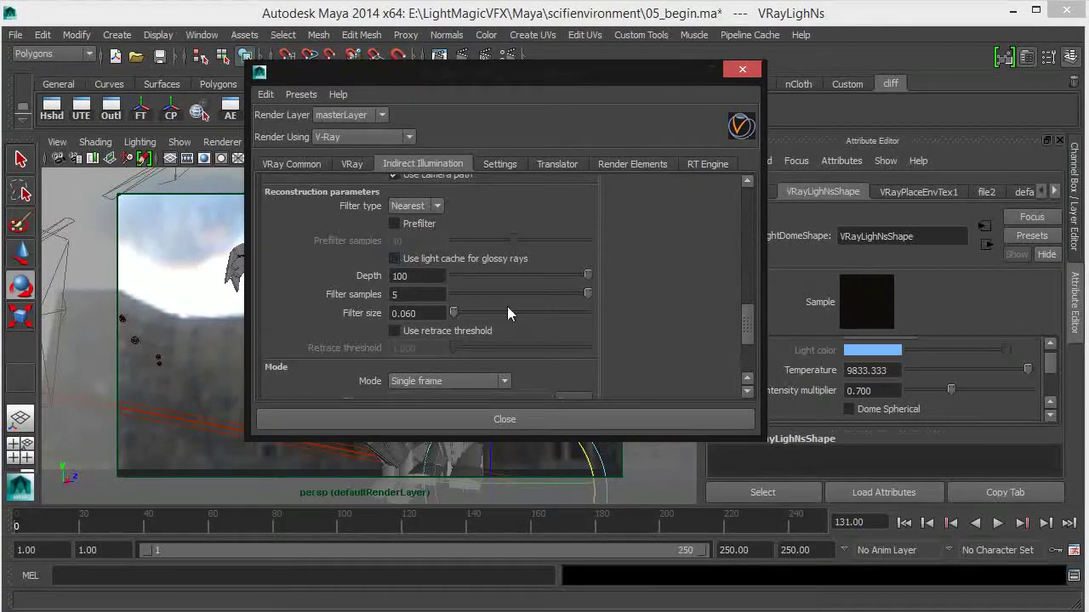
Step: Enable Use light cache for glossy rays and Use retrace threshold in the Light cache reconstruction parameters
left_click(438, 260)
scroll(511, 294, "down", 2)
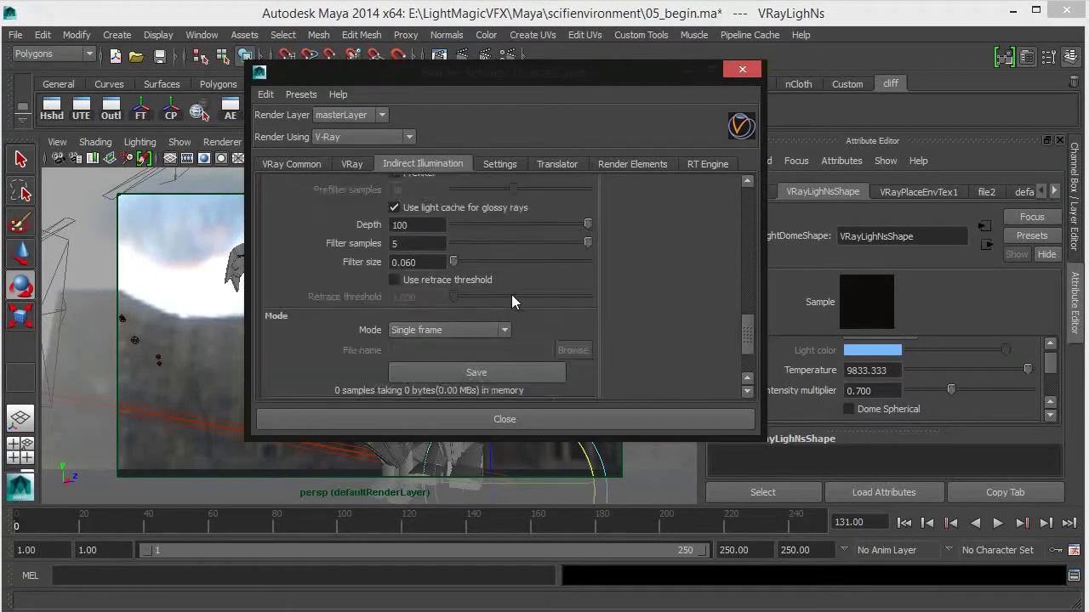
left_click(395, 279)
Step: Review the indirect illumination settings, from the GI post-processing values through the bounce engines to the Brute force and Light cache options
scroll(625, 314, "up", 10)
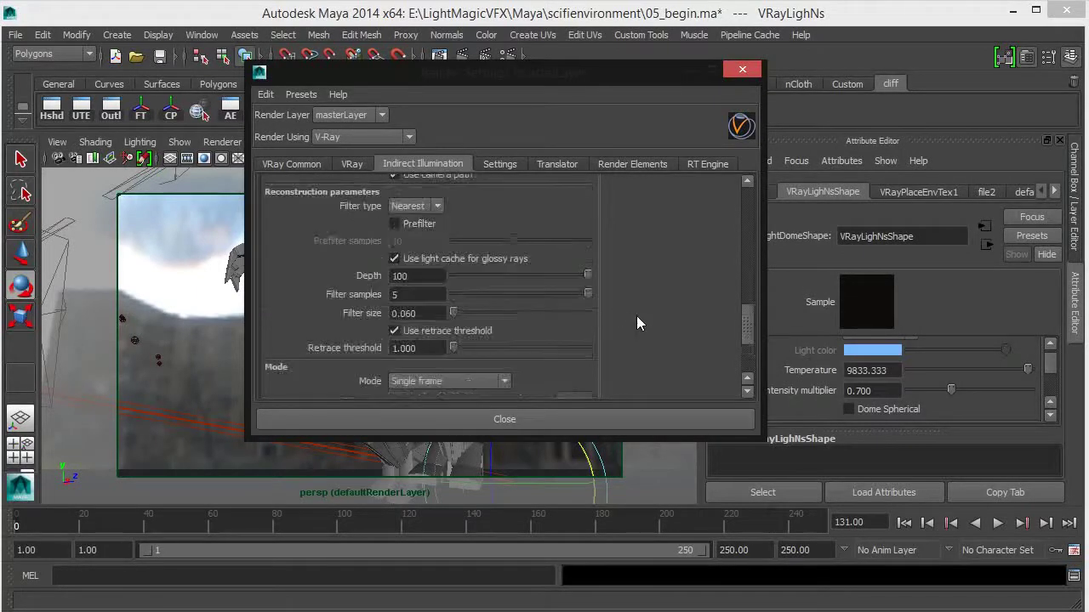
scroll(629, 304, "up", 5)
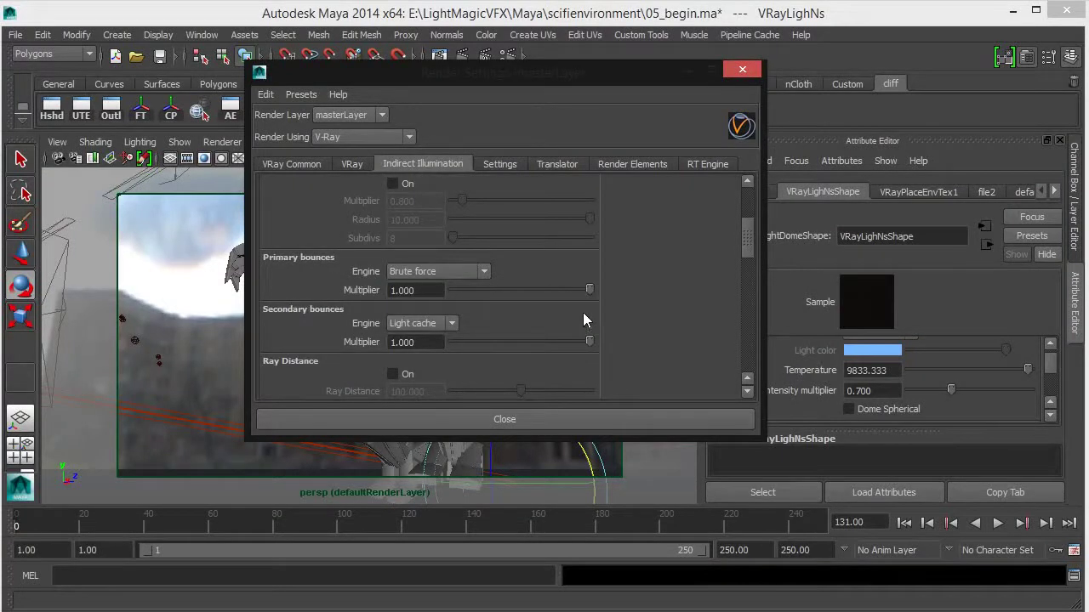
scroll(582, 313, "up", 3)
scroll(580, 313, "up", 1)
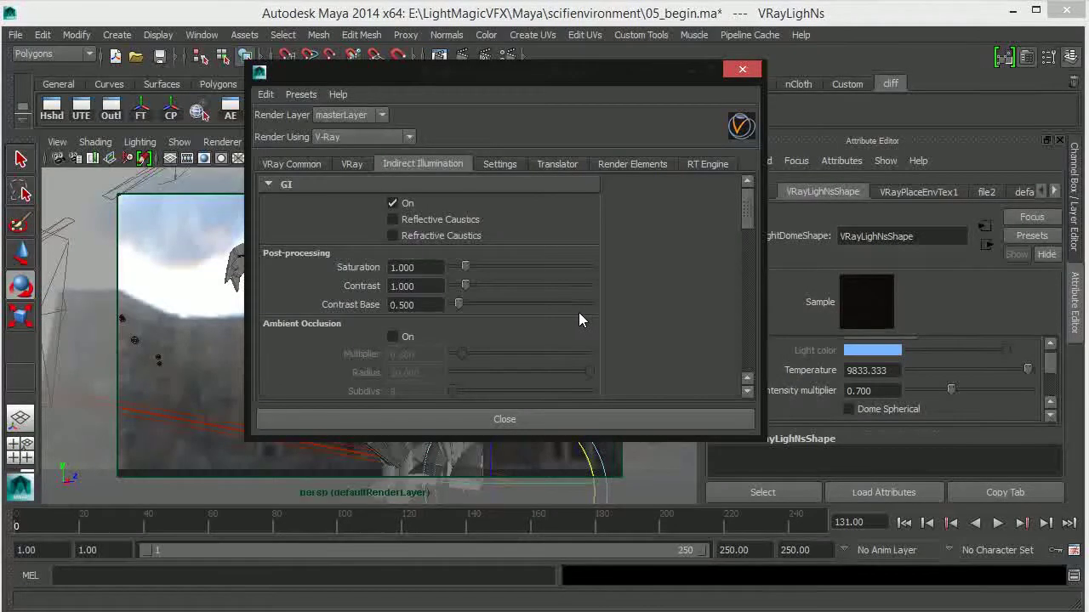
scroll(531, 321, "down", 2)
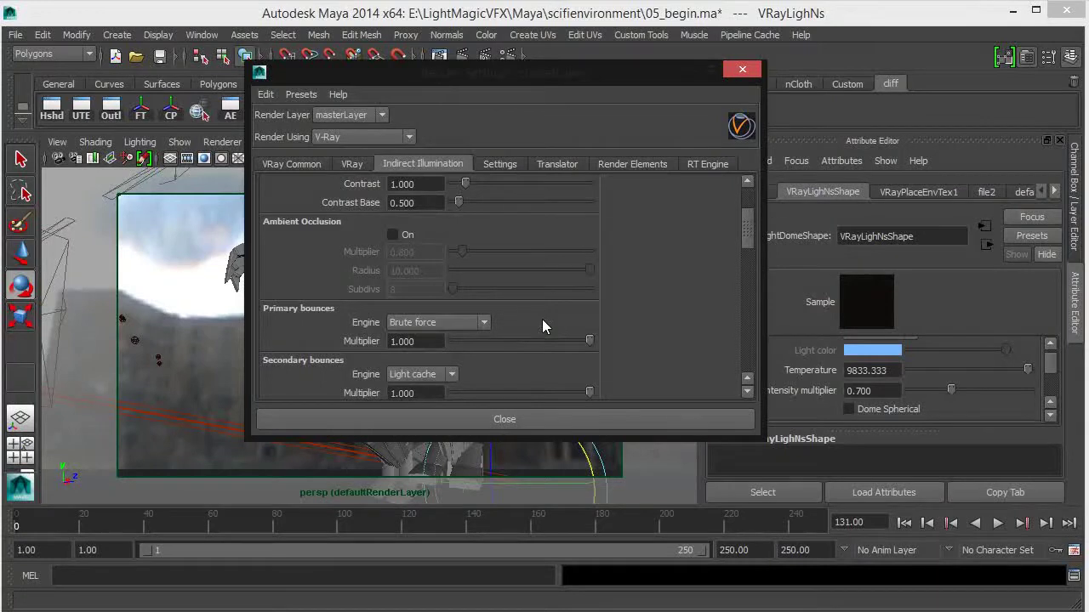
scroll(541, 319, "down", 1)
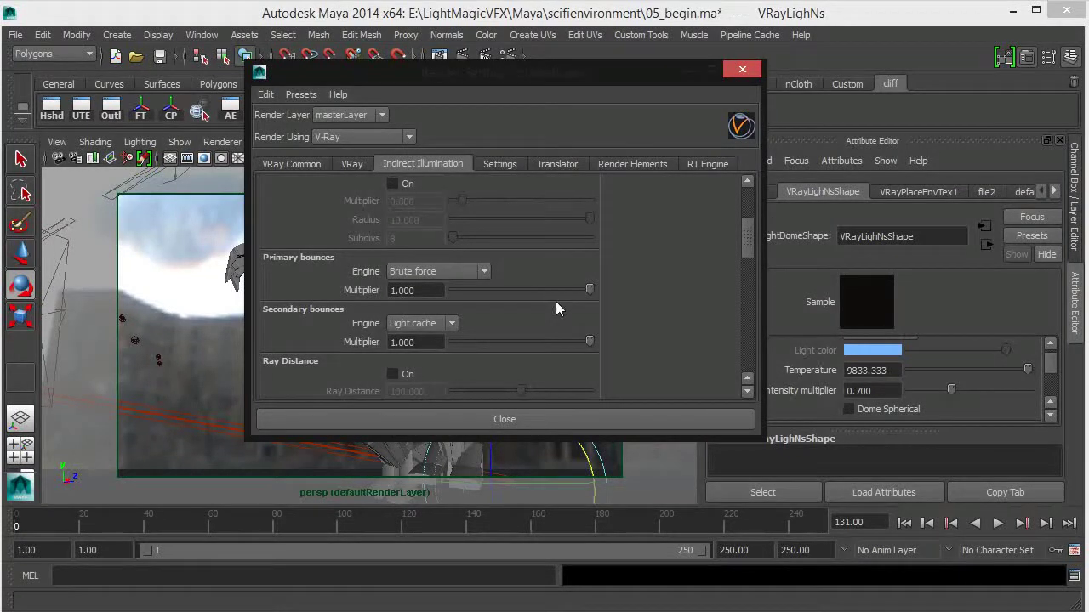
scroll(556, 301, "down", 1)
scroll(555, 299, "down", 2)
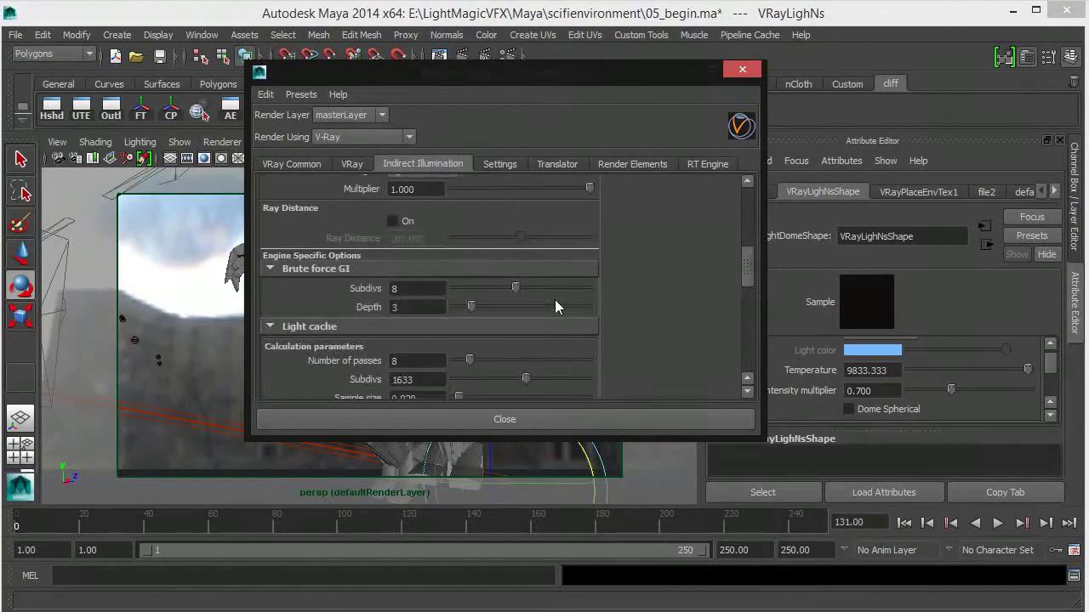
Step: Set the Dynamic memory limit in the V-Ray system raycaster parameters to 32000 MB
left_click(509, 164)
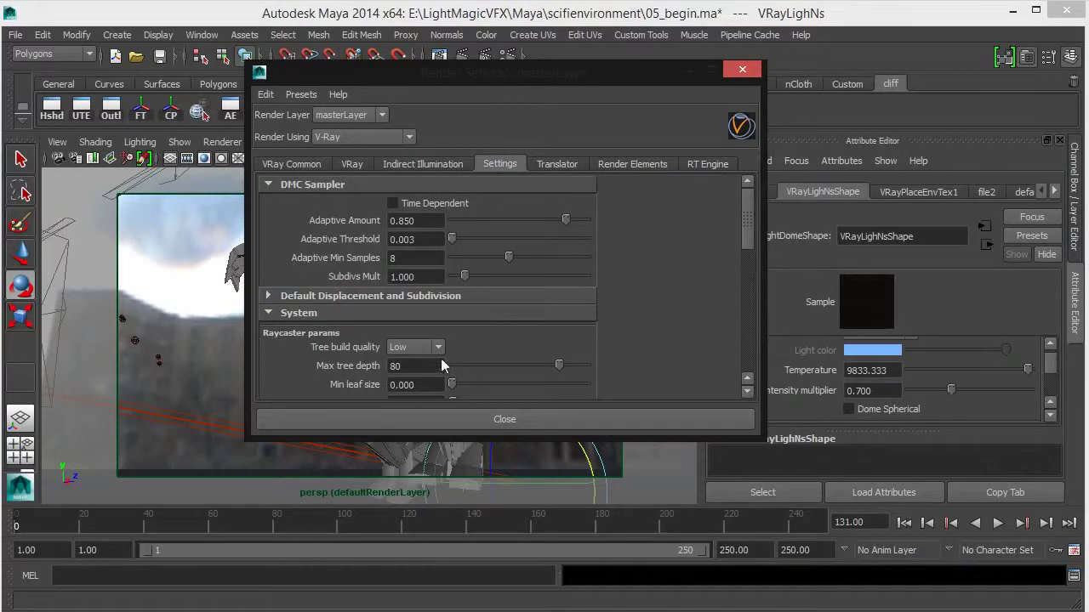
scroll(443, 349, "down", 2)
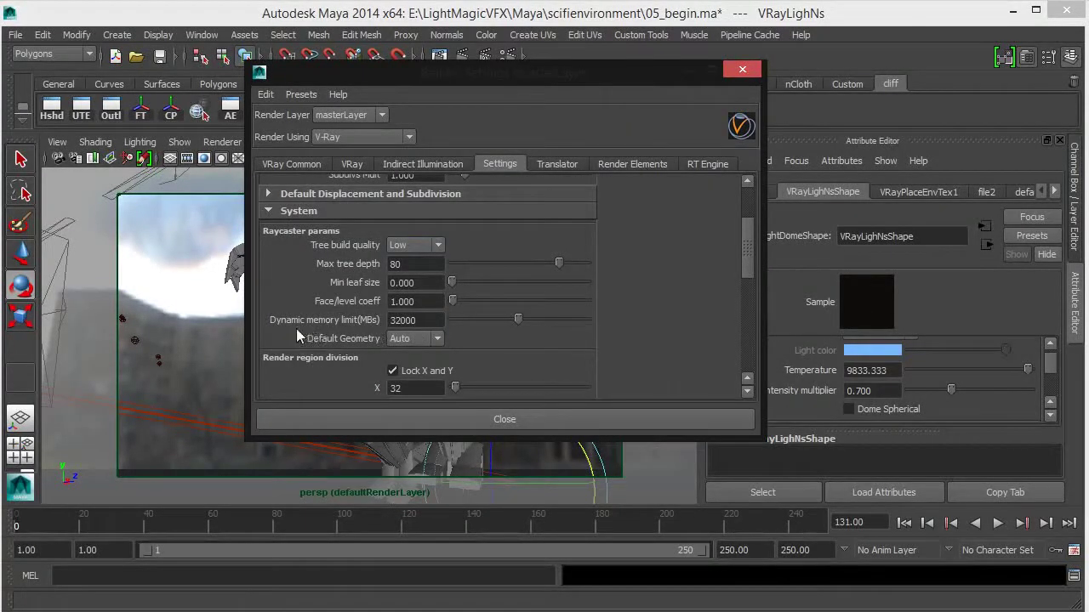
double_click(394, 317)
type("32000")
scroll(682, 292, "up", 5)
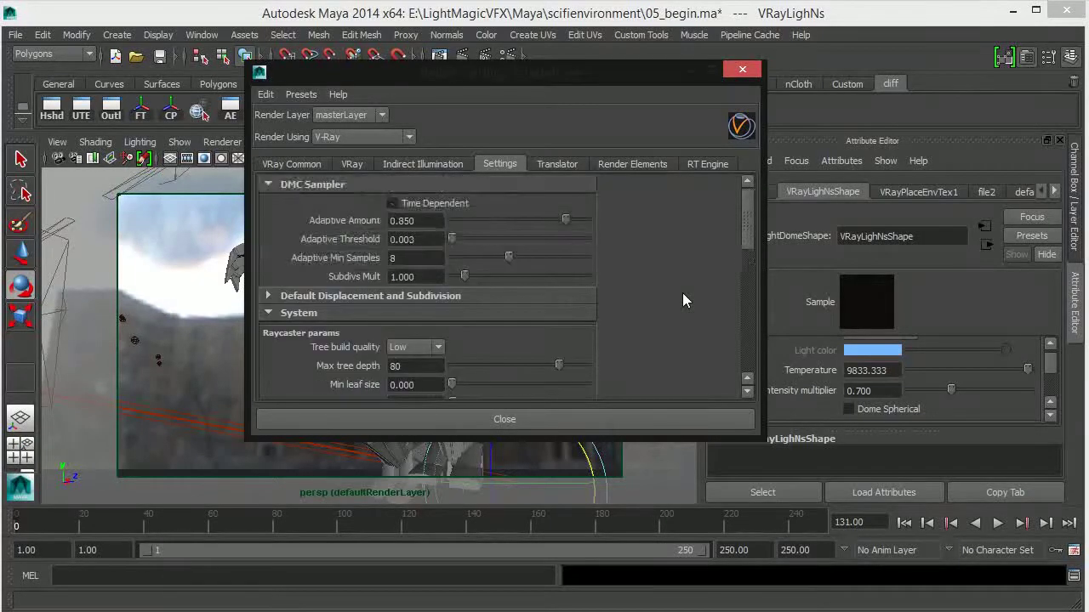
Step: Set the Brute force GI Subdivs to 24 in the indirect illumination settings
left_click(409, 162)
scroll(610, 252, "up", 5)
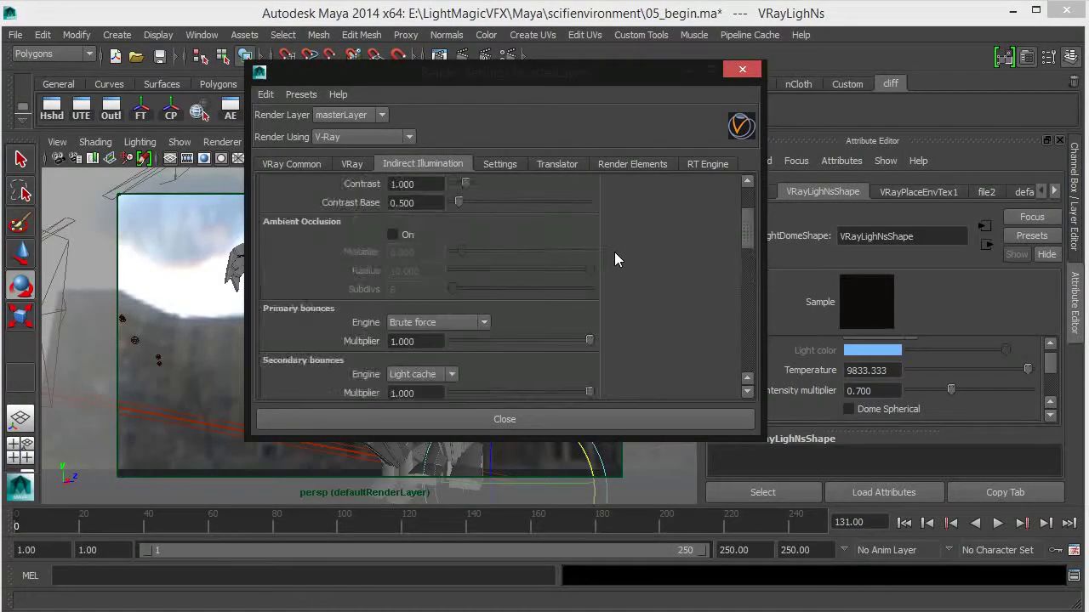
scroll(493, 245, "down", 2)
scroll(468, 284, "down", 5)
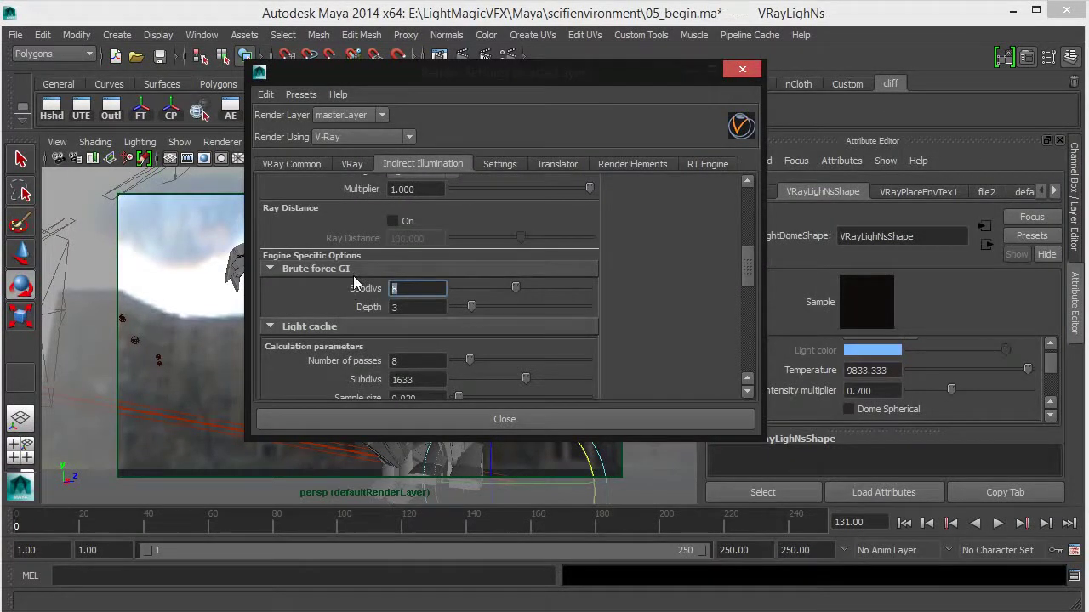
type("24")
key("Return")
scroll(565, 328, "down", 6)
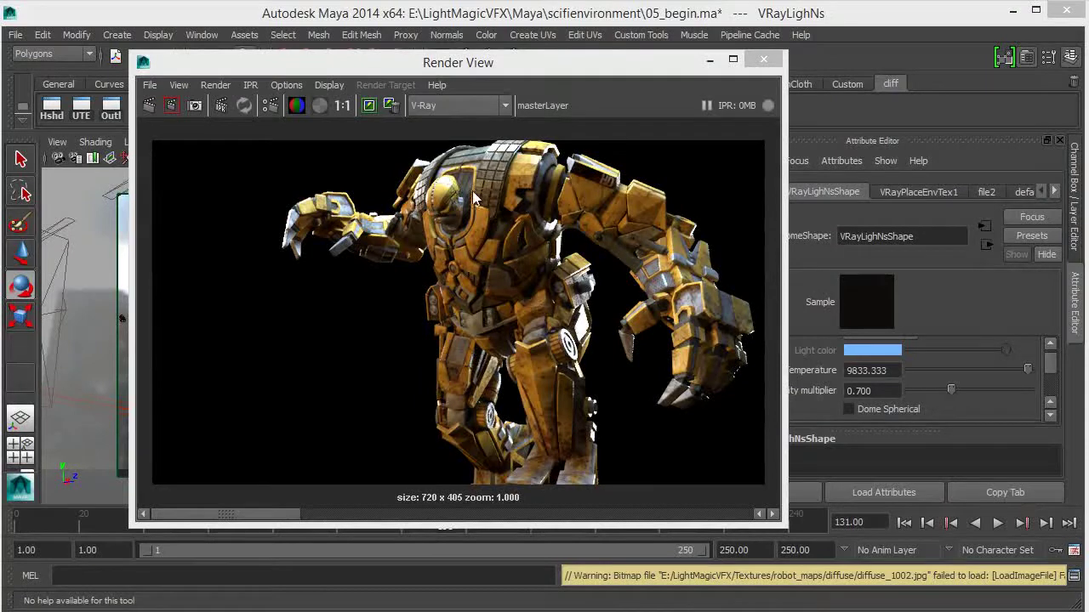
Step: Examine the new GI render of the robot at several magnifications and step back through the earlier stored renders
scroll(474, 196, "up", 1)
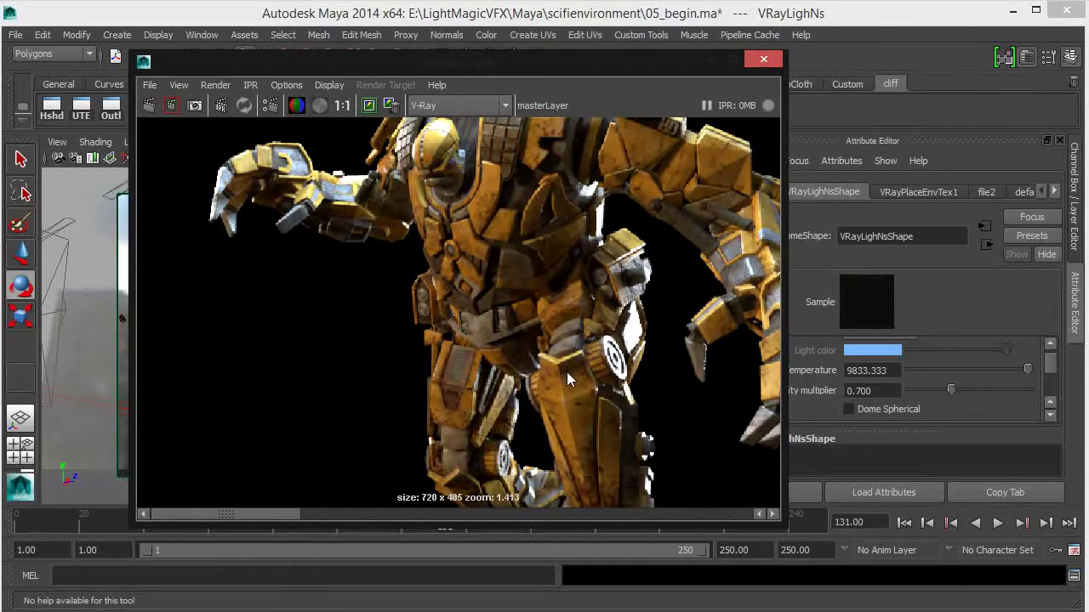
scroll(561, 349, "down", 1)
scroll(575, 272, "up", 1)
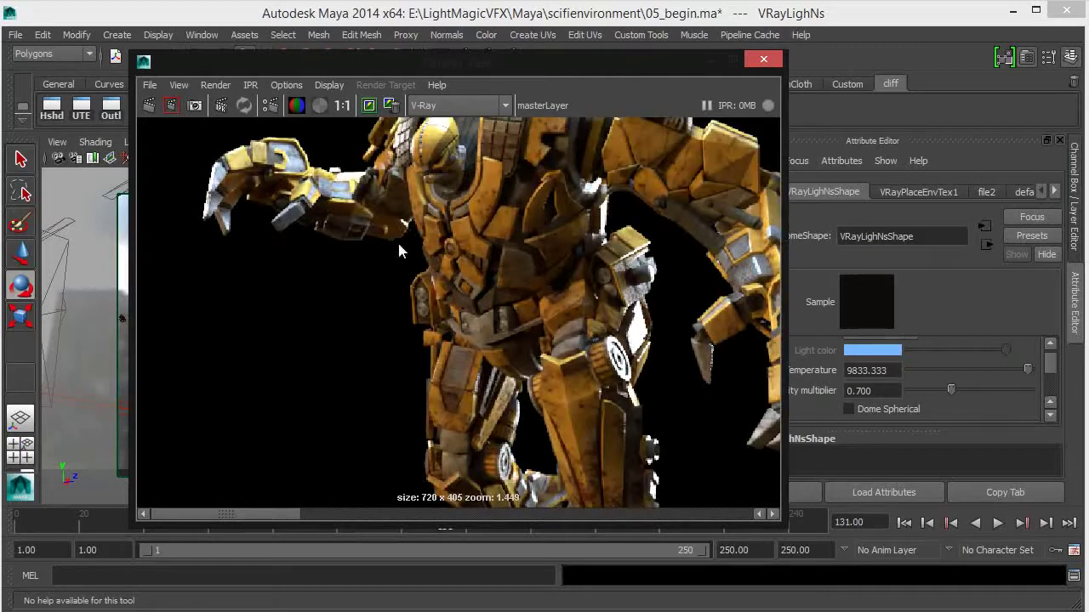
scroll(387, 217, "up", 1)
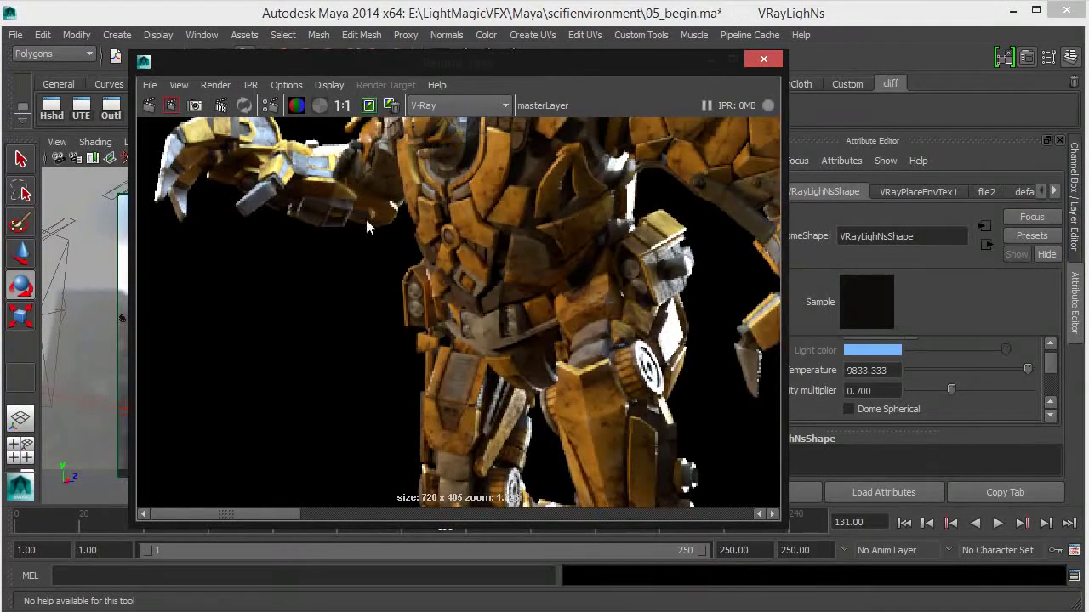
left_click_drag(280, 511, 758, 517)
scroll(580, 414, "down", 2)
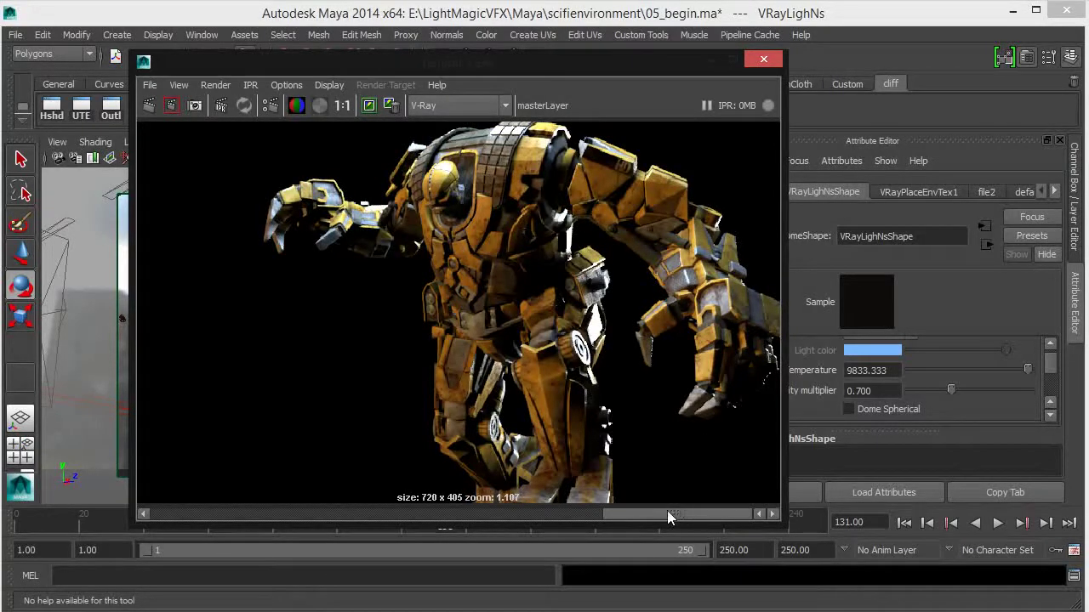
left_click_drag(680, 511, 583, 511)
scroll(620, 277, "up", 2)
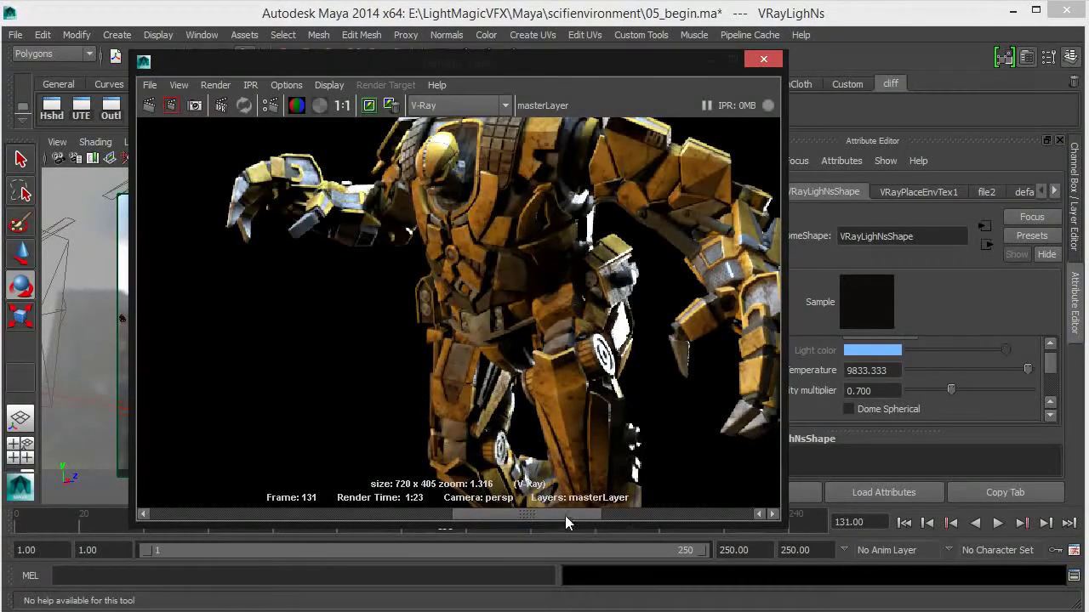
left_click_drag(565, 515, 470, 515)
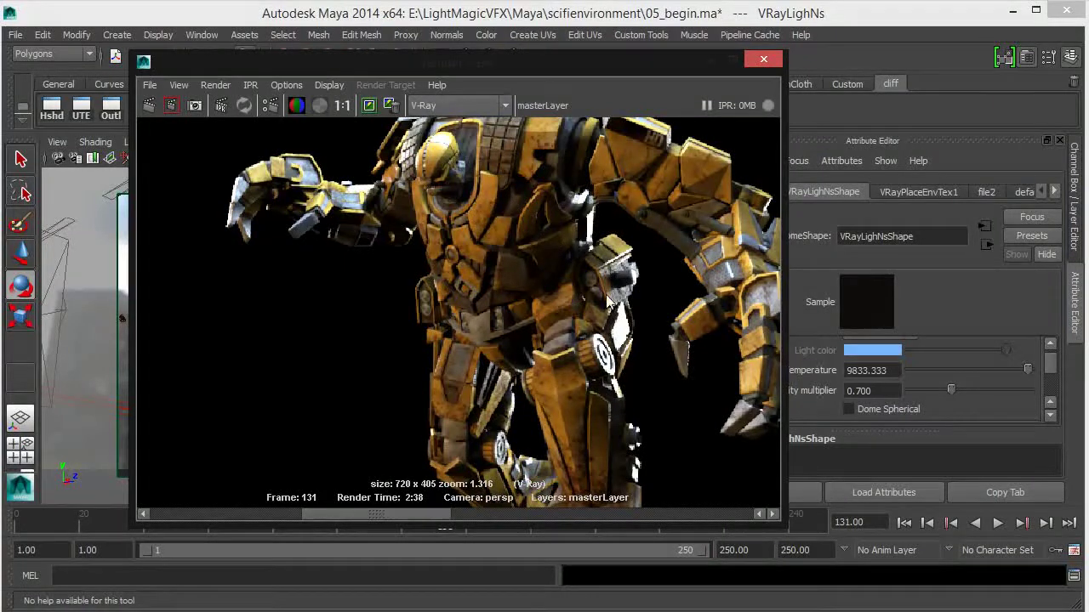
Step: Compare the underside of the outstretched forearm and the shadowed torso between the GI render and the neighbouring stored render
scroll(596, 223, "up", 1)
mouse_move(427, 516)
left_mouse_down()
mouse_move(508, 517)
mouse_move(427, 515)
left_mouse_up()
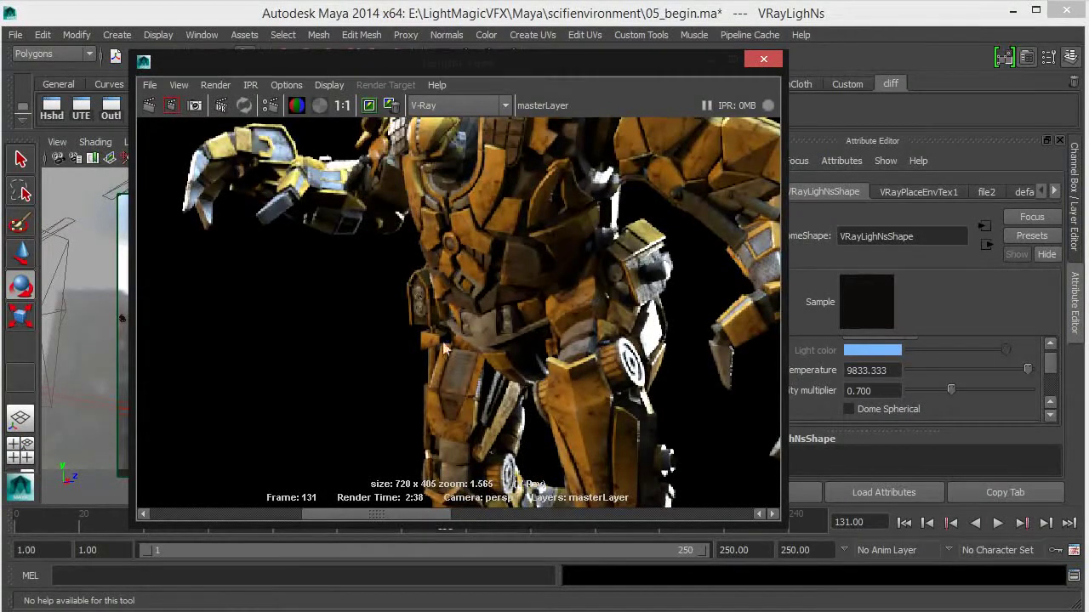
left_click_drag(377, 512, 230, 511)
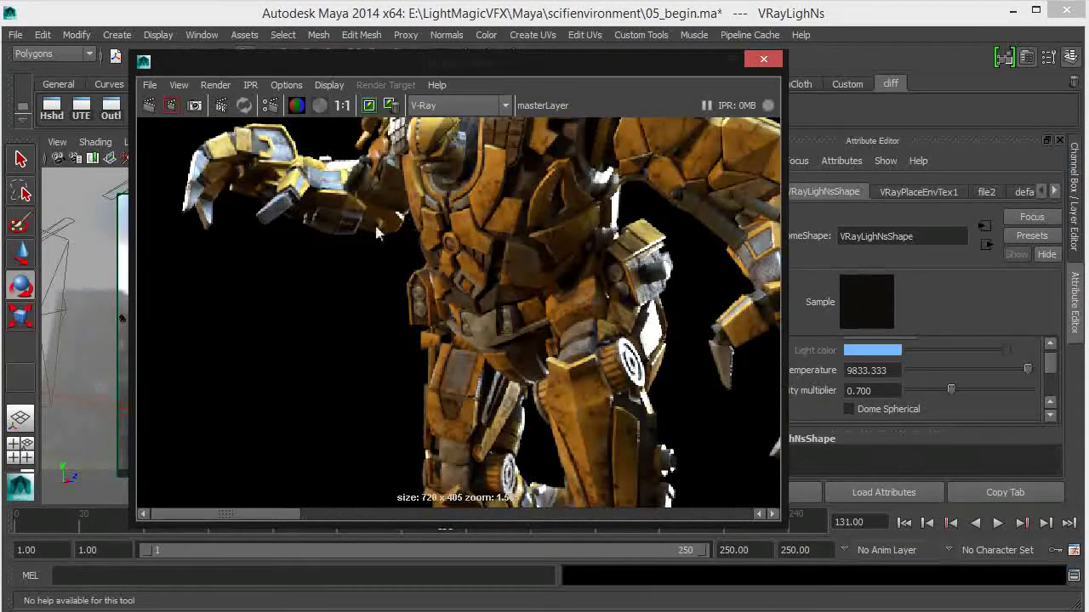
left_click(380, 514)
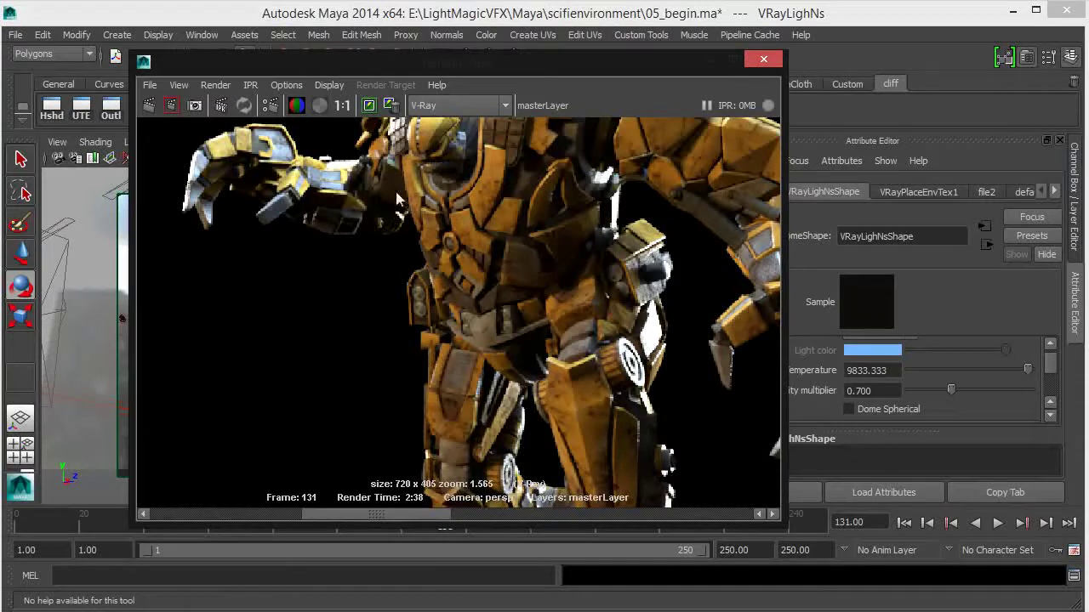
left_click_drag(408, 512, 257, 512)
left_click_drag(405, 513, 251, 514)
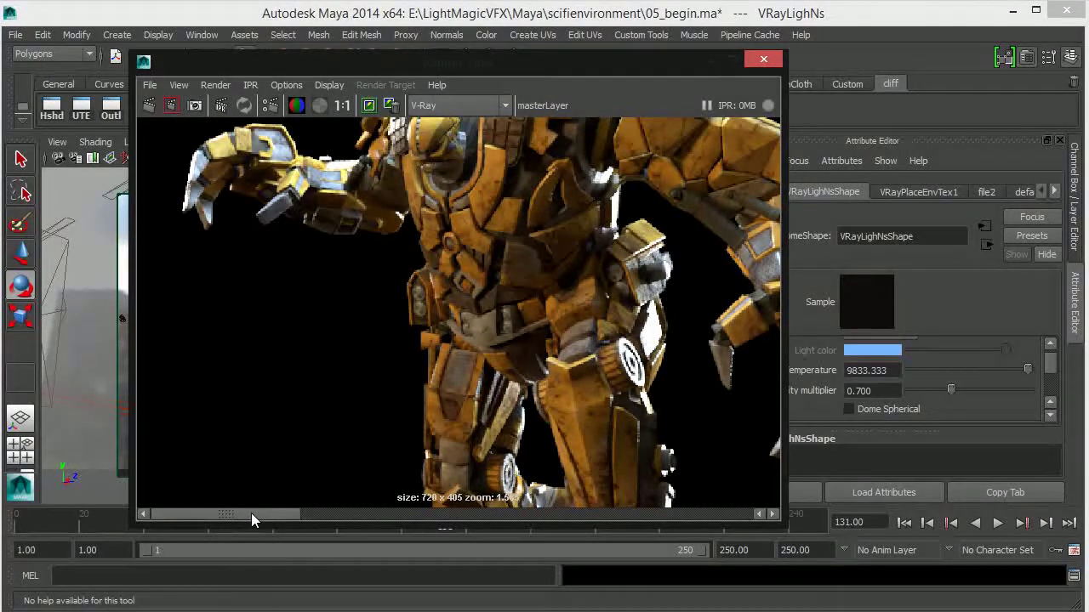
Step: Inspect bounced light on the robot's whole body and legs, flipping between the renders with and without GI at varying magnifications
scroll(613, 263, "down", 1)
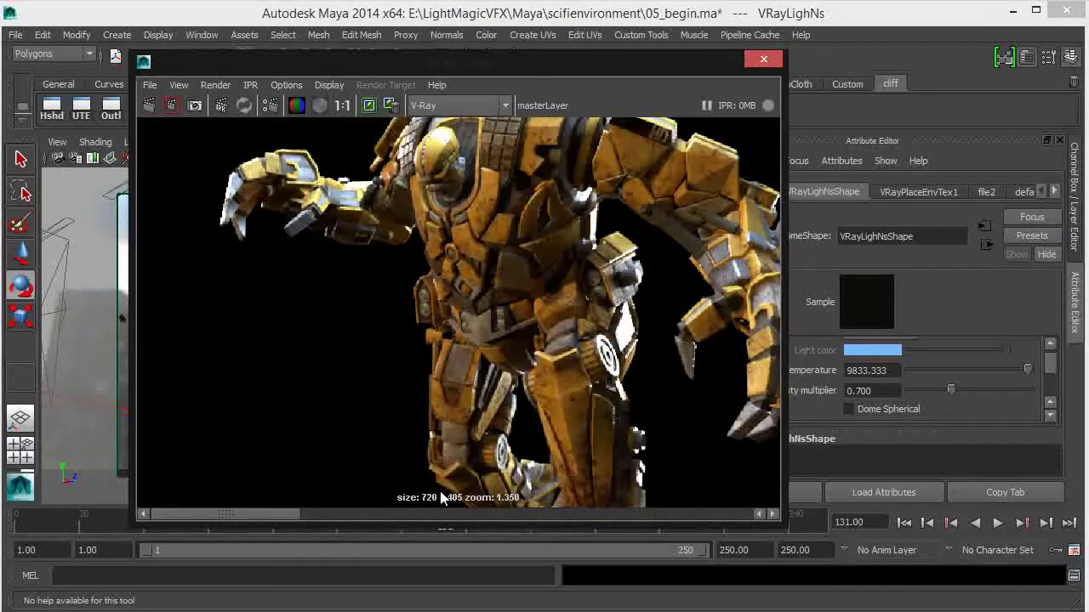
left_click_drag(281, 514, 183, 503)
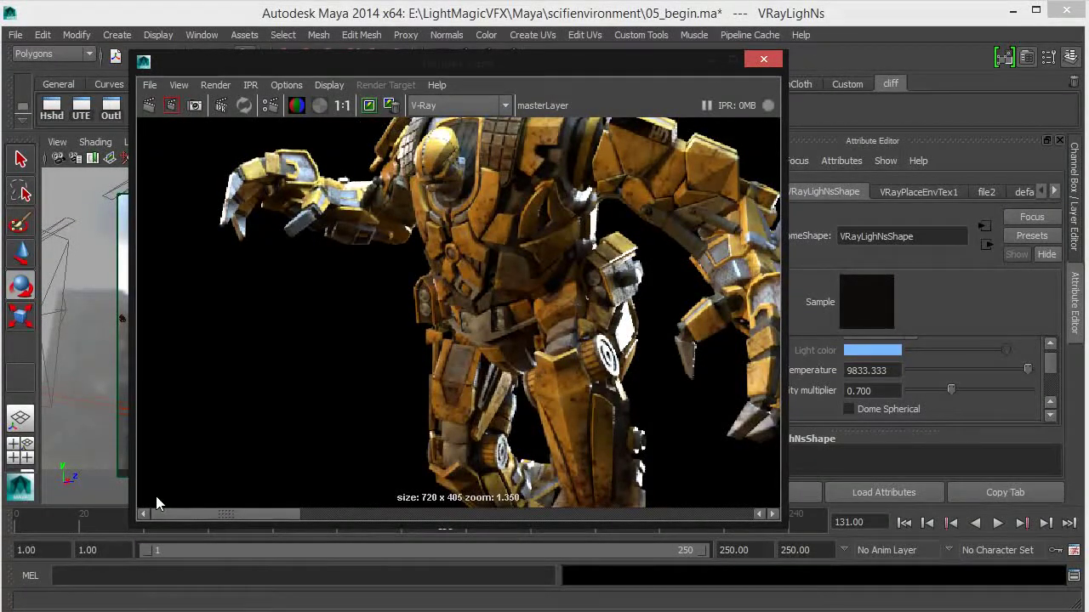
left_click_drag(245, 513, 83, 507)
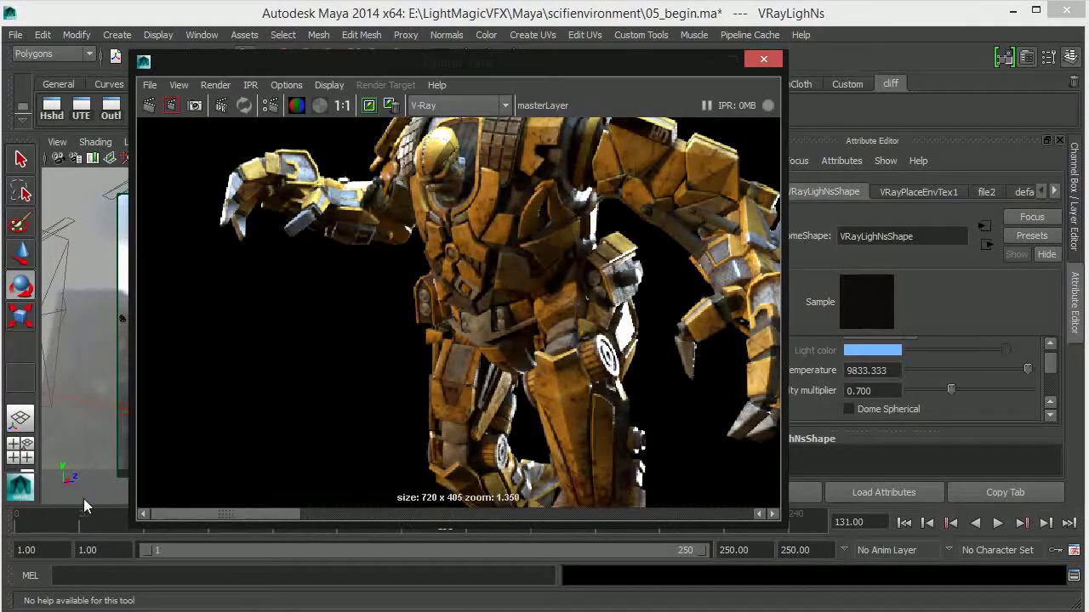
left_click_drag(291, 523, 201, 515)
scroll(438, 317, "down", 1)
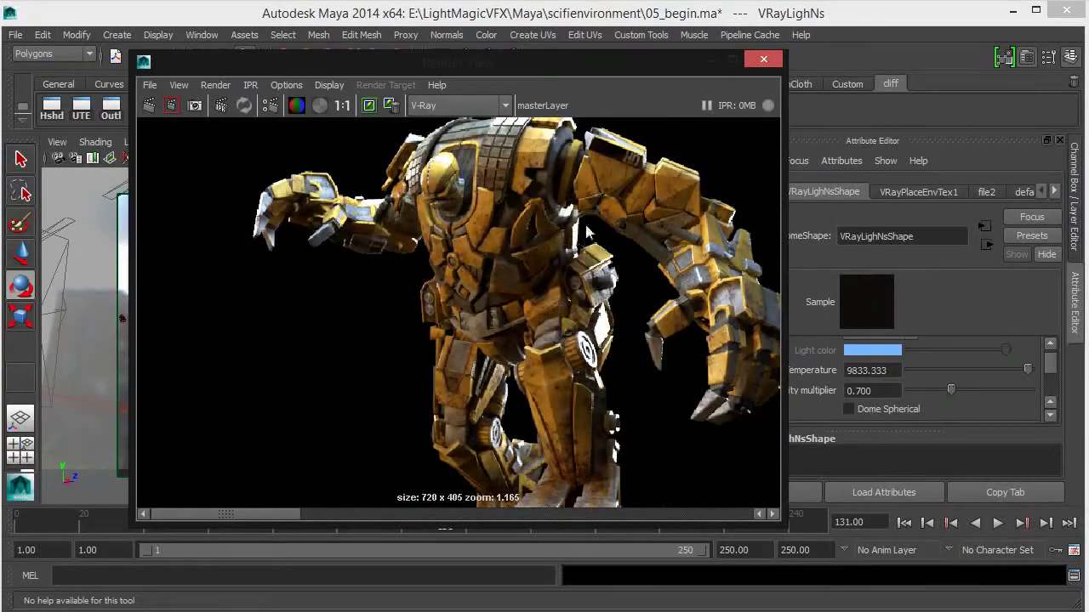
scroll(586, 236, "up", 1)
left_click_drag(264, 514, 218, 510)
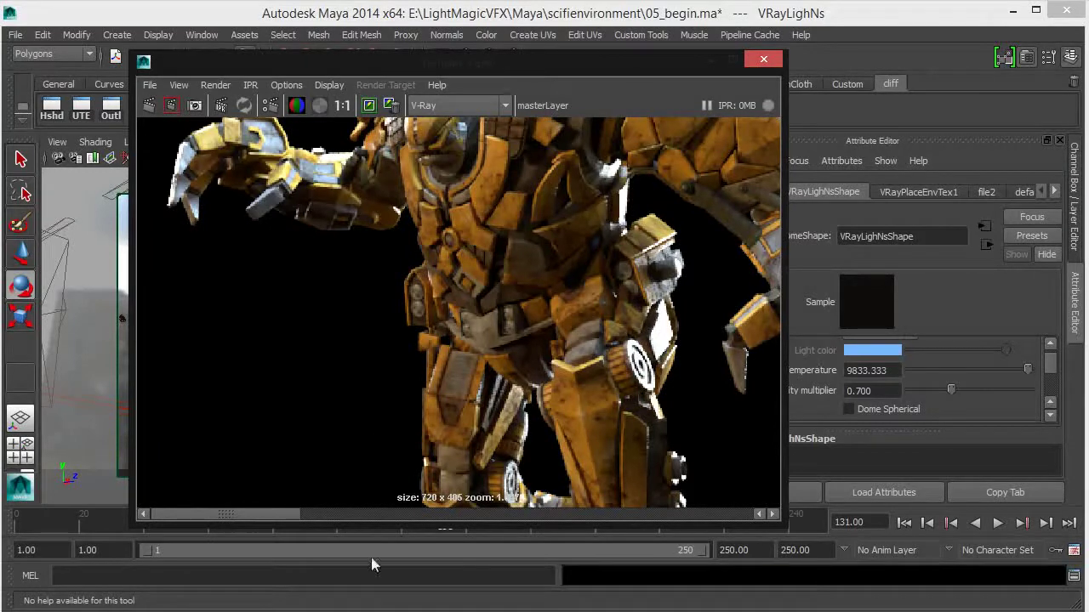
left_click_drag(290, 515, 402, 517)
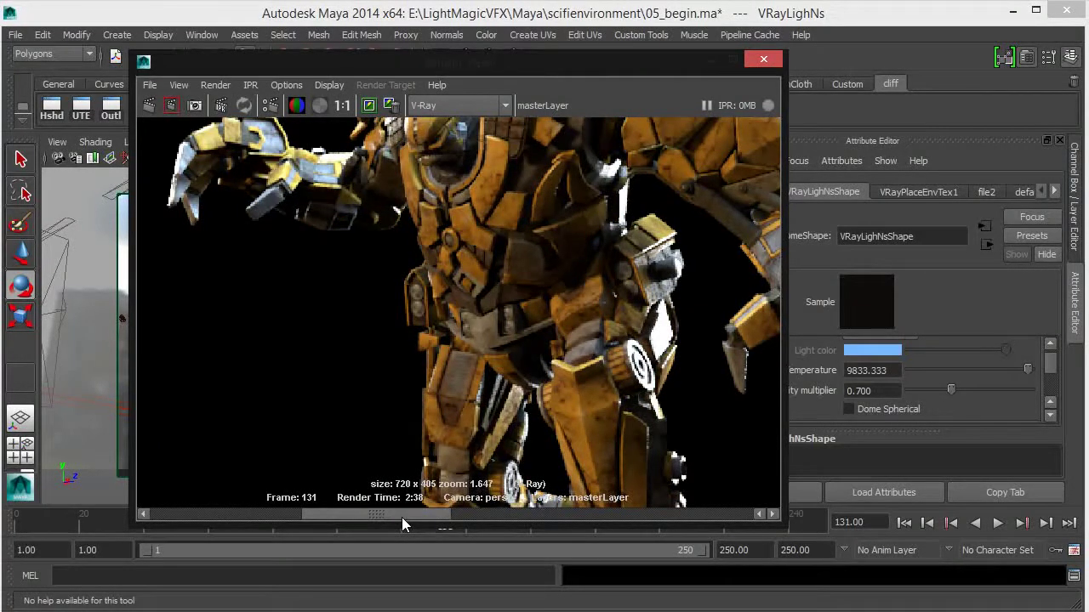
left_click_drag(402, 517, 253, 513)
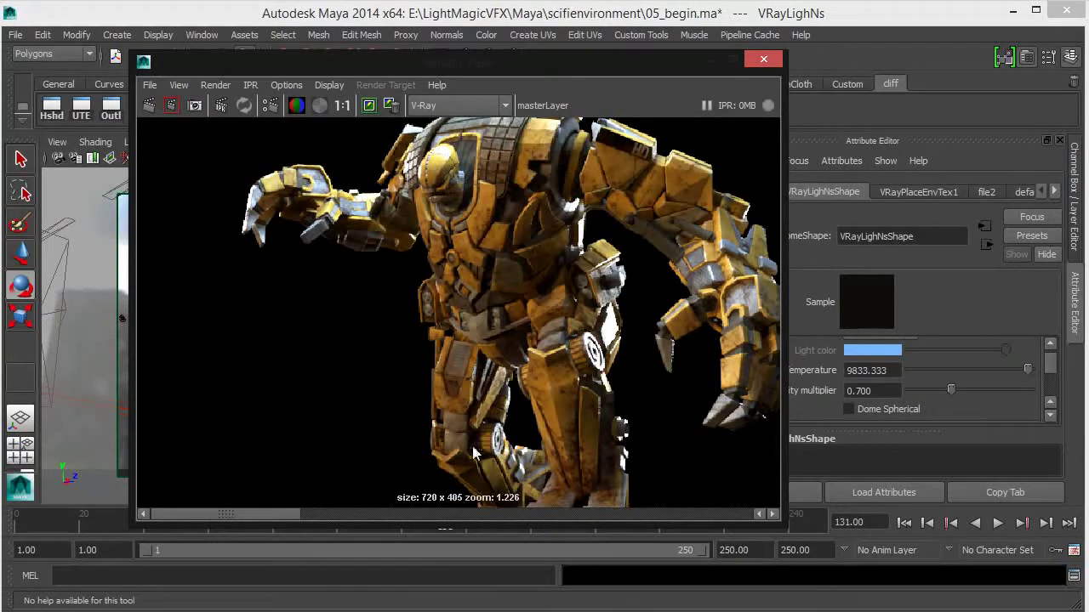
mouse_move(298, 516)
left_mouse_down()
mouse_move(487, 519)
mouse_move(287, 519)
left_mouse_up()
left_click_drag(299, 513, 343, 513)
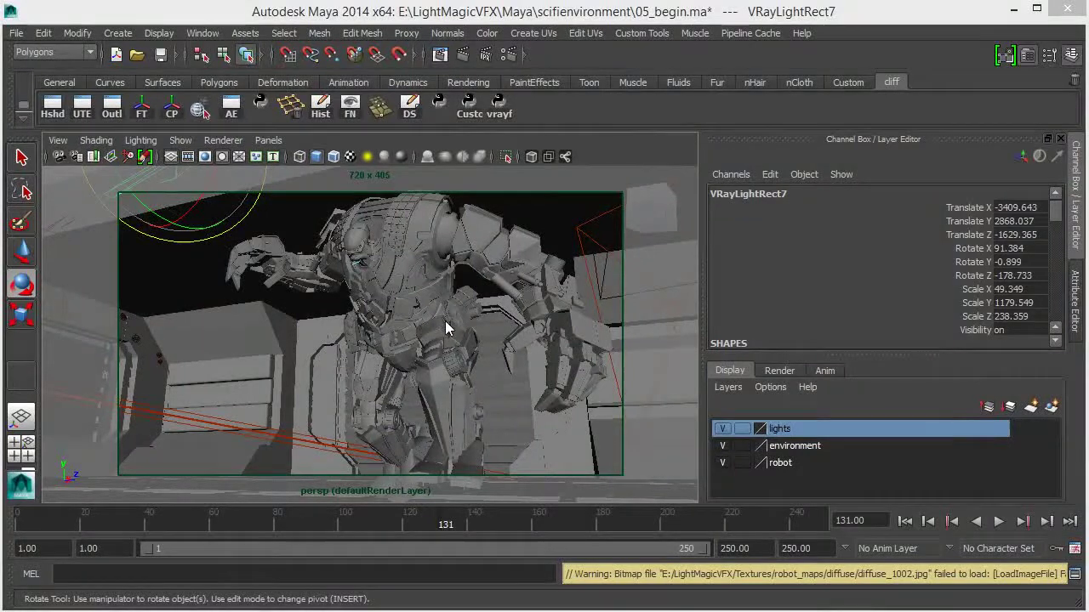
Step: Select environment pieces around the robot one at a time, including the BB_Ceiling03_copy ceiling and the BB_Wall02 wall
left_click(199, 330)
left_click(198, 251)
left_click(557, 269)
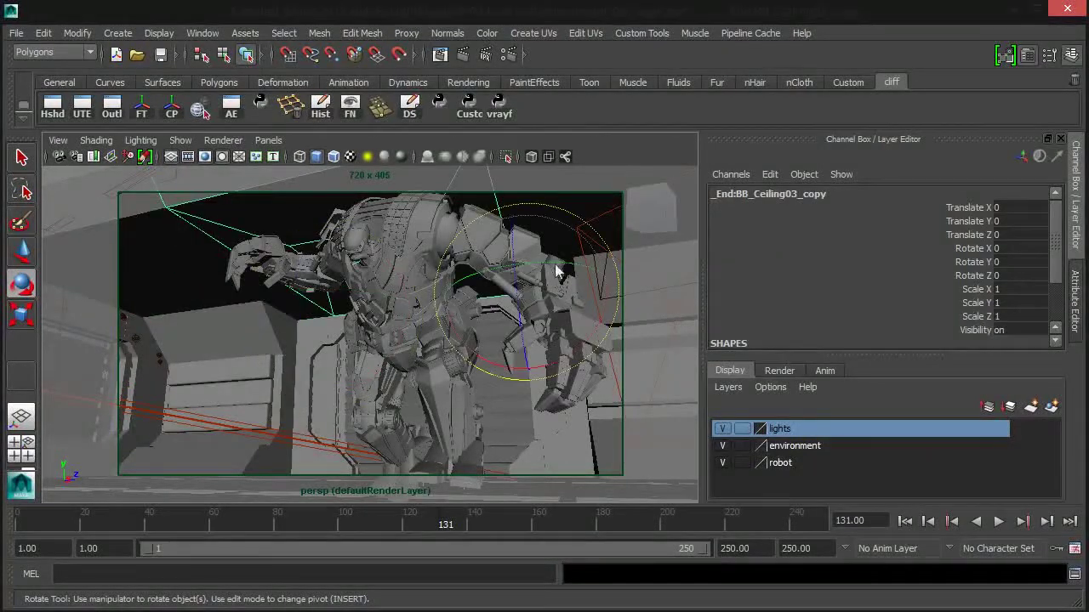
left_click(602, 451)
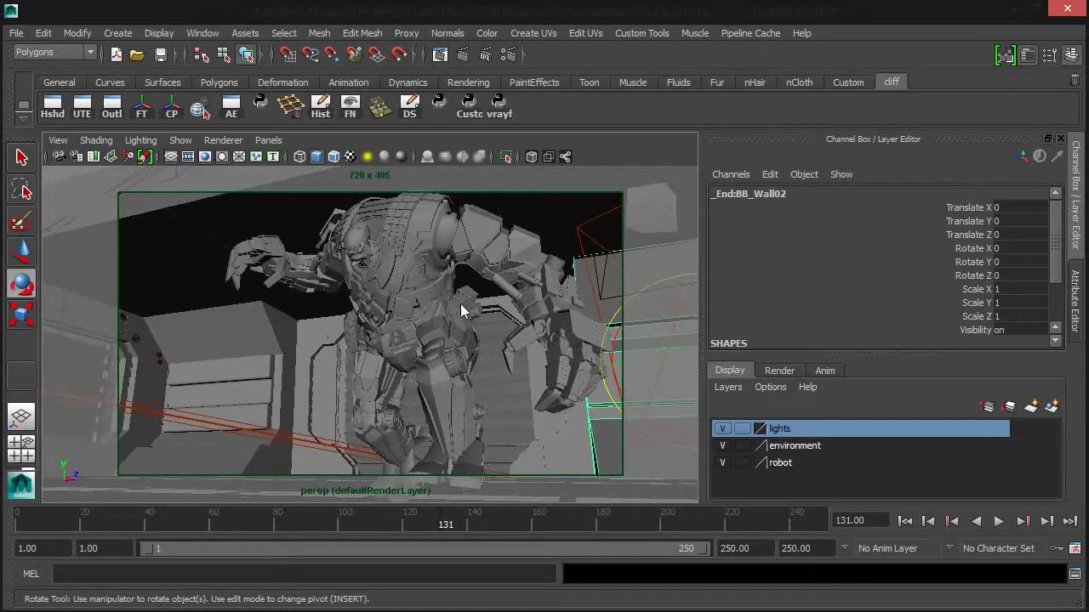
Step: Open the V-Ray render elements settings and look through the list of added render elements
left_click(514, 58)
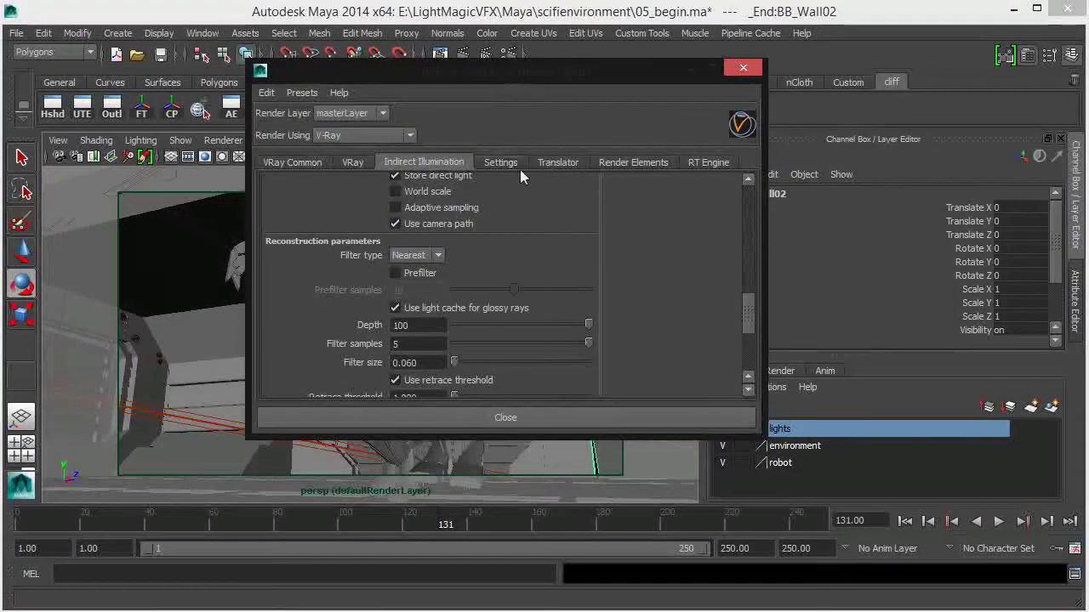
left_click(636, 164)
mouse_move(747, 225)
left_mouse_down()
mouse_move(751, 323)
mouse_move(740, 207)
left_mouse_up()
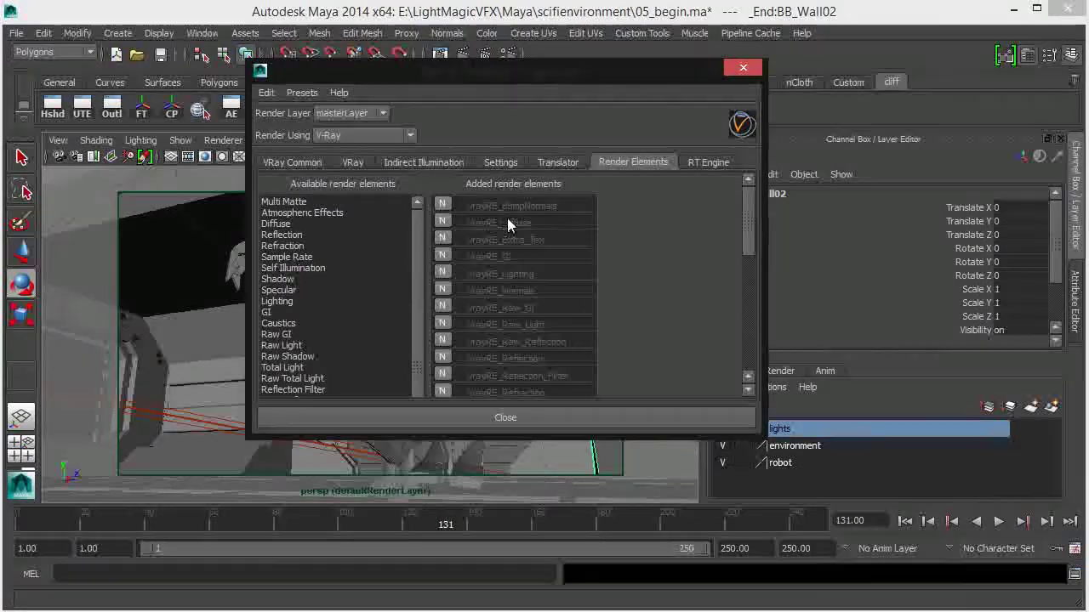
Step: Enable the added render elements from vrayRE_BumpNormals through vrayRE_Reflection
left_click(444, 205)
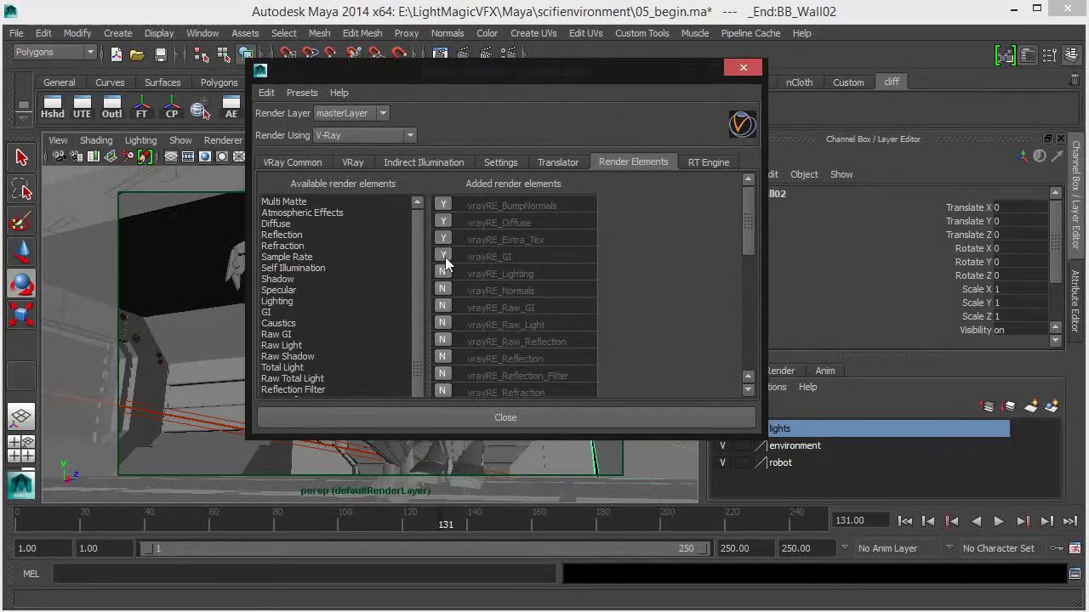
left_click(443, 256)
left_click(442, 273)
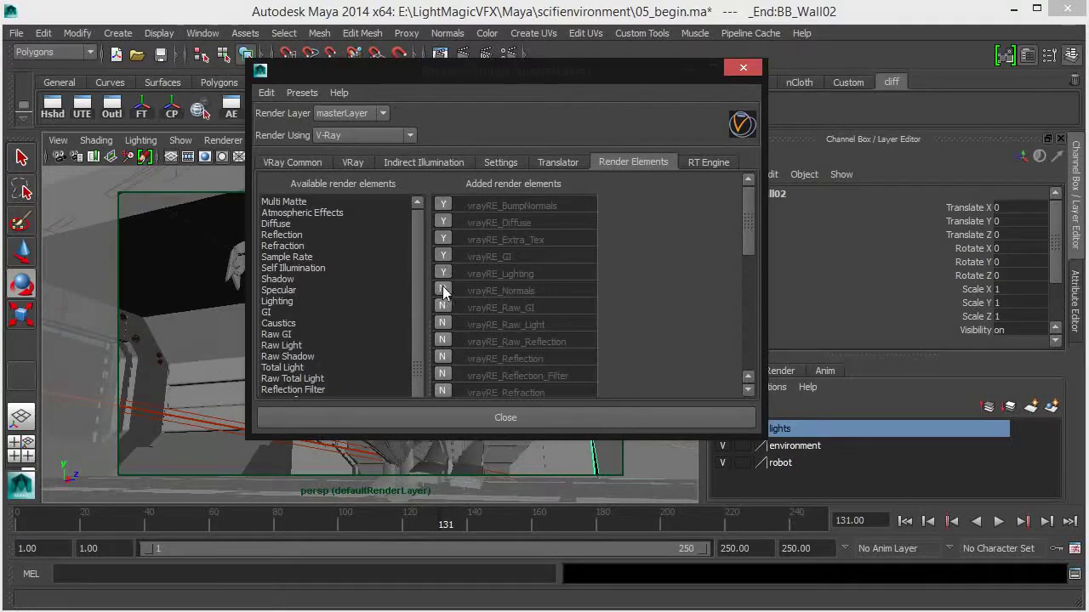
left_click(443, 341)
left_click(442, 358)
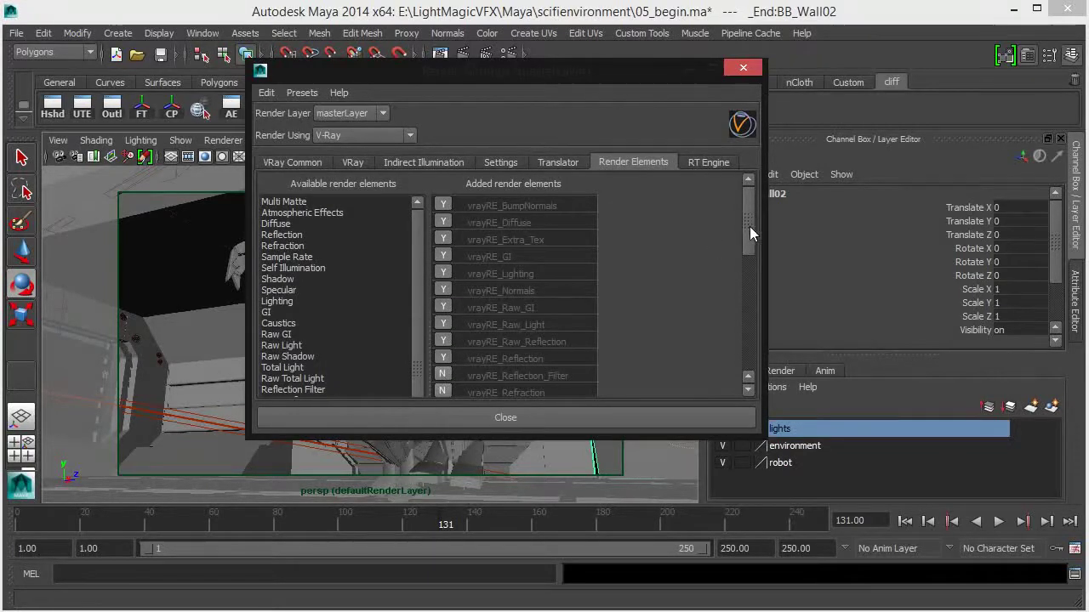
Step: Enable the Reflection_Filter, Refraction, Refraction_Filter and SSS render elements
left_click_drag(750, 226, 733, 253)
left_click(443, 299)
left_click(443, 315)
left_click(442, 333)
left_click(442, 350)
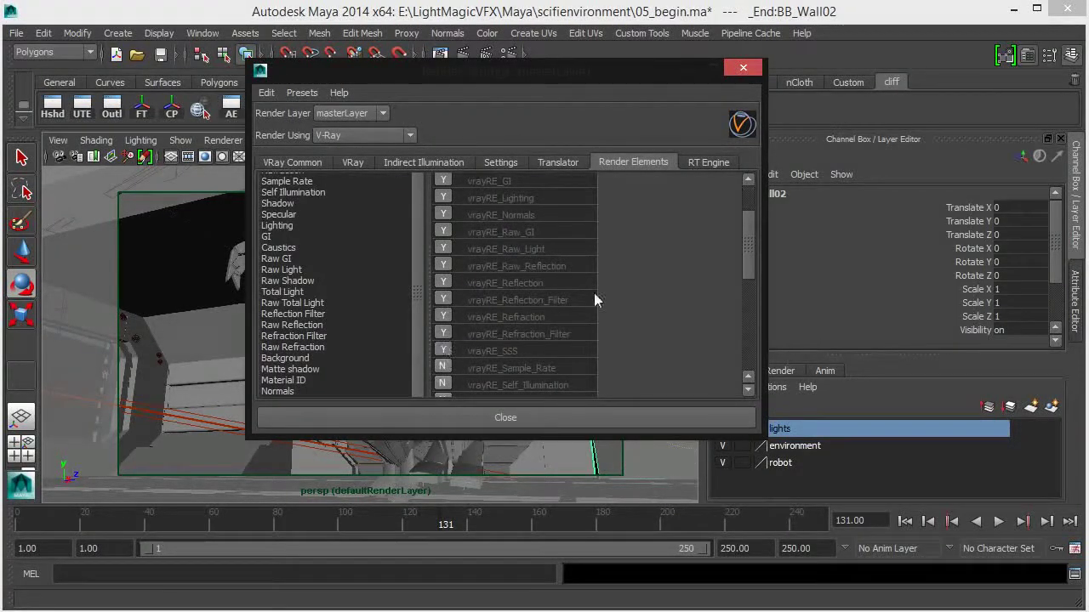
Step: Enable the Sample_Rate, Self_Illumination, Shadow, Specular and Z_depth render elements, and put the render settings away
left_click_drag(753, 241, 750, 266)
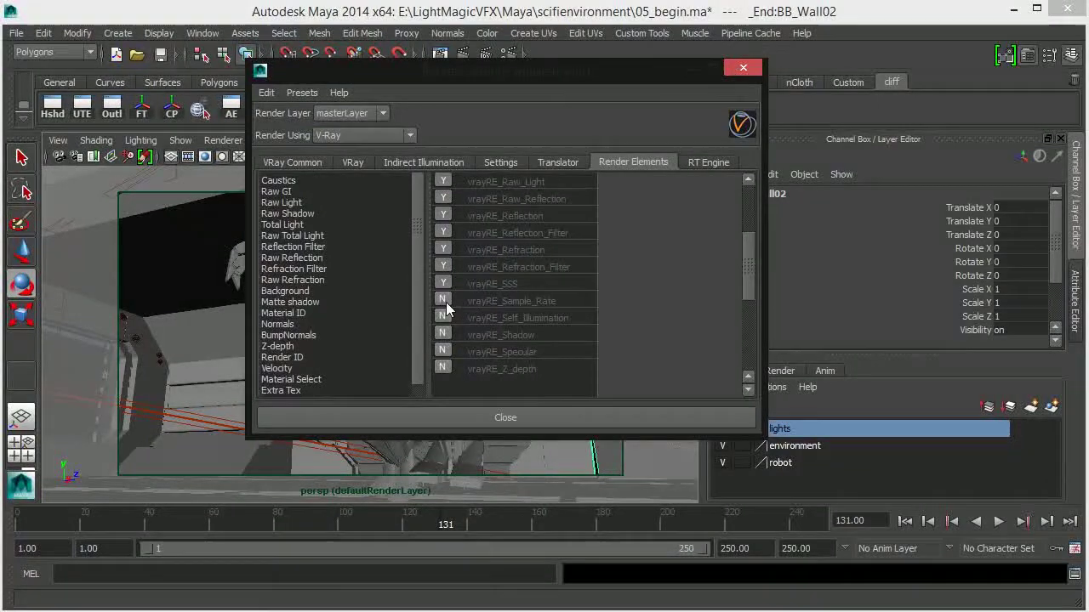
left_click(442, 316)
left_click(442, 332)
left_click(443, 350)
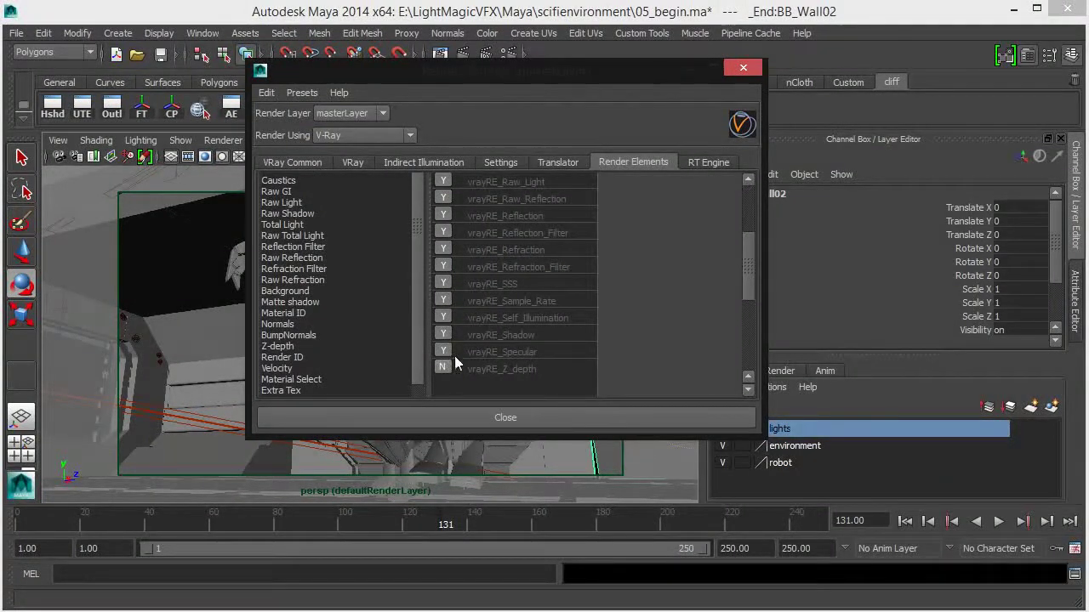
left_click_drag(745, 275, 757, 194)
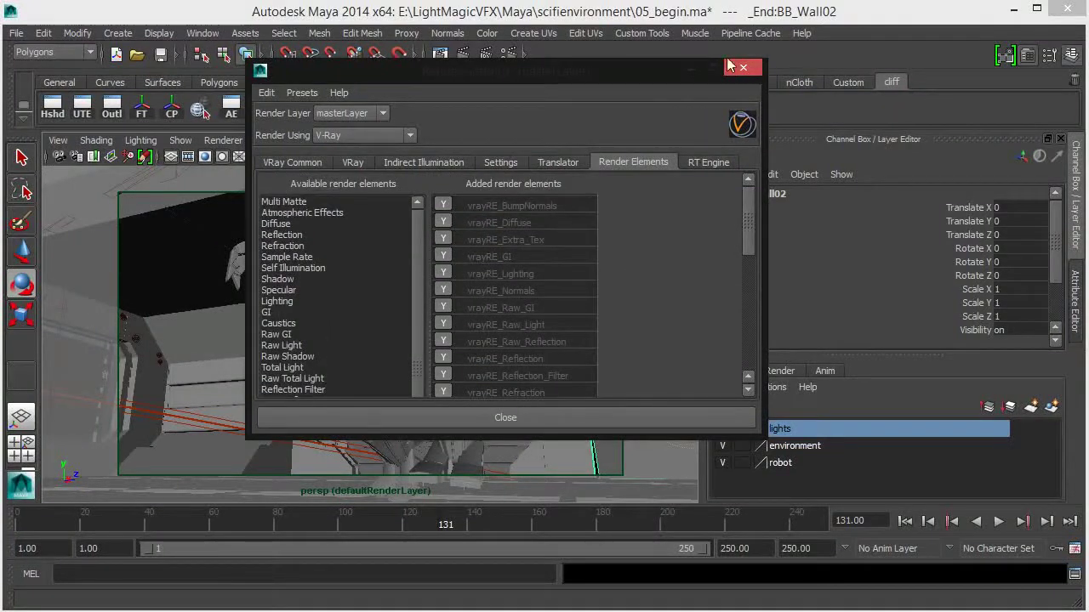
left_click(691, 70)
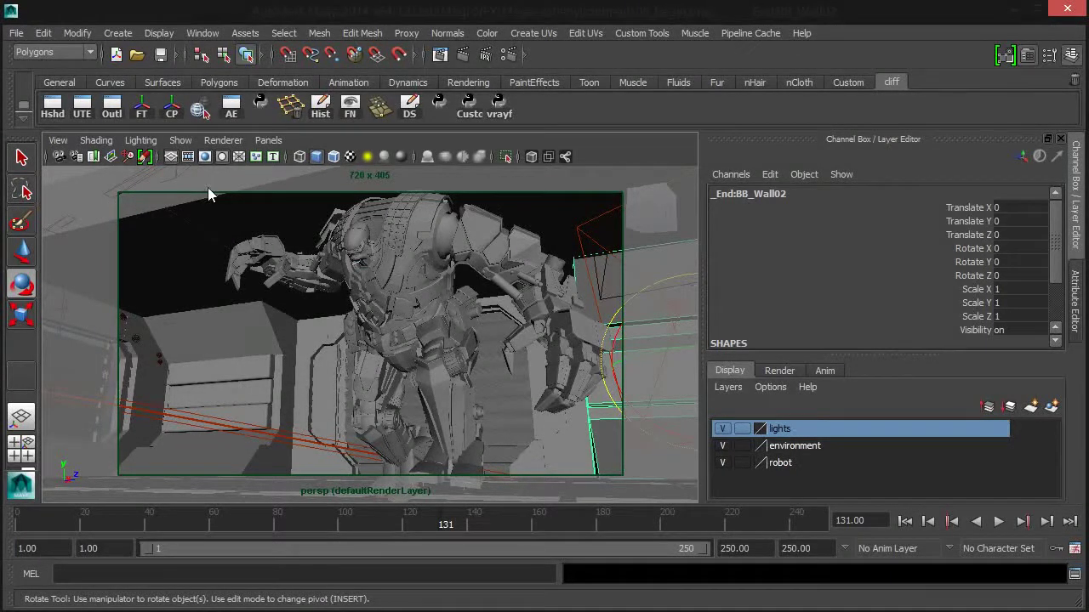
Step: Reopen the render settings, add 14 Light Select render elements, check them in the added list and close the settings
left_click(510, 58)
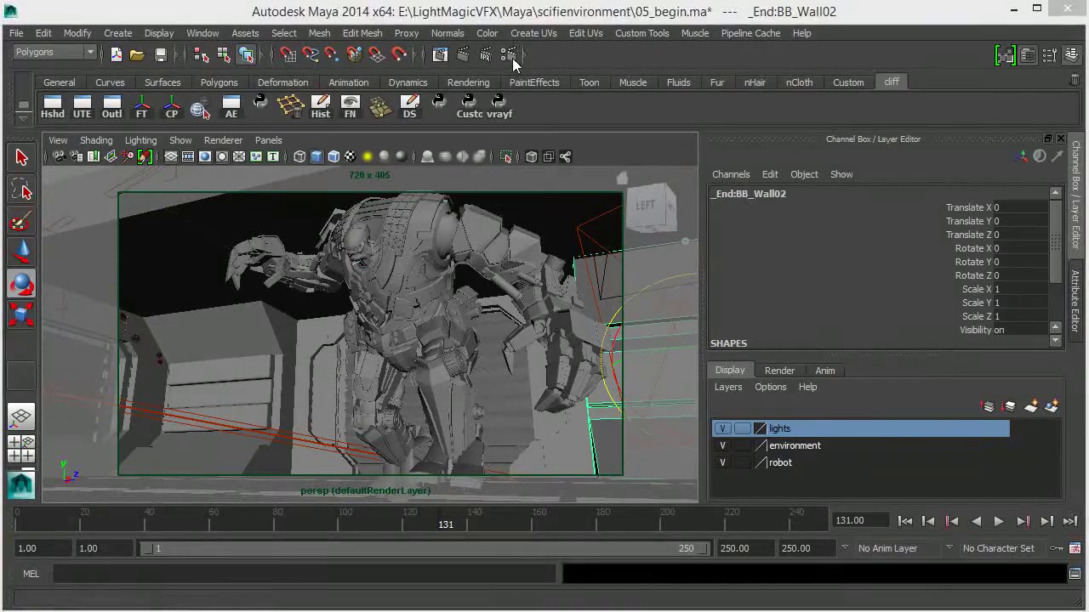
mouse_move(750, 194)
left_mouse_down()
mouse_move(756, 244)
mouse_move(757, 193)
left_mouse_up()
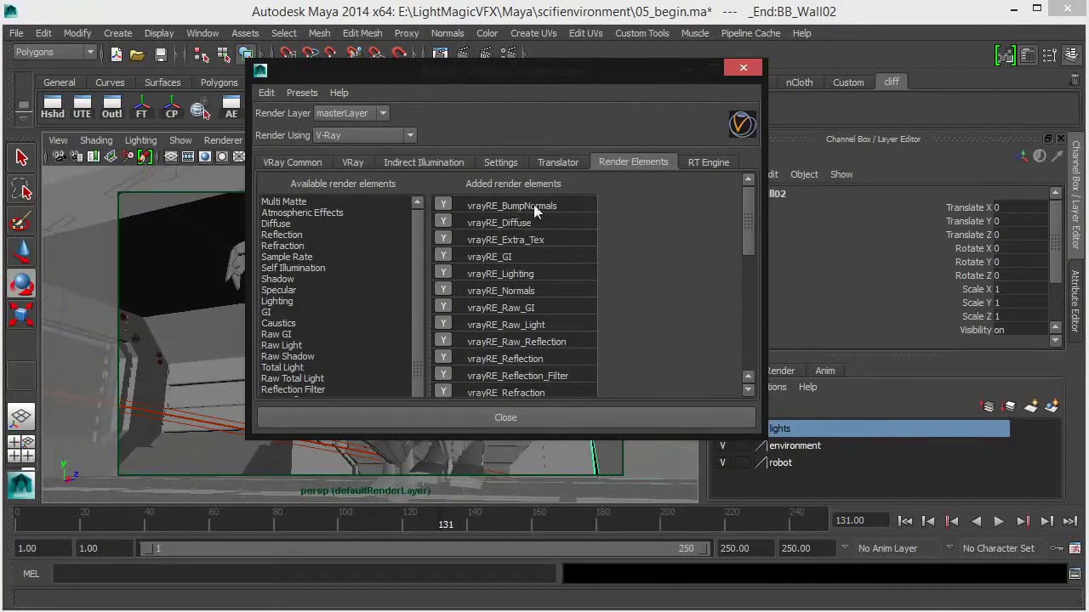
left_click_drag(755, 202, 725, 306)
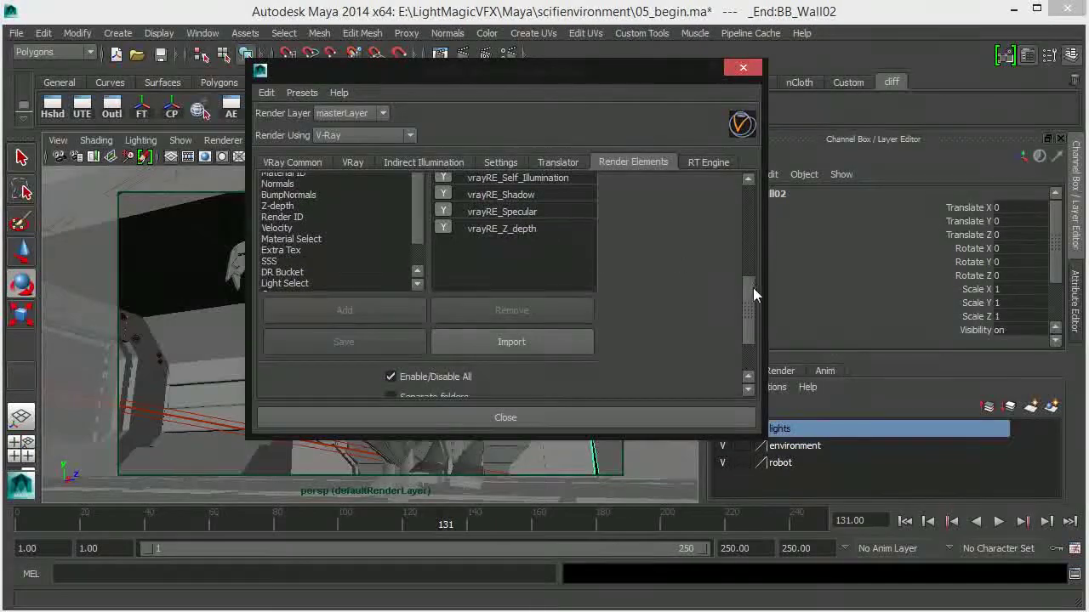
left_click_drag(420, 233, 419, 241)
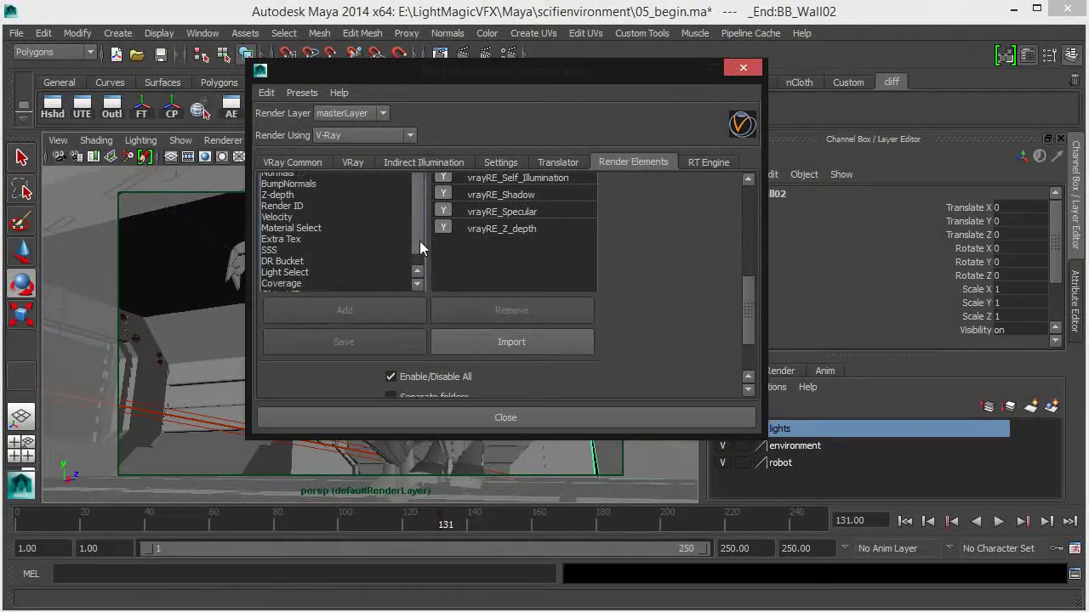
left_click(301, 273)
left_click(388, 306)
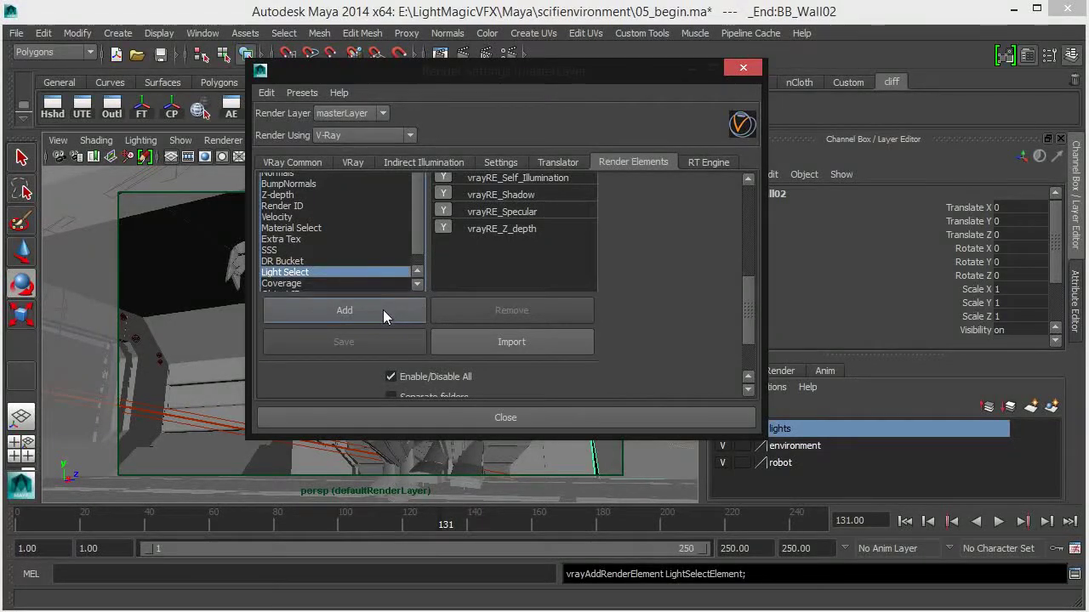
left_click(383, 310)
left_click(383, 310)
left_click(382, 310)
left_click(382, 309)
left_click(382, 310)
left_click(382, 310)
left_click(382, 310)
left_click(382, 309)
left_click(382, 310)
left_click(382, 310)
left_click(382, 309)
left_click(382, 309)
left_click(382, 310)
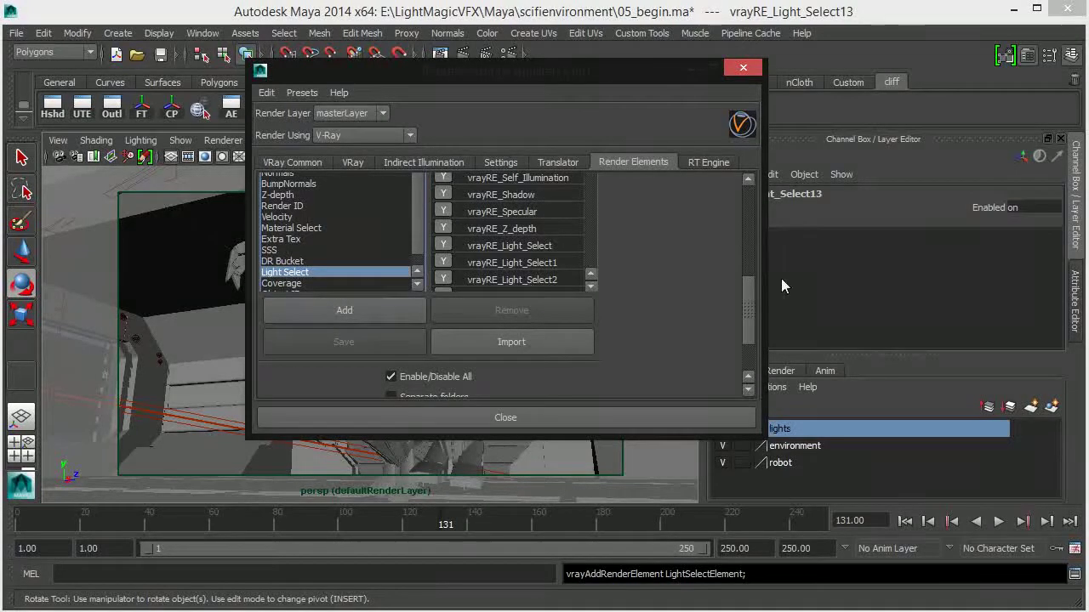
scroll(739, 277, "up", 3)
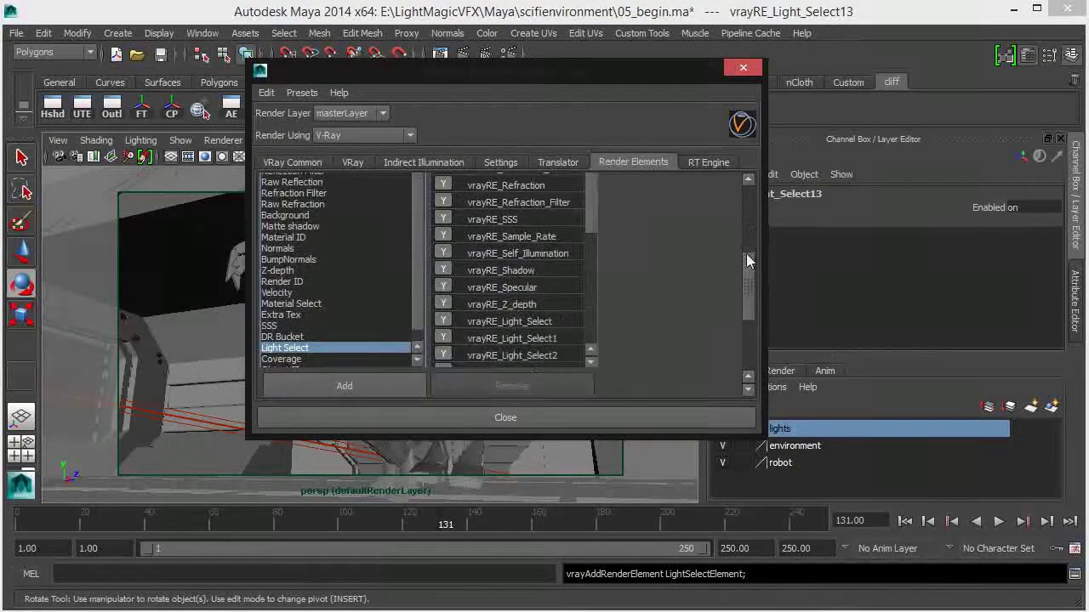
left_click_drag(593, 214, 598, 280)
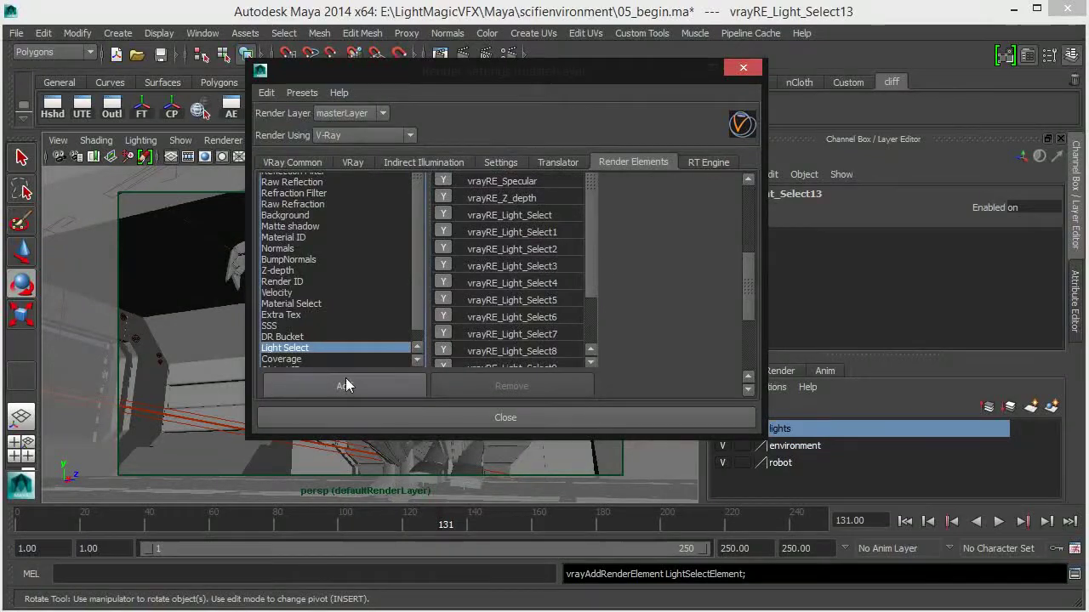
left_click(742, 67)
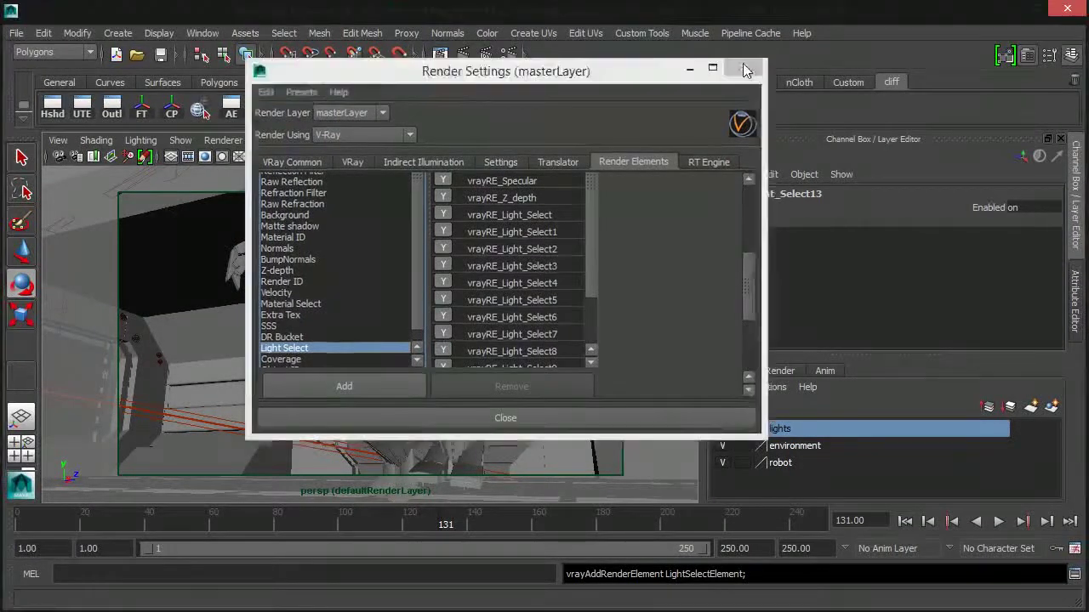
Step: Open the Relationship Editor for sets, limit its object list to lights and widen the window
left_click(202, 33)
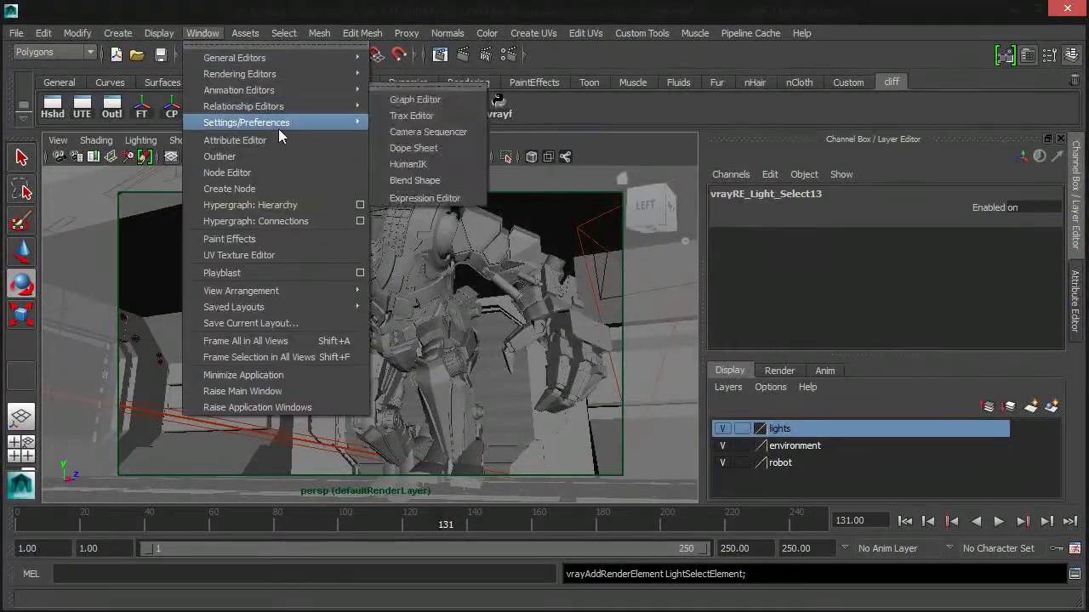
mouse_move(288, 108)
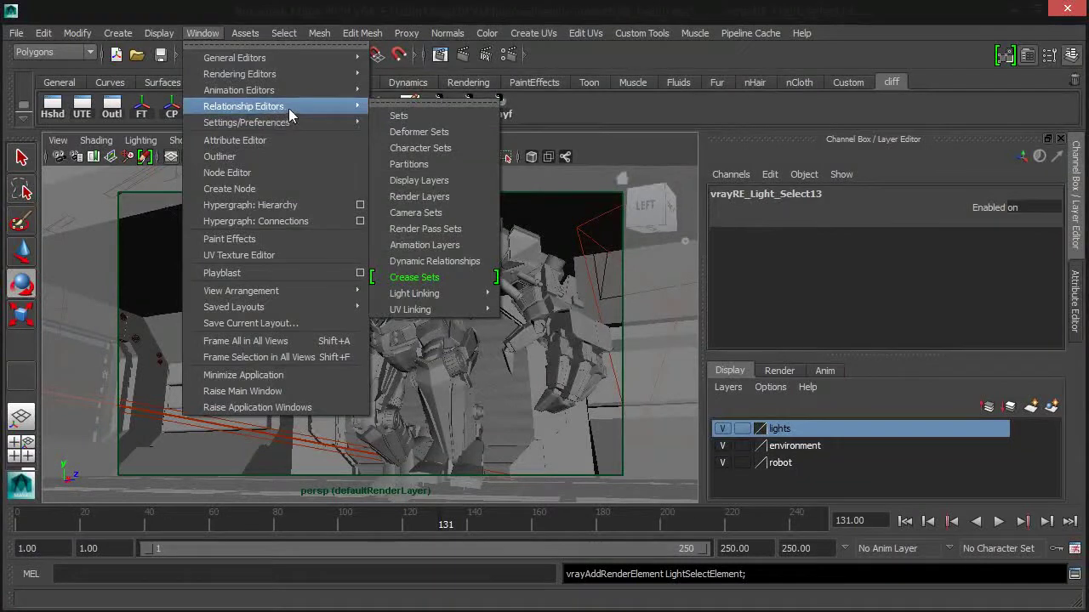
left_click(429, 117)
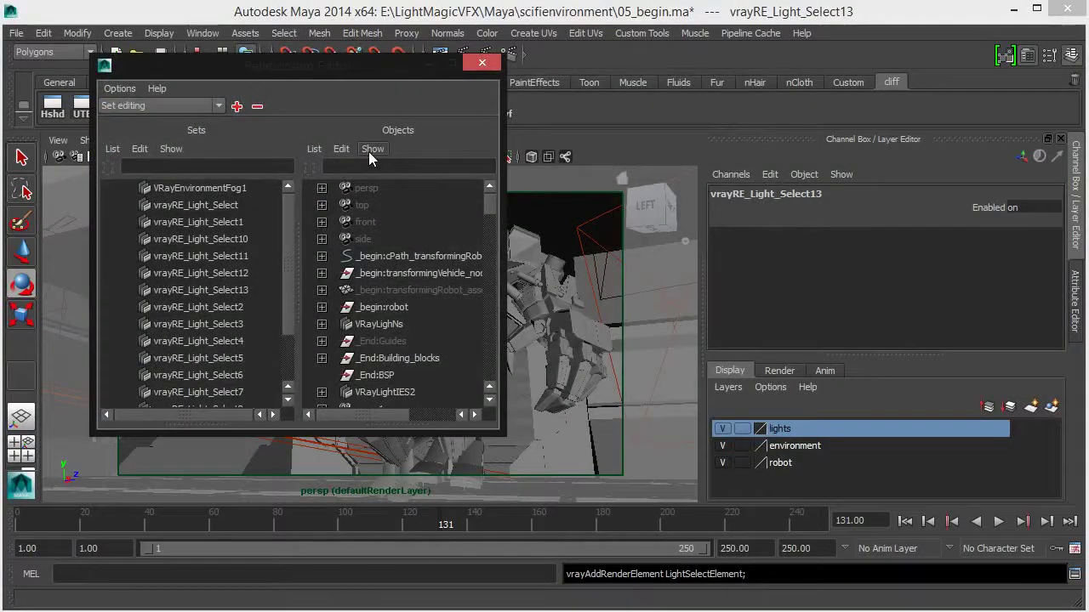
left_click(373, 148)
mouse_move(427, 175)
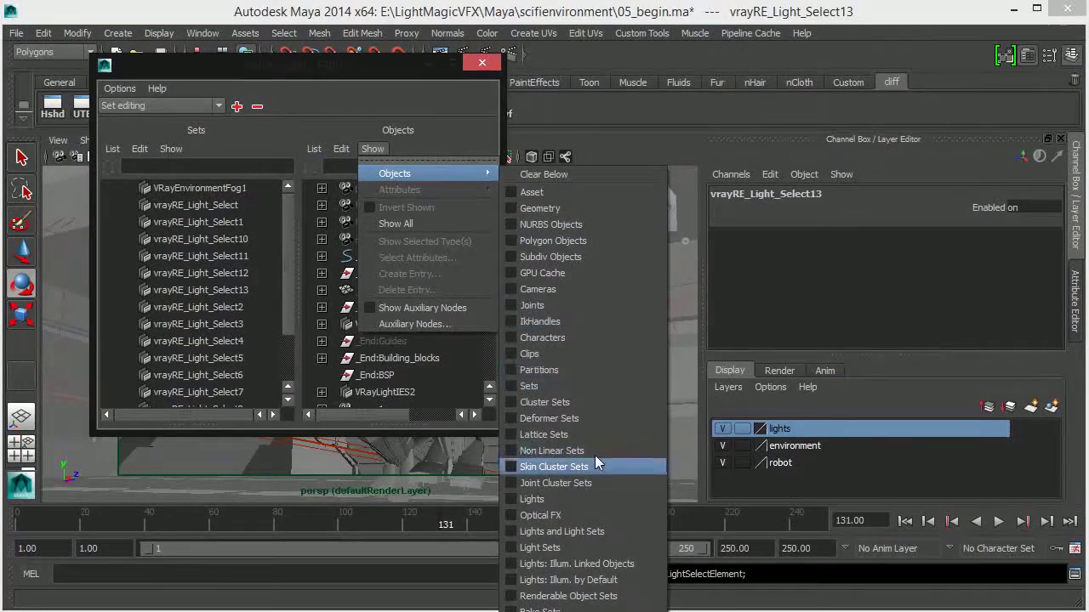
left_click(578, 500)
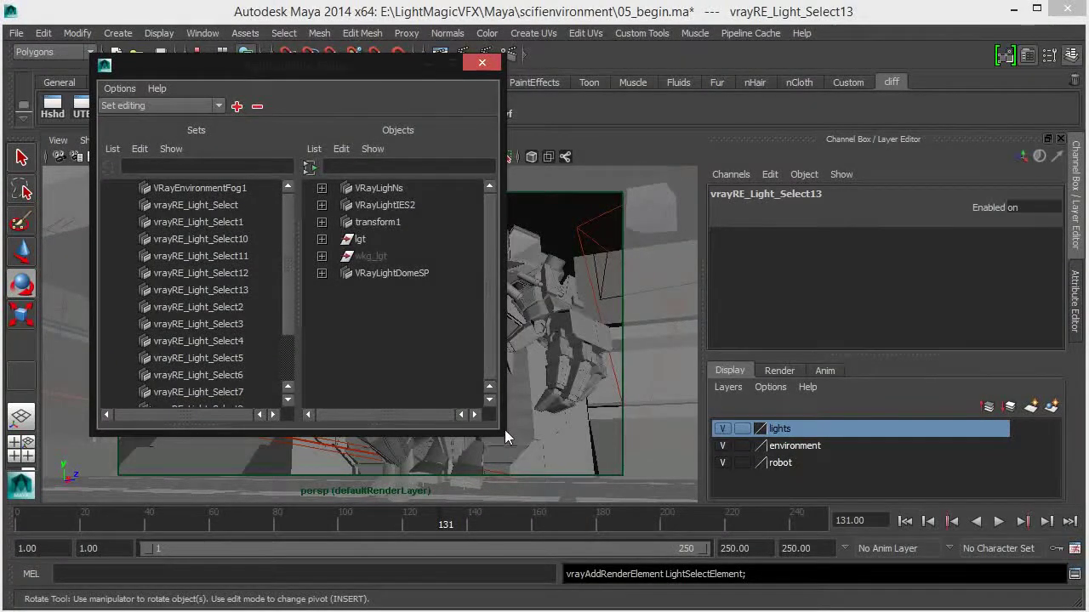
left_click_drag(502, 427, 615, 457)
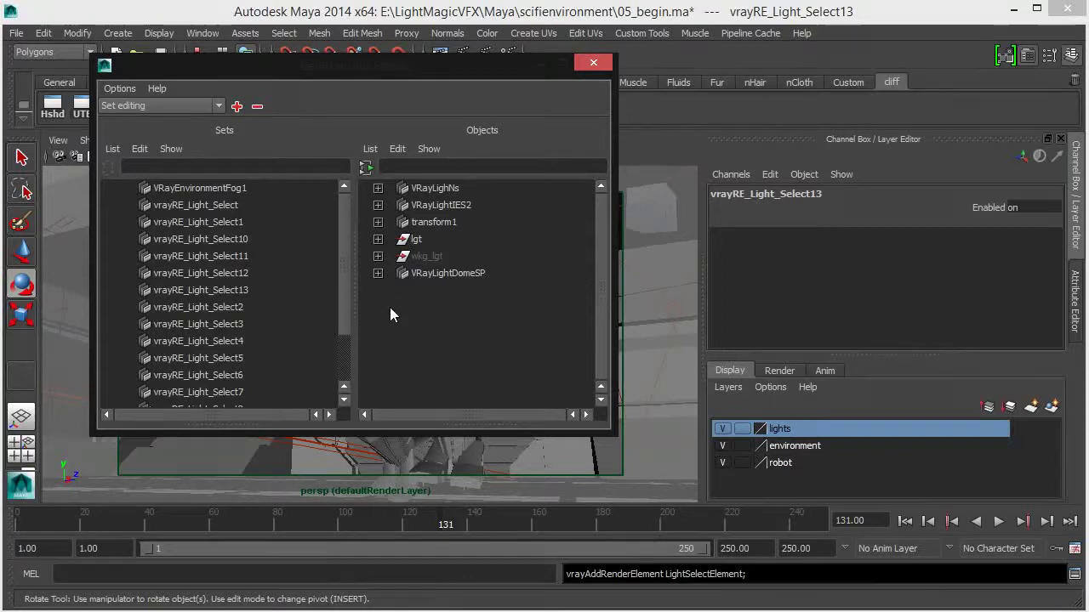
Step: Assign VRayLighNs to the vrayRE_Light_Select set and VRayLightIES2 to vrayRE_Light_Select1
left_click(378, 188)
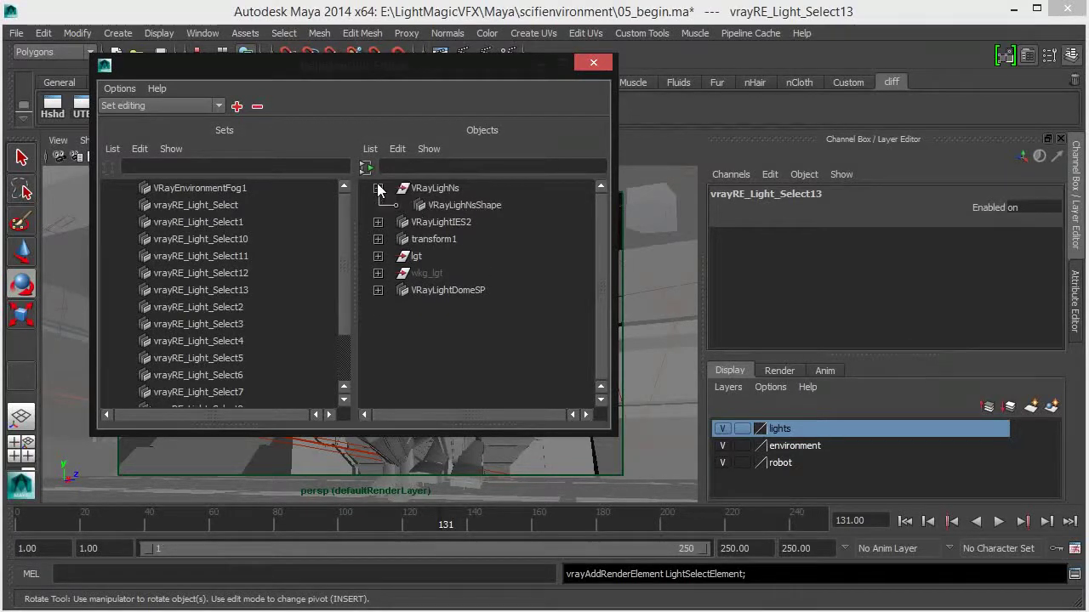
left_click(228, 209)
left_click(442, 189)
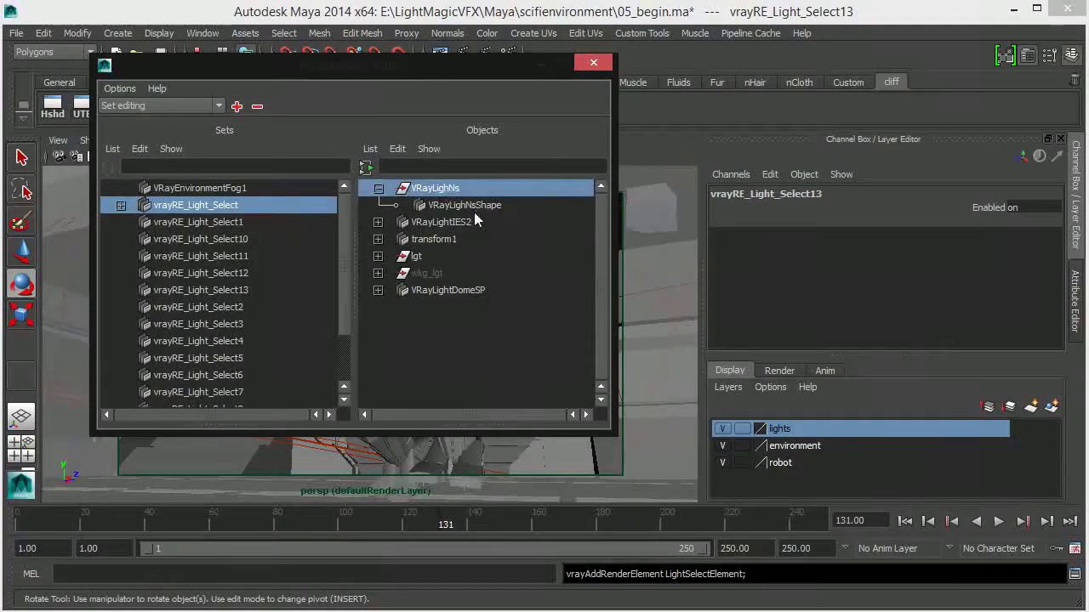
left_click(241, 223)
left_click(469, 222)
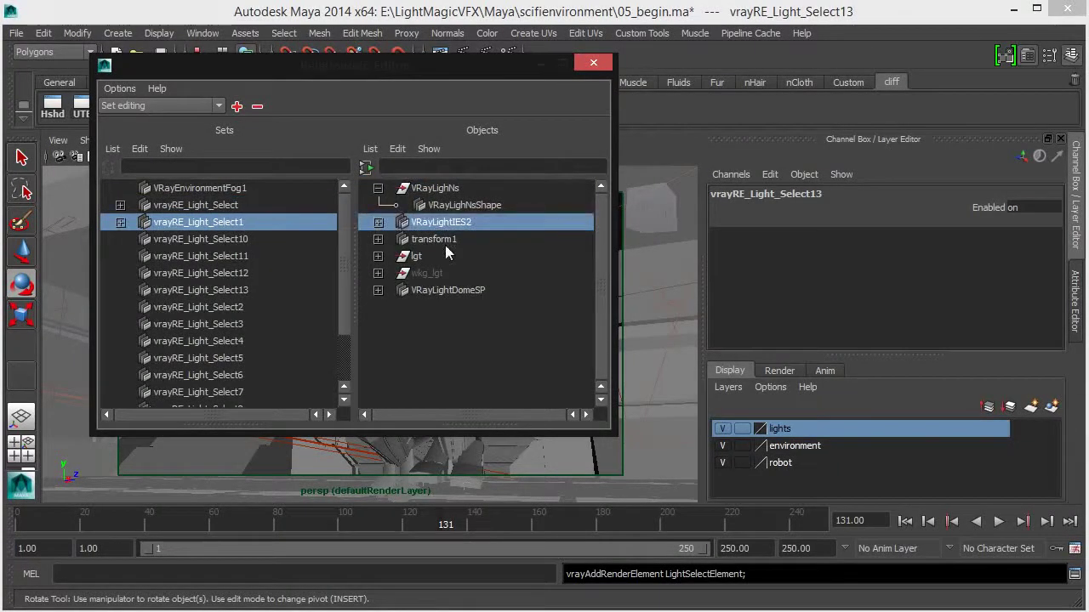
Step: Assign VRayLightIESShape2 to the vrayRE_Light_Select10 set and VRayGeoSun1 to vrayRE_Light_Select11
left_click(378, 222)
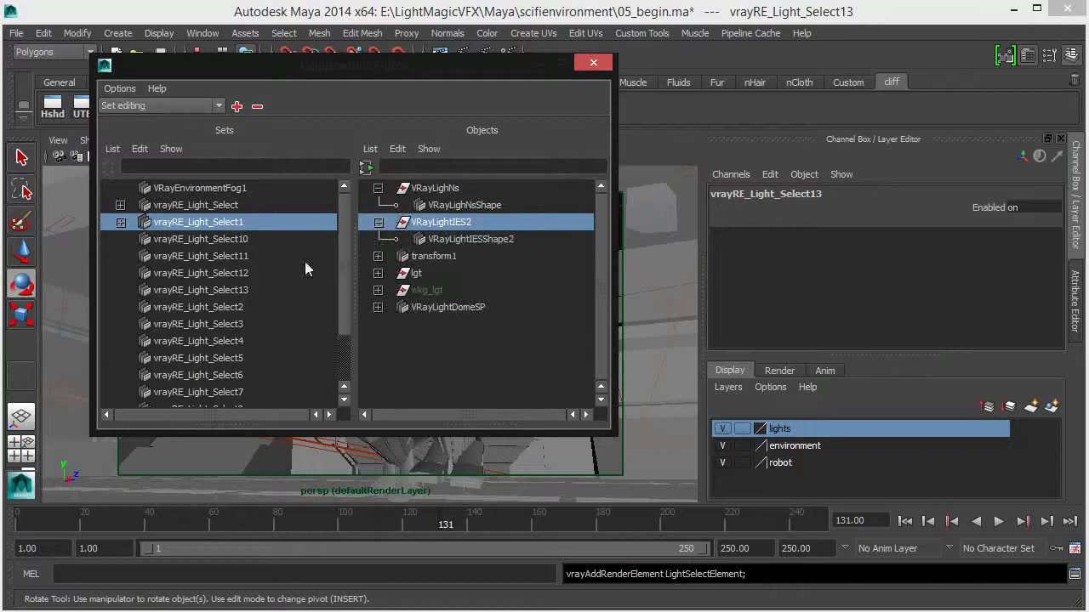
left_click(232, 238)
left_click(468, 239)
left_click(246, 256)
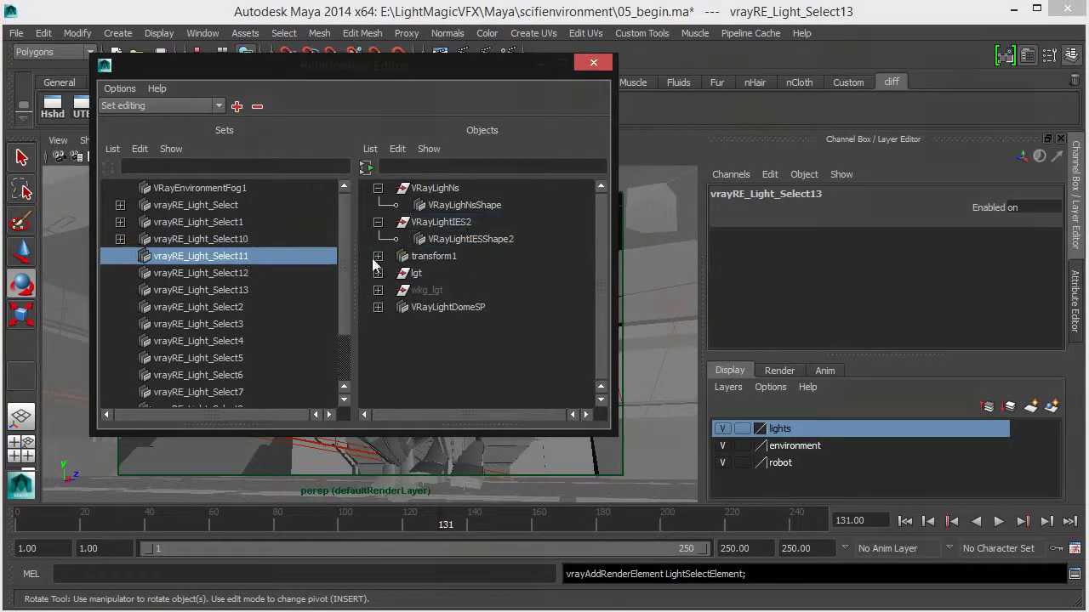
left_click(377, 256)
left_click(494, 274)
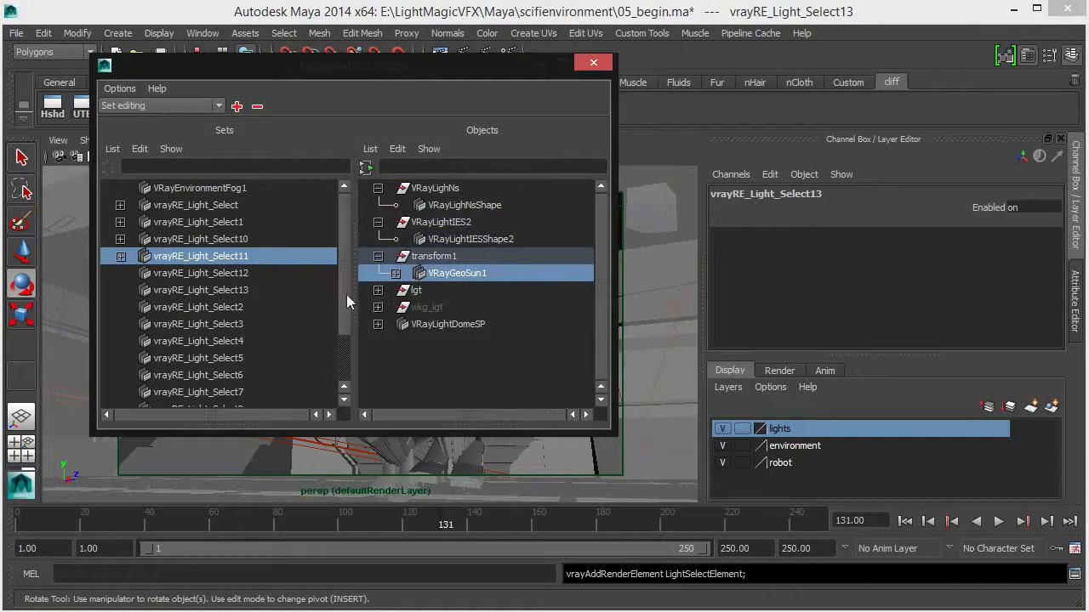
Step: Expand the lgt group and assign VRayLightSphere1 to vrayRE_Light_Select13 and VRayLightSphere2 to vrayRE_Light_Select2
left_click(269, 273)
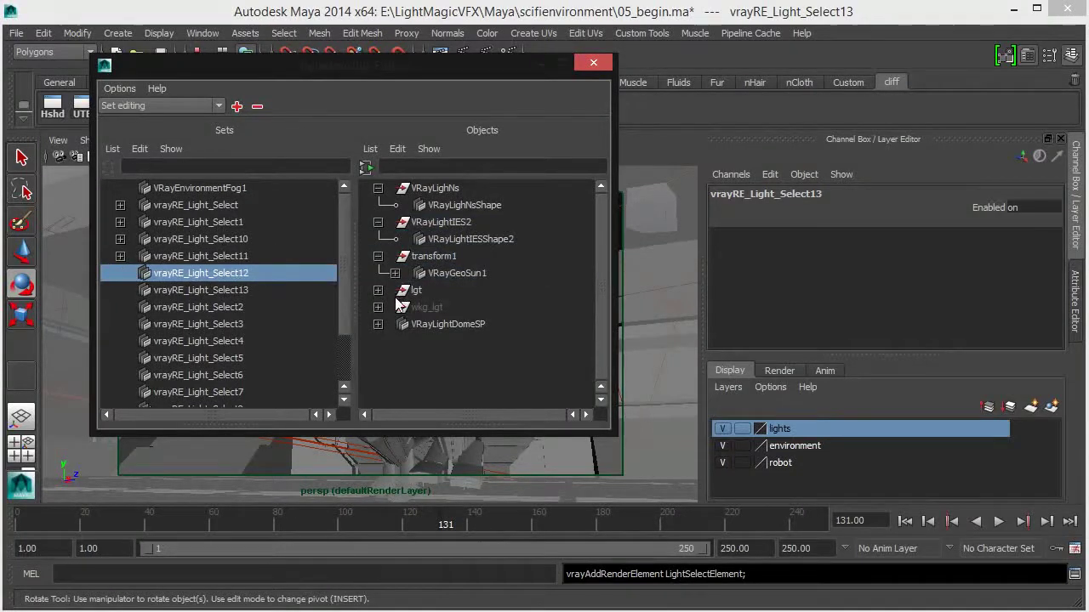
left_click(377, 290)
left_click(255, 291)
left_click(460, 308)
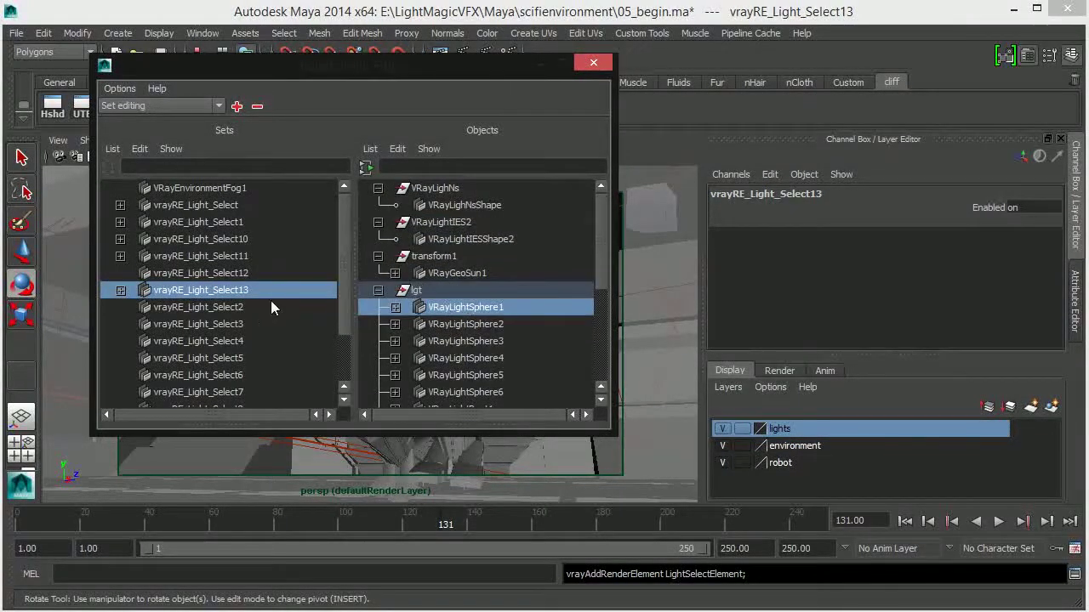
left_click(271, 306)
left_click(456, 326)
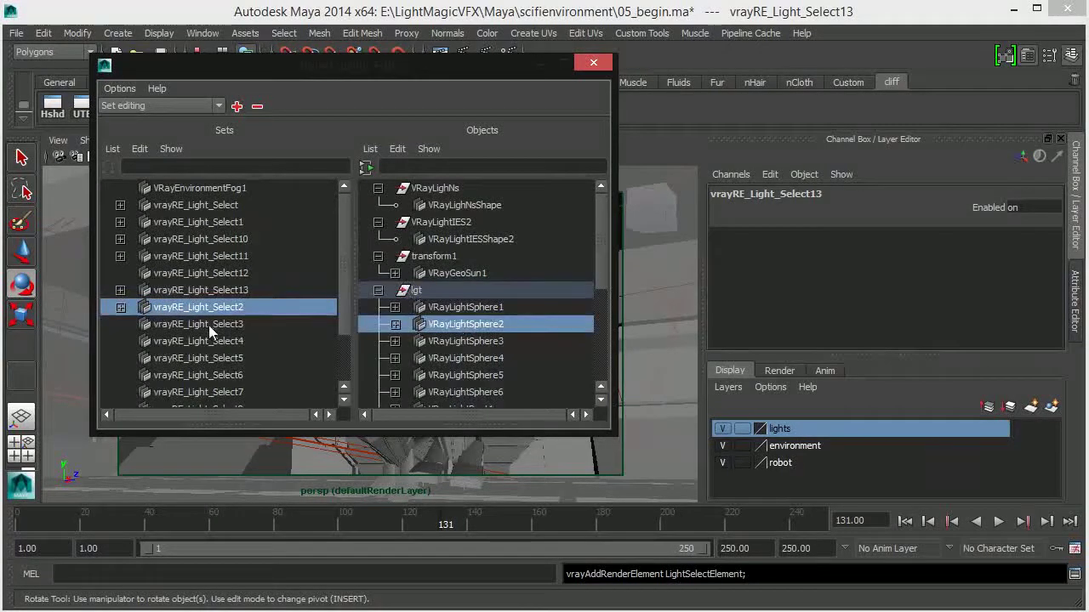
Step: Assign VRayLightSphere3 to the vrayRE_Light_Select3 set and VRayLightSphere5 to vrayRE_Light_Select4
left_click(208, 325)
left_click(455, 341)
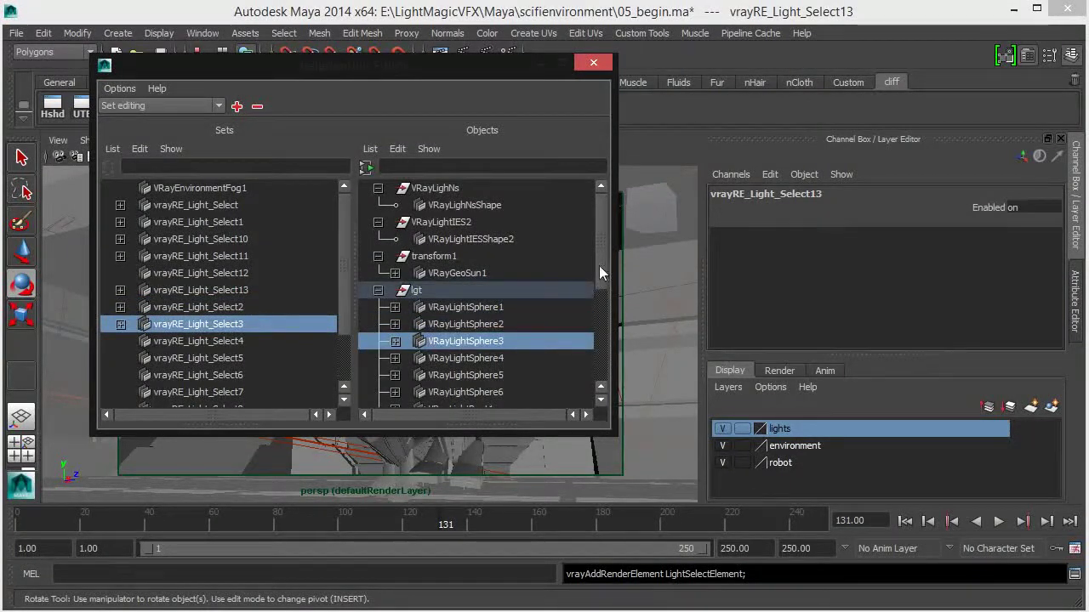
left_click_drag(599, 266, 603, 306)
left_click(223, 343)
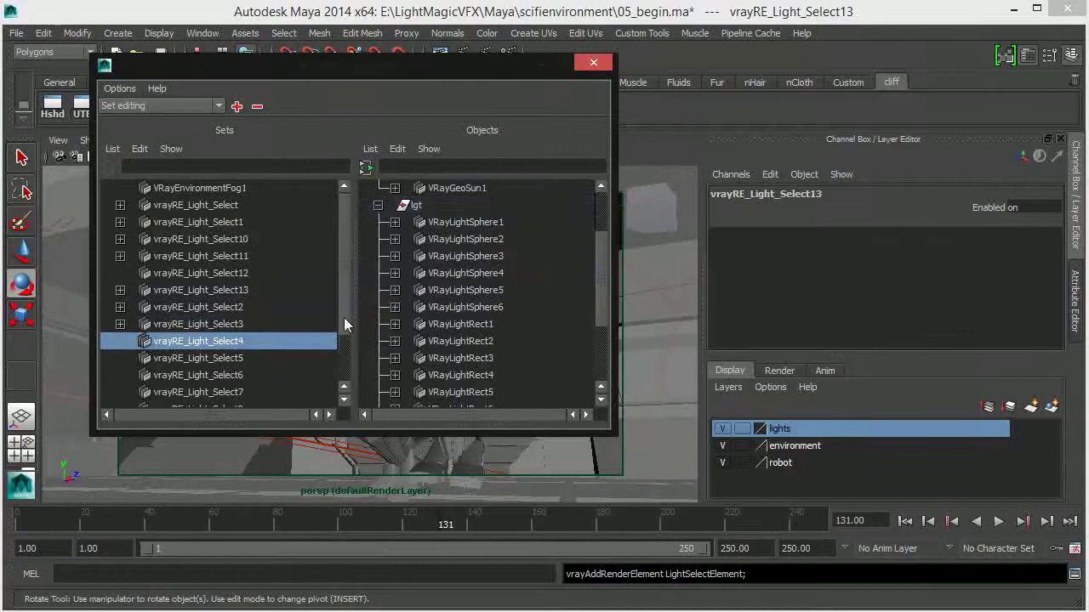
left_click(442, 294)
left_click_drag(606, 274, 603, 357)
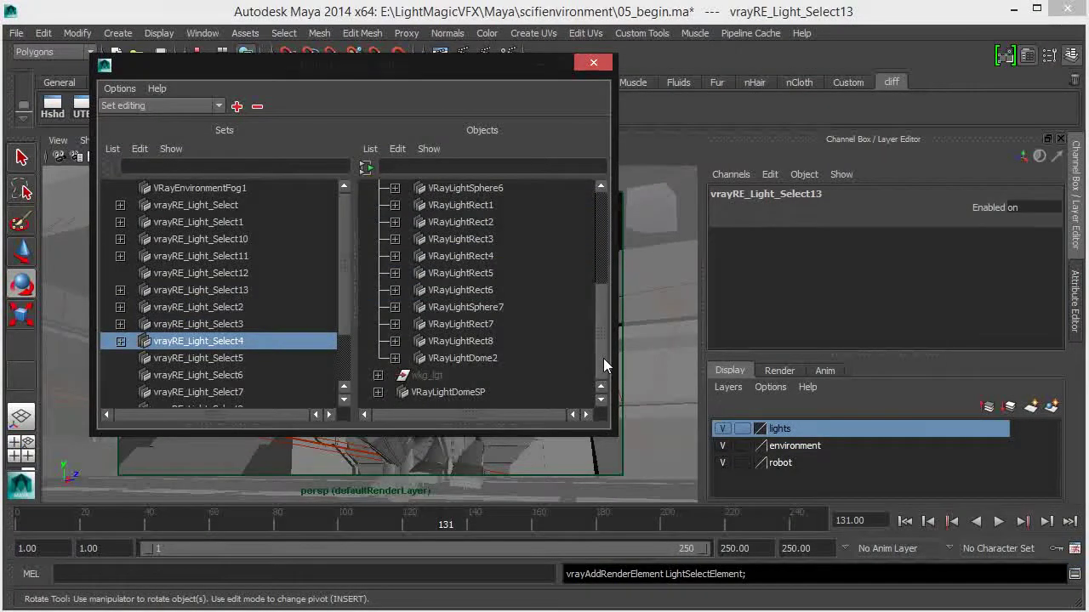
Step: Add VRayLightDomeSP to the vrayRE_Light_Select4 set, check the vrayRE_Light_Select7 set, and close the set editor
left_click(468, 395)
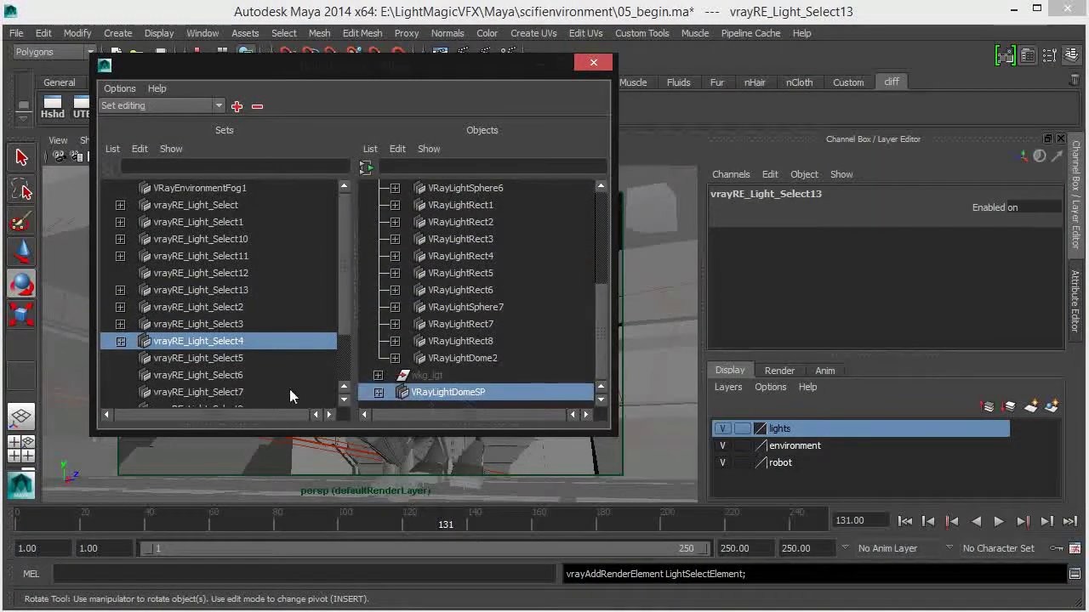
left_click(236, 392)
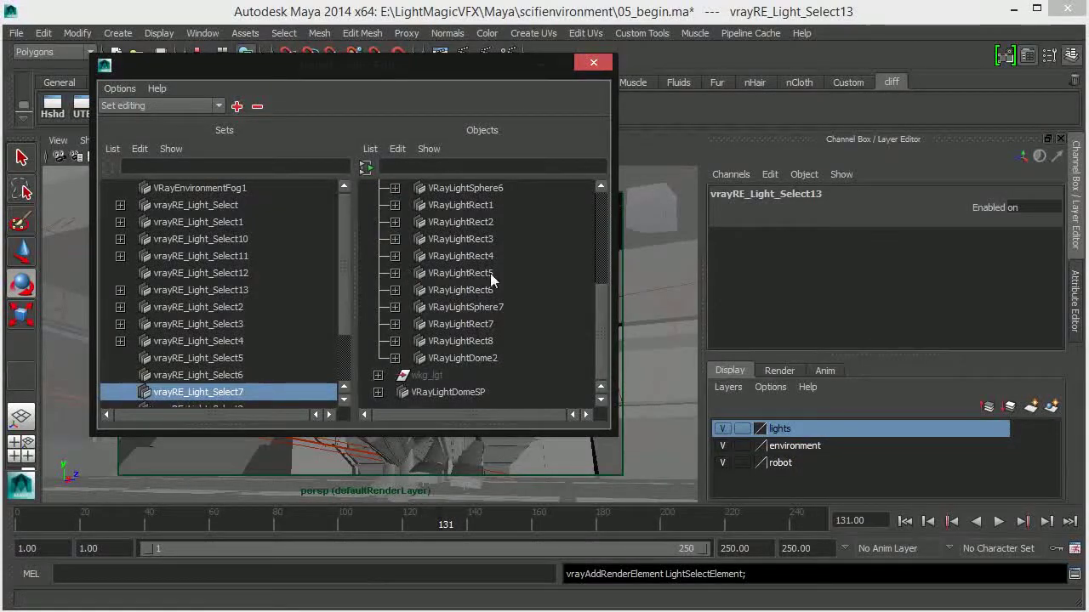
scroll(601, 287, "up", 2)
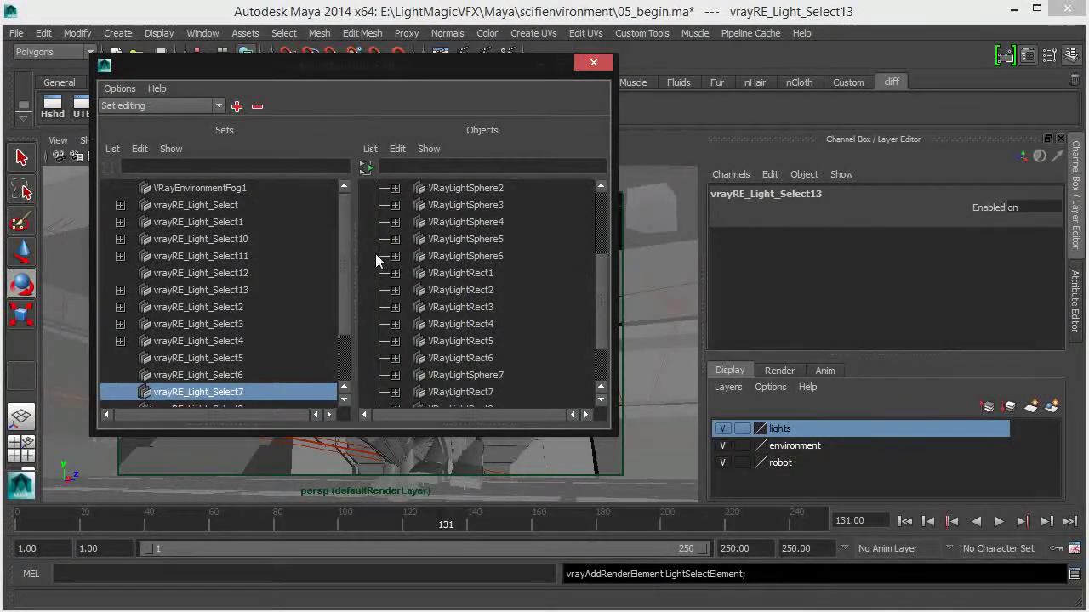
left_click_drag(601, 263, 599, 209)
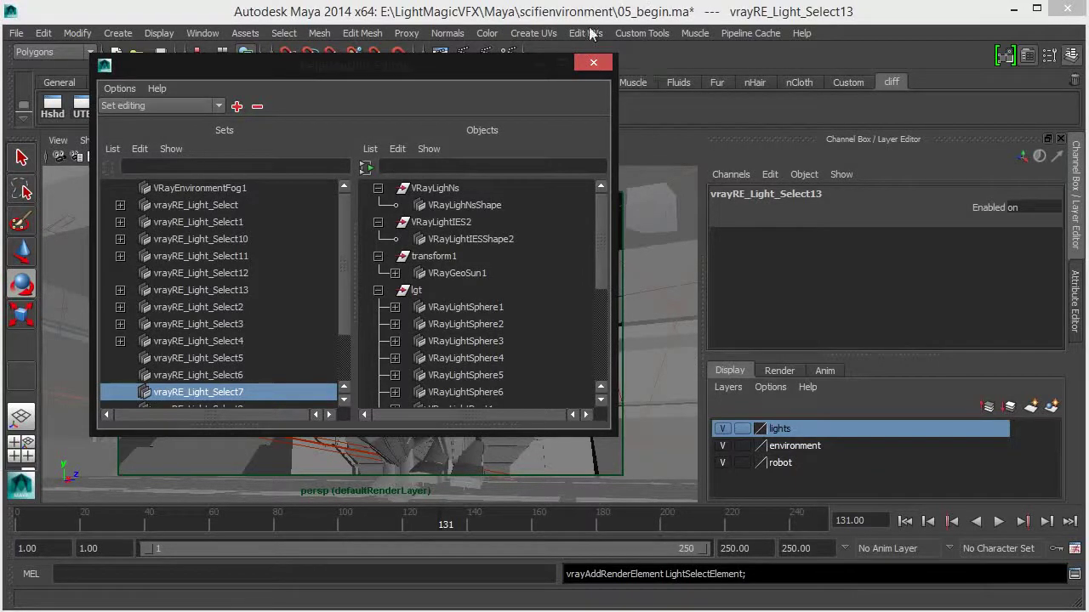
left_click(593, 62)
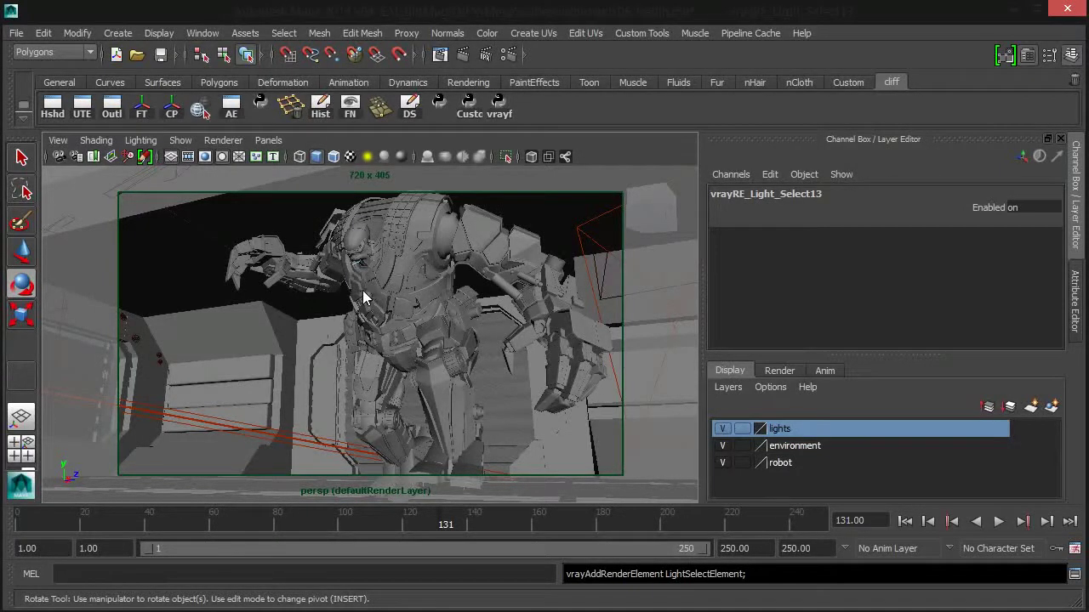
Step: Examine the robot's rendered RGB color image in an enlarged V-Ray frame buffer, then minimize the buffer
mouse_move(674, 245)
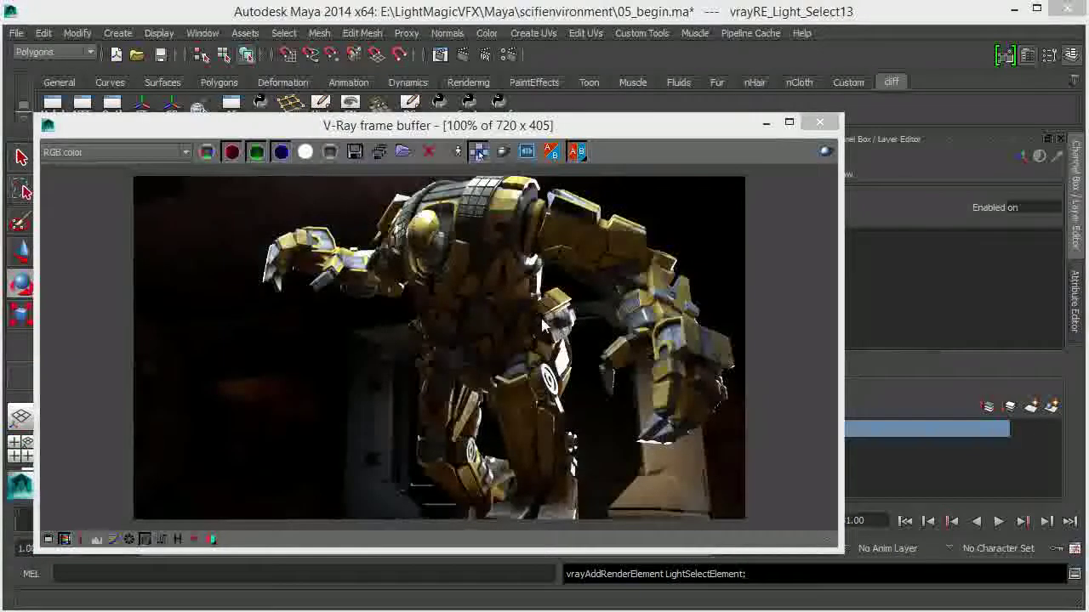
left_click_drag(591, 129, 636, 88)
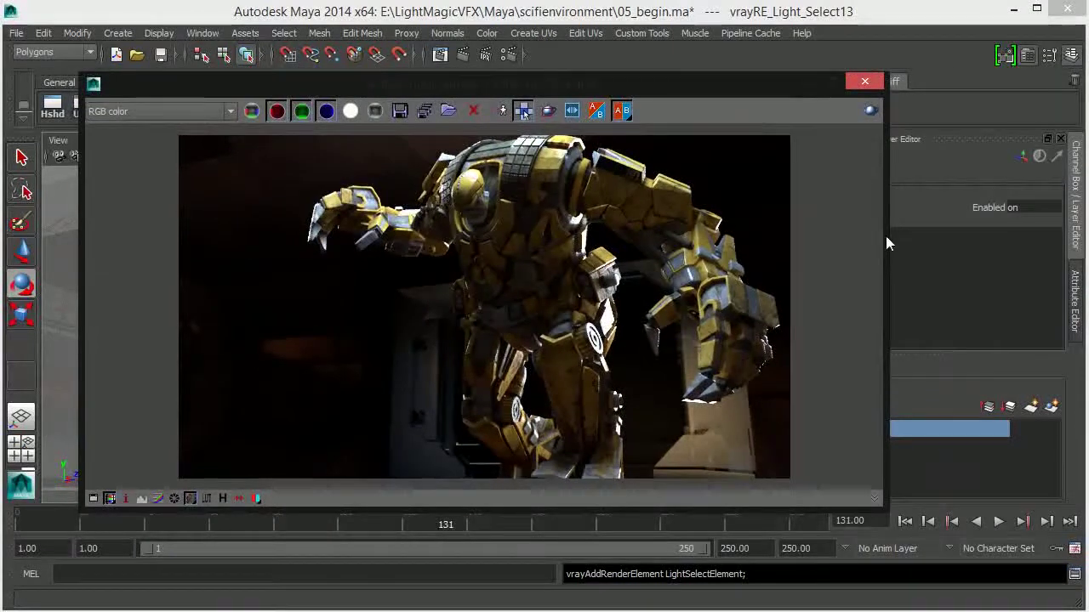
left_click_drag(936, 256, 974, 263)
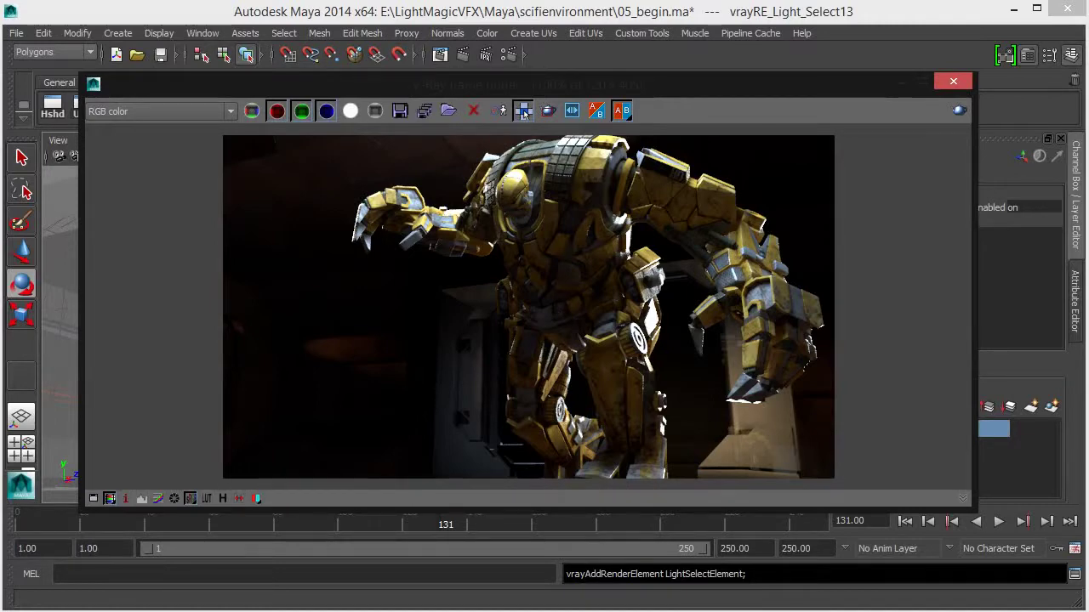
left_click(319, 269)
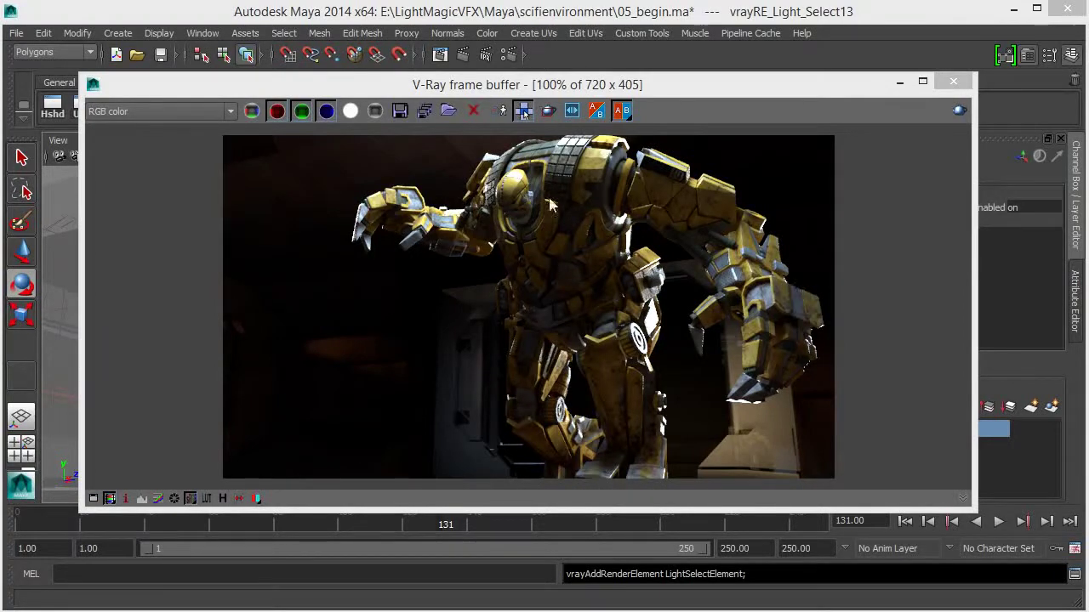
left_click(900, 82)
Step: Inspect the robot's individual torso armor, leg, head and hand pieces by selecting them one after another
left_click(416, 236)
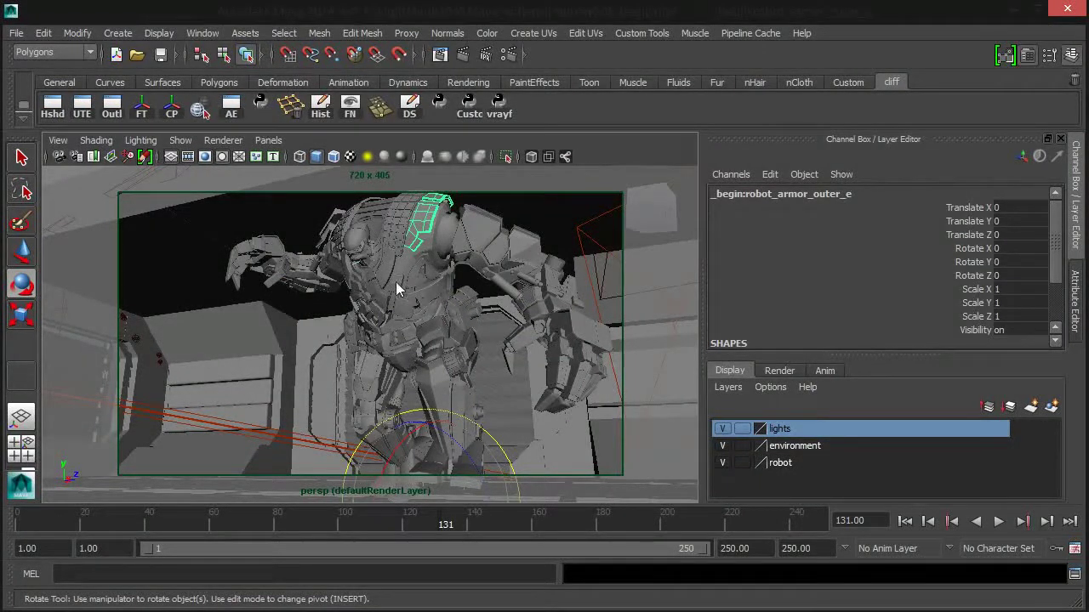
left_click(421, 297)
left_click(458, 387)
left_click(371, 403)
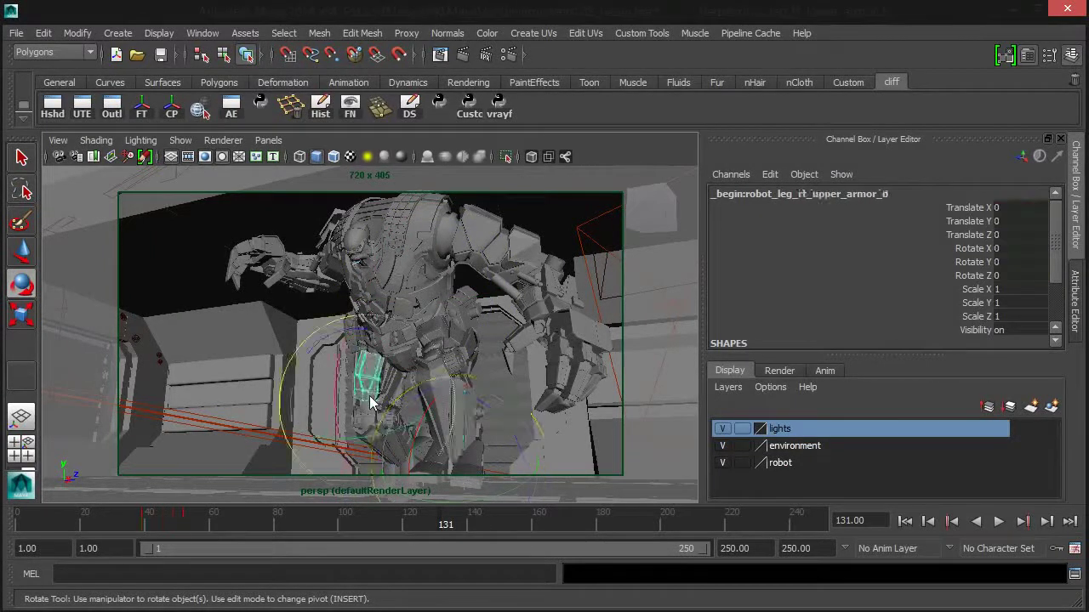
left_click(425, 270)
left_click(356, 249)
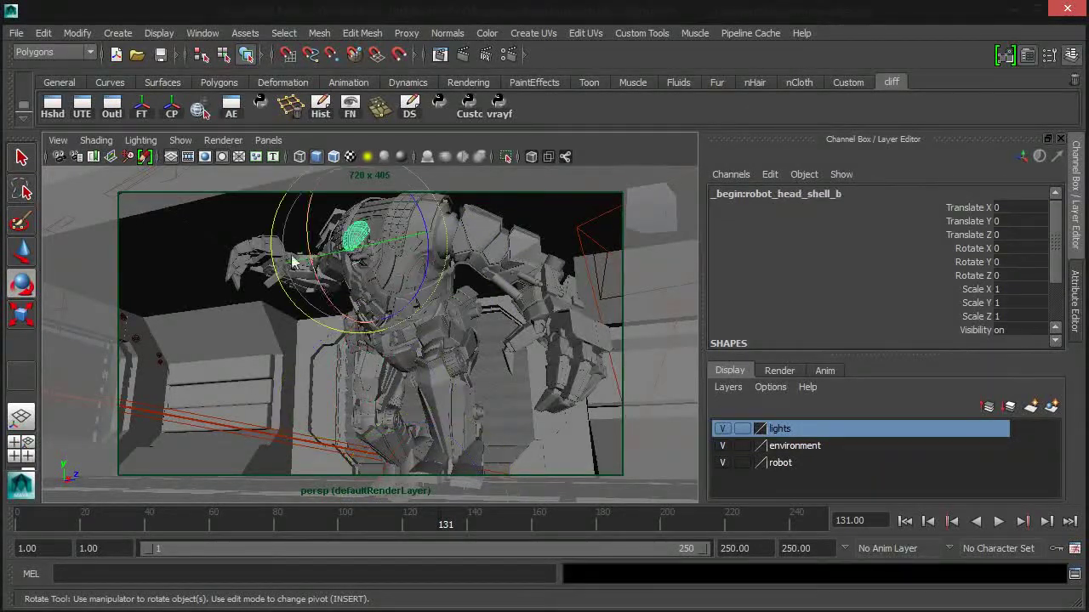
left_click(236, 256)
Step: Inspect the robot's part hierarchy by selecting the parent groups of the outer chest armor, both arms and left lower leg armor
left_click(416, 319)
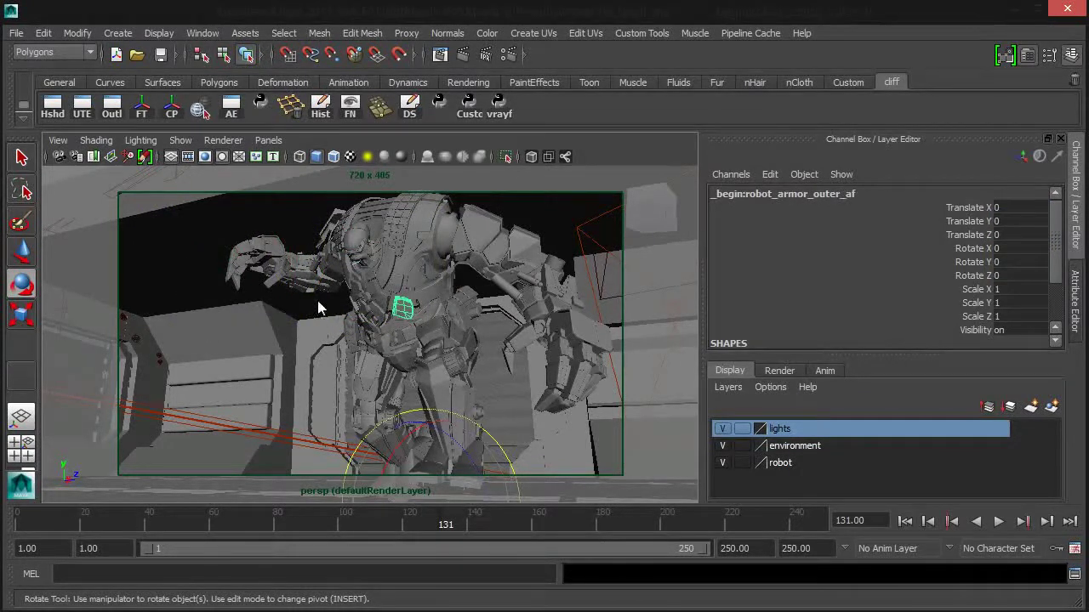
key("Up")
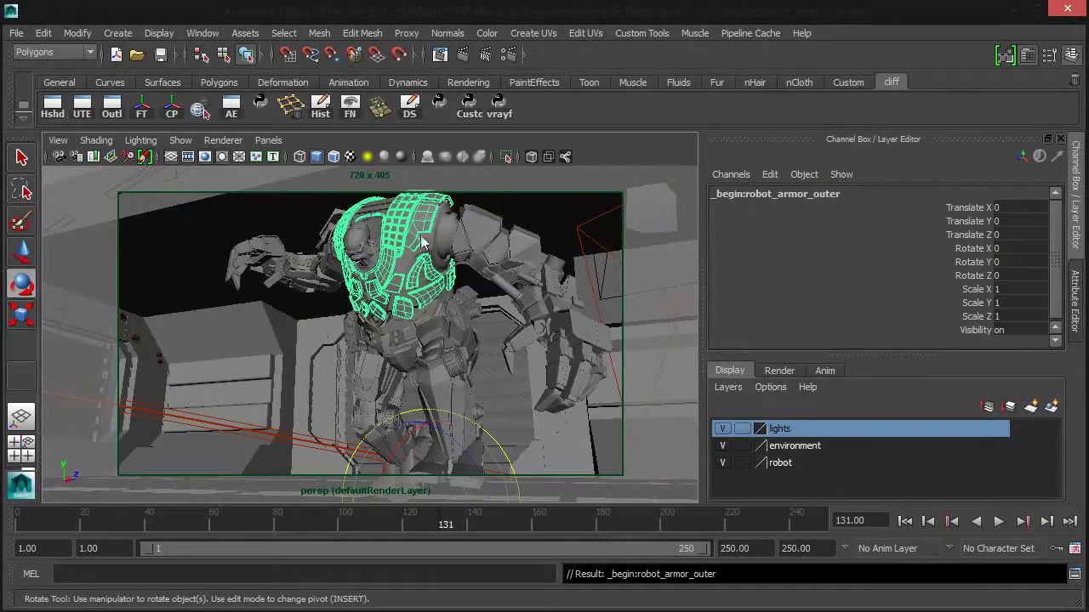
left_click(415, 274)
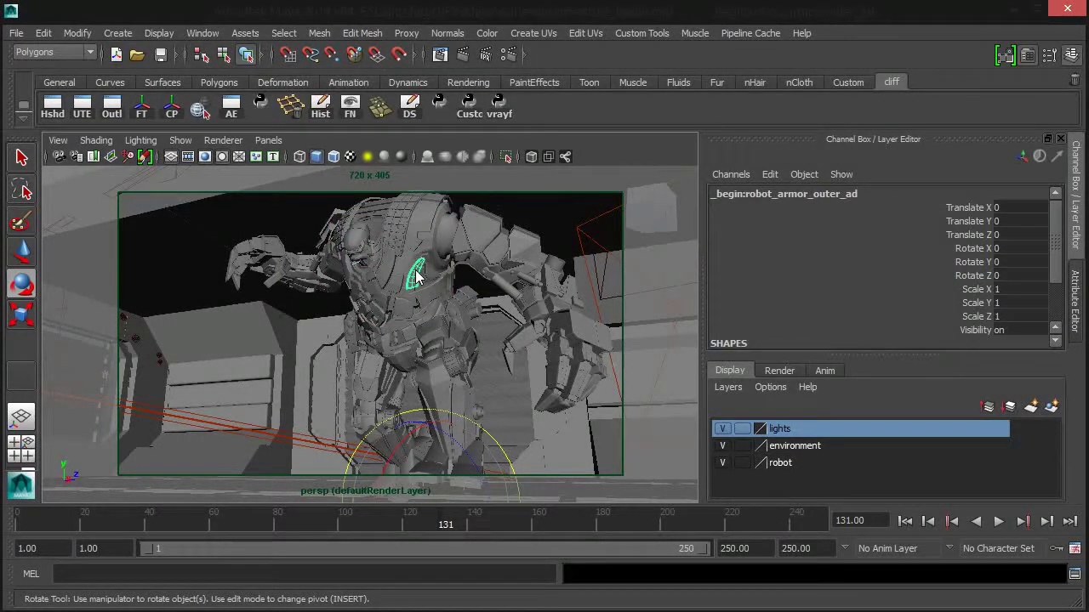
key("Up")
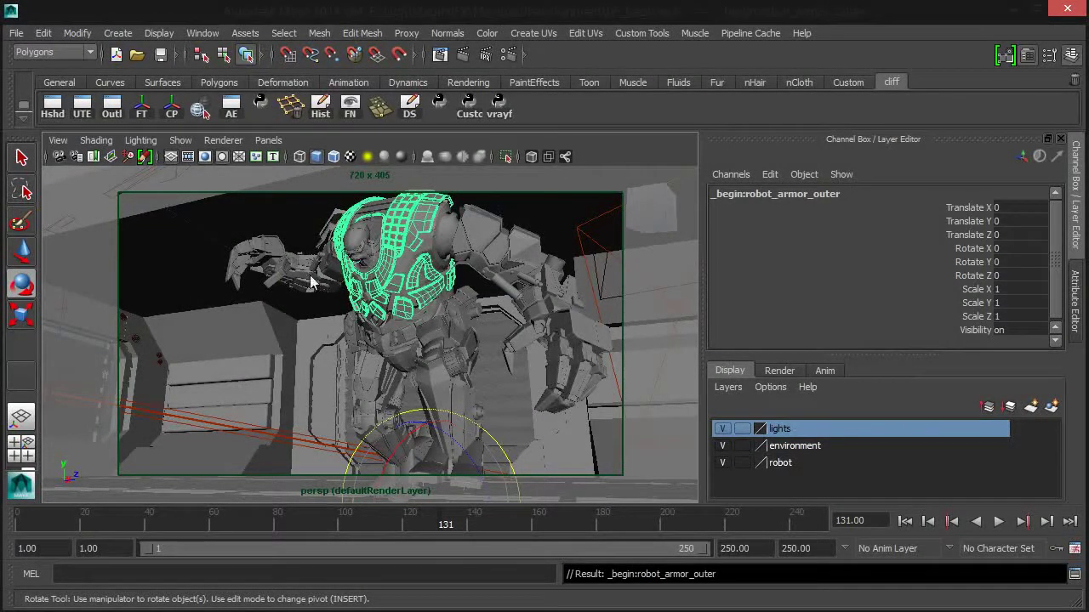
left_click(500, 255)
key("Up")
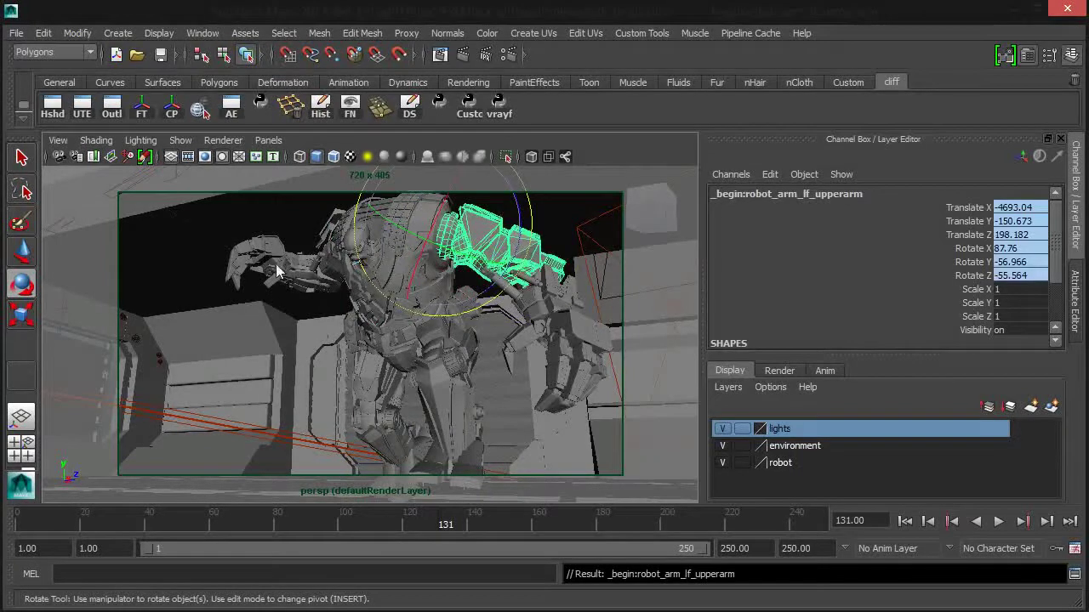
left_click(281, 262)
key("Up")
left_click(421, 360)
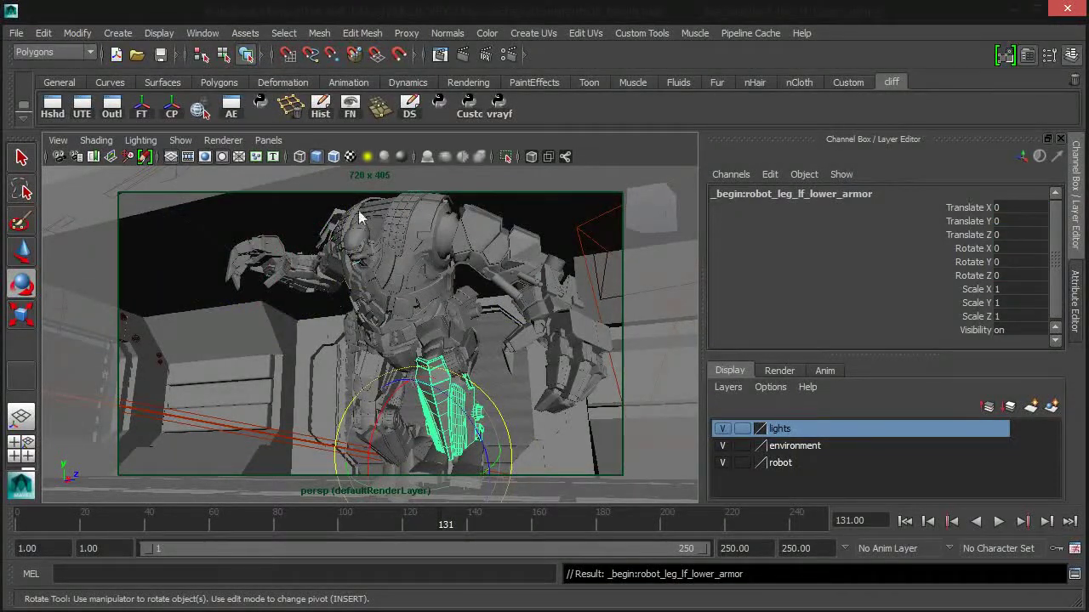
Step: Select the whole robot_armor_outer group and apply a single V-Ray object properties node to it
left_click(389, 269)
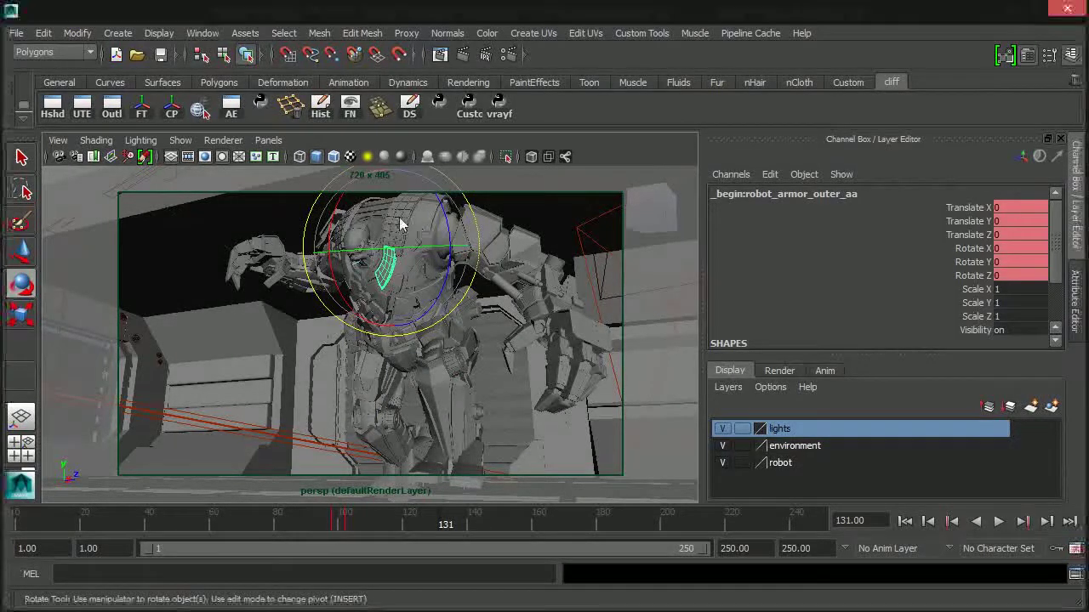
left_click(443, 320)
left_click(382, 283)
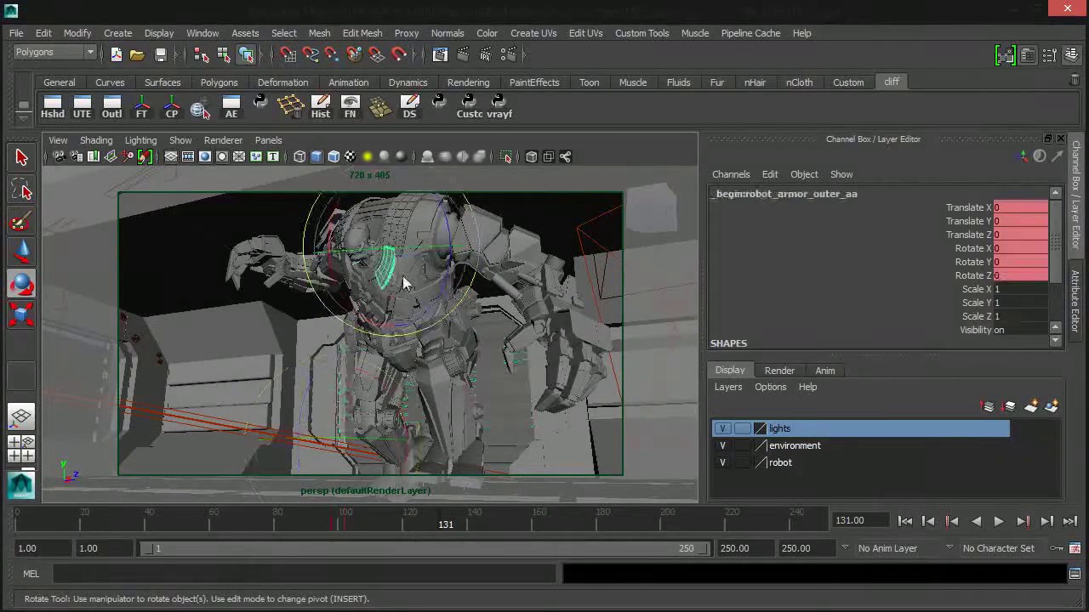
key("Up")
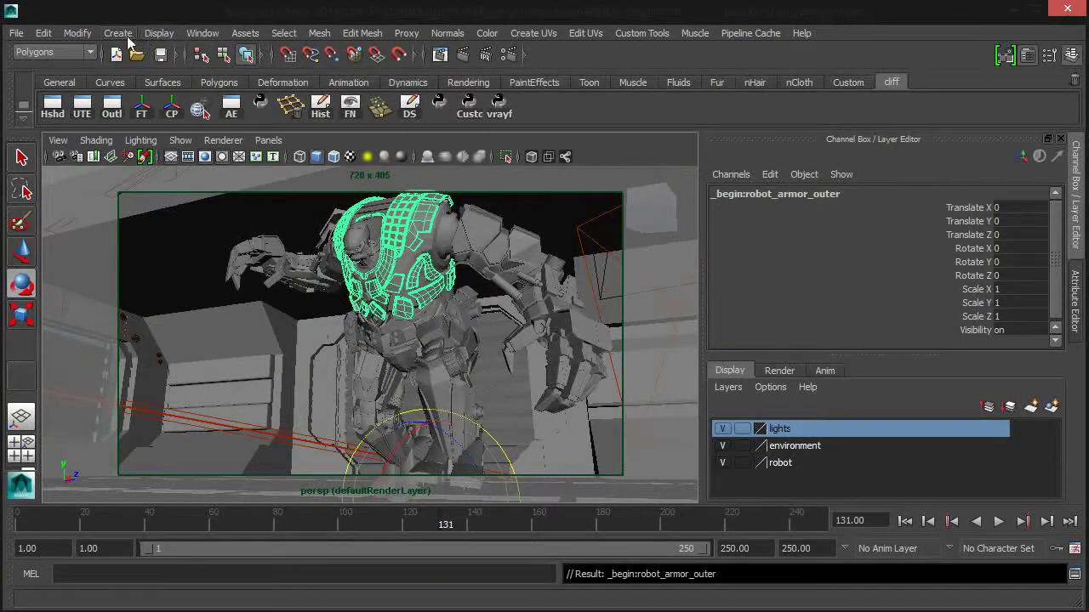
left_click(119, 34)
mouse_move(225, 392)
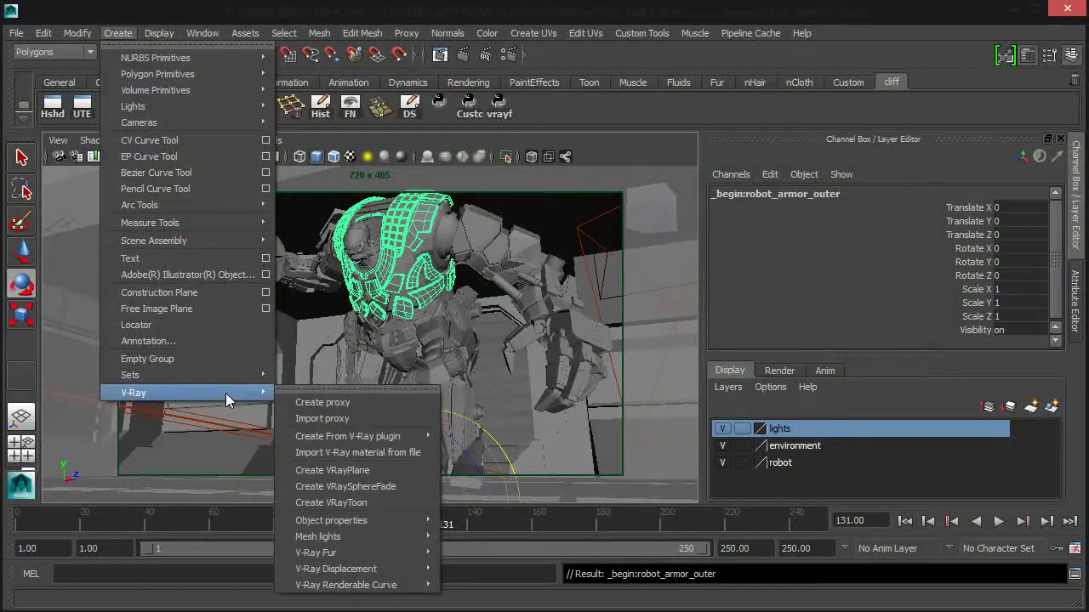
mouse_move(377, 519)
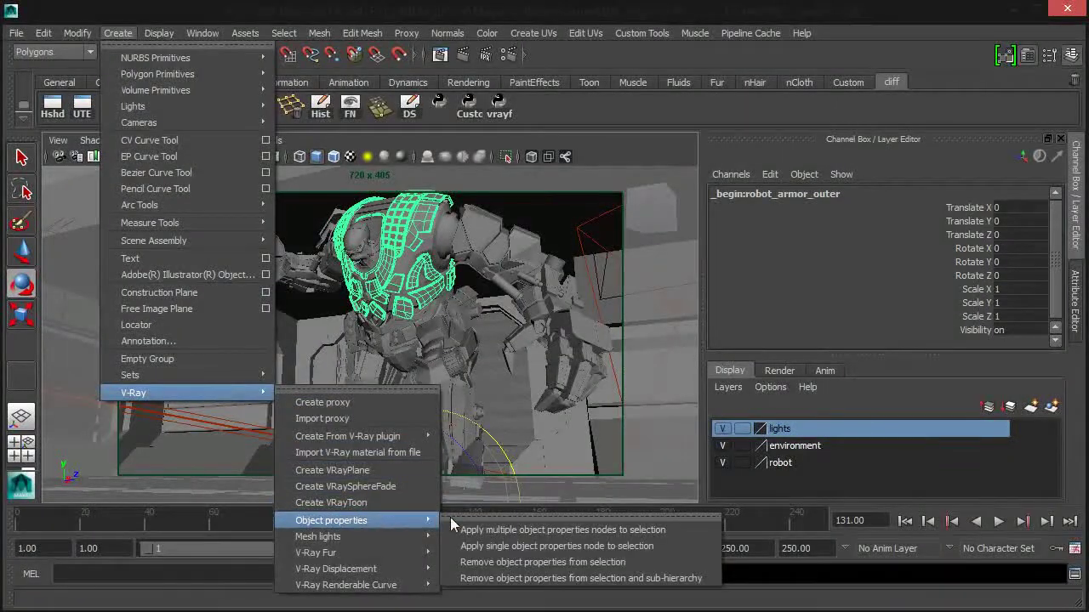
left_click(548, 546)
Step: Rename the vrayobjectproperties node to chestVop in the Outliner and put the Outliner away
left_click(203, 38)
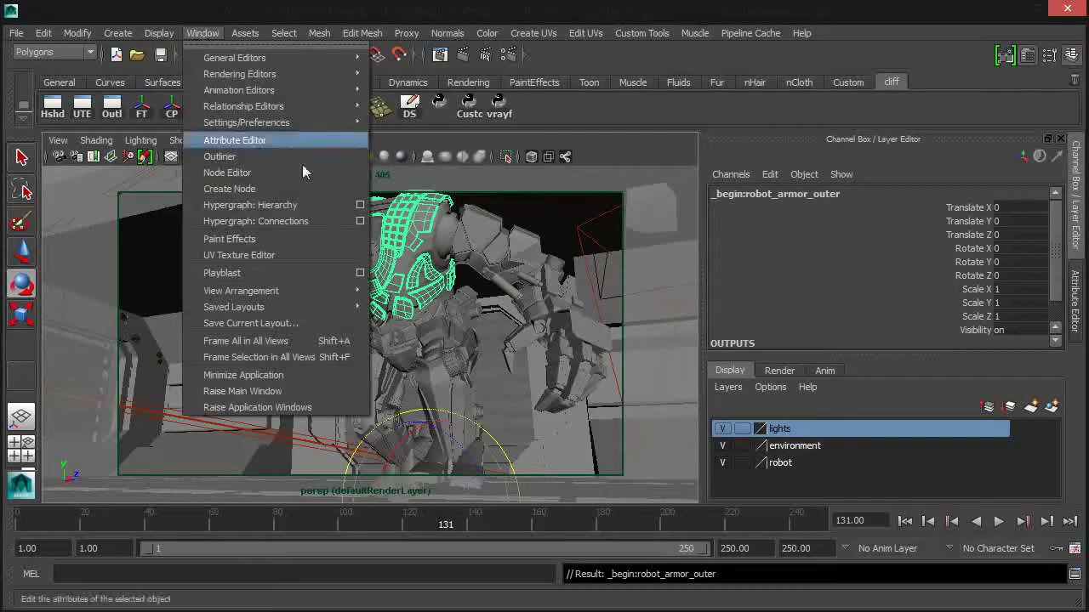
left_click(261, 158)
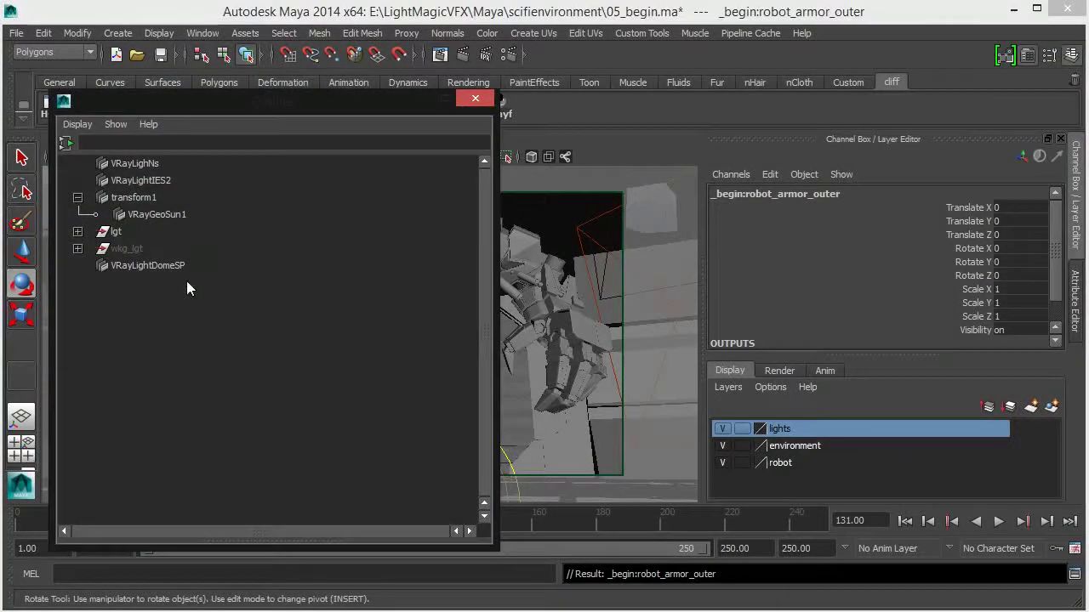
scroll(258, 291, "down", 5)
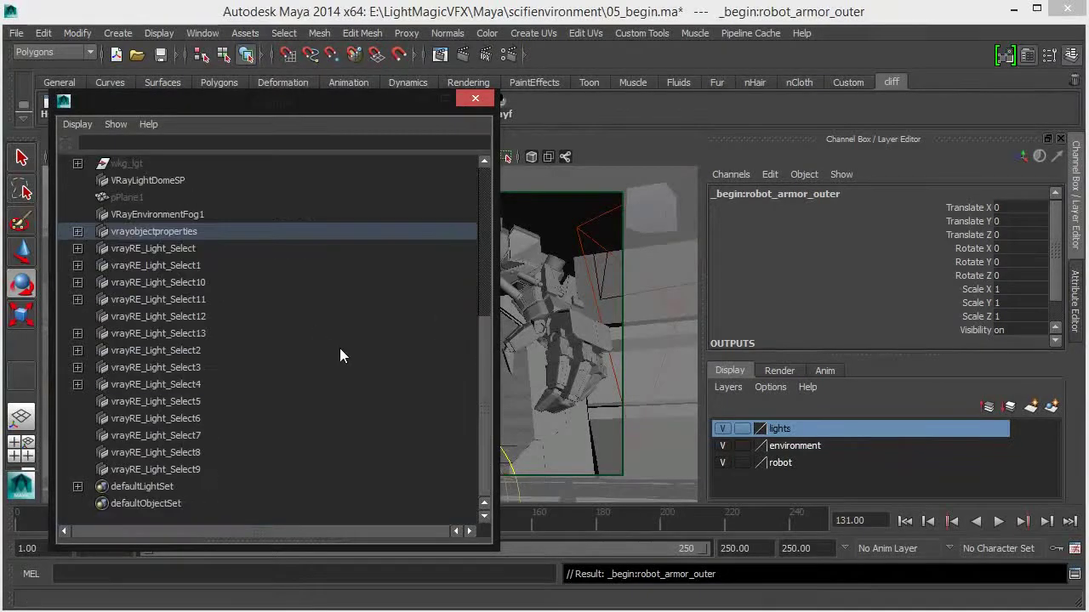
double_click(209, 232)
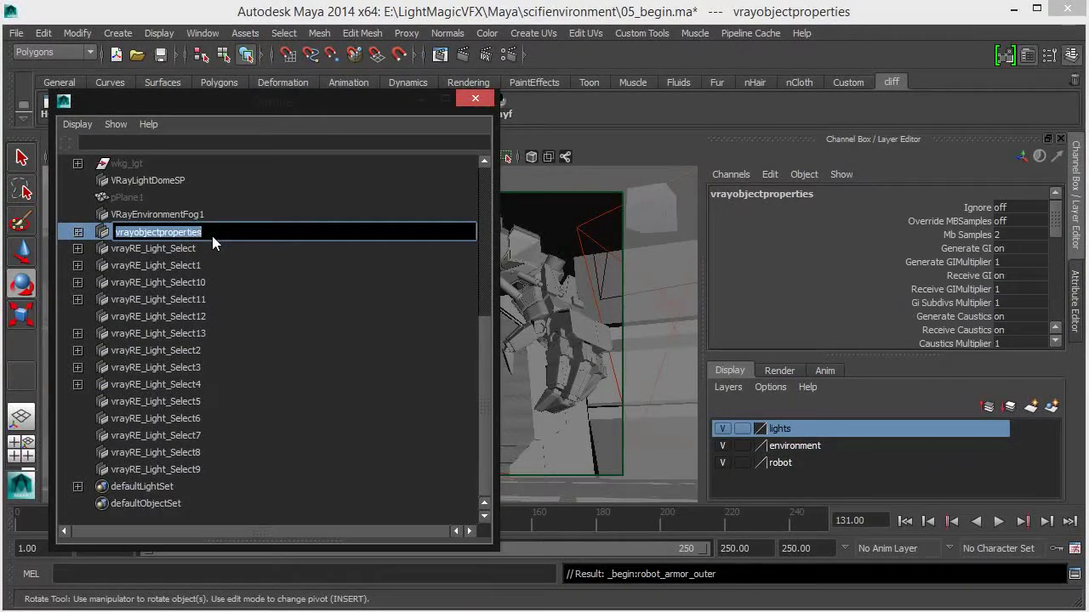
type("chest")
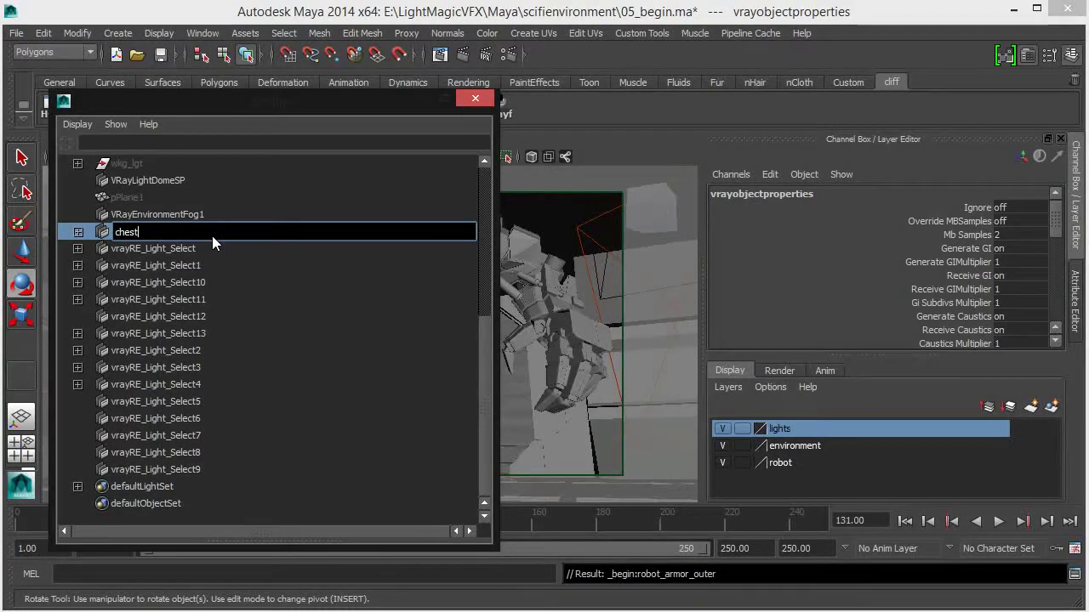
type("Vop")
key("Return")
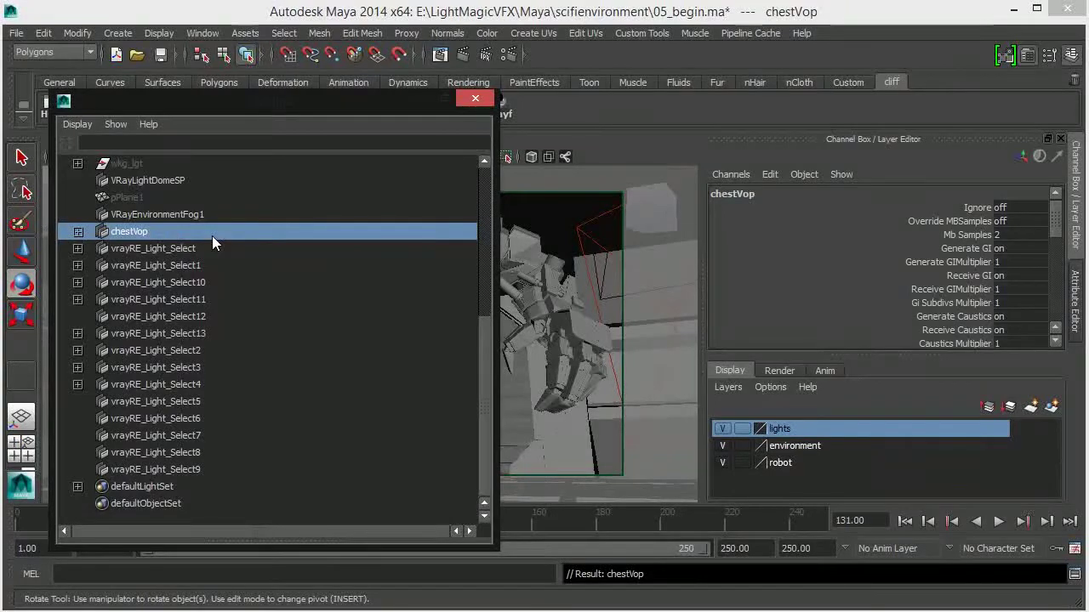
left_click(419, 104)
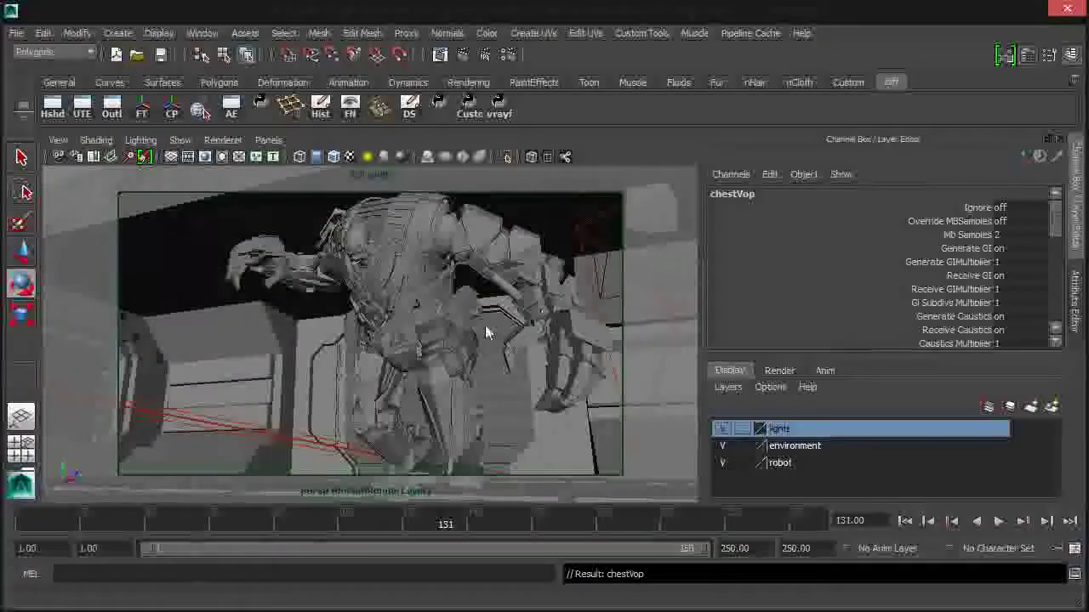
Step: Inspect which other robot parts could be grouped by selecting the chest, upper and lower leg armor, and left upper arm groups
key("e")
left_click(405, 311)
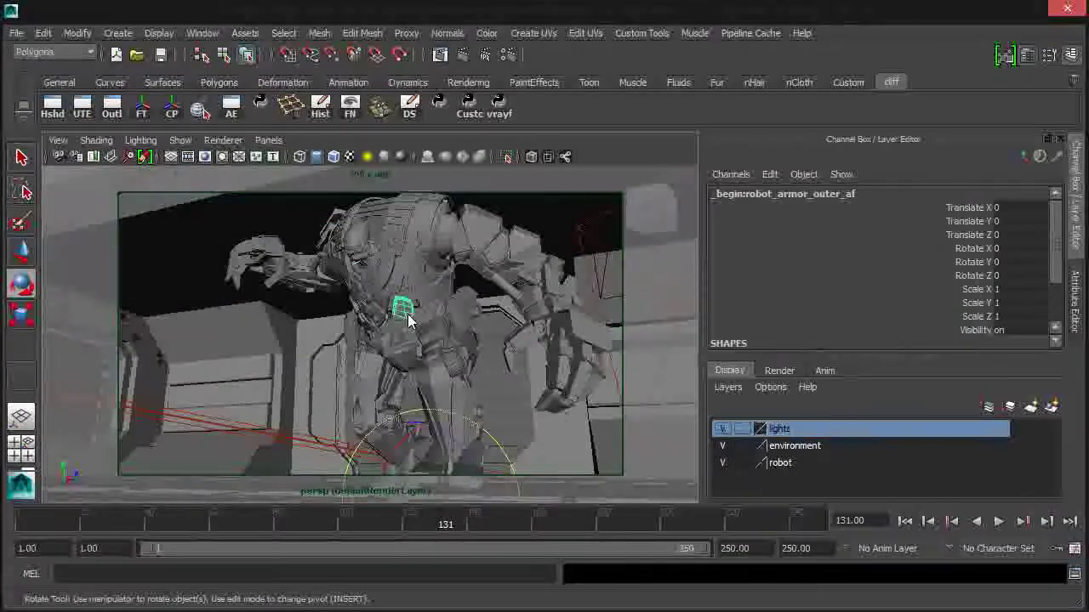
key("Up")
left_click(415, 353)
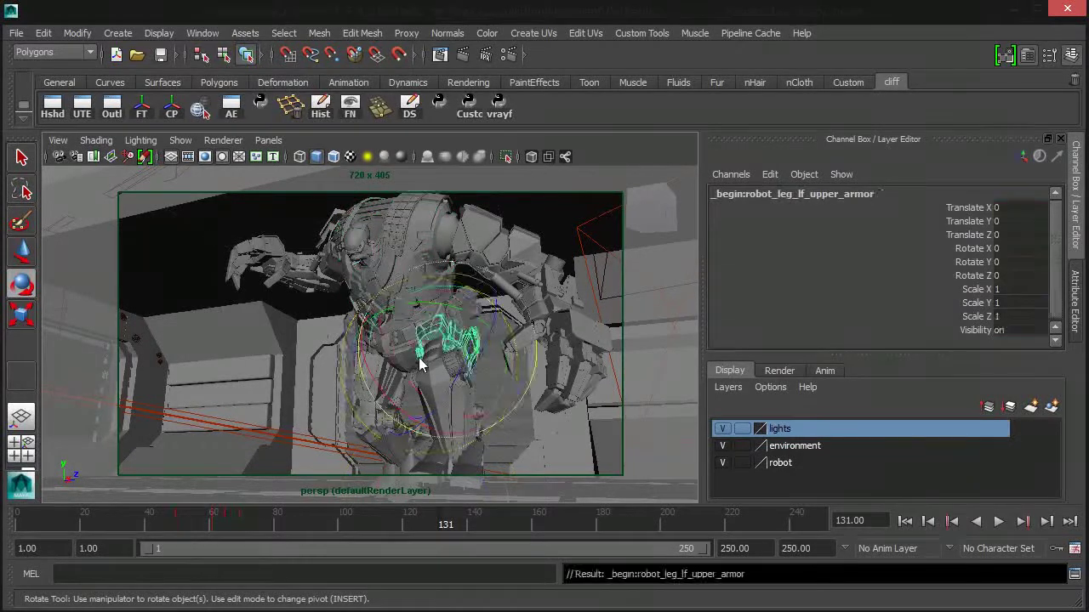
left_click(369, 399)
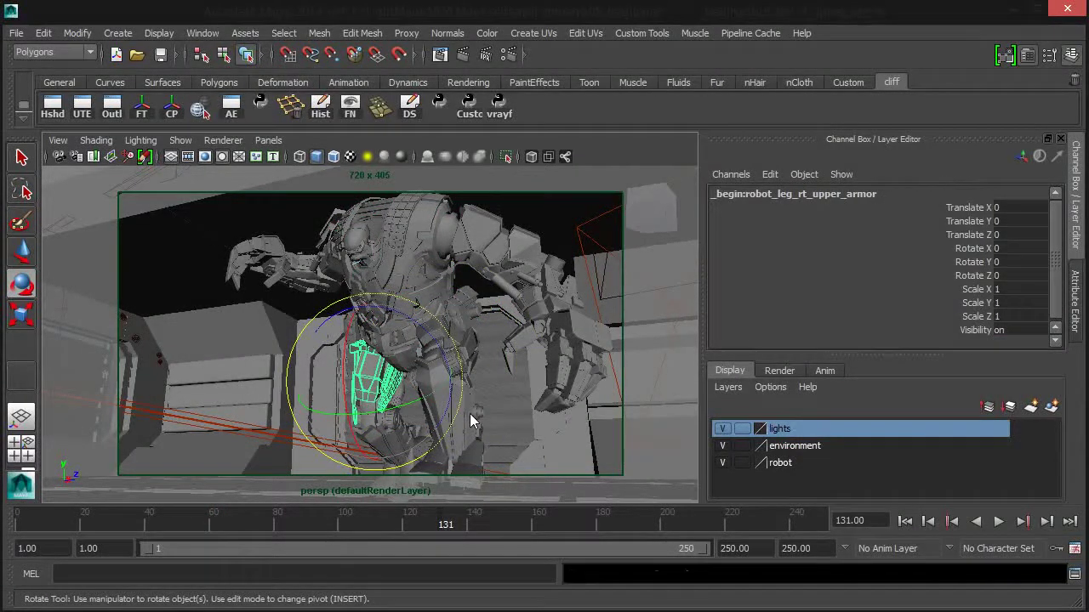
left_click(469, 413, "shift")
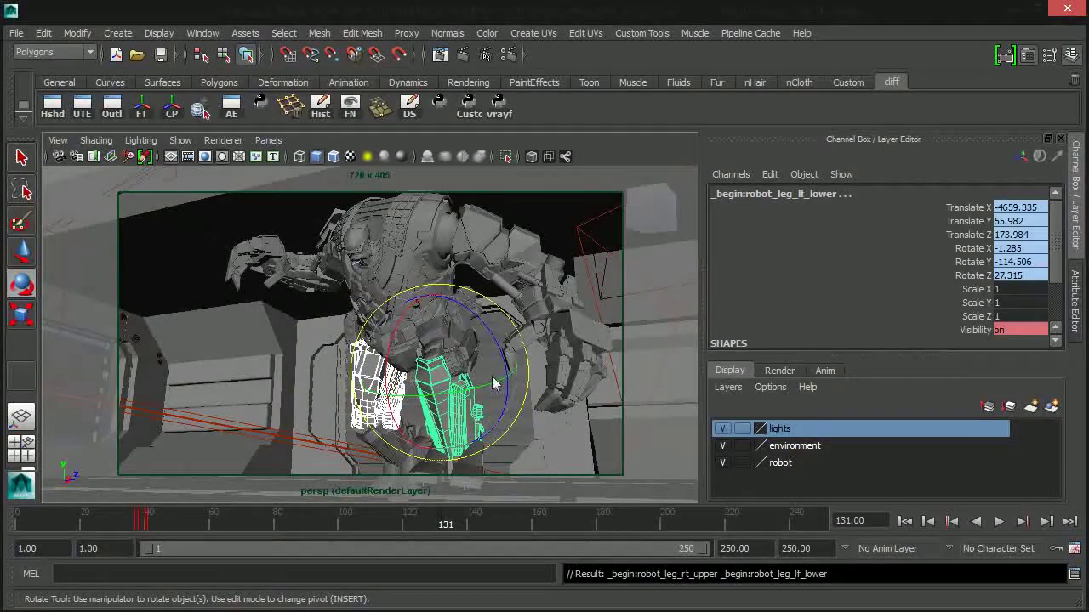
left_click(517, 251)
key("Up")
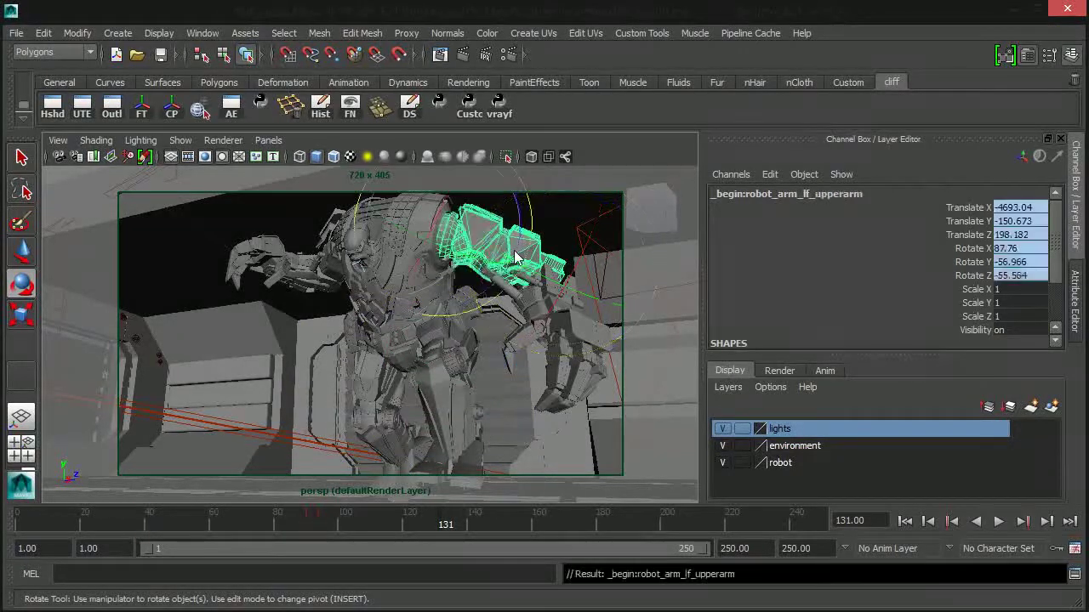
Step: Examine the rendered image of the robot in the V-Ray frame buffer, looking closely at its parts
left_click(181, 304)
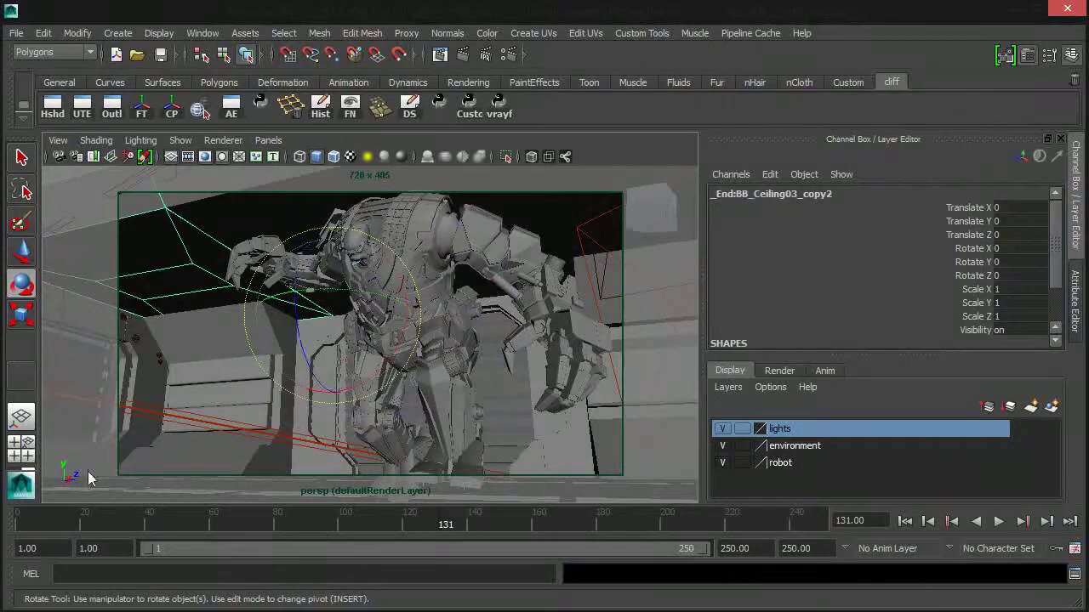
left_click(200, 111)
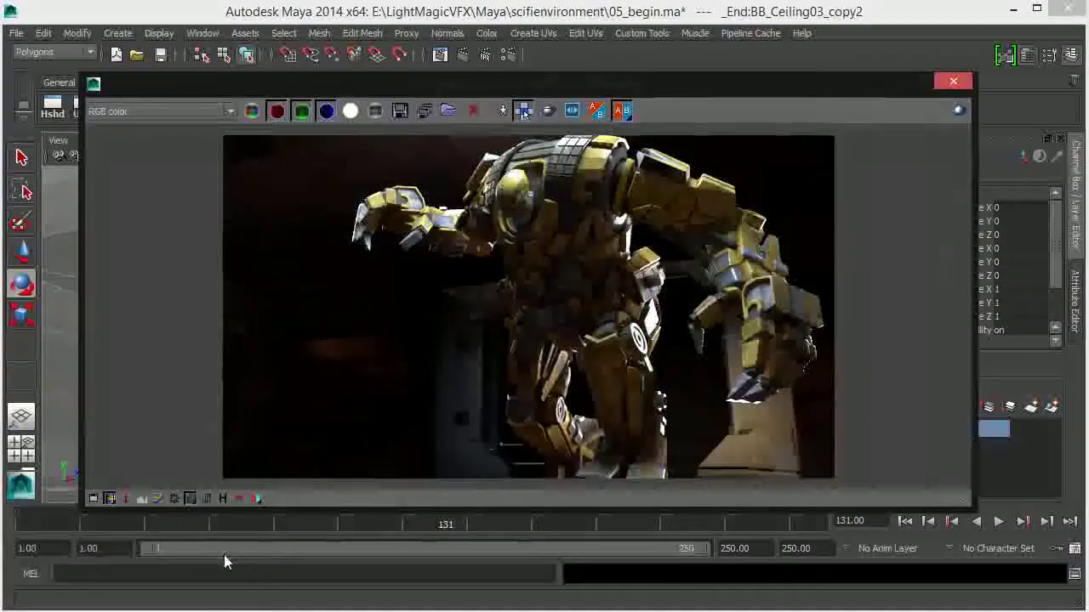
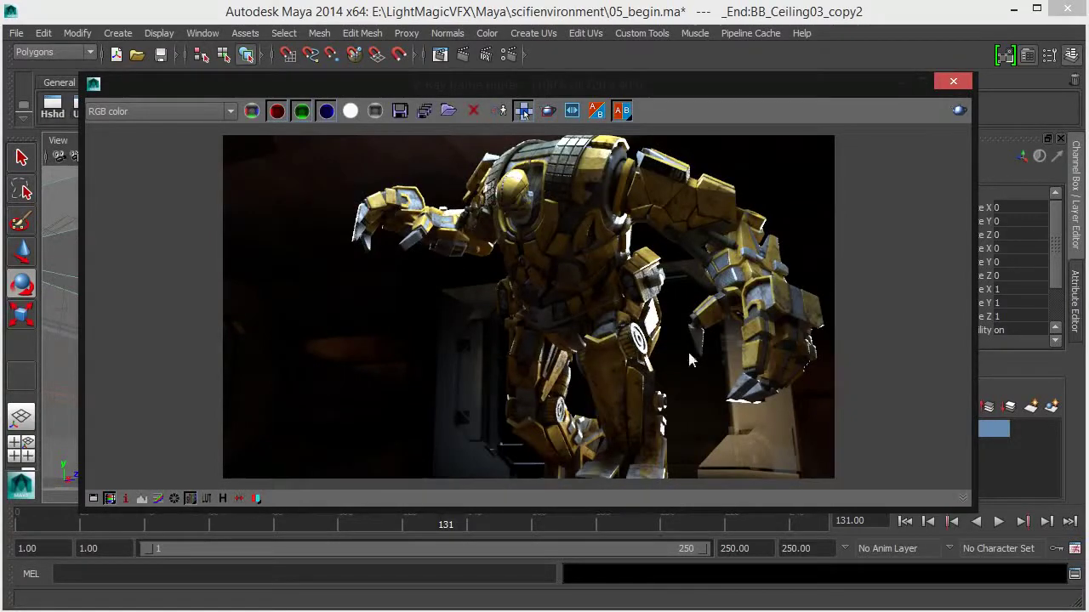
scroll(677, 238, "up", 3)
scroll(676, 234, "down", 3)
left_click(953, 81)
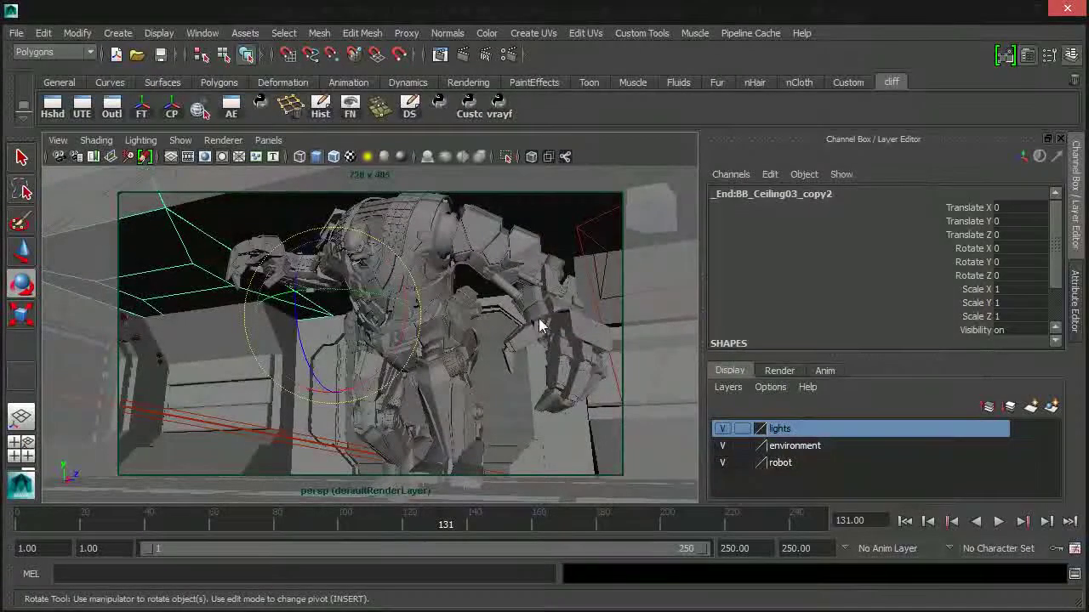
Step: Select the robot_head_shell group and apply a single V-Ray object properties node to it
left_click(401, 255)
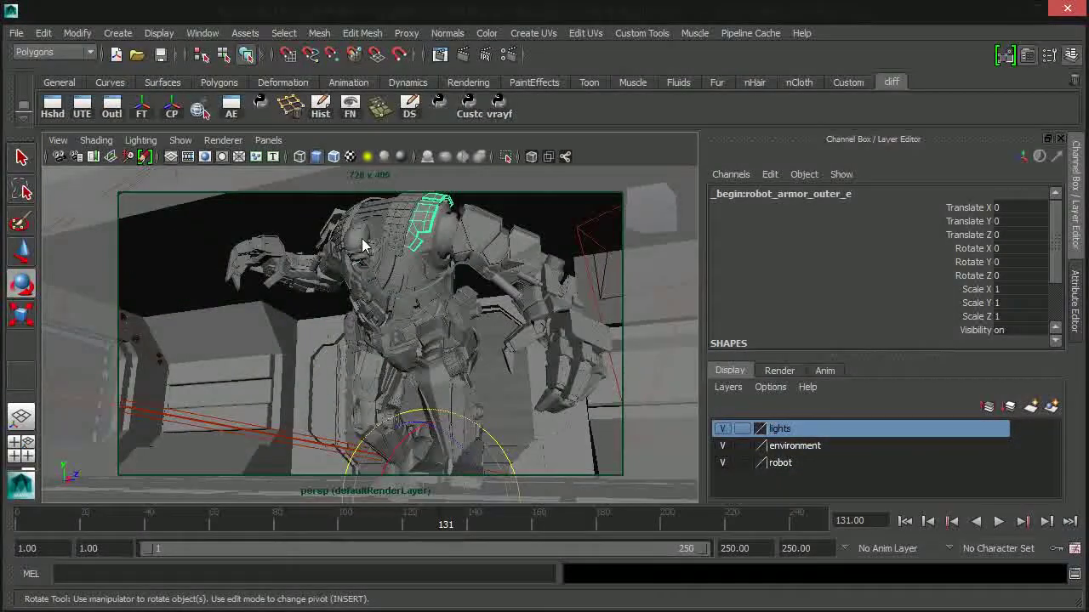
left_click(361, 238)
key("Up")
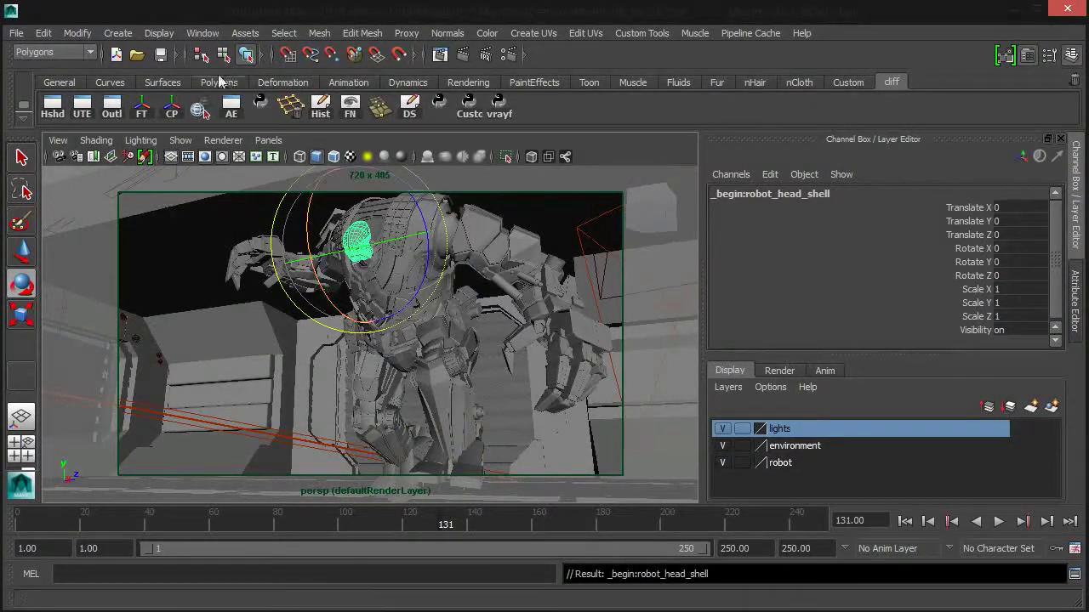
left_click(128, 39)
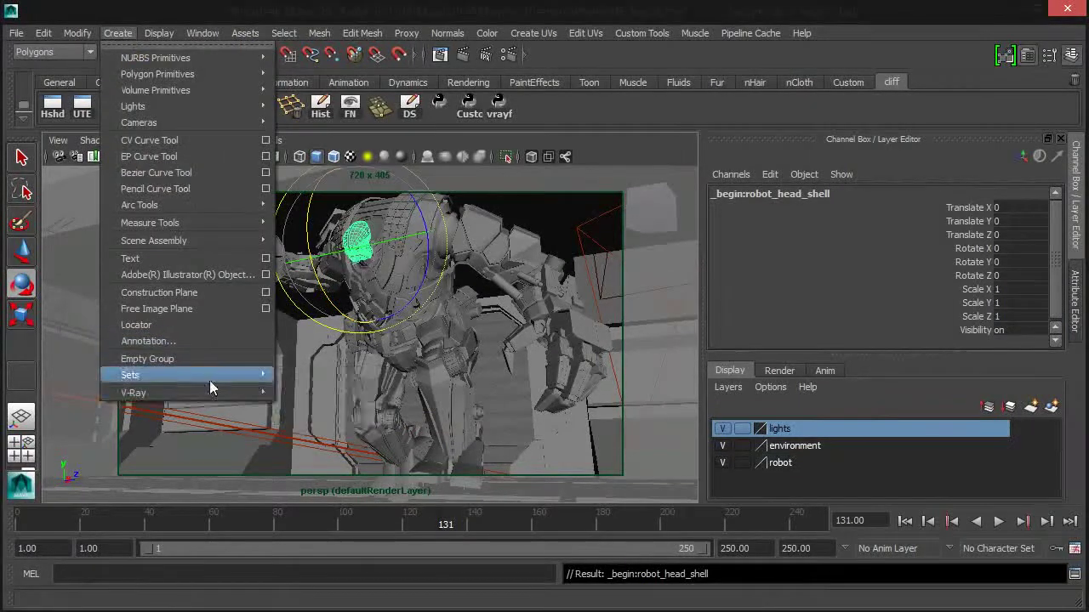
mouse_move(224, 391)
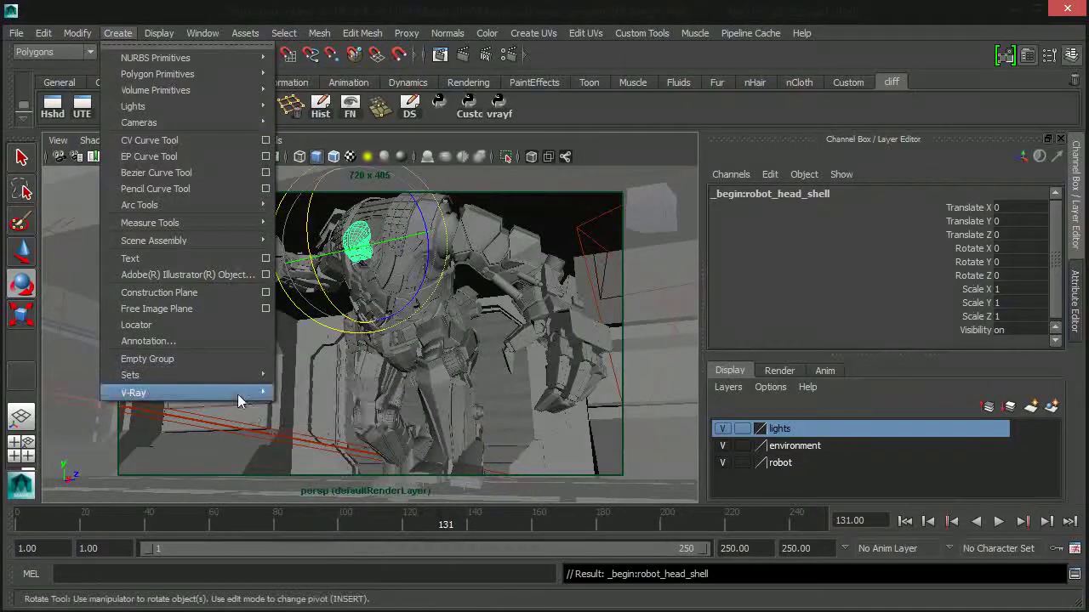
mouse_move(408, 521)
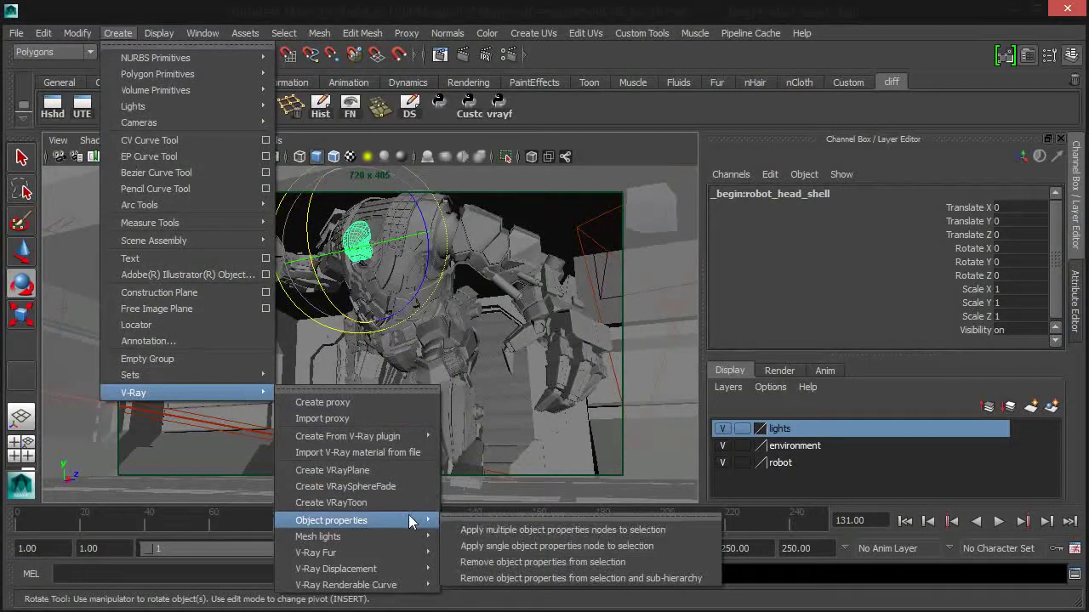
left_click(561, 547)
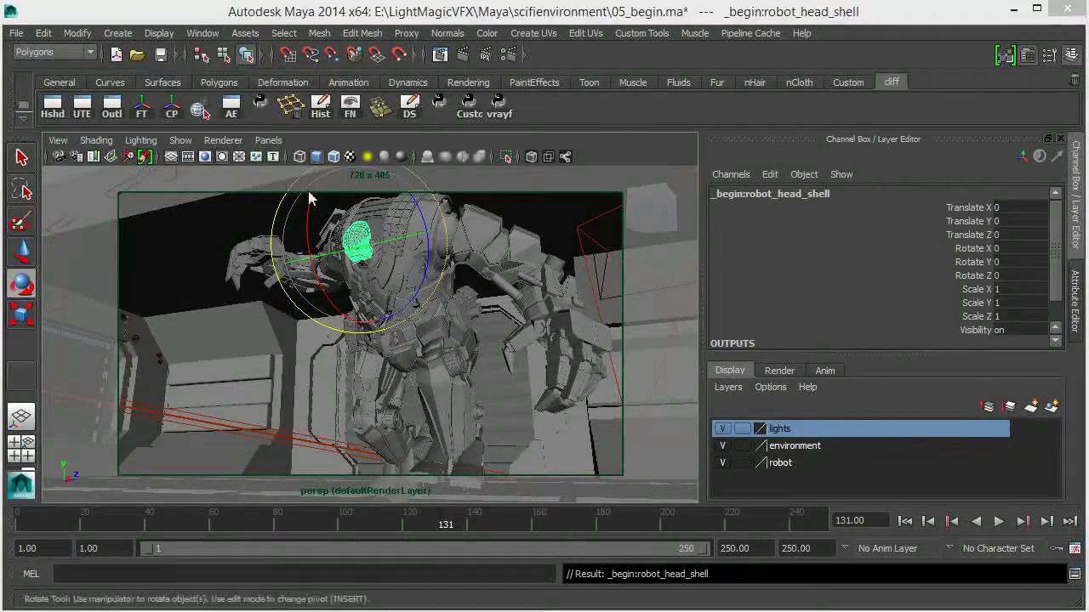
Step: Rename the new vrayobjectproperties node to headvop in the Outliner and put the Outliner away
left_click(203, 33)
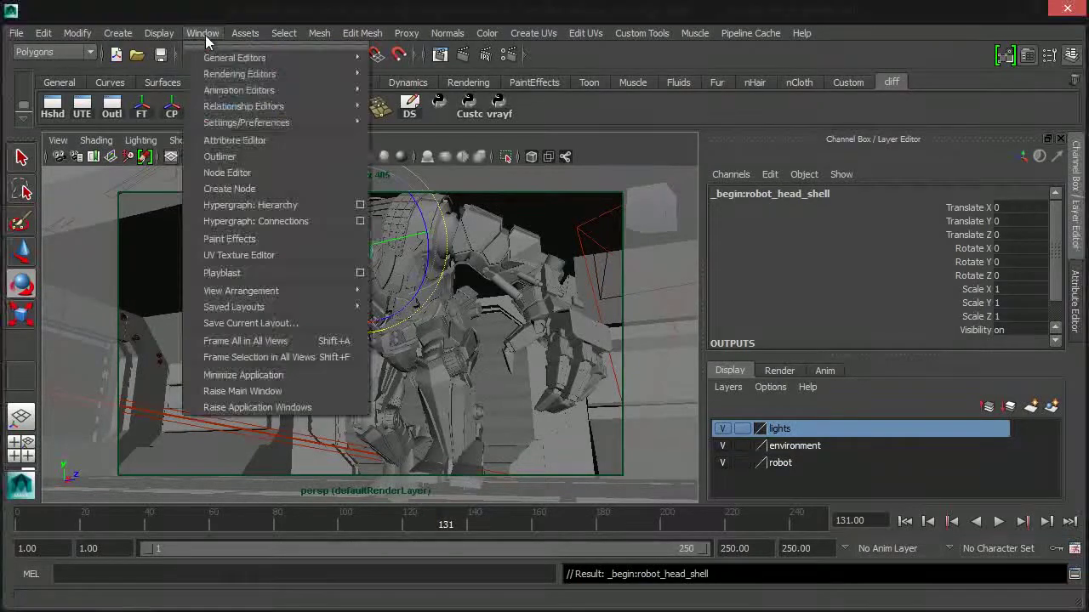
left_click(211, 174)
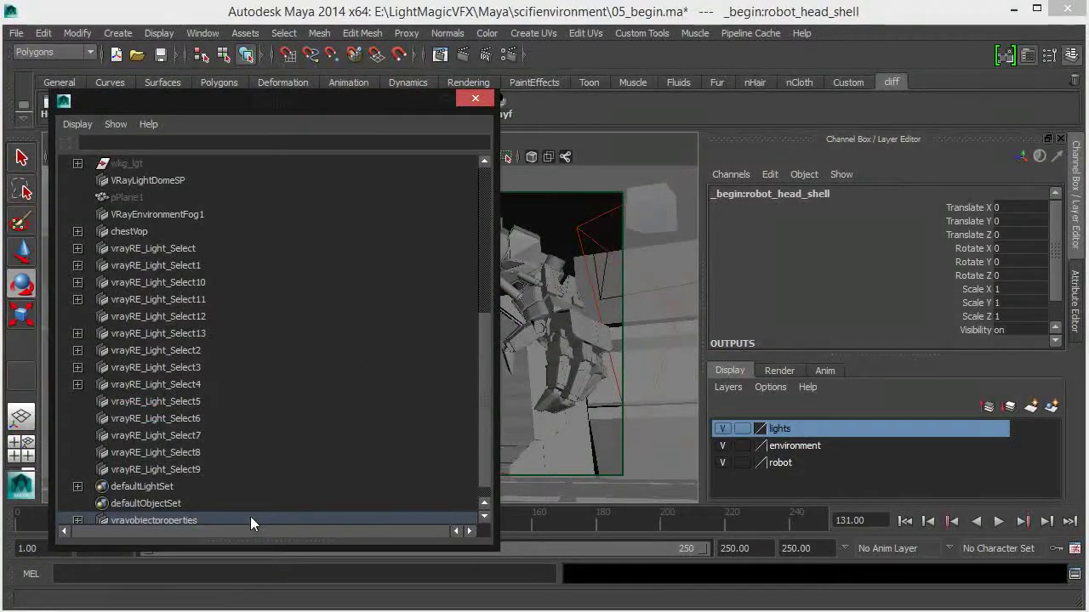
double_click(250, 519)
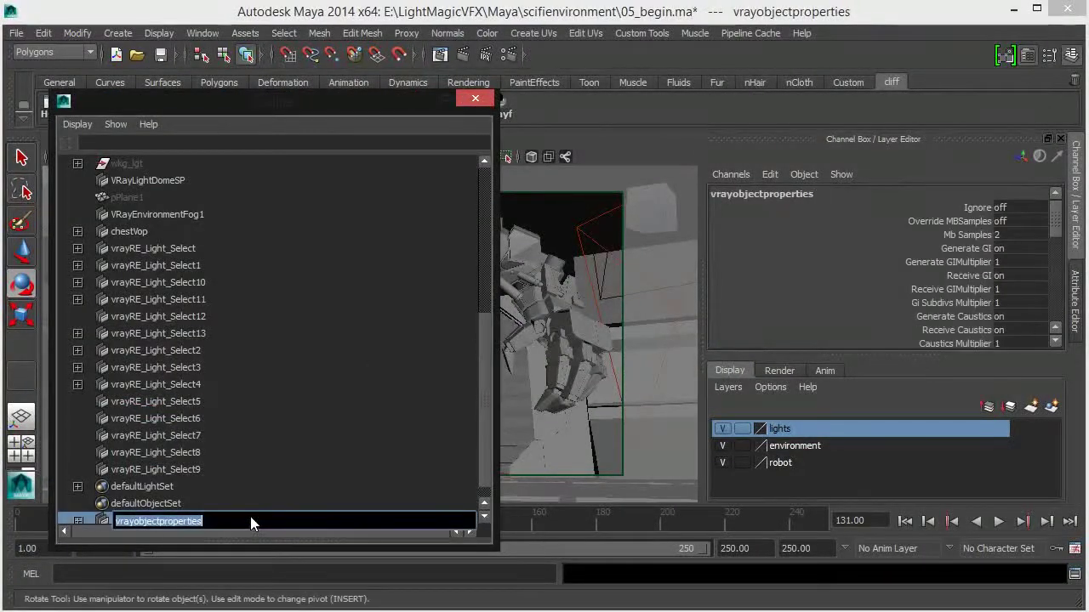
type("hea")
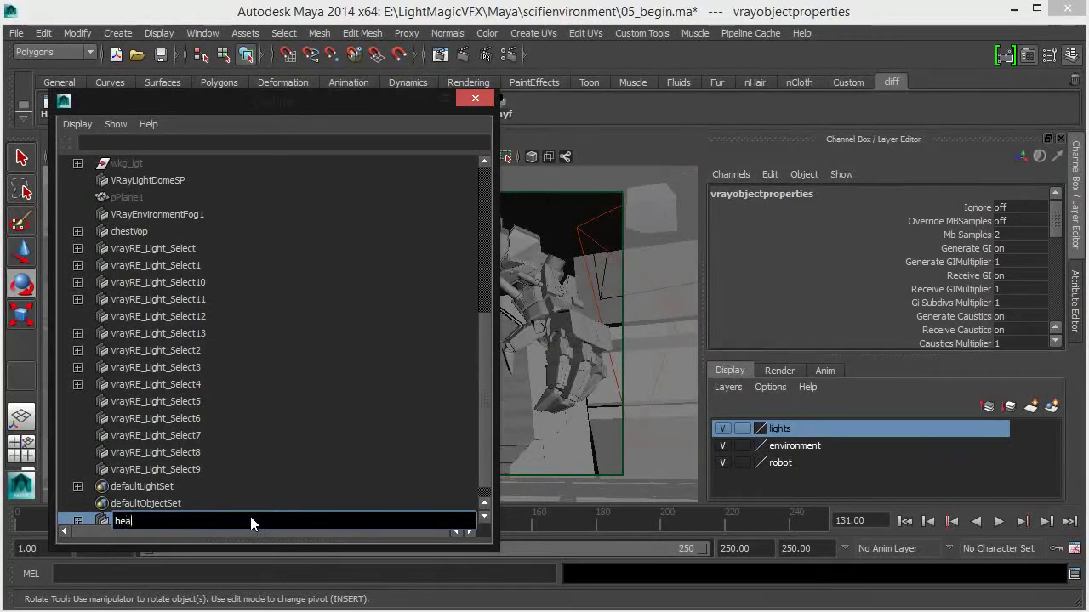
type("dvop")
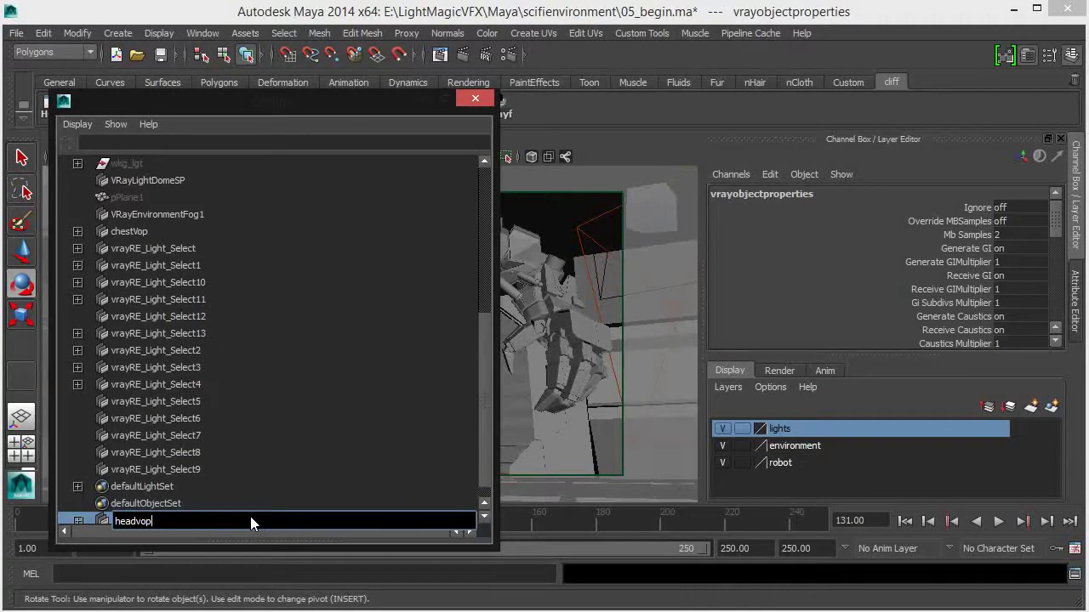
key("Return")
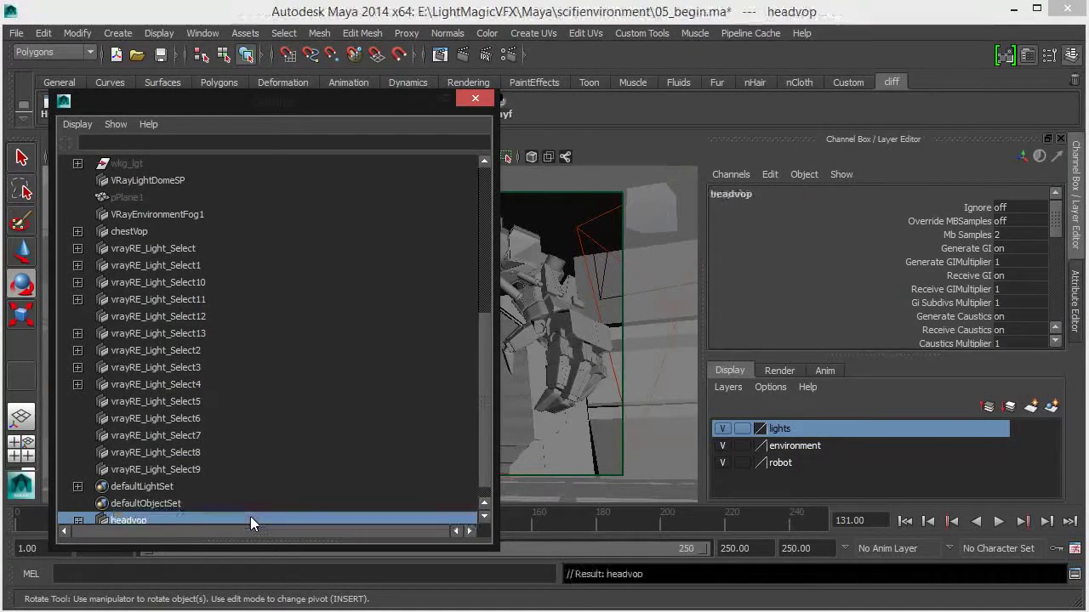
left_click(476, 99)
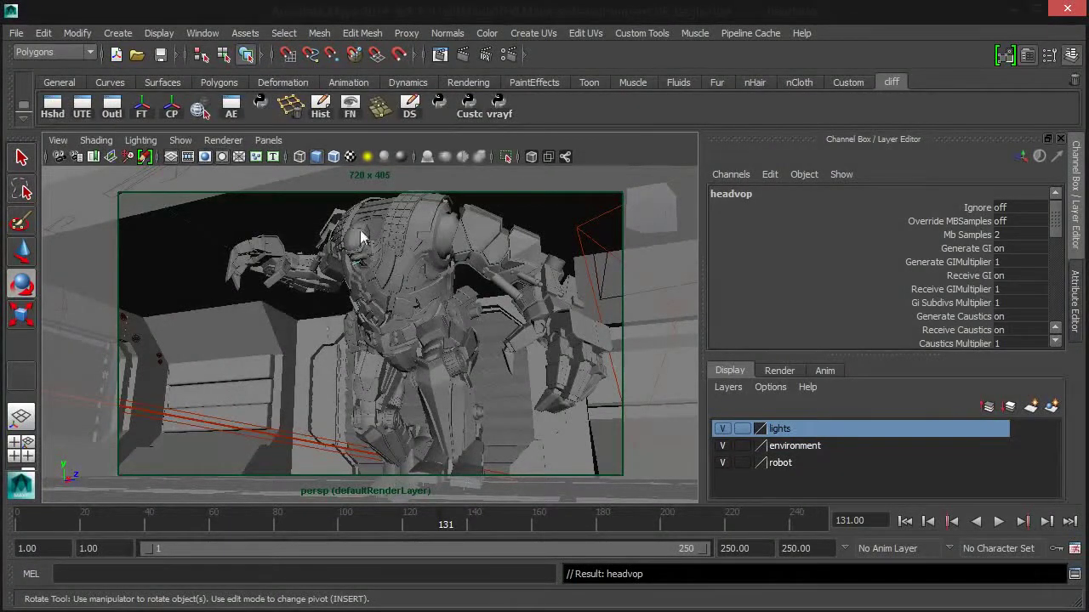
Step: Inspect the remaining robot parts by selecting the groups of both arms and the left lower leg armor
left_click(460, 244)
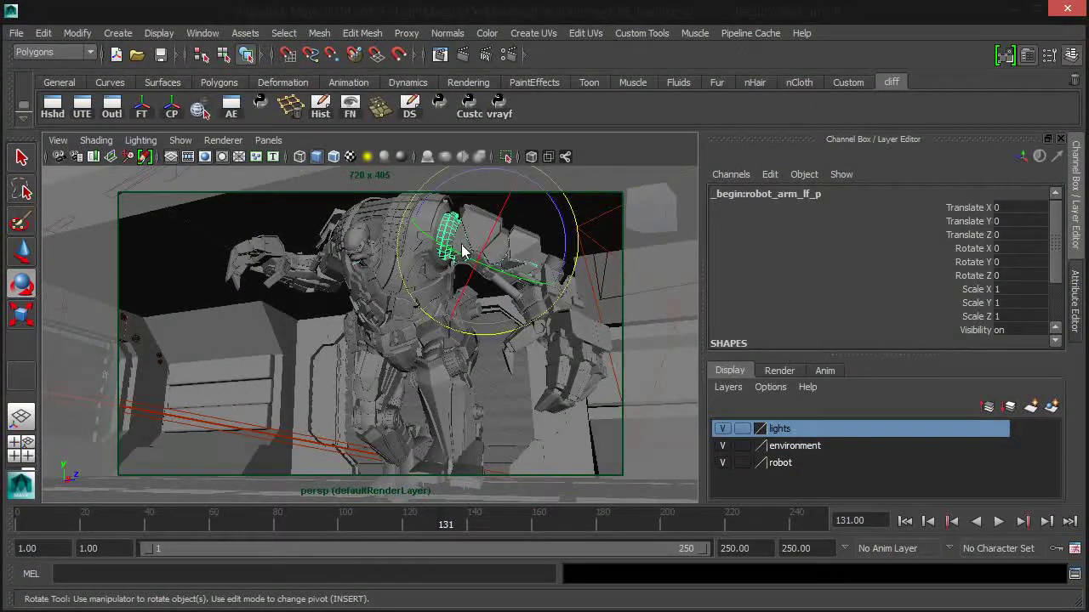
key("Up")
left_click(292, 287)
key("Up")
left_click(457, 398)
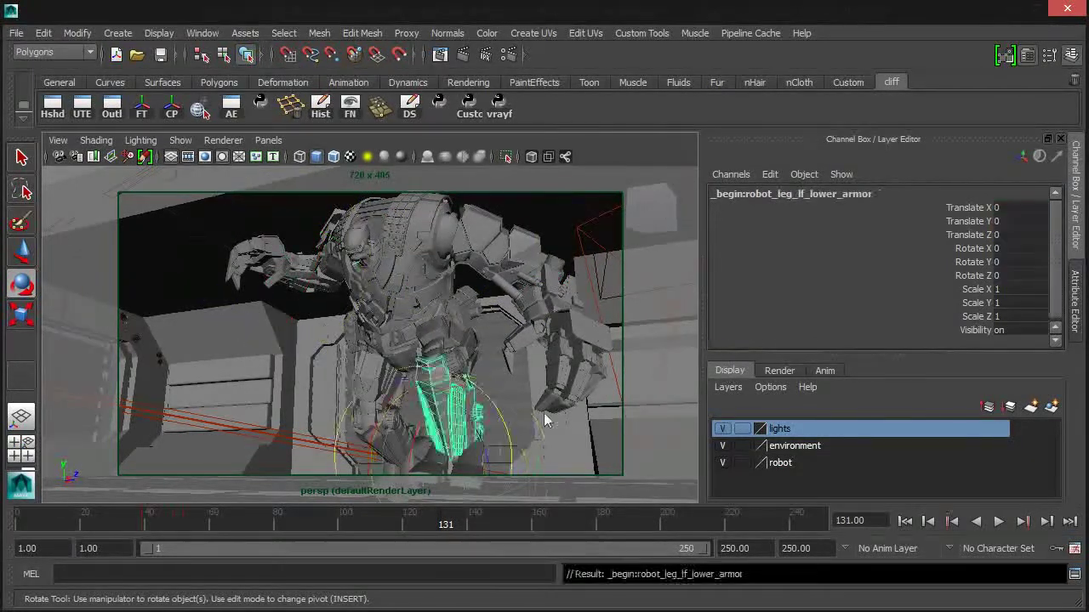
Step: Add three Multi Matte render elements in the V-Ray render settings
left_click(514, 55)
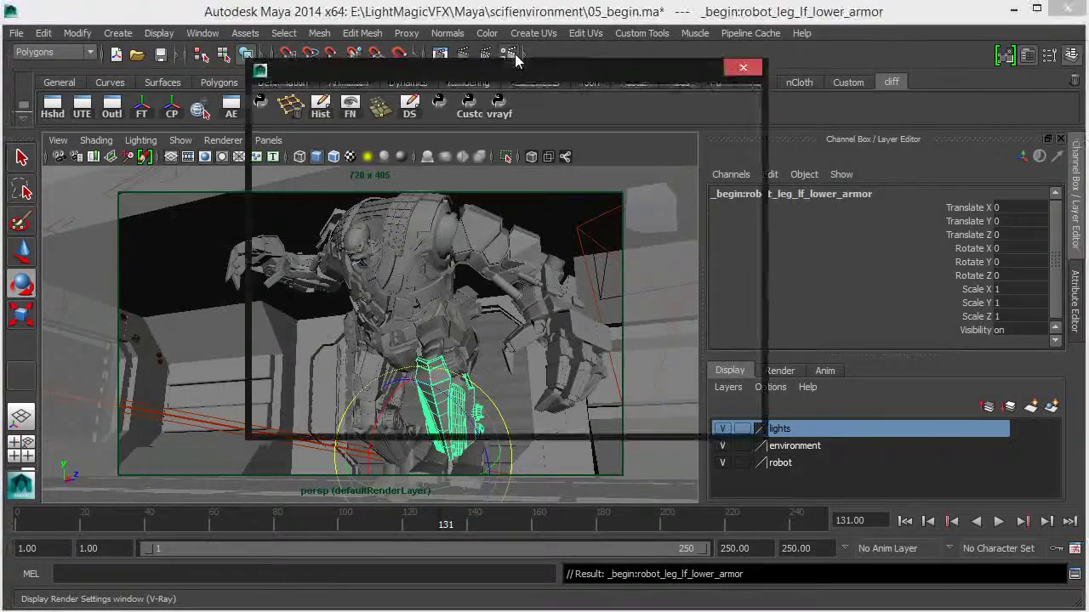
scroll(589, 260, "up", 4)
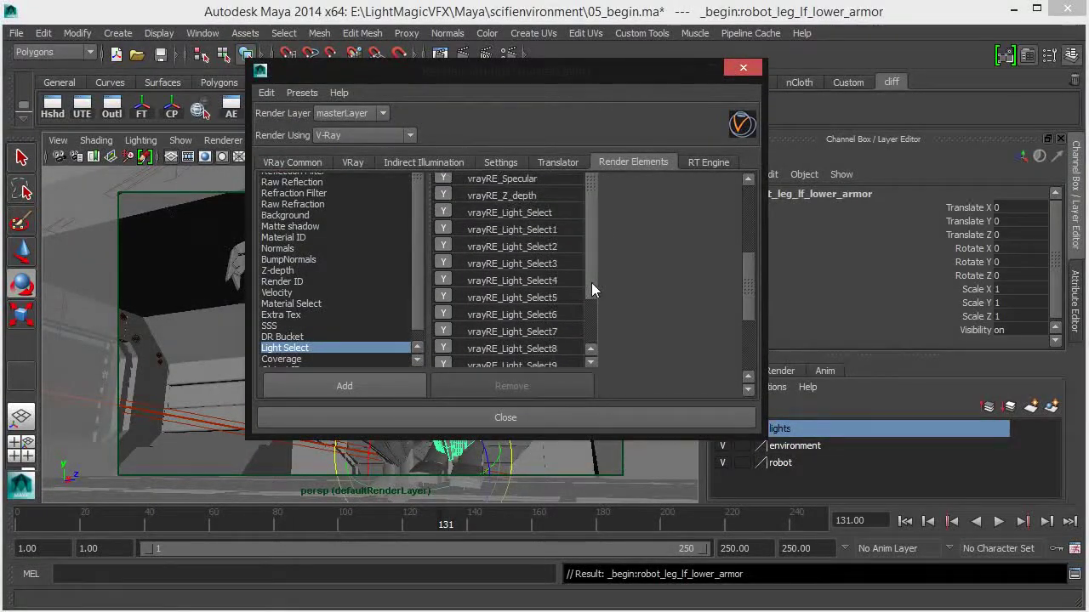
scroll(417, 209, "up", 1)
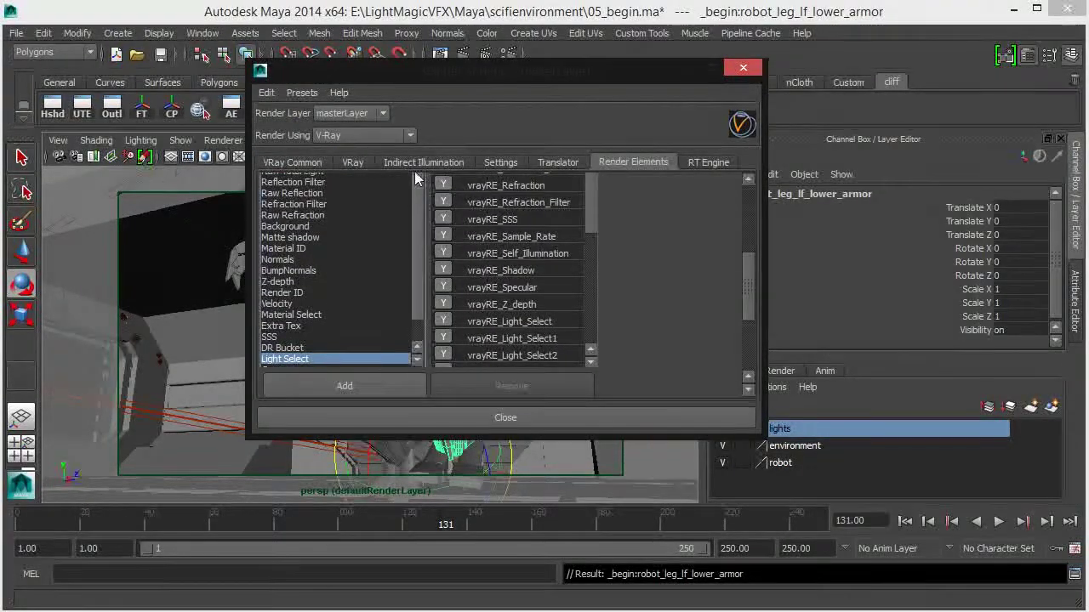
left_click_drag(745, 276, 743, 204)
scroll(341, 281, "up", 10)
double_click(289, 201)
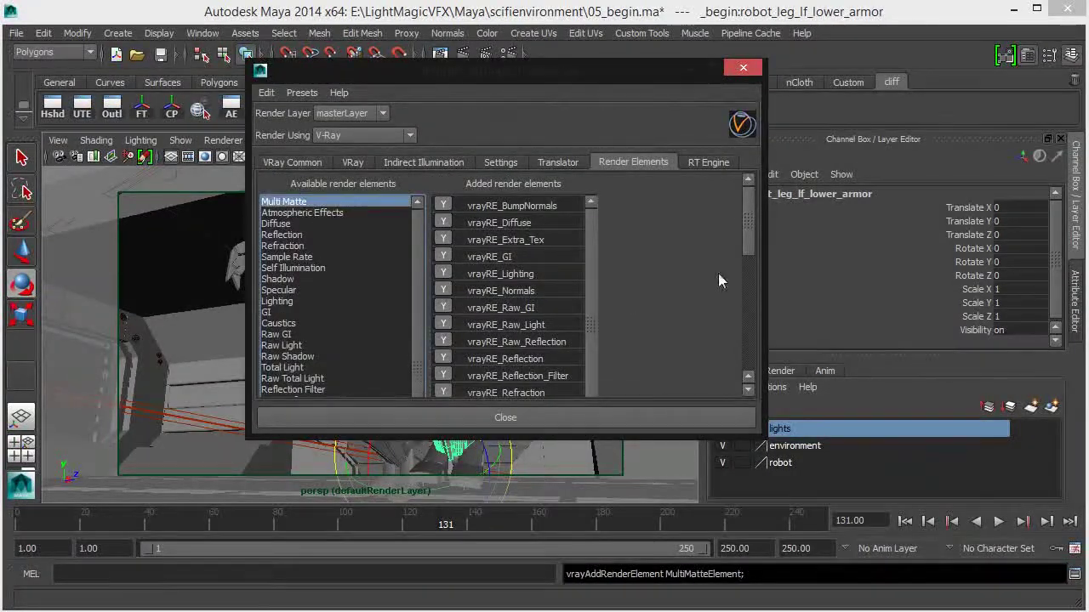
left_click_drag(746, 228, 746, 340)
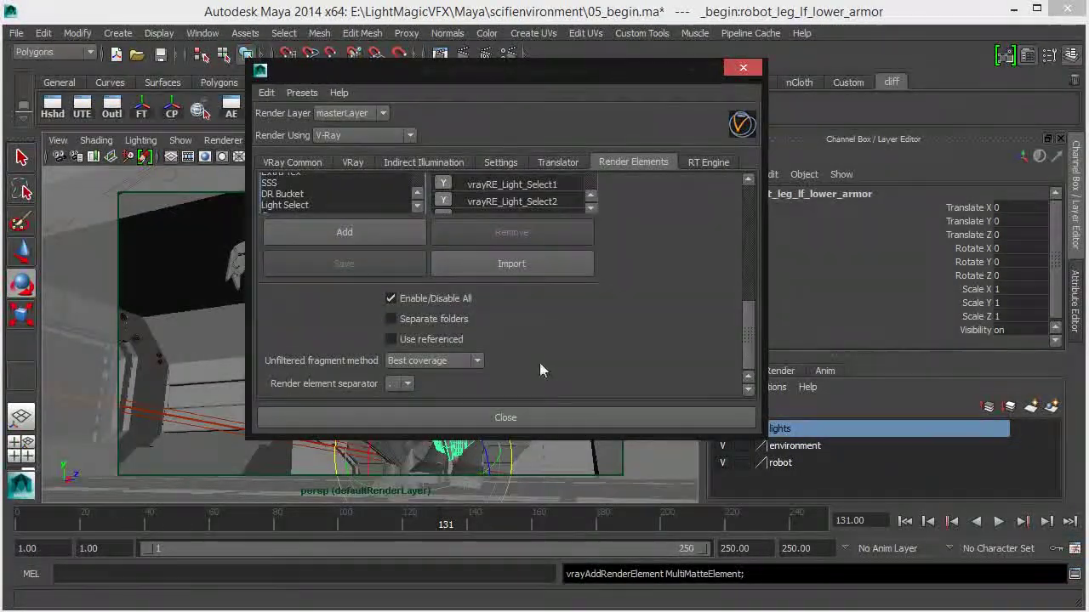
left_click(355, 231)
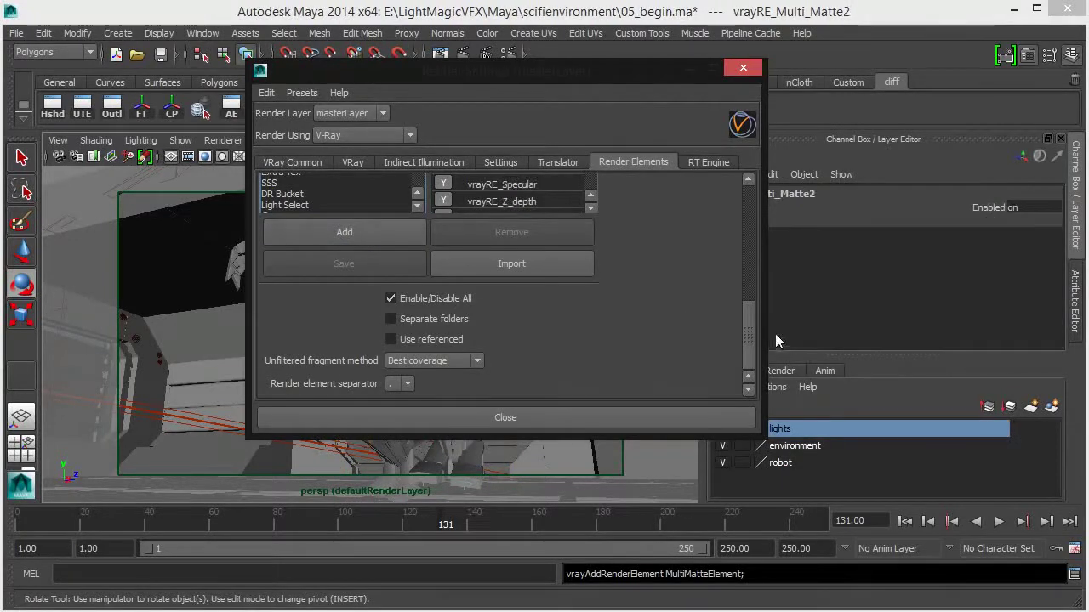
left_click_drag(745, 320, 742, 161)
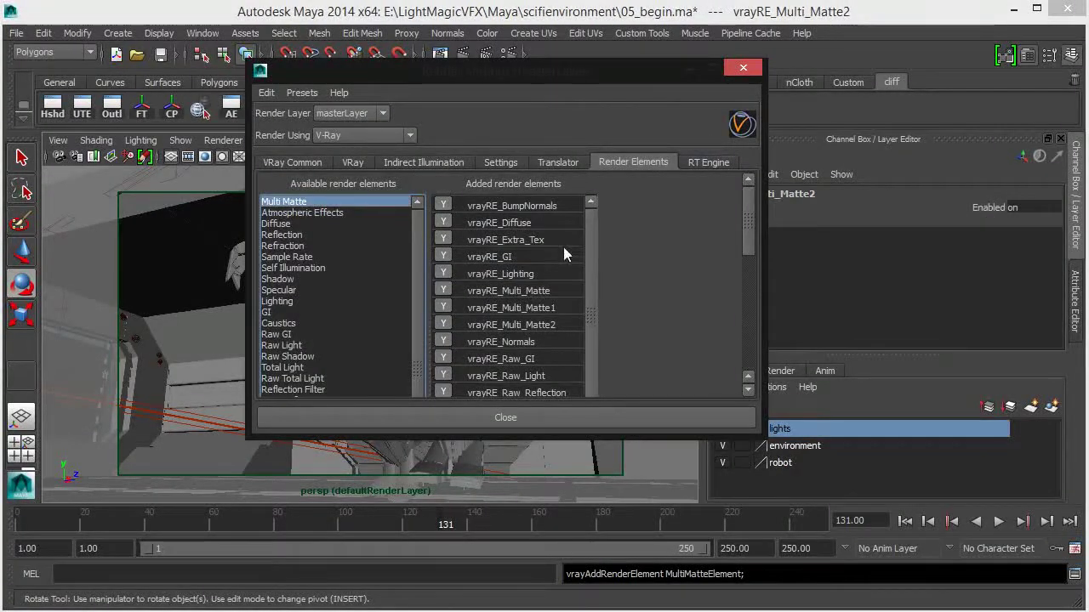
Step: Set the object IDs of vrayRE_Multi_Matte to 1 for red, 2 for green and 3 for blue
left_click(535, 292)
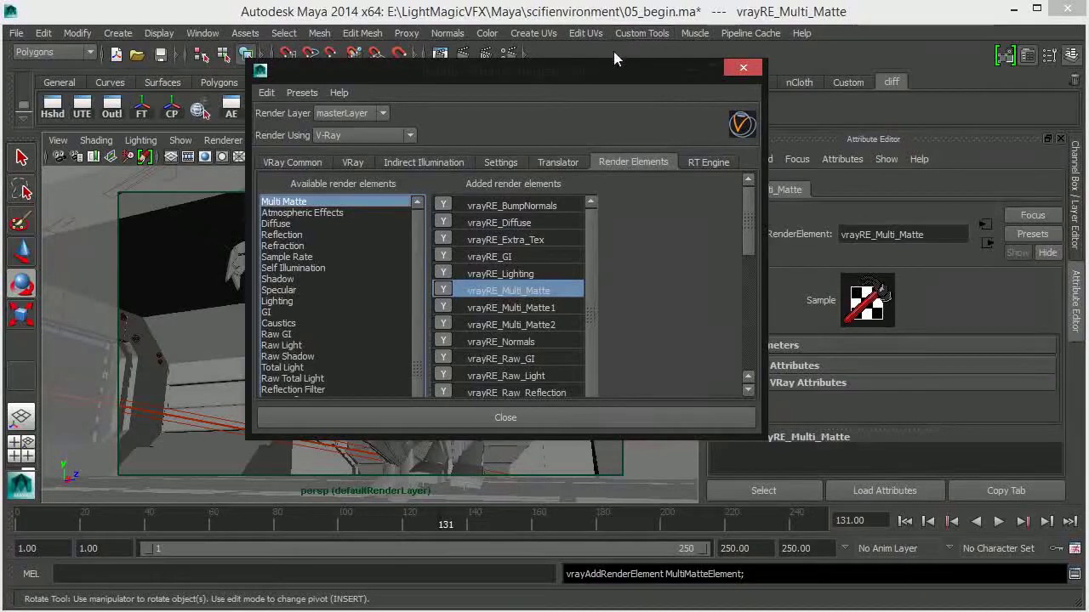
left_click_drag(628, 70, 500, 70)
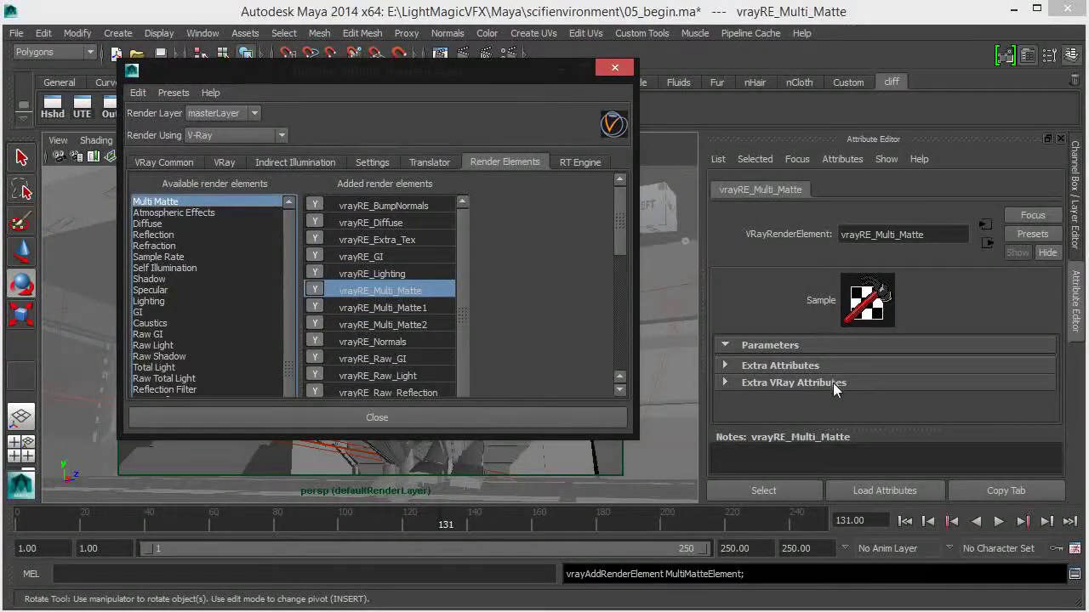
left_click(832, 383)
type("1")
double_click(872, 409)
type("2")
key("Tab")
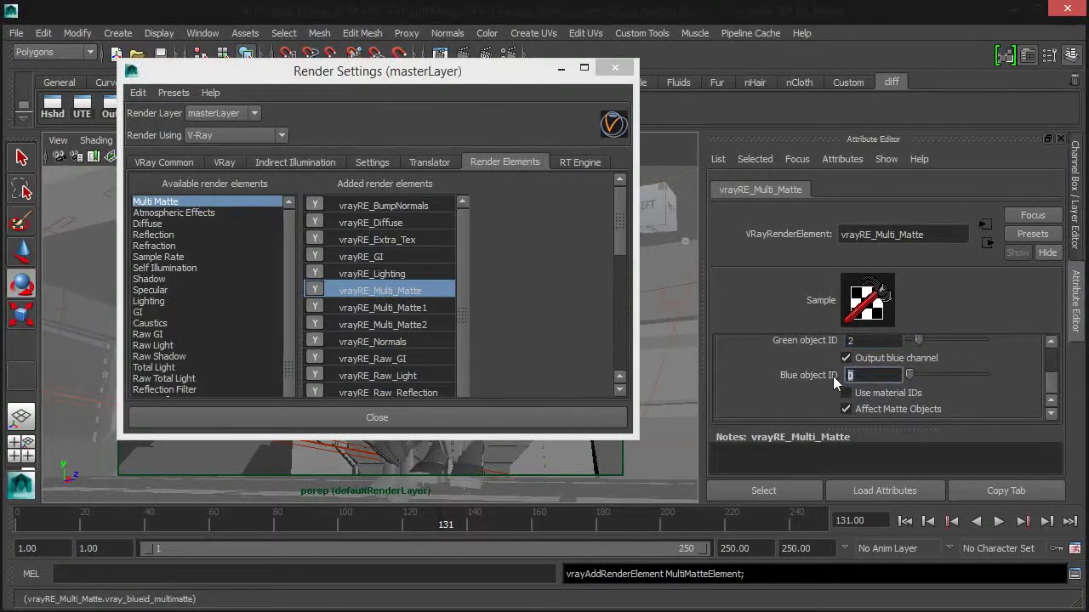
type("3")
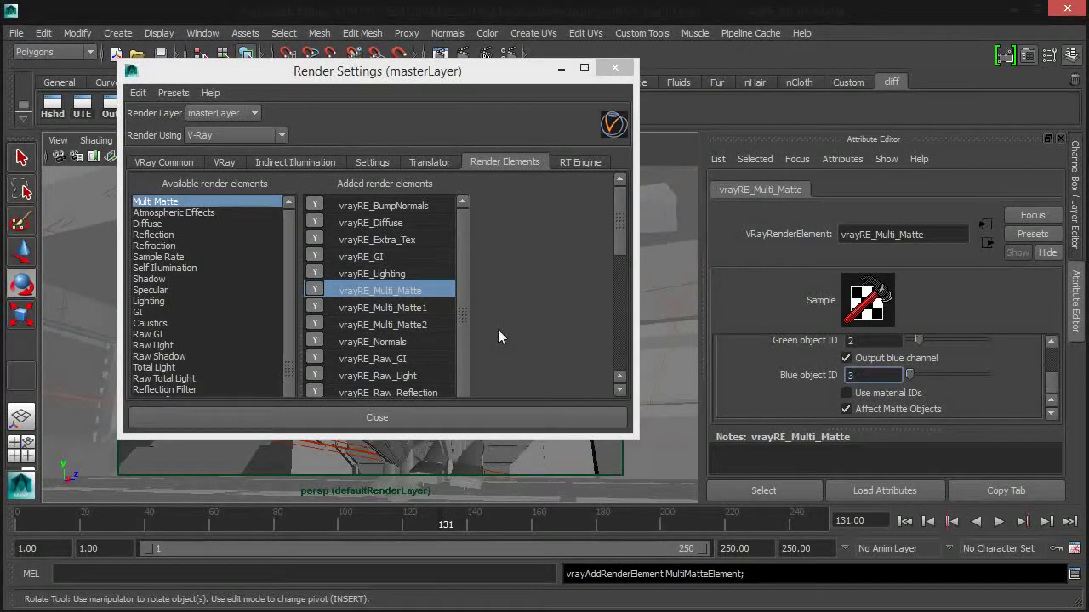
Step: Set the object IDs of vrayRE_Multi_Matte1 to 4 for red, 6 for green and 5 for blue
left_click(420, 310)
scroll(885, 379, "up", 3)
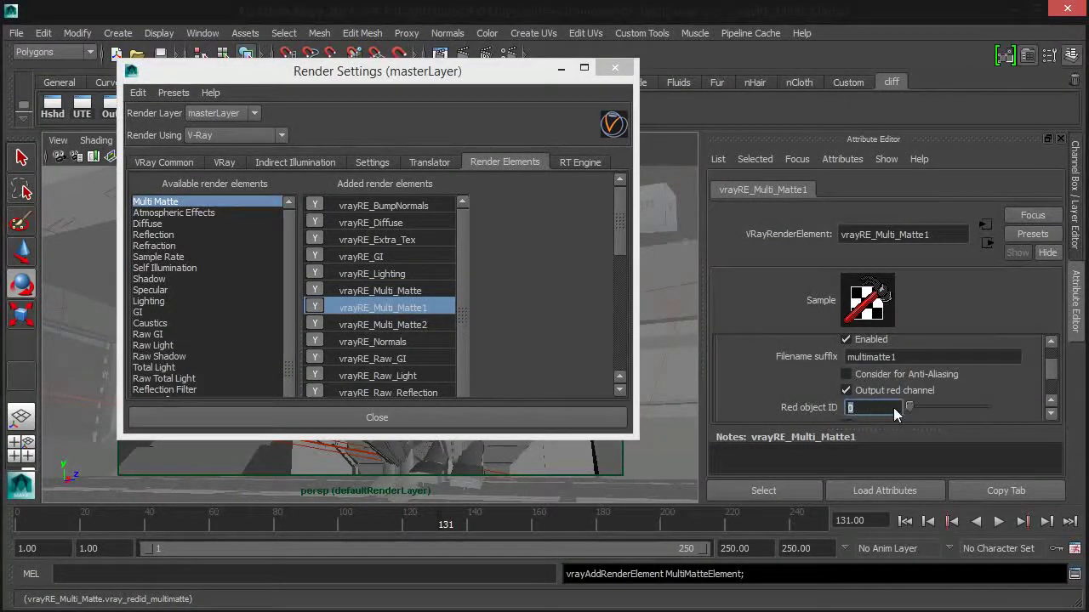
scroll(903, 379, "down", 3)
left_click(886, 379)
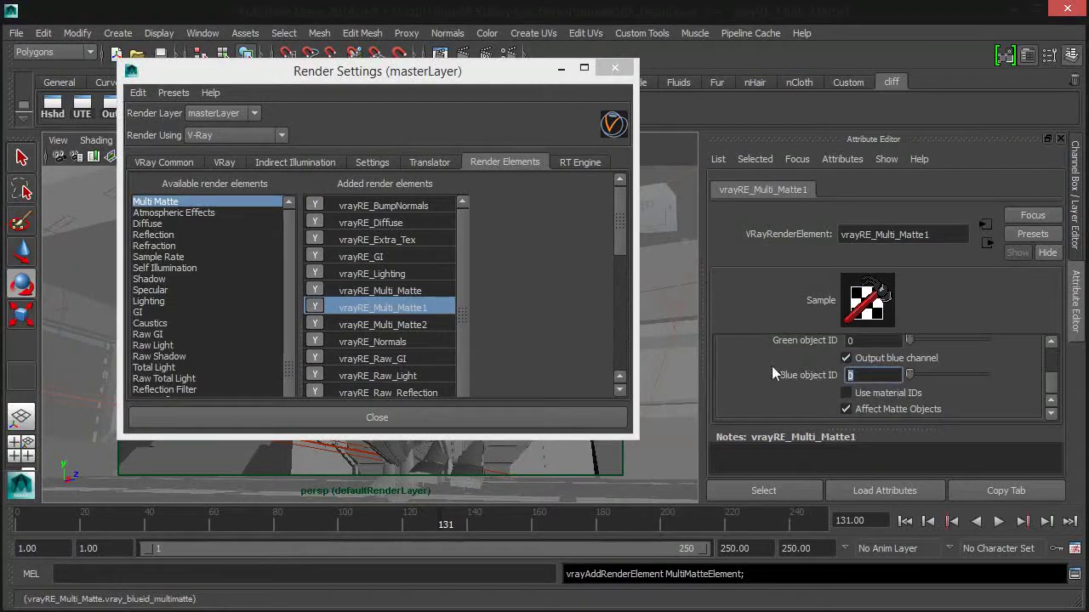
type("1")
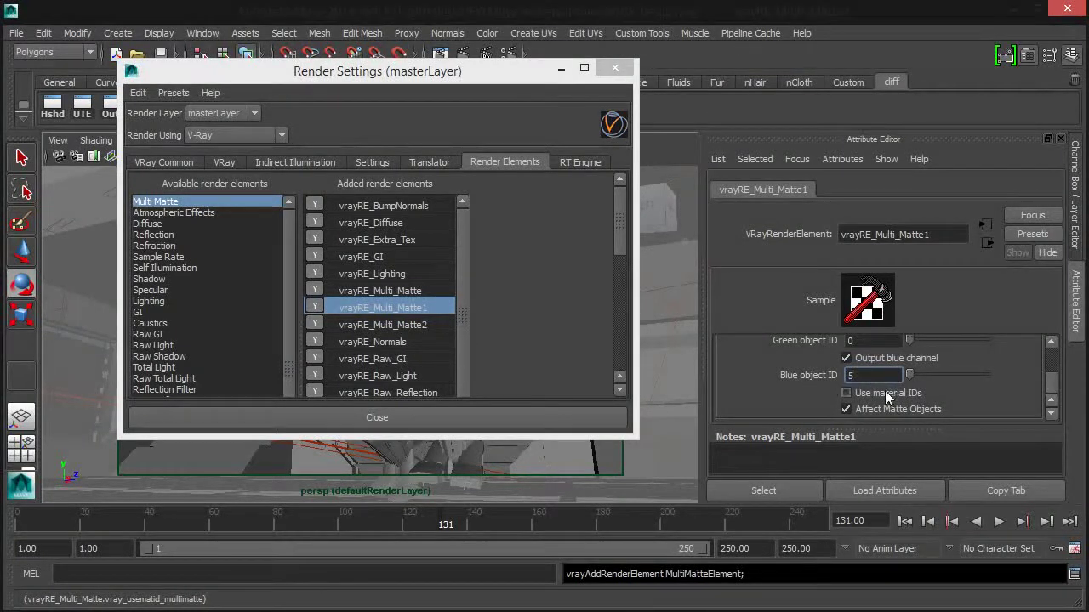
scroll(885, 390, "up", 3)
scroll(879, 399, "down", 2)
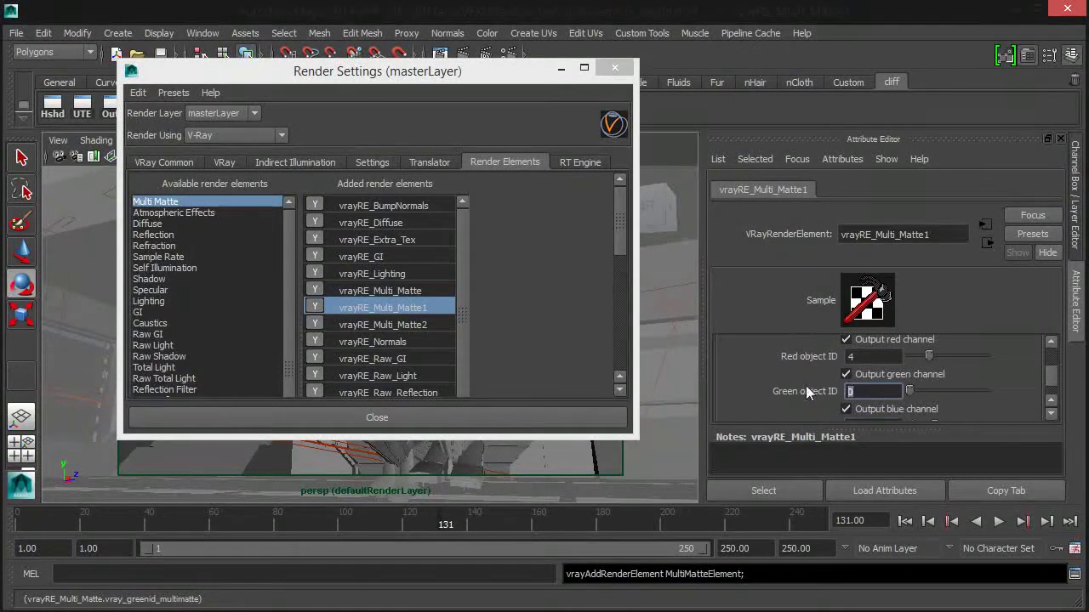
type("6")
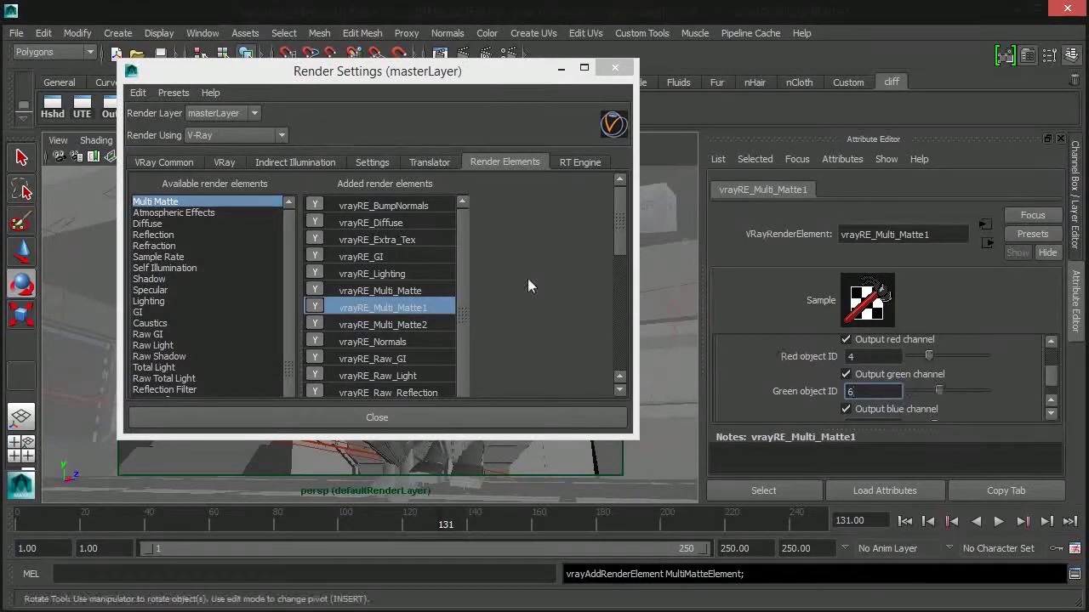
Step: Enable the object ID override on the chestVop object properties node and set its object ID to 1
left_click(614, 67)
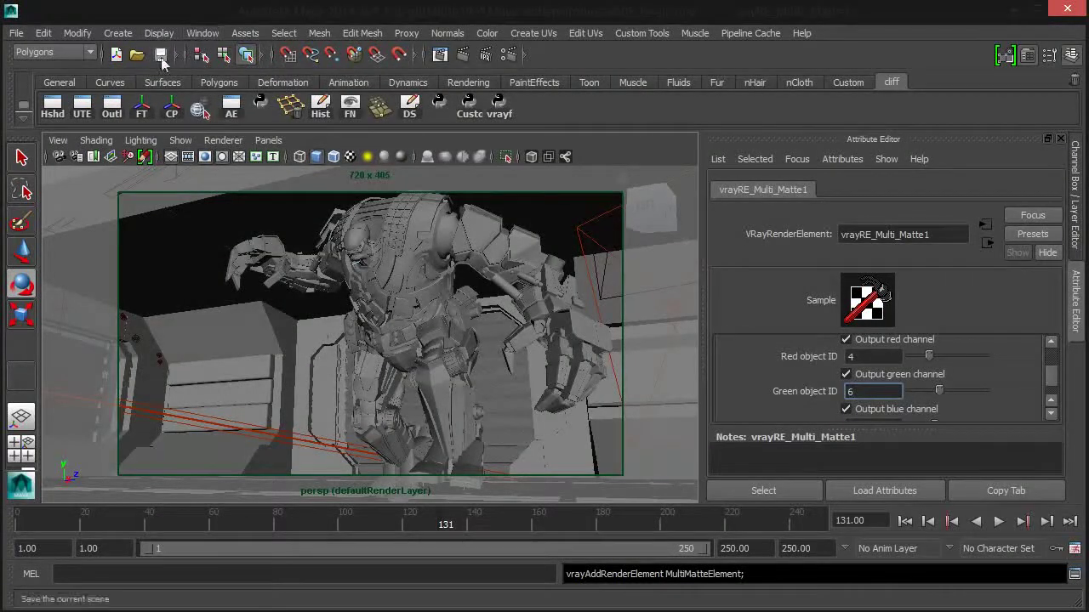
left_click(125, 111)
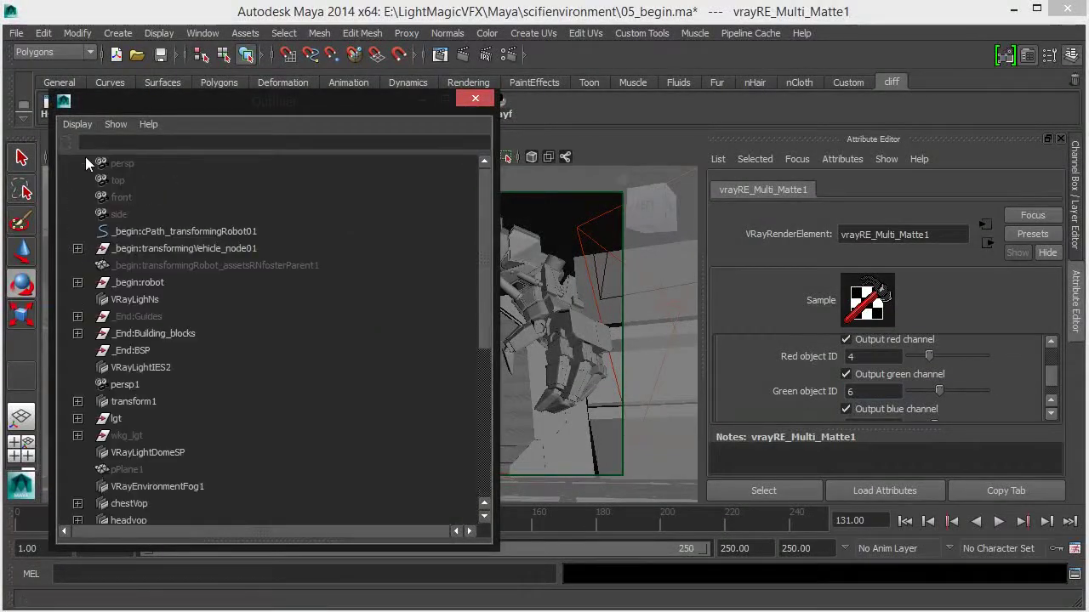
scroll(229, 434, "down", 6)
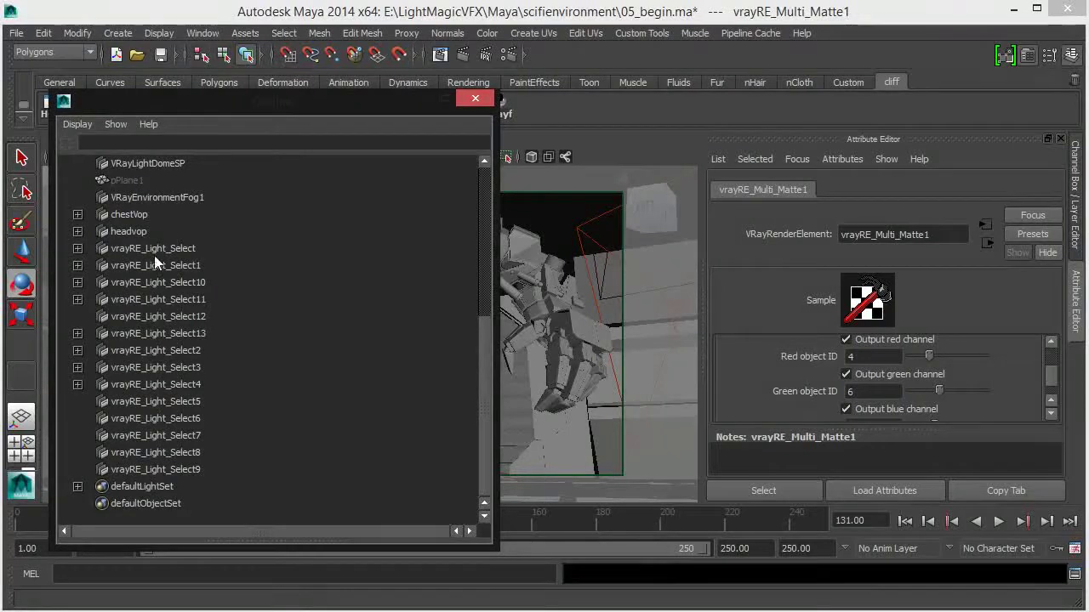
left_click(137, 216)
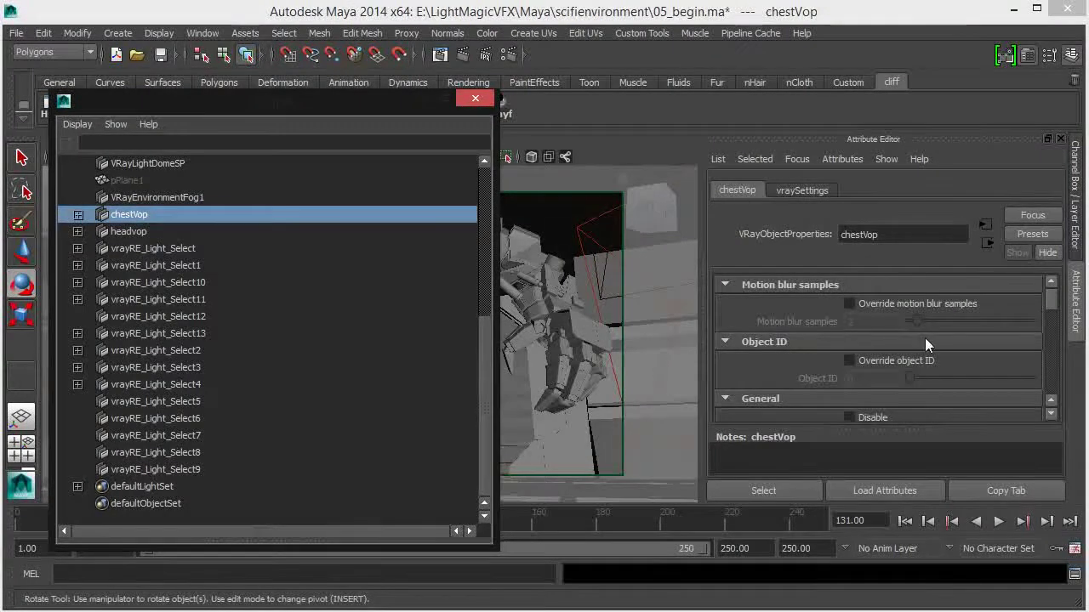
left_click(851, 303)
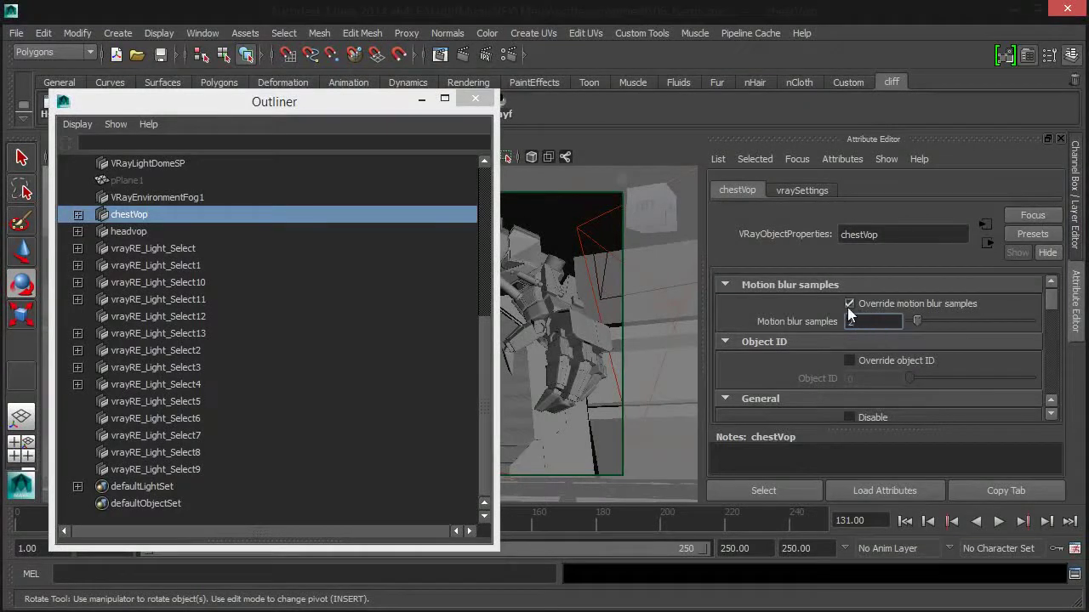
left_click(849, 304)
left_click(874, 361)
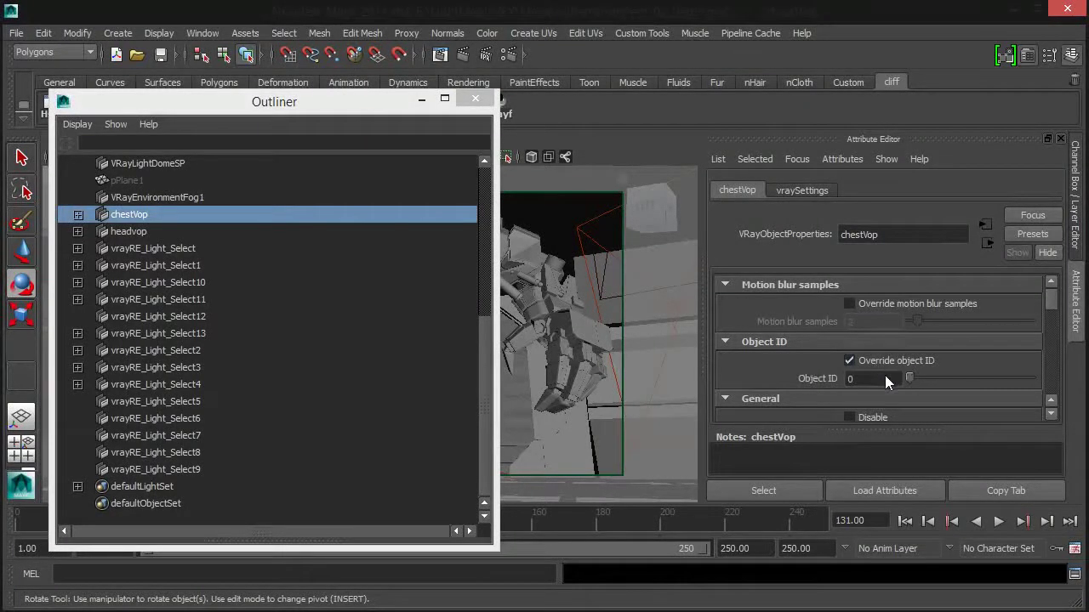
type("1")
key("Return")
Step: Enable the object ID override on the headvop object properties node and set its object ID to 2
left_click(136, 232)
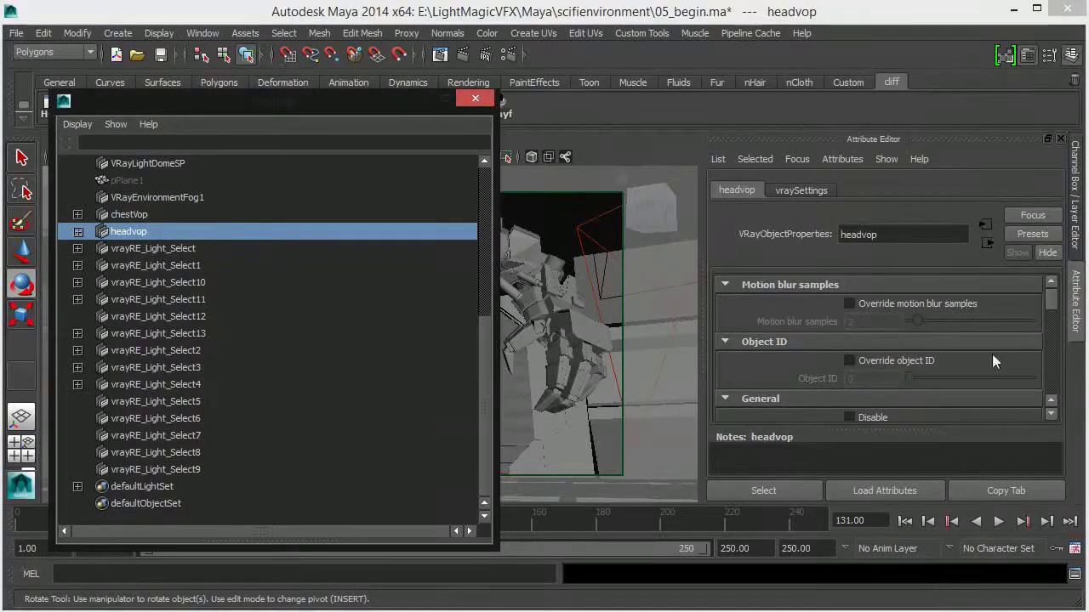
left_click(850, 360)
type("2")
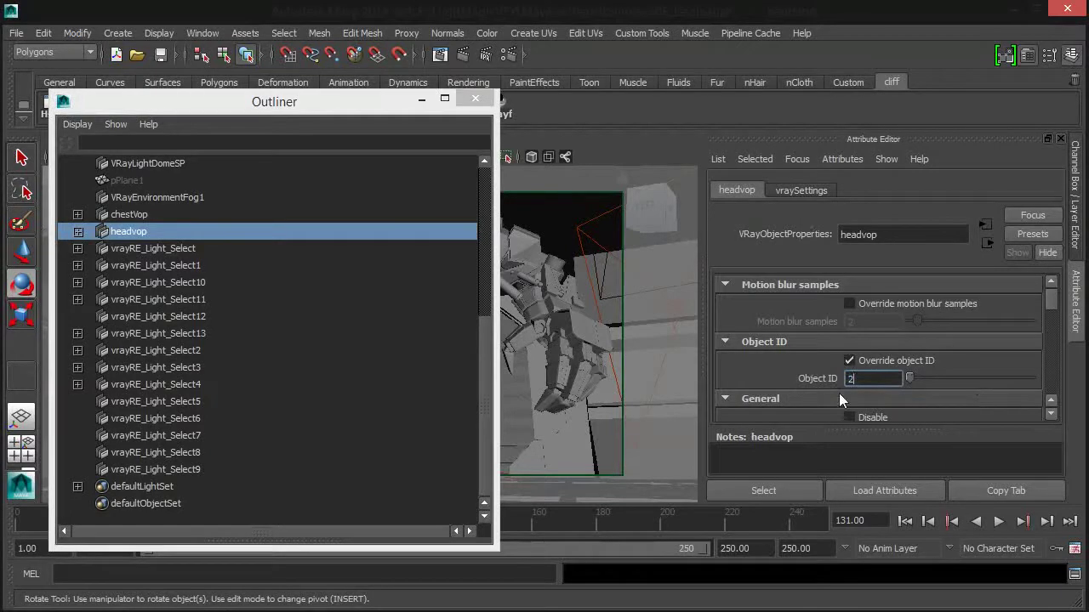
left_click(476, 100)
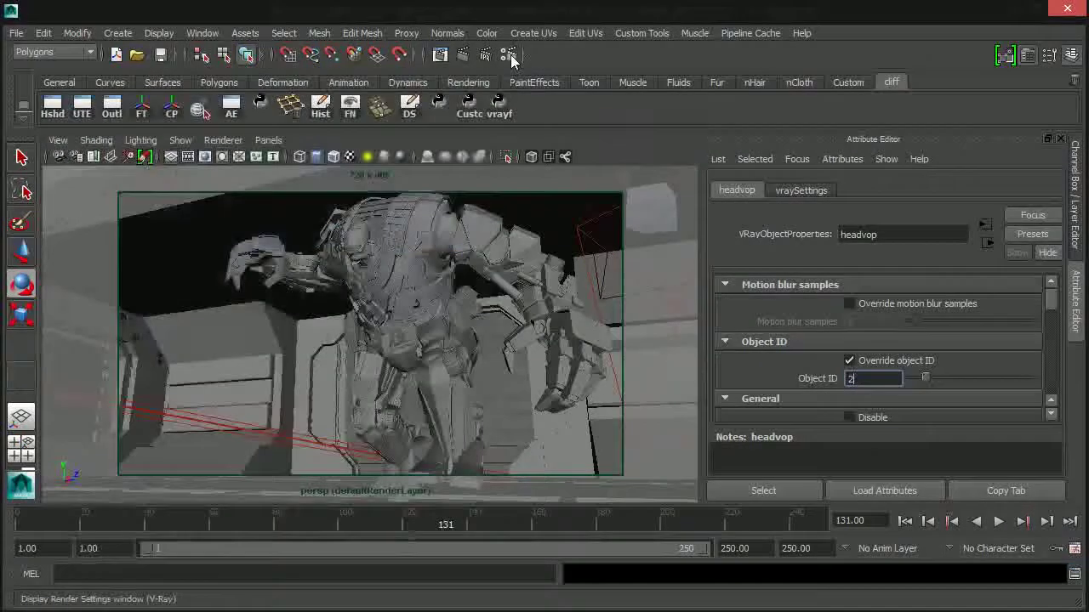
Step: Check the red and green object IDs of the vrayRE_Multi_Matte render element in the render settings
left_click(510, 55)
left_click(415, 292)
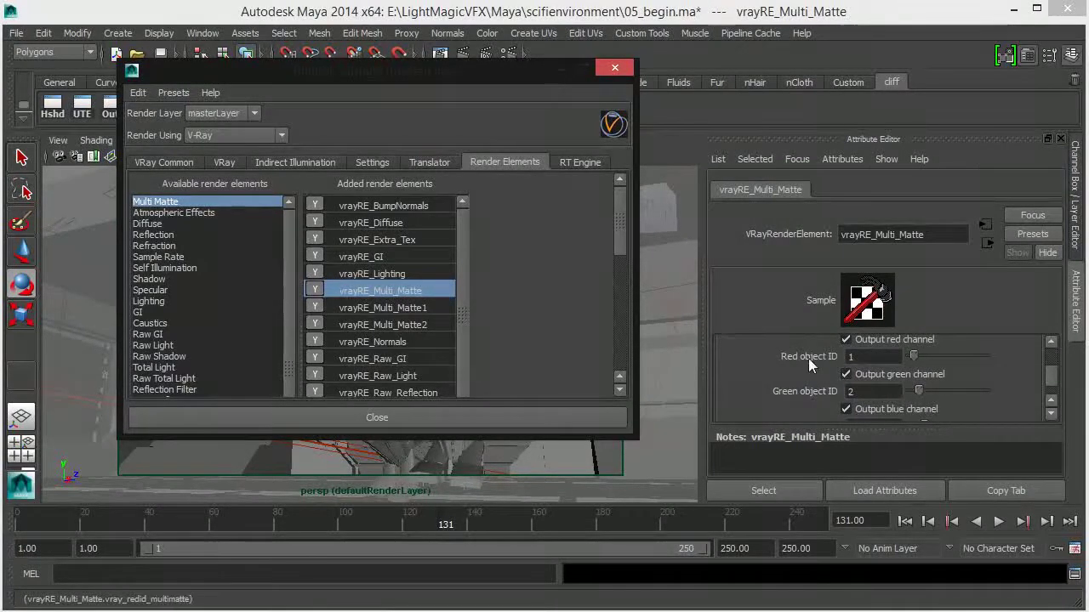
left_click(615, 68)
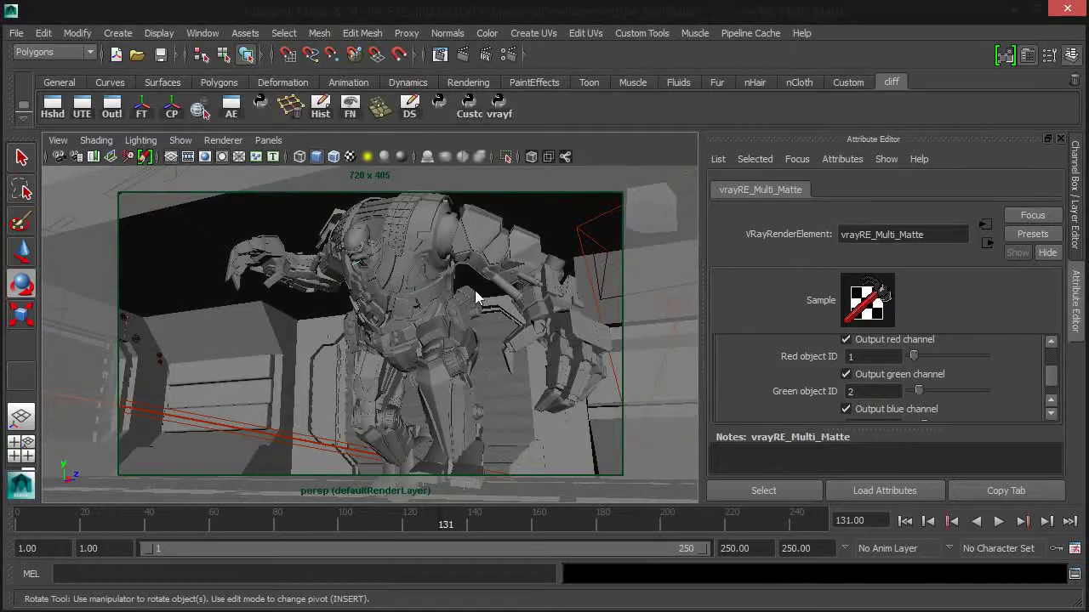
Step: Set the light cache subdivs to 3500 in the V-Ray indirect illumination settings
left_click(508, 54)
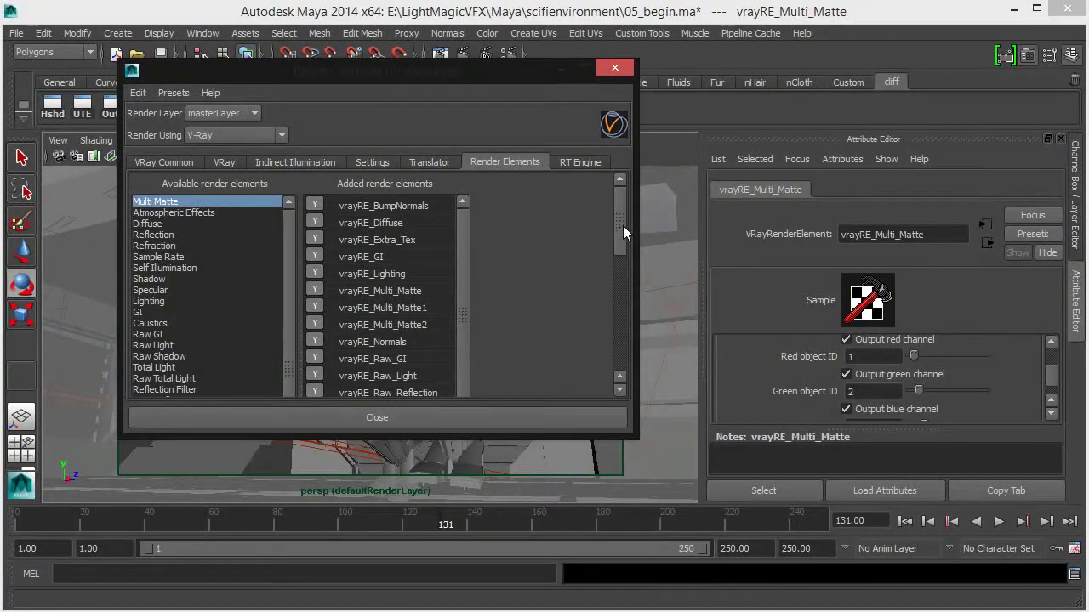
left_click(310, 163)
scroll(380, 246, "down", 1)
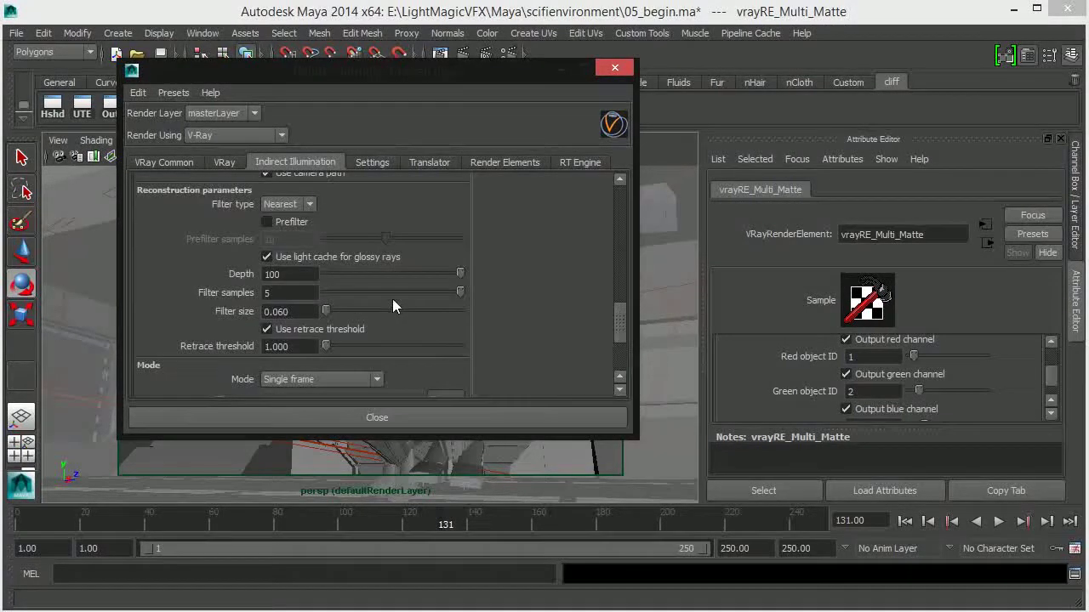
scroll(404, 292, "up", 3)
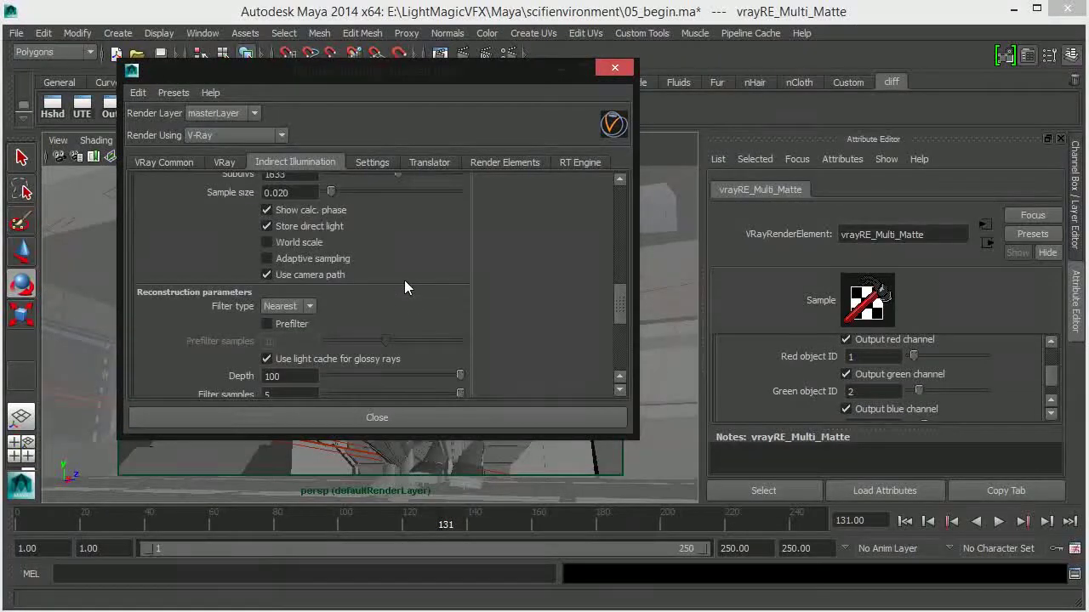
scroll(403, 249, "up", 4)
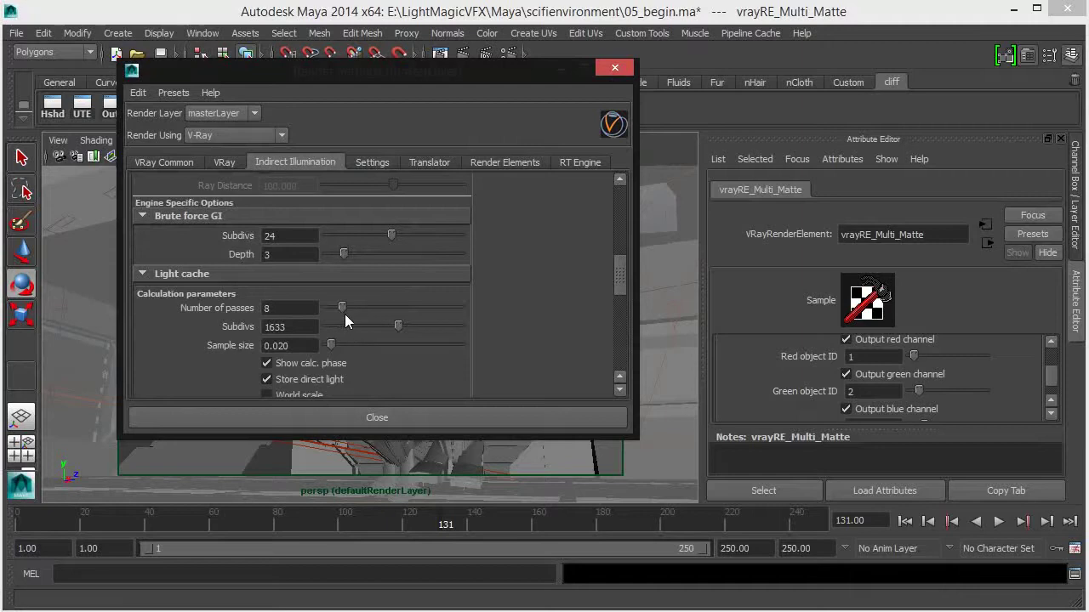
left_click_drag(400, 326, 488, 336)
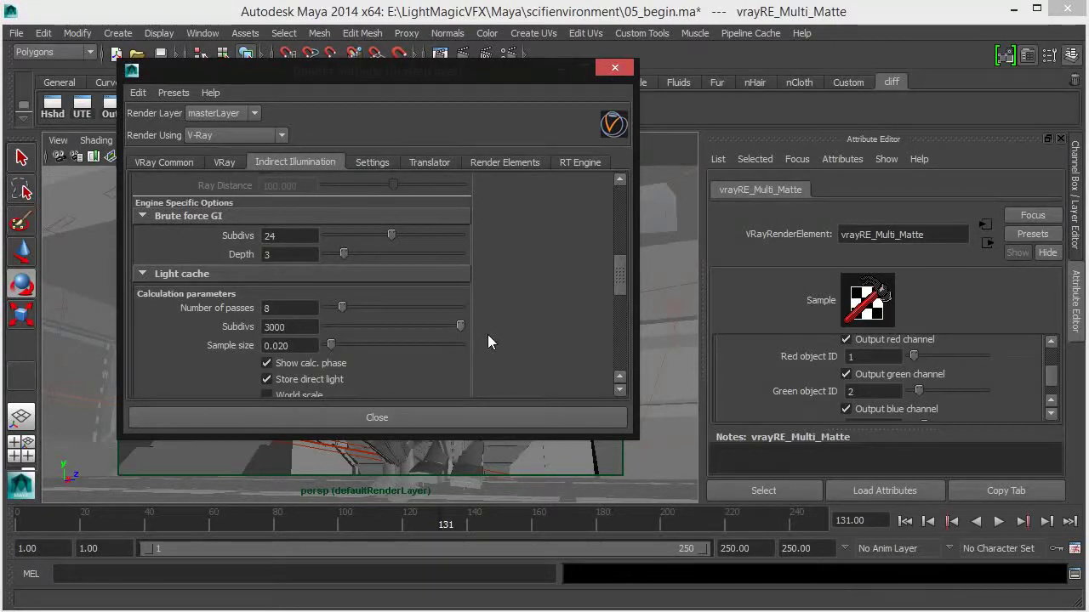
left_click_drag(294, 331, 177, 326)
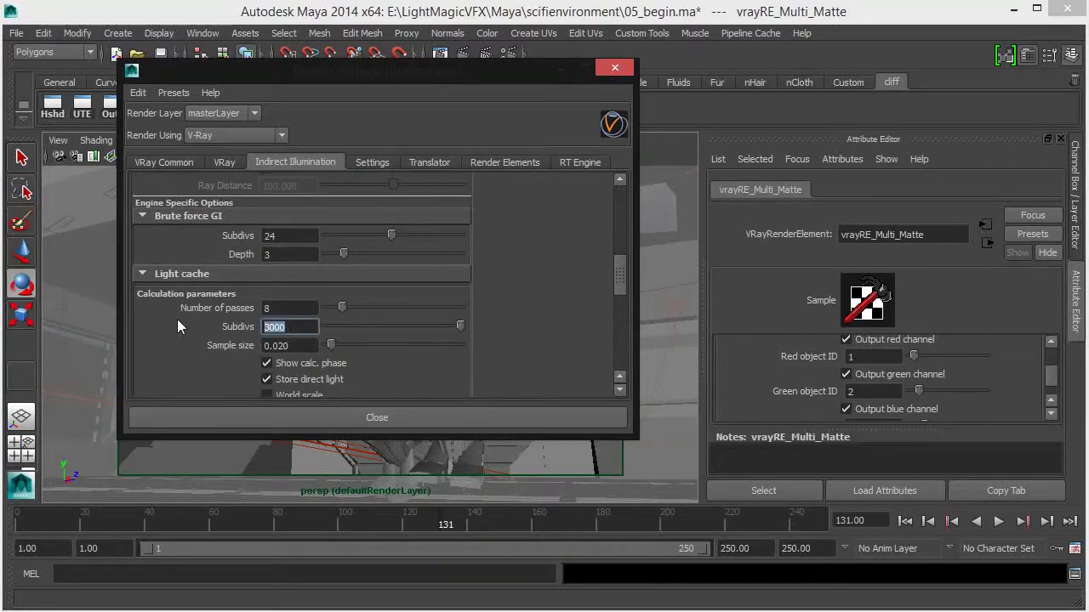
type("3500")
key("Return")
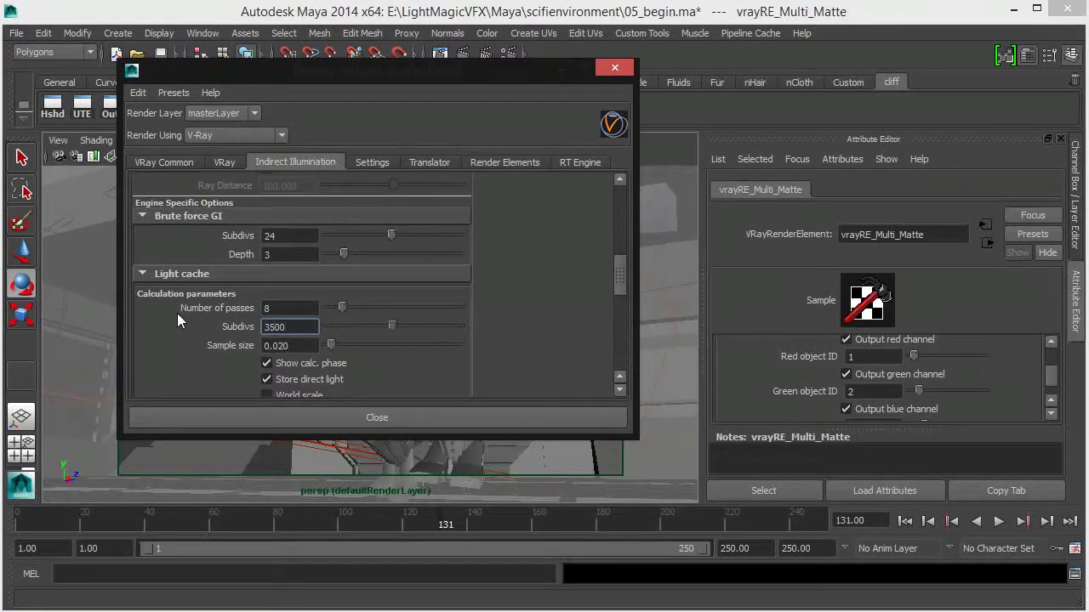
scroll(499, 315, "down", 10)
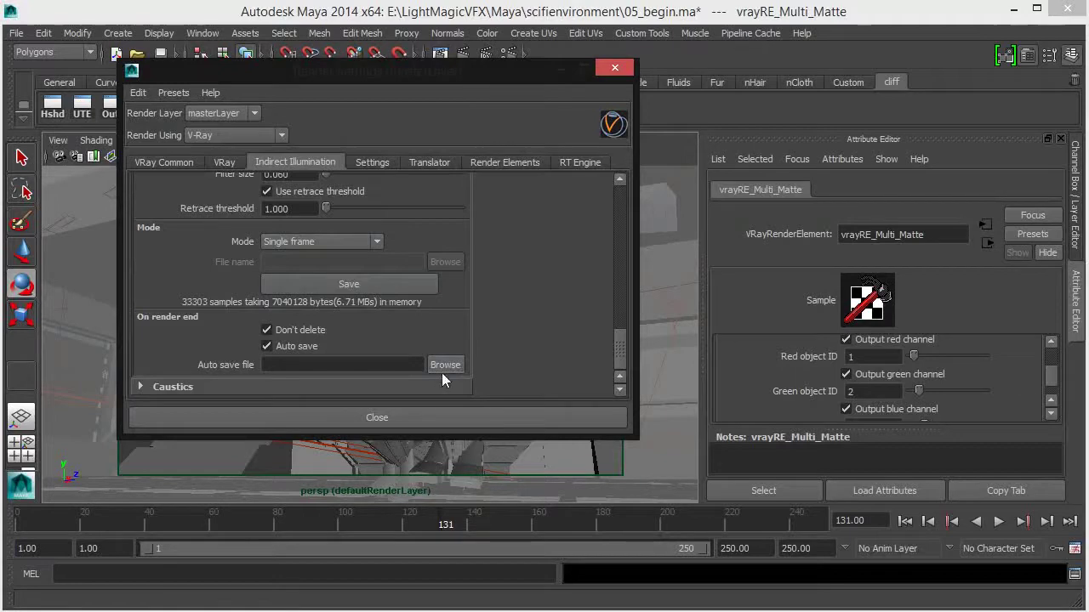
left_click(396, 289)
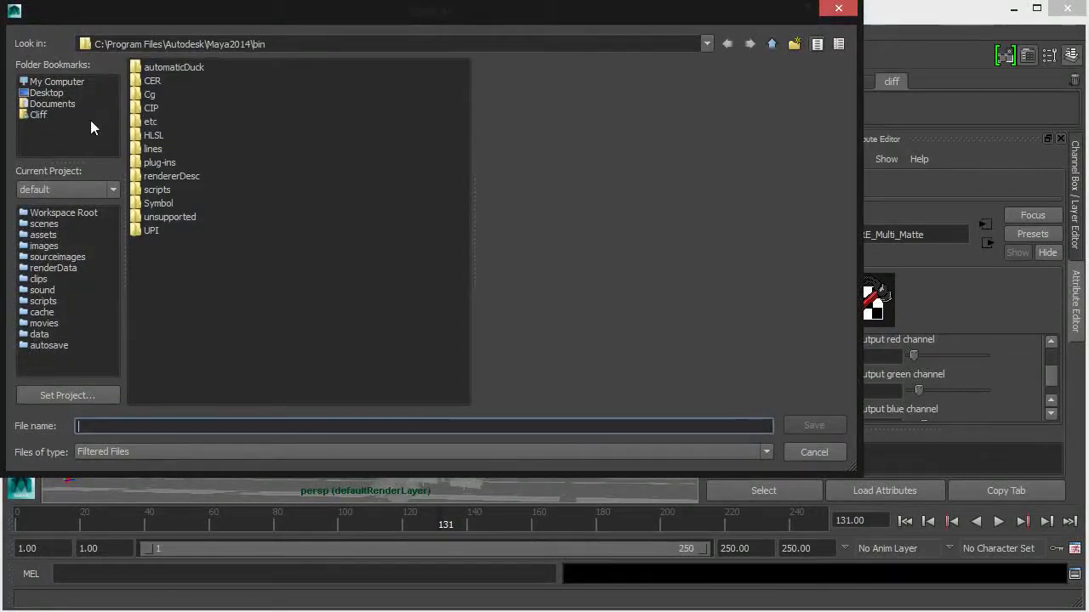
left_click(841, 8)
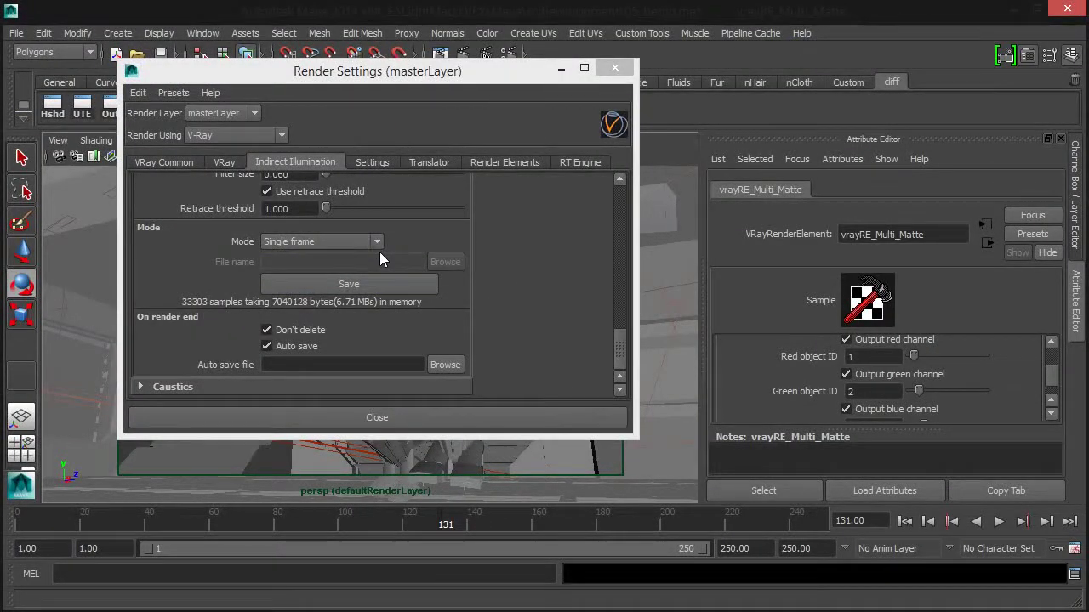
Step: Try the From File mode for the light cache and return the mode to Single frame
left_click(377, 246)
left_click(314, 274)
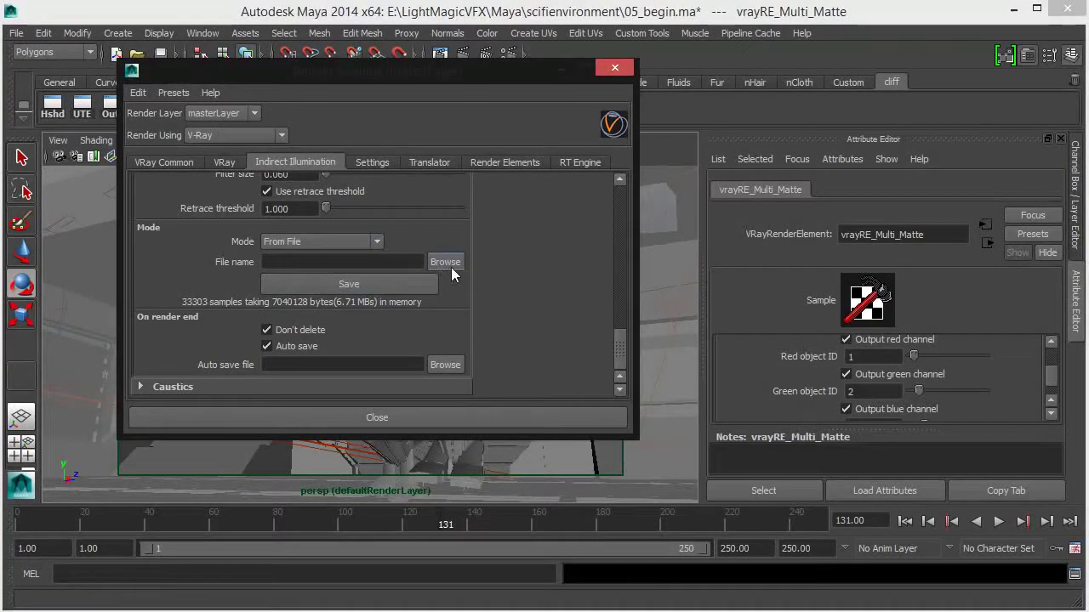
left_click(374, 247)
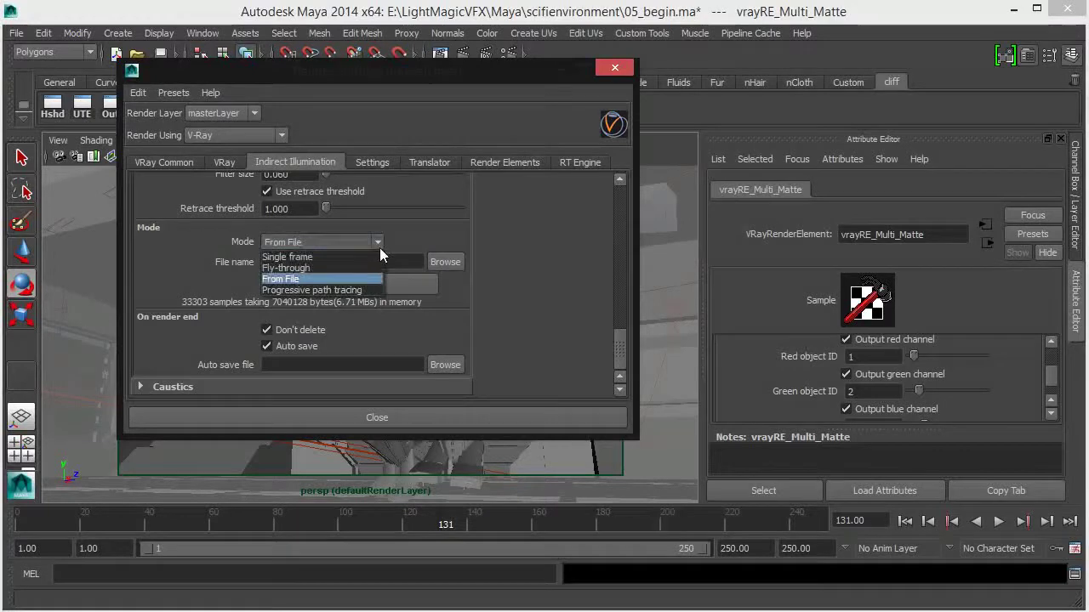
left_click(347, 256)
Step: Apply the HD 1080 resolution preset in the common V-Ray render settings
scroll(531, 250, "up", 3)
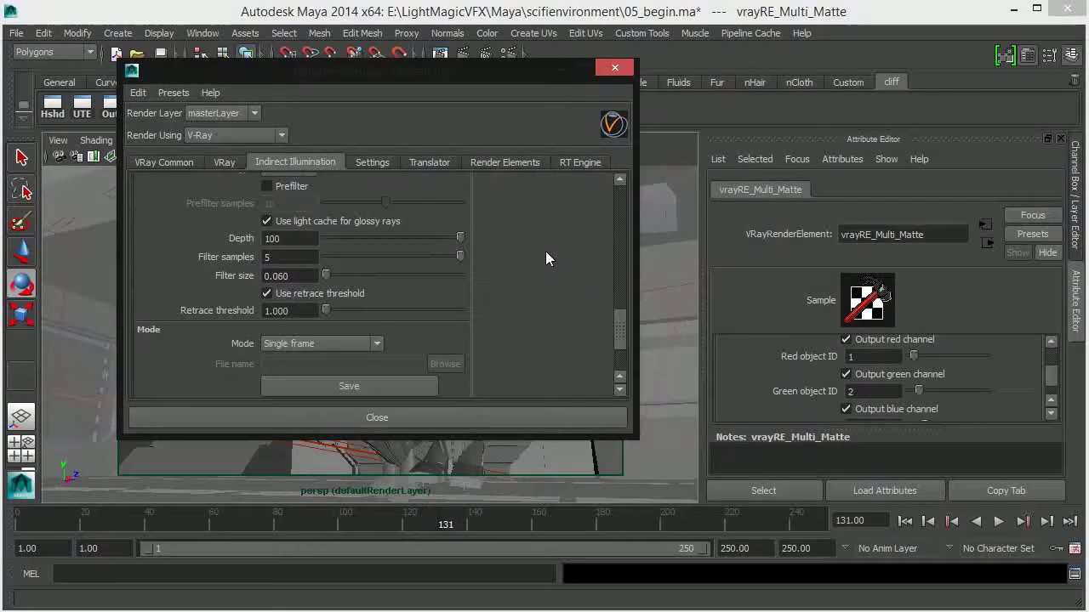
left_click_drag(619, 318, 604, 168)
left_click(164, 162)
scroll(474, 288, "down", 5)
scroll(474, 288, "down", 6)
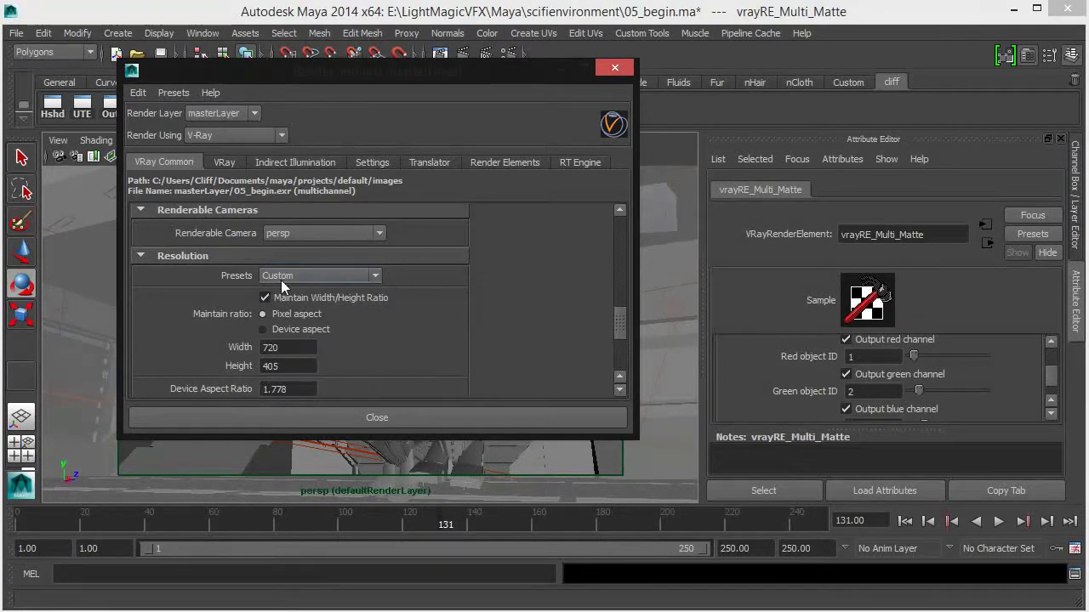
left_click(375, 277)
scroll(347, 304, "down", 4)
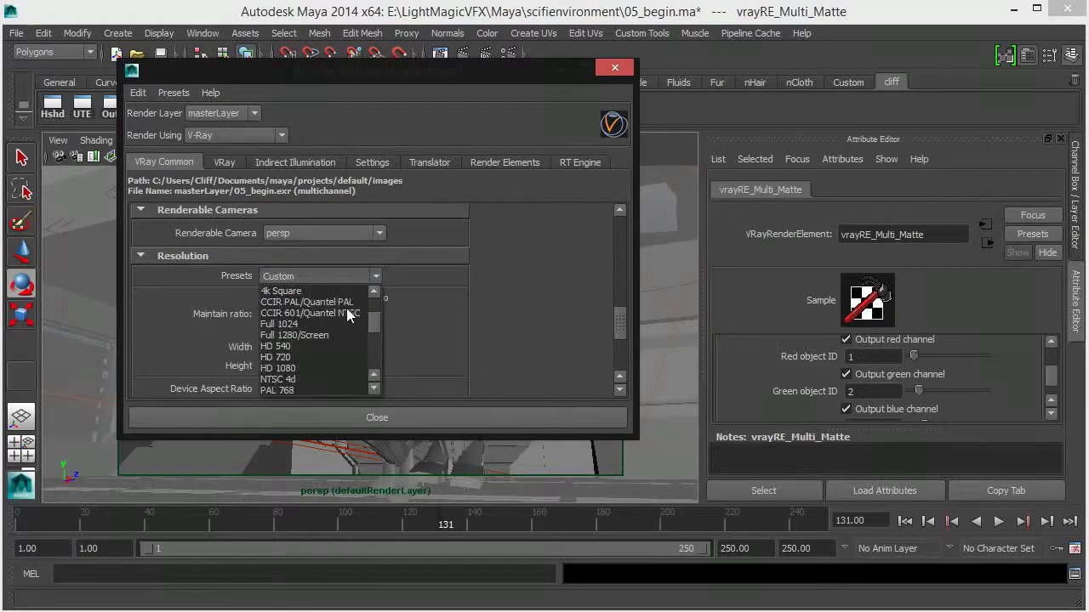
left_click(334, 303)
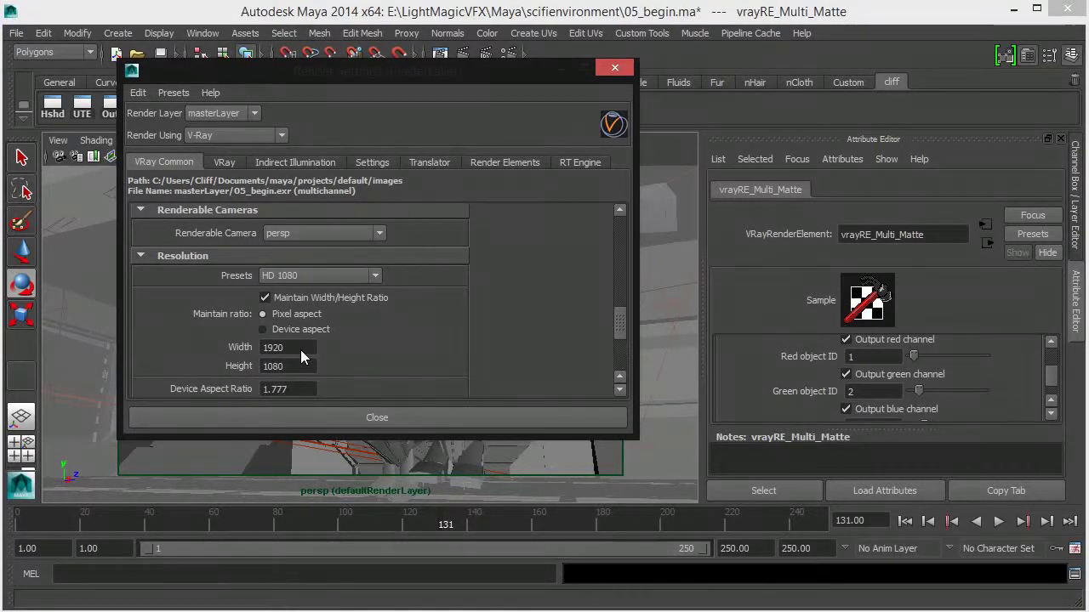
Step: Set the render width to 3840 while maintaining the width/height ratio
left_click_drag(302, 350, 221, 345)
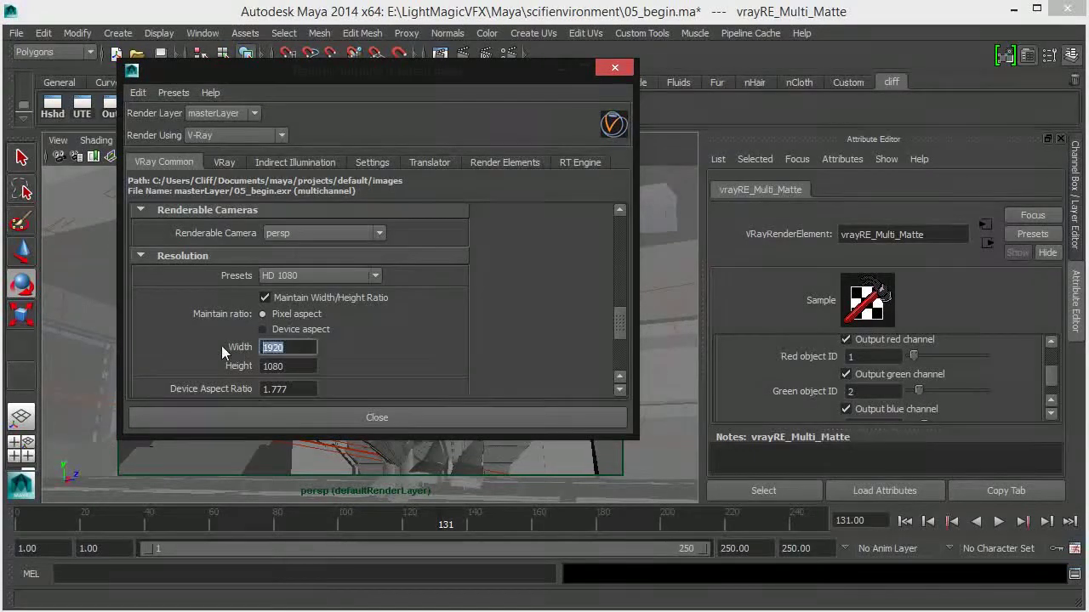
type("380")
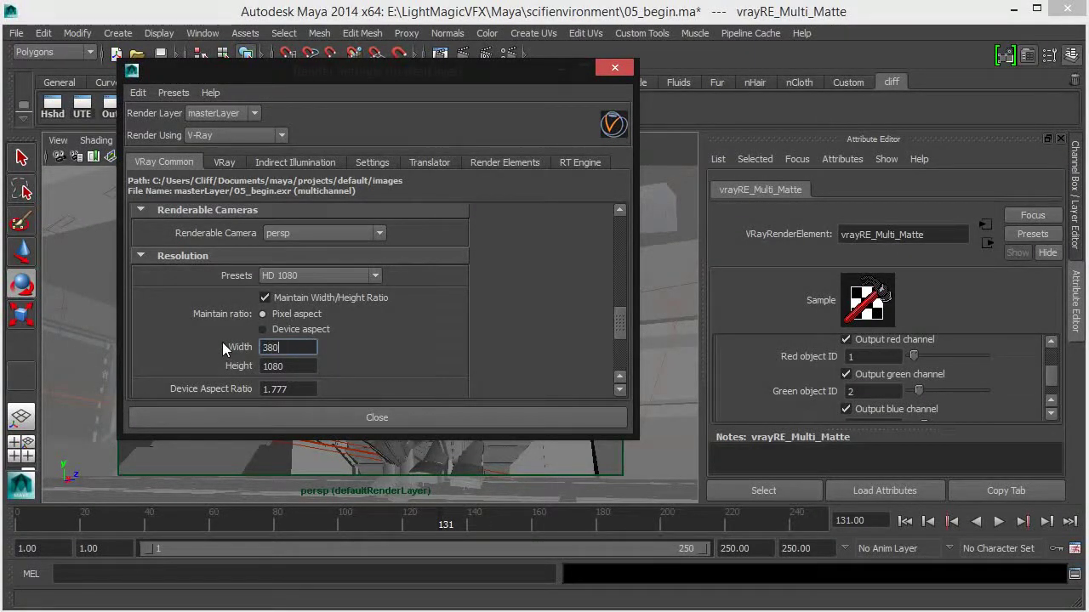
key("BackSpace")
type("40")
left_click(308, 366)
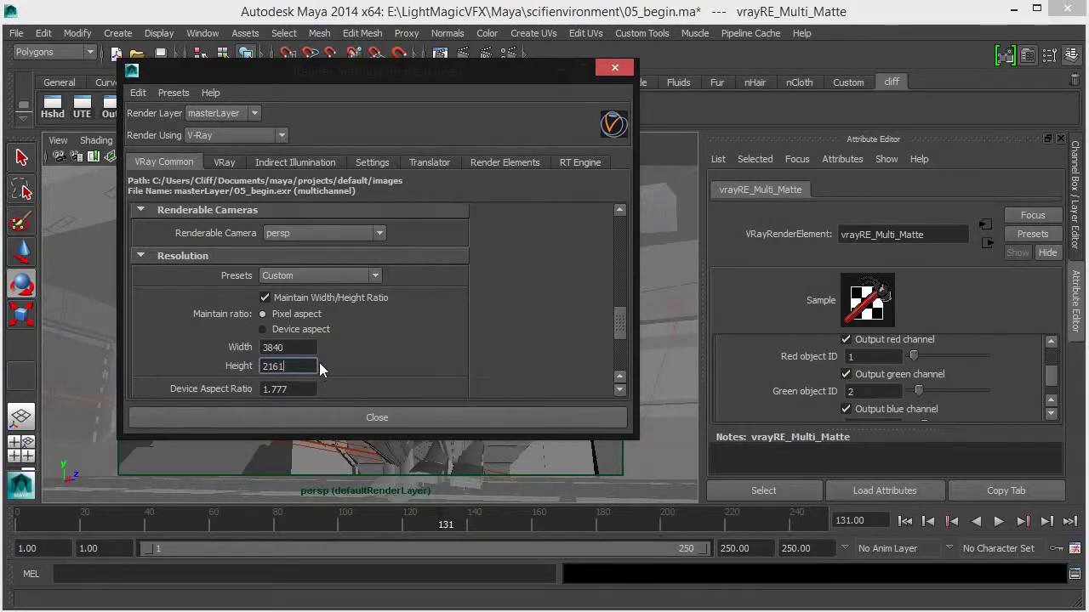
Step: Review the resolution and image file output sections of the common V-Ray render settings
scroll(467, 342, "down", 2)
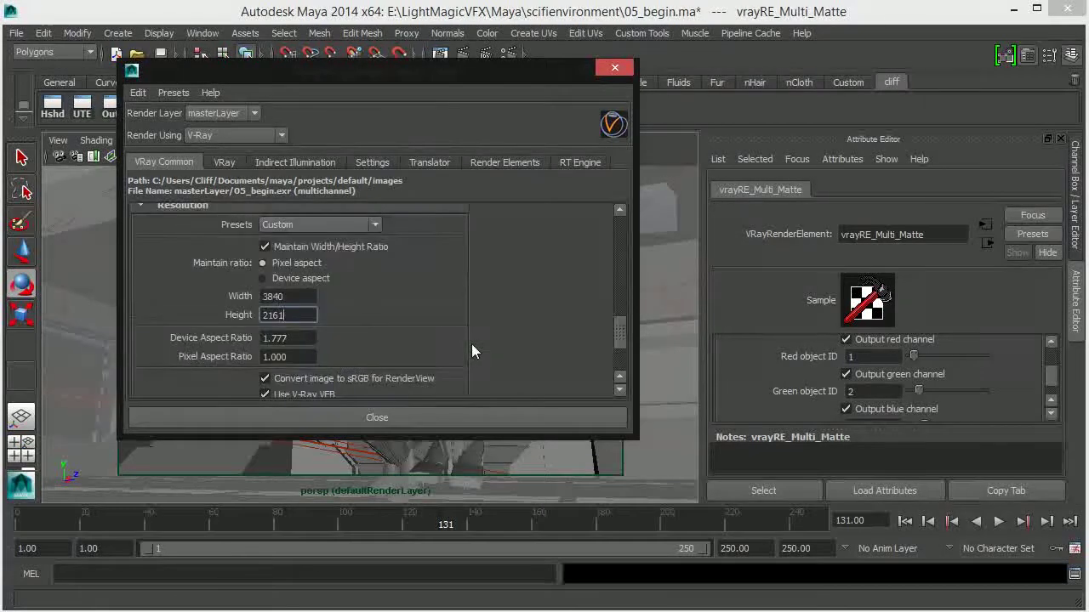
scroll(471, 344, "up", 2)
scroll(471, 345, "up", 1)
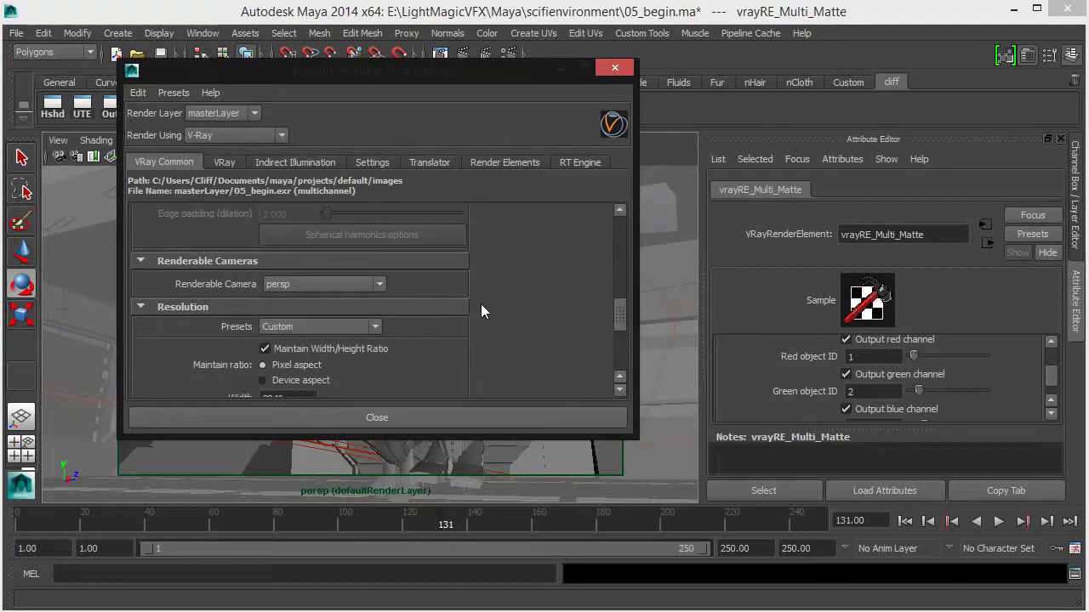
scroll(481, 309, "up", 3)
scroll(493, 310, "up", 4)
left_click_drag(618, 261, 624, 213)
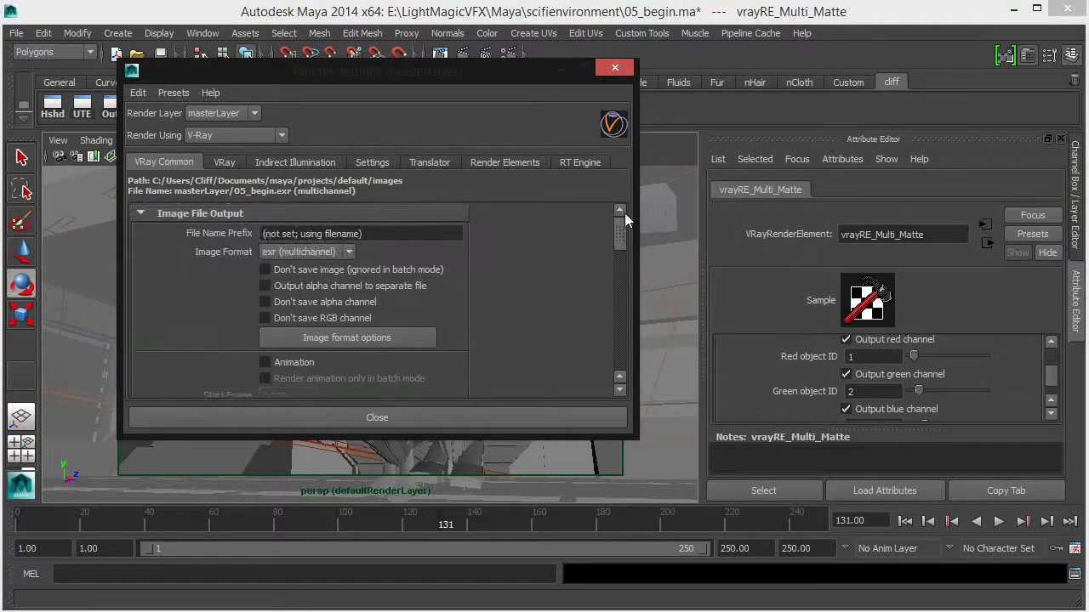
Step: Collapse the V-Ray global options and set the image sampler's Adaptive DMC max subdivs to 16
left_click(223, 163)
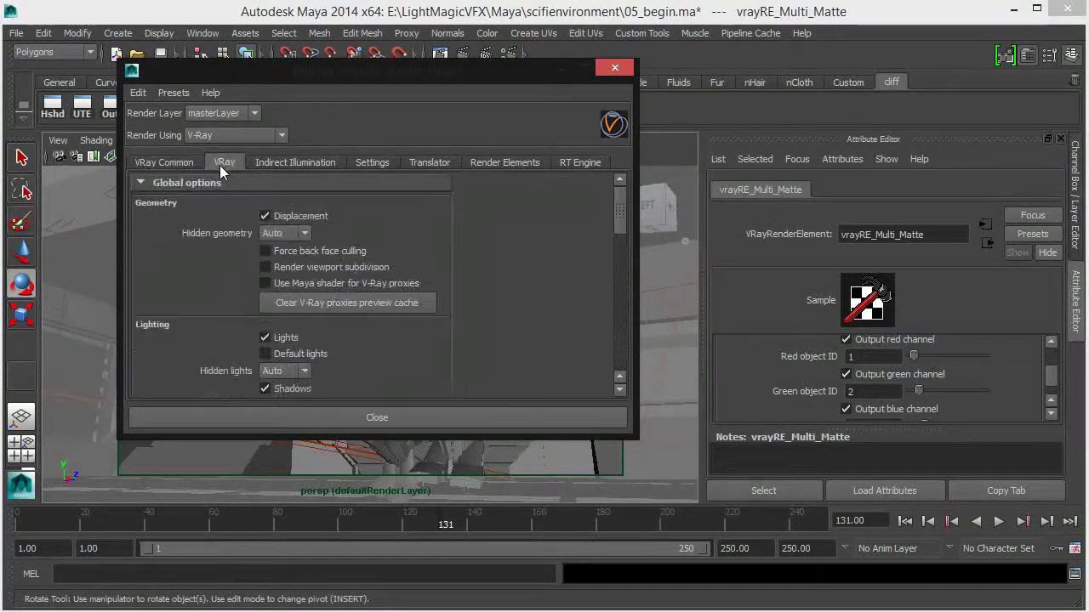
scroll(387, 278, "down", 5)
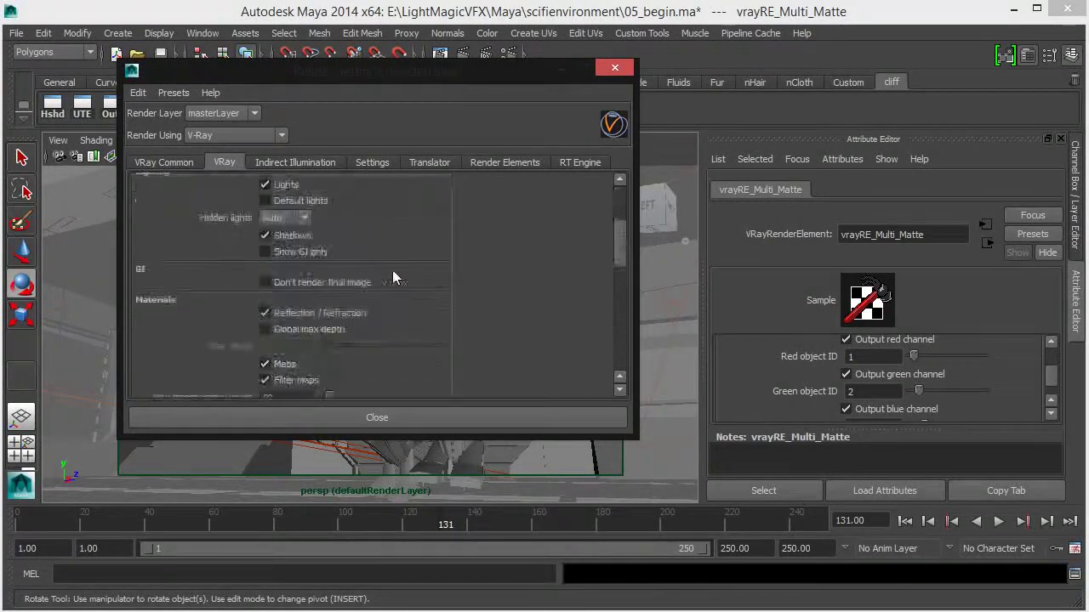
scroll(392, 269, "down", 5)
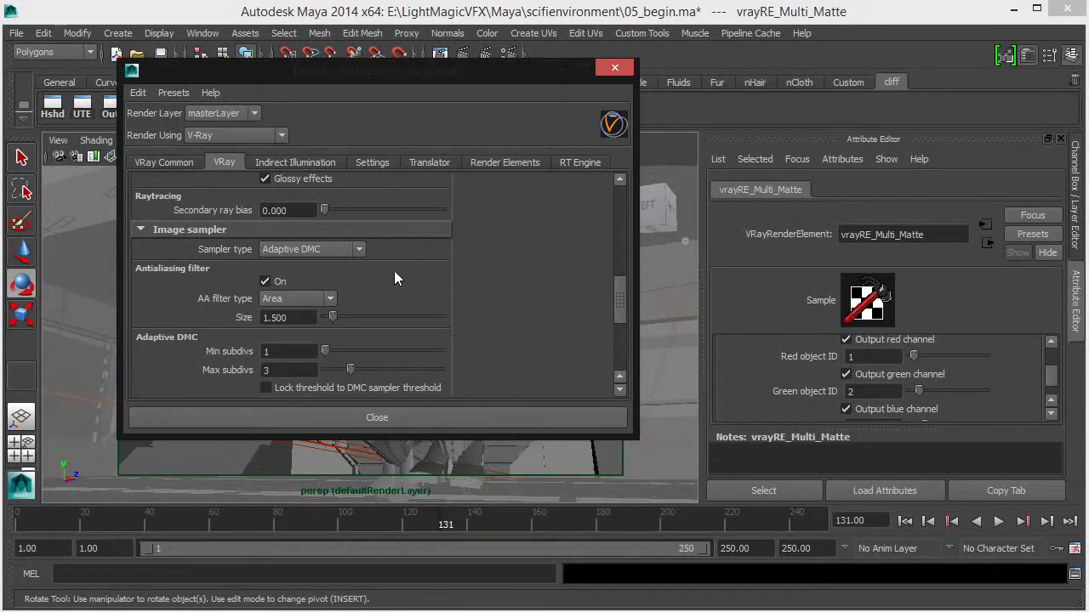
scroll(394, 270, "up", 2)
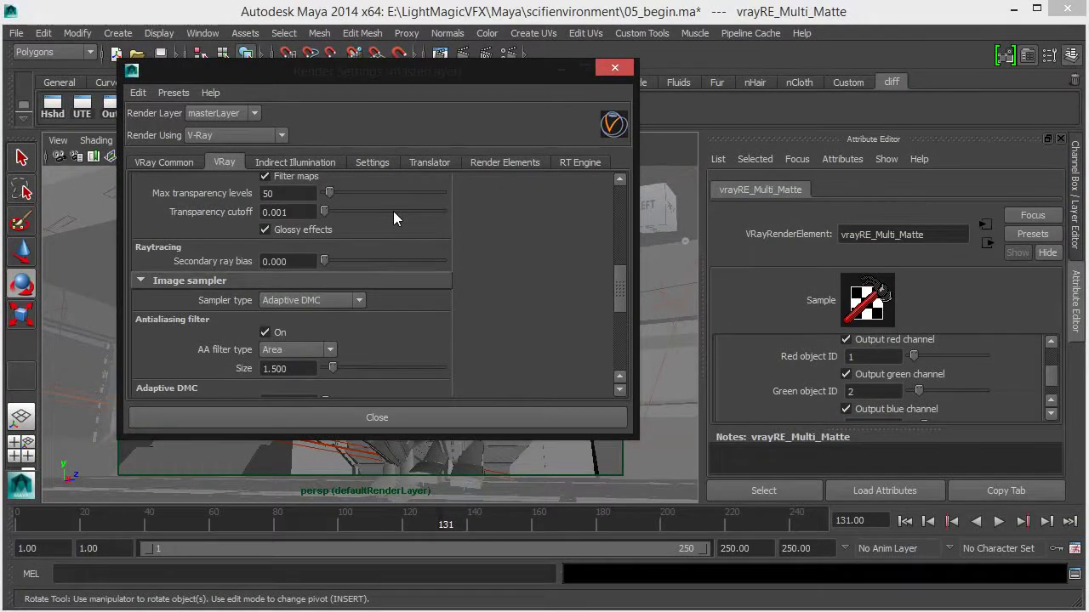
scroll(393, 211, "up", 5)
scroll(216, 190, "up", 6)
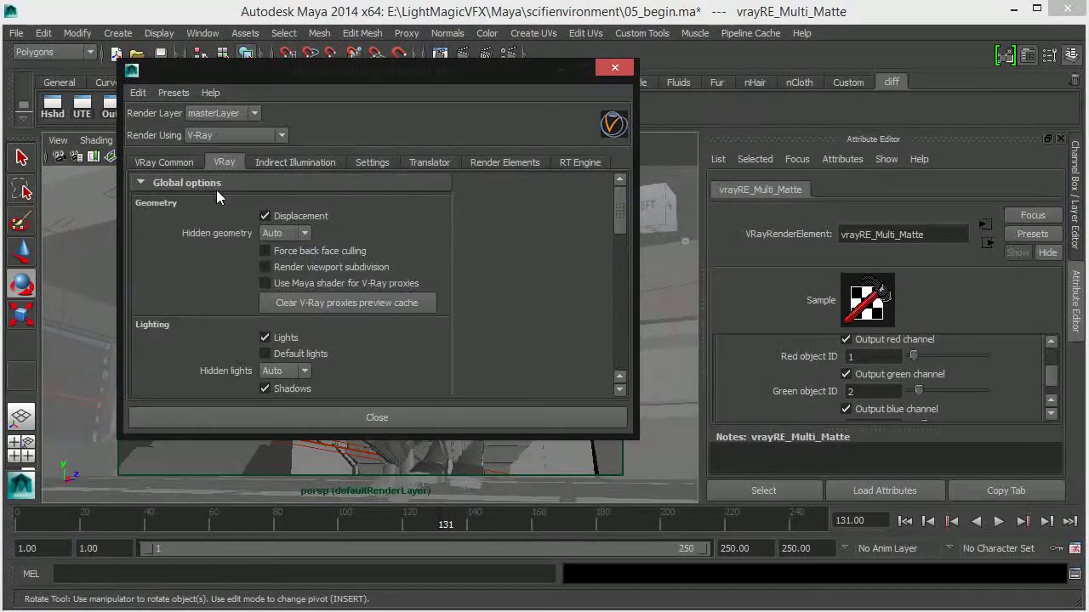
left_click(144, 183)
scroll(385, 290, "down", 2)
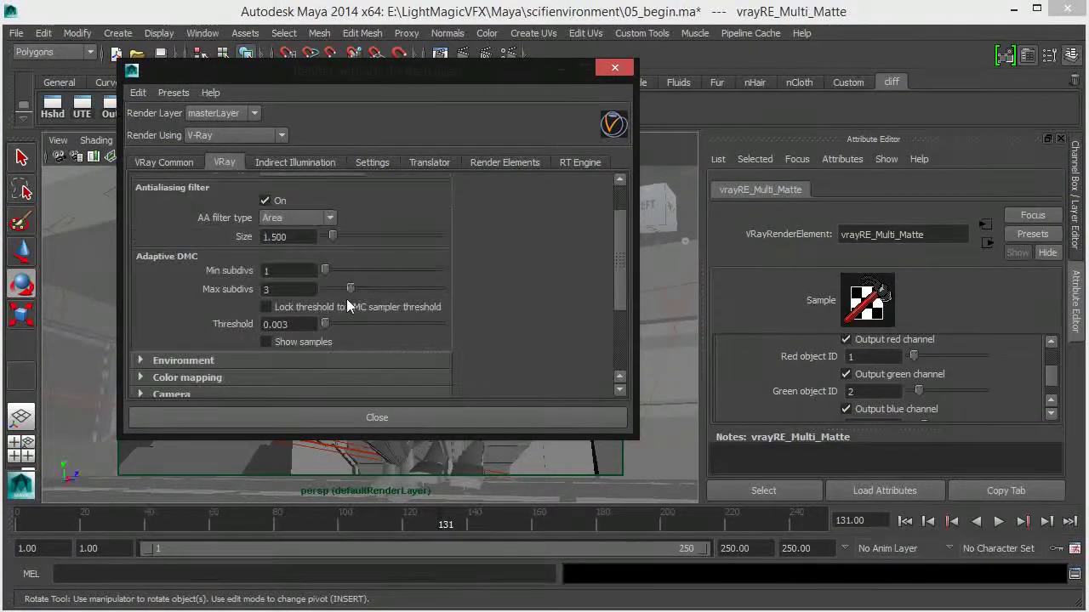
left_click_drag(361, 288, 466, 299)
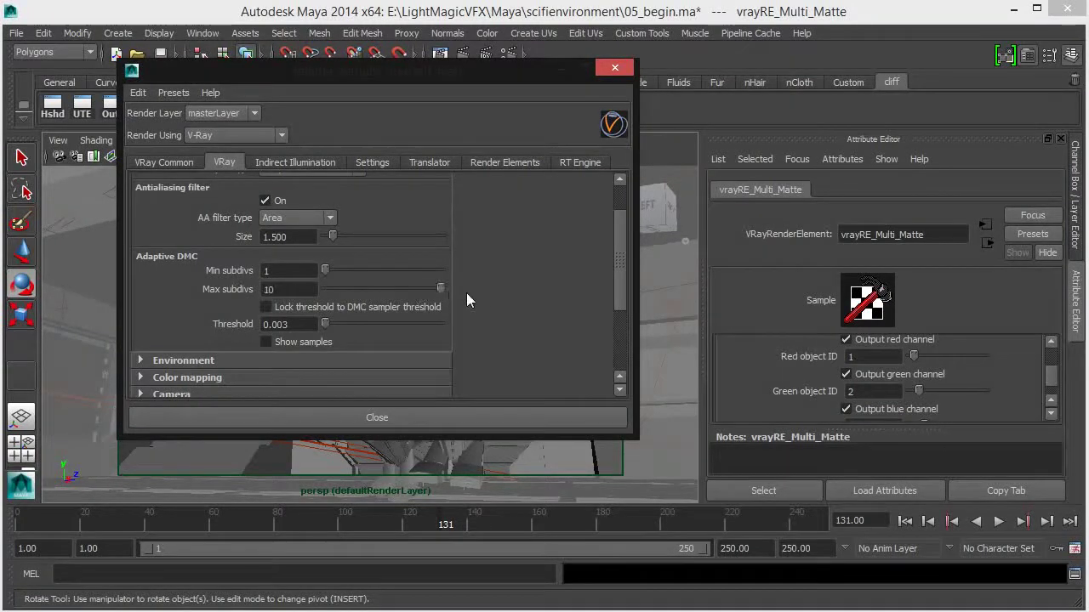
double_click(285, 289)
type("16")
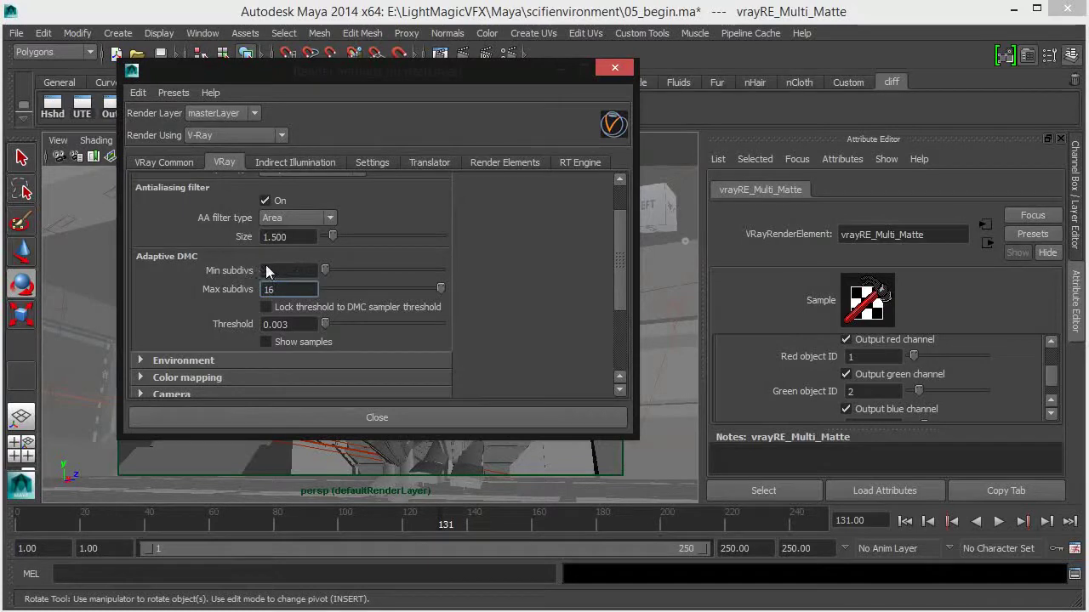
Step: Choose a different antialiasing filter type for the V-Ray image sampler
left_click(331, 217)
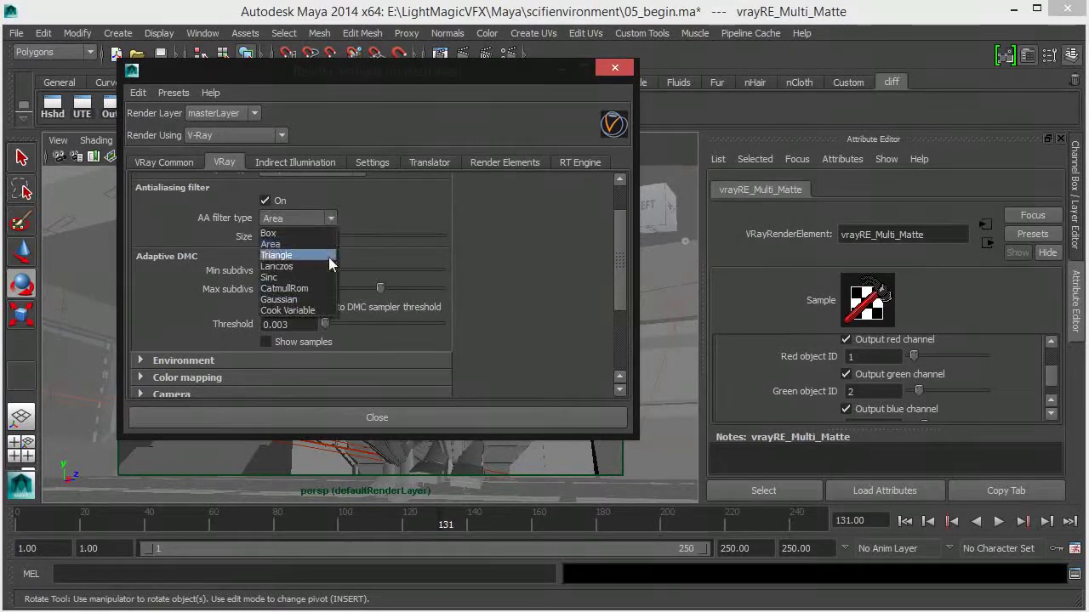
left_click(320, 305)
scroll(476, 272, "down", 3)
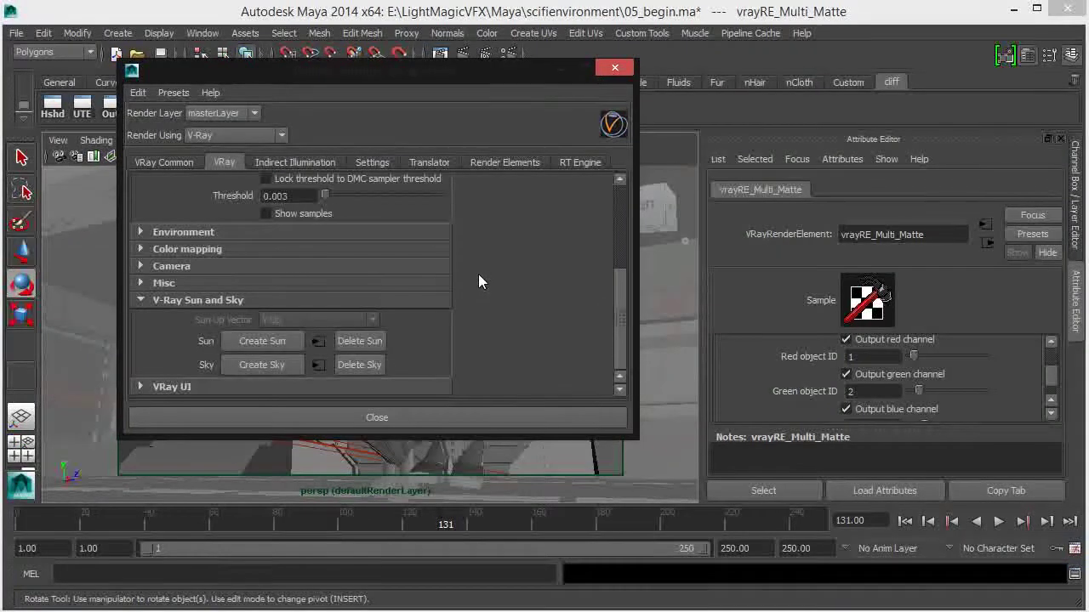
scroll(477, 268, "up", 4)
Step: Set the DMC sampler's adaptive amount to 0.9 and close the render settings
left_click(367, 160)
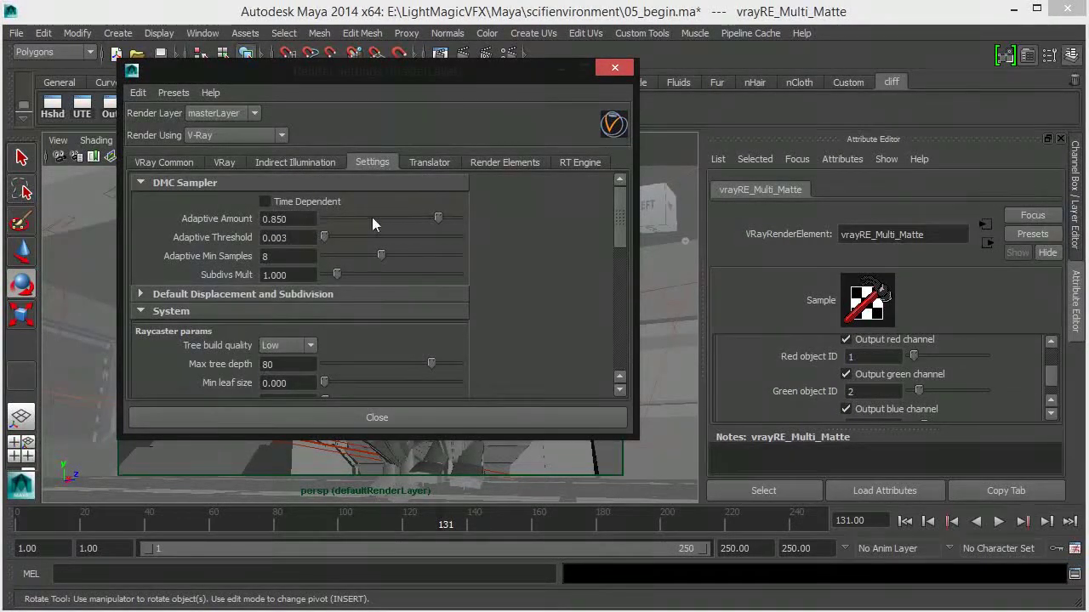
left_click(308, 218)
key("BackSpace")
key("BackSpace")
key("BackSpace")
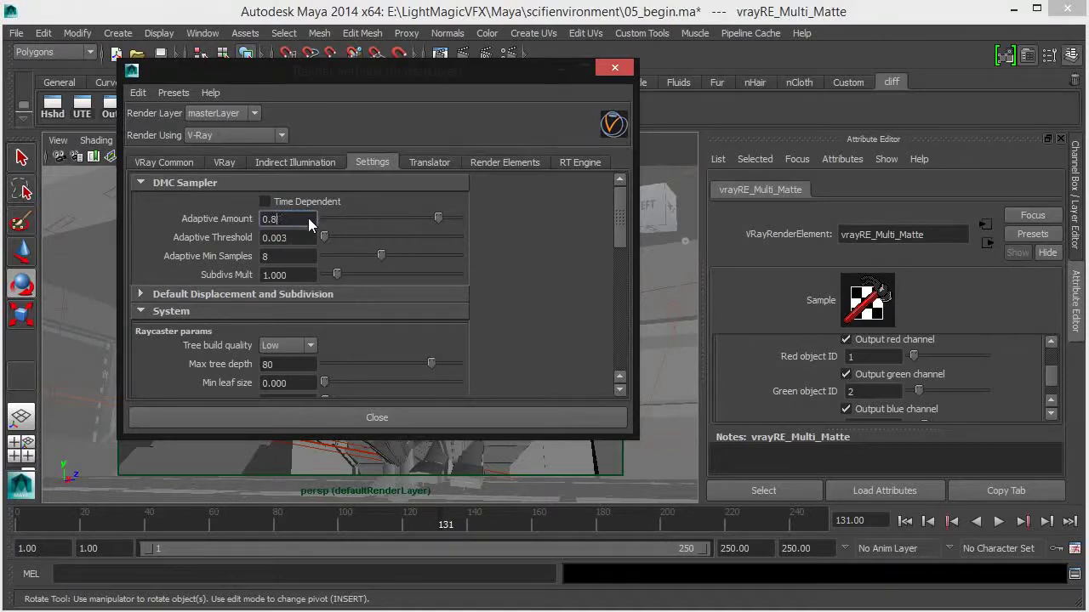
type("9")
key("Return")
mouse_move(620, 217)
left_mouse_down()
mouse_move(619, 291)
mouse_move(620, 204)
left_mouse_up()
left_click(615, 68)
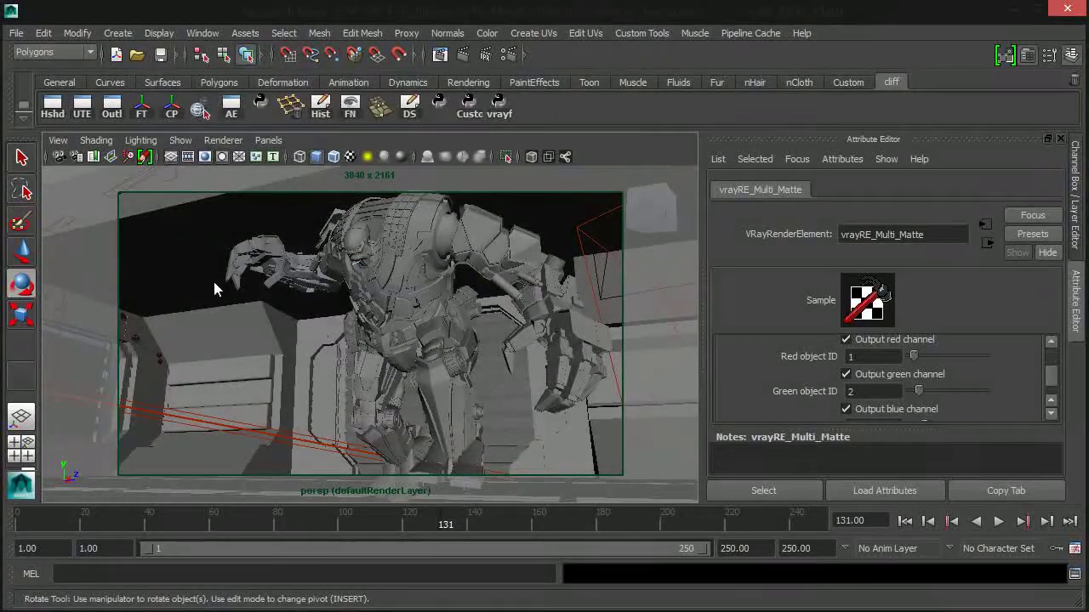